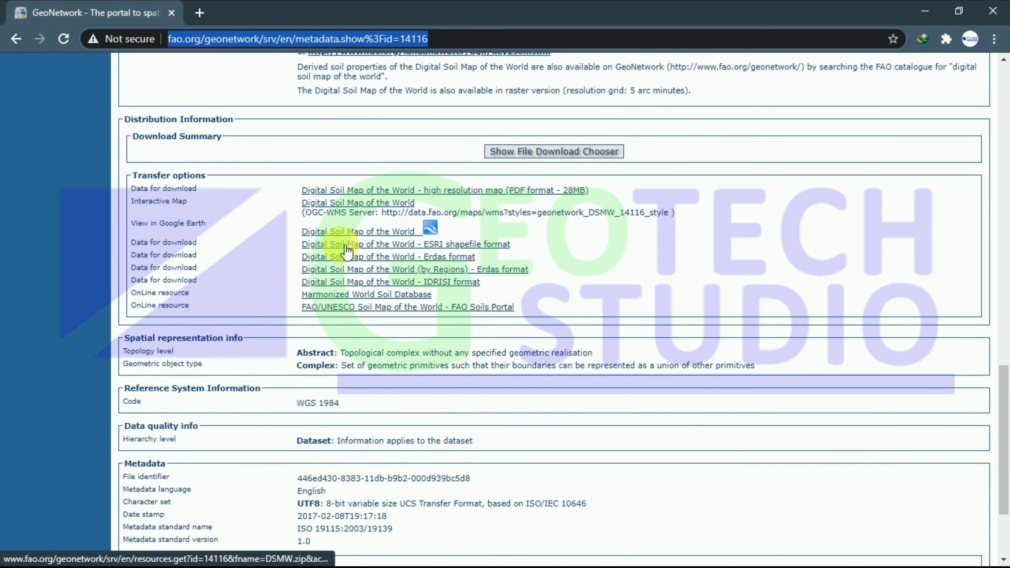
# Download the ESRI shapefile format of the Digital Soil Map of the World as DSMW.zip into F:\ArcSWAT Tutorials\SWAT Data.
pyautogui.click(418, 244)
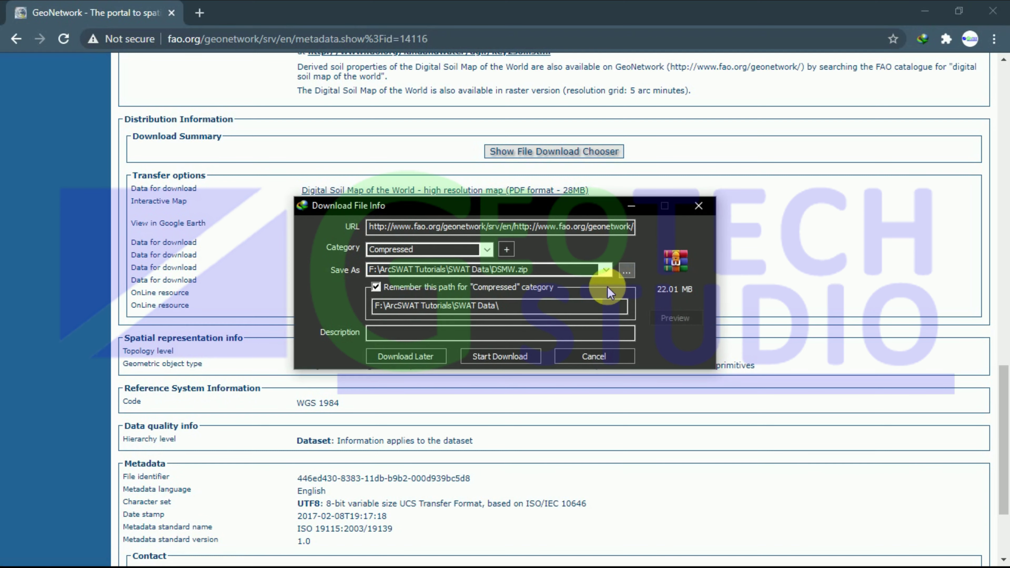
pyautogui.click(626, 271)
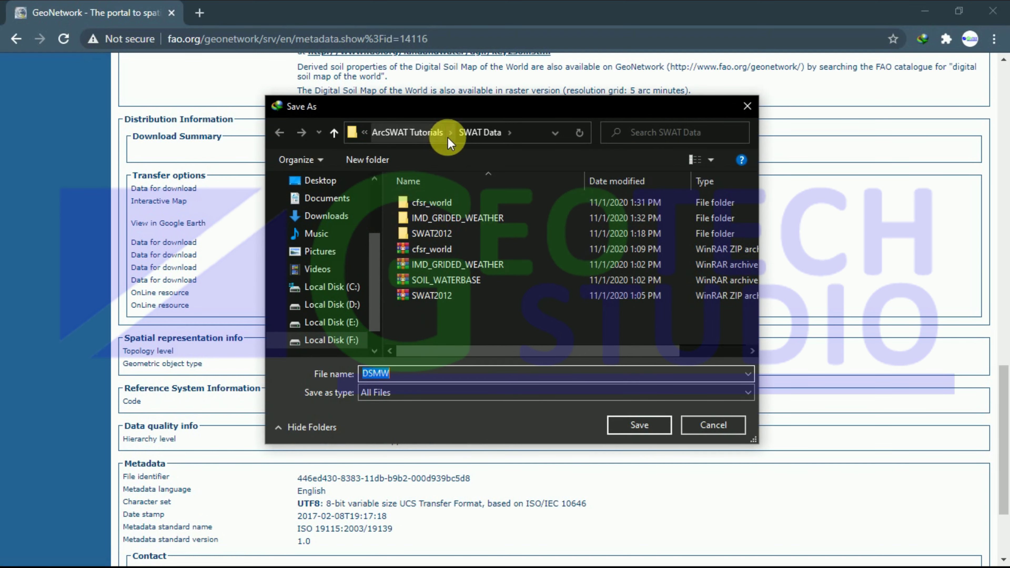
pyautogui.click(632, 424)
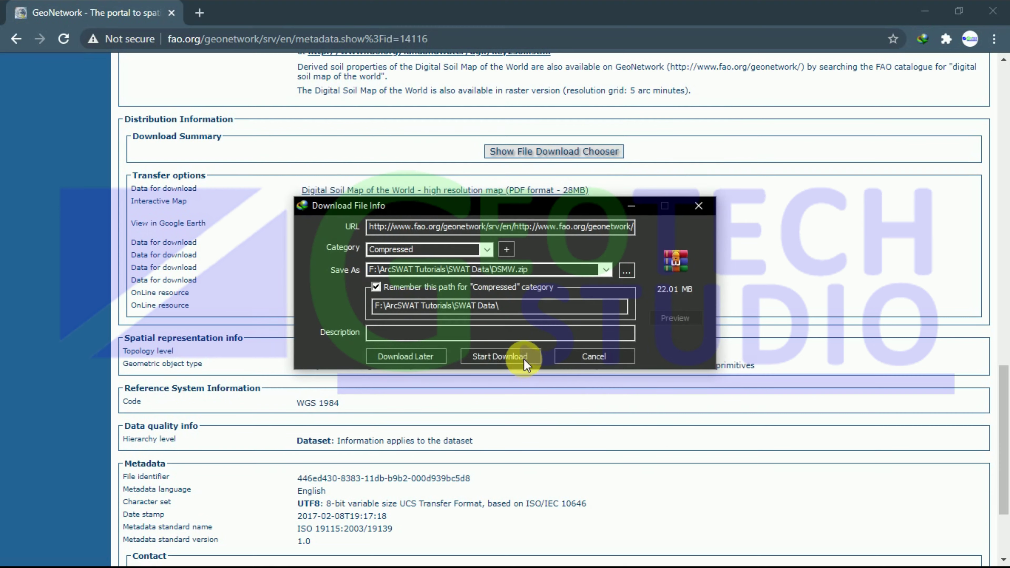
pyautogui.click(507, 351)
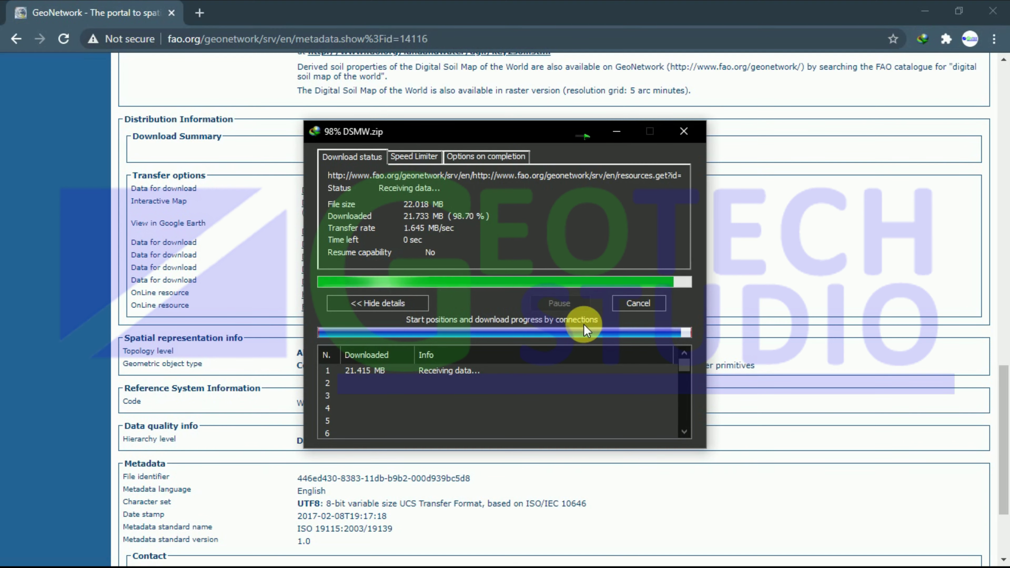
pyautogui.click(630, 337)
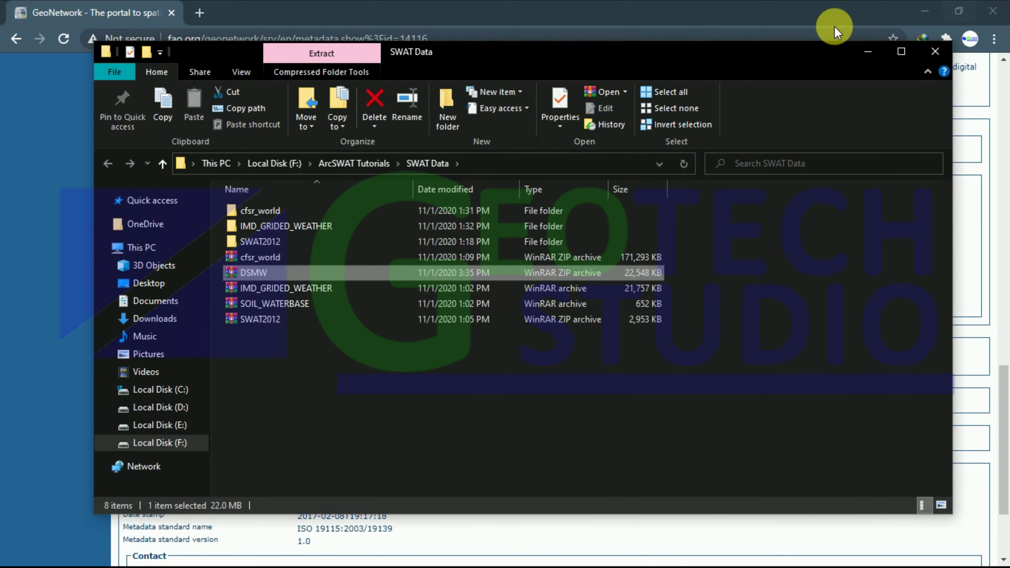
pyautogui.click(869, 51)
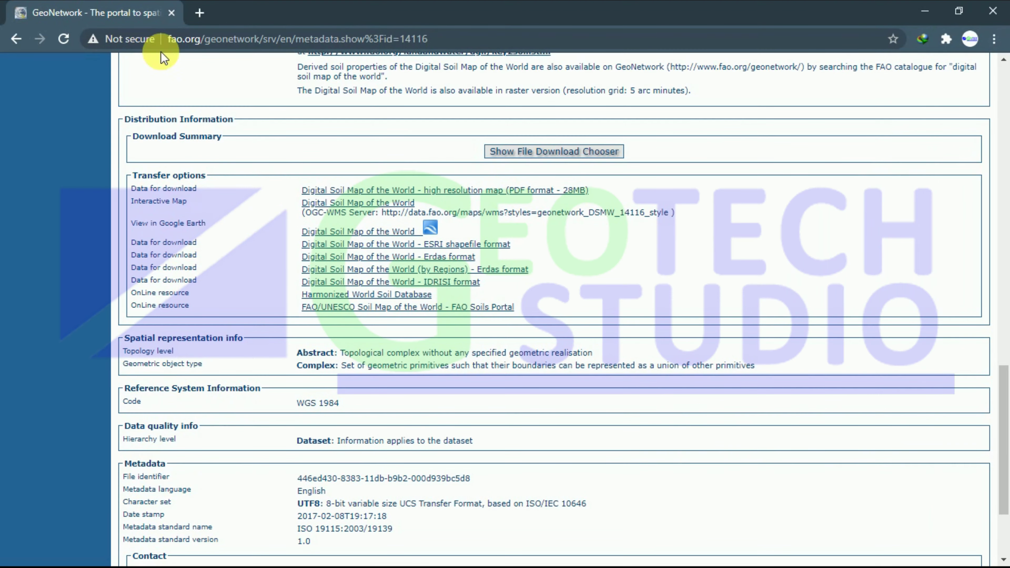
# Search the web for "divagis download" in a new tab and open DIVA-GIS's Download data by country page.
pyautogui.click(199, 13)
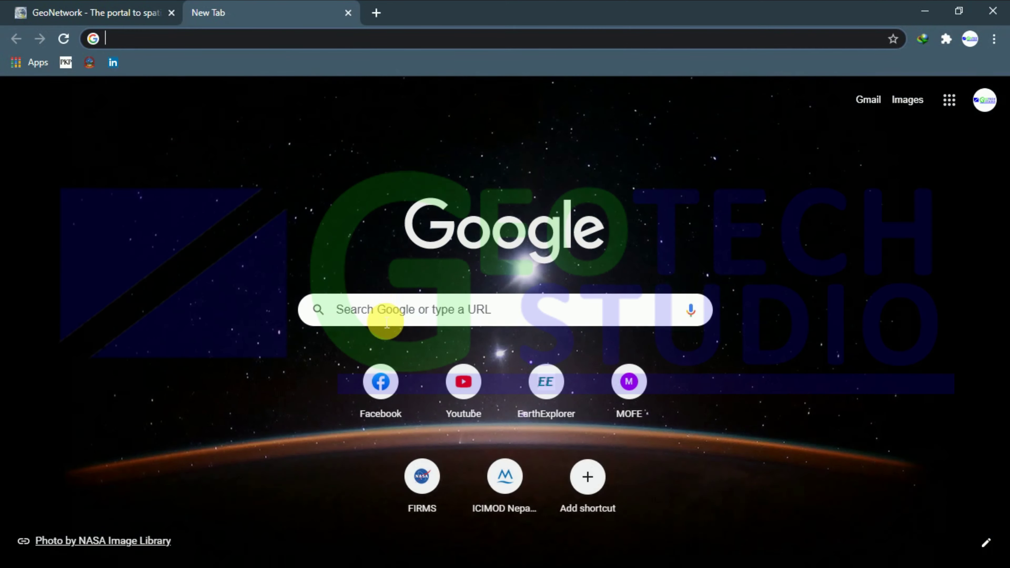
pyautogui.click(386, 318)
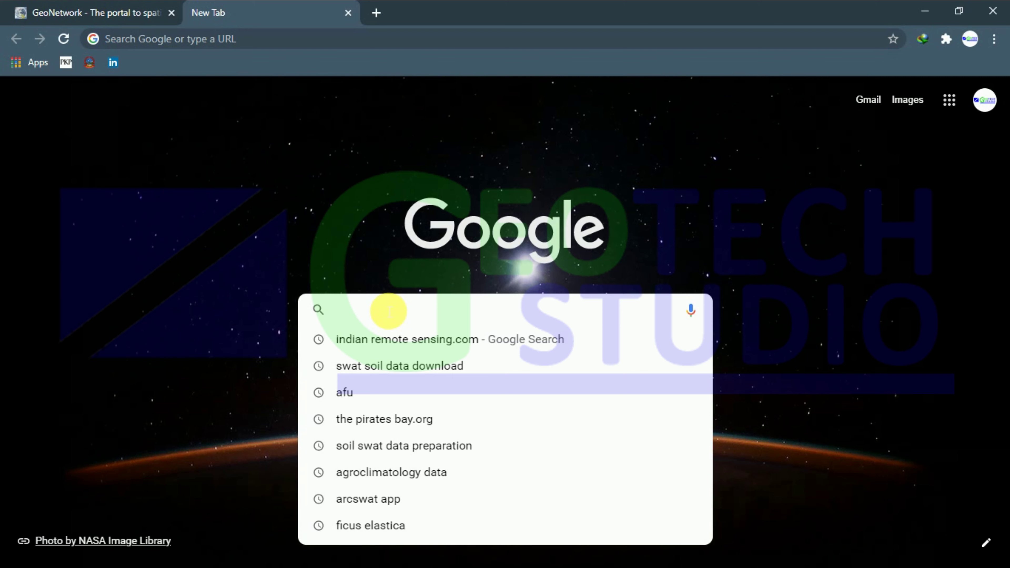
pyautogui.write('diva')
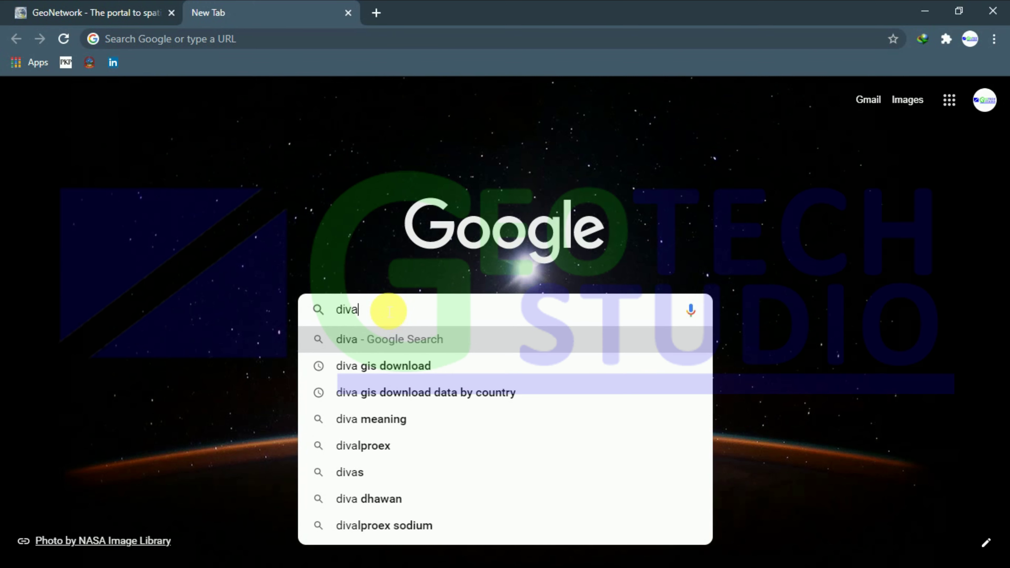
pyautogui.write('gis')
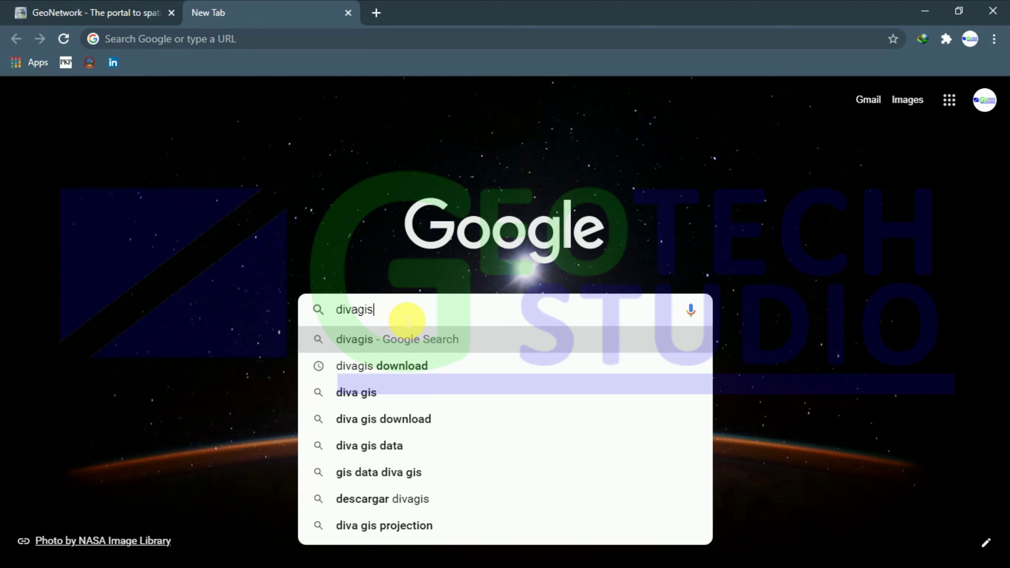
pyautogui.click(381, 366)
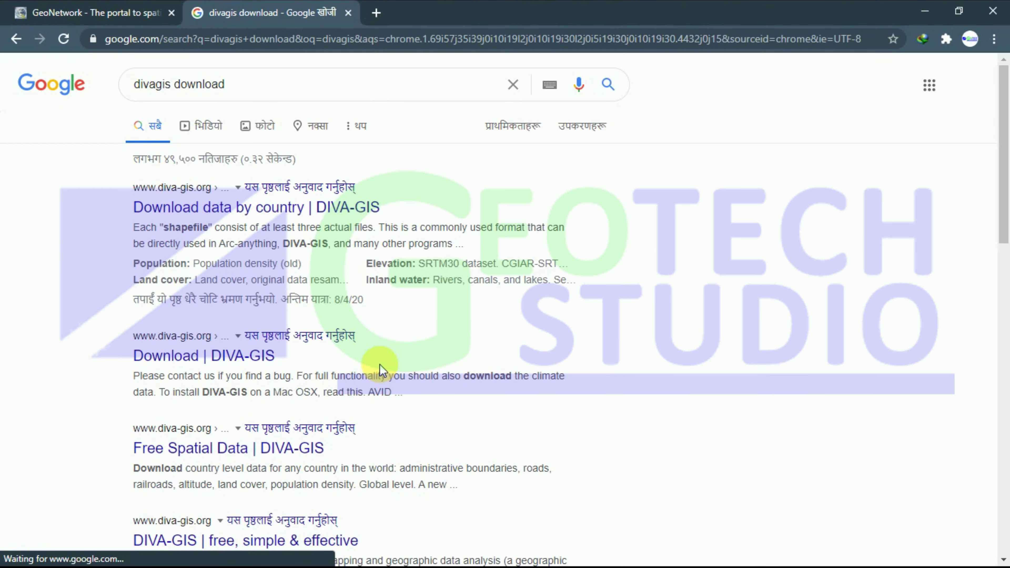
pyautogui.click(273, 212)
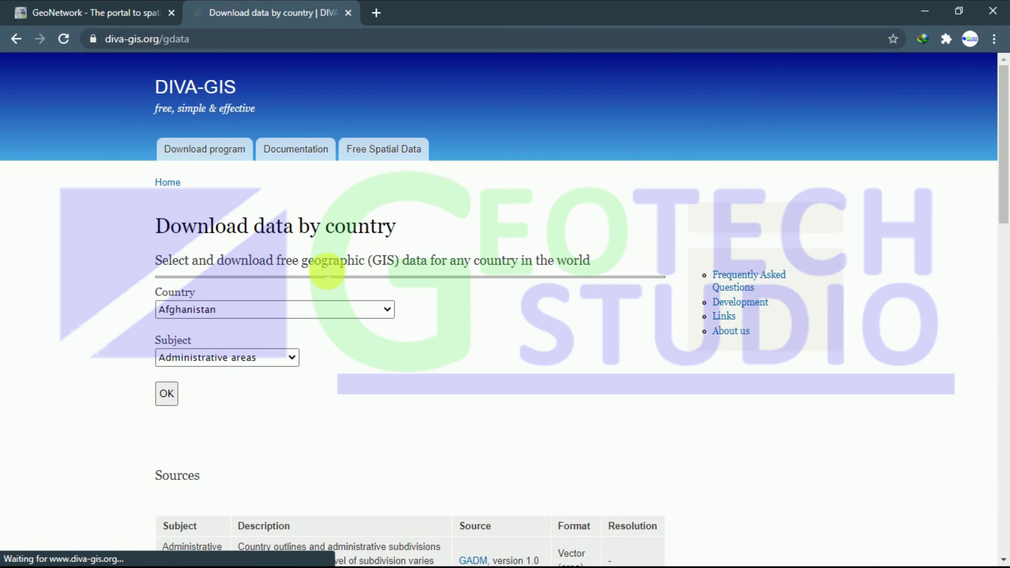
# Choose Nepal as the country for the DIVA-GIS spatial data.
pyautogui.click(246, 309)
pyautogui.scroll(-1, 281, 259)
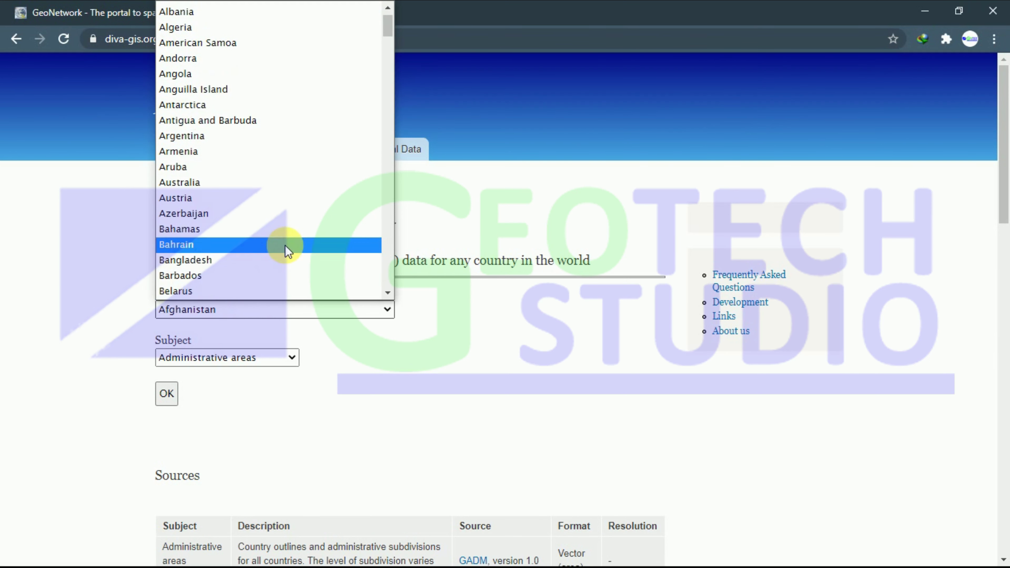
pyautogui.scroll(1, 316, 224)
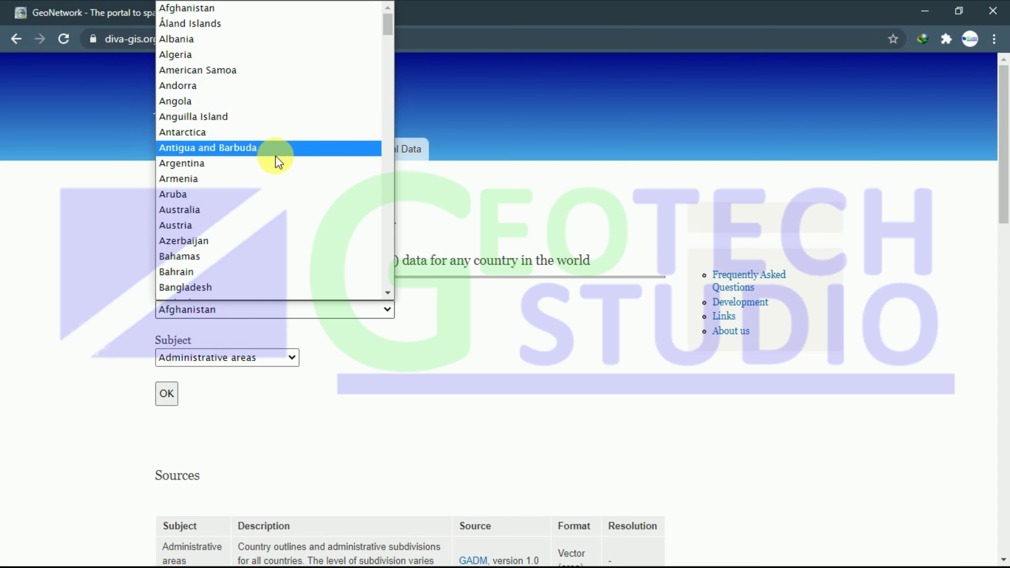
pyautogui.scroll(-10, 377, 232)
pyautogui.click(391, 308)
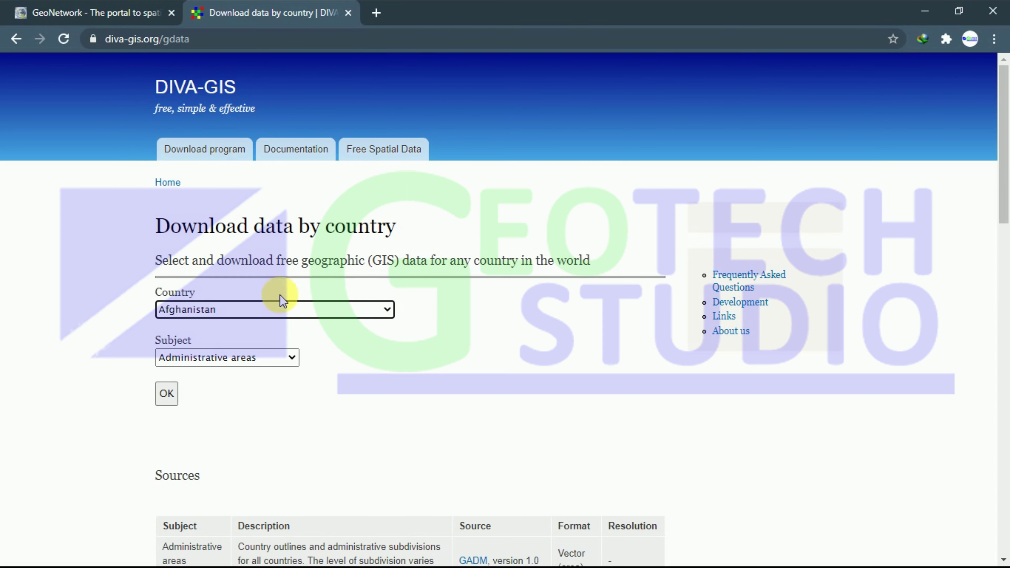
pyautogui.click(391, 310)
pyautogui.scroll(-3, 291, 175)
pyautogui.scroll(-20, 287, 170)
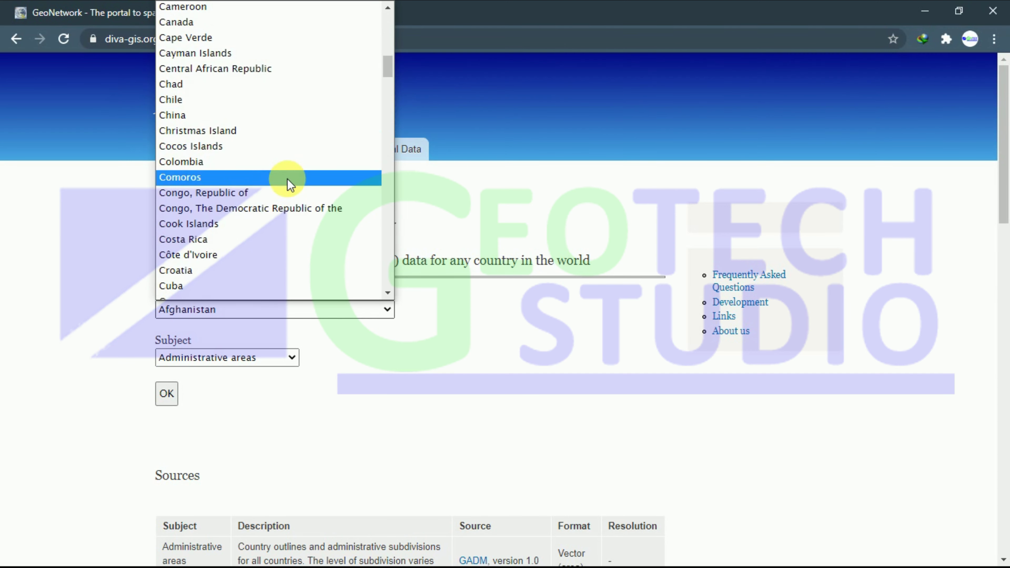
pyautogui.scroll(-10, 259, 178)
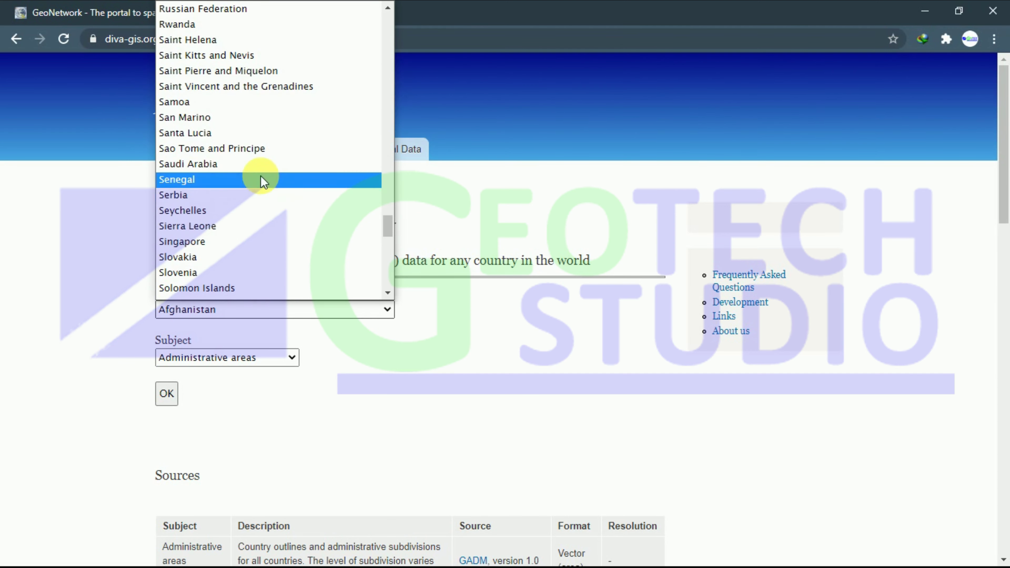
pyautogui.scroll(12, 230, 136)
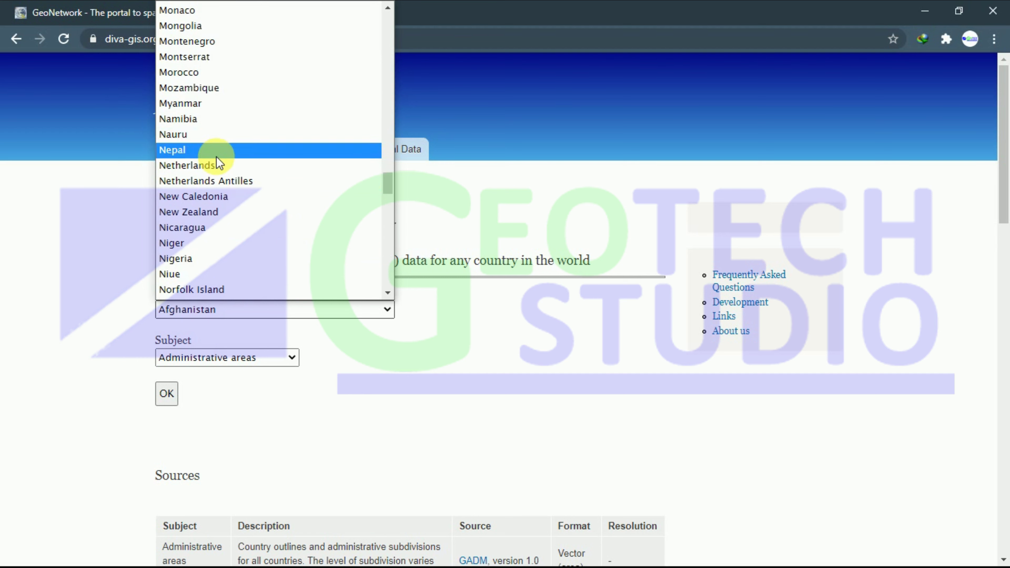
pyautogui.click(216, 155)
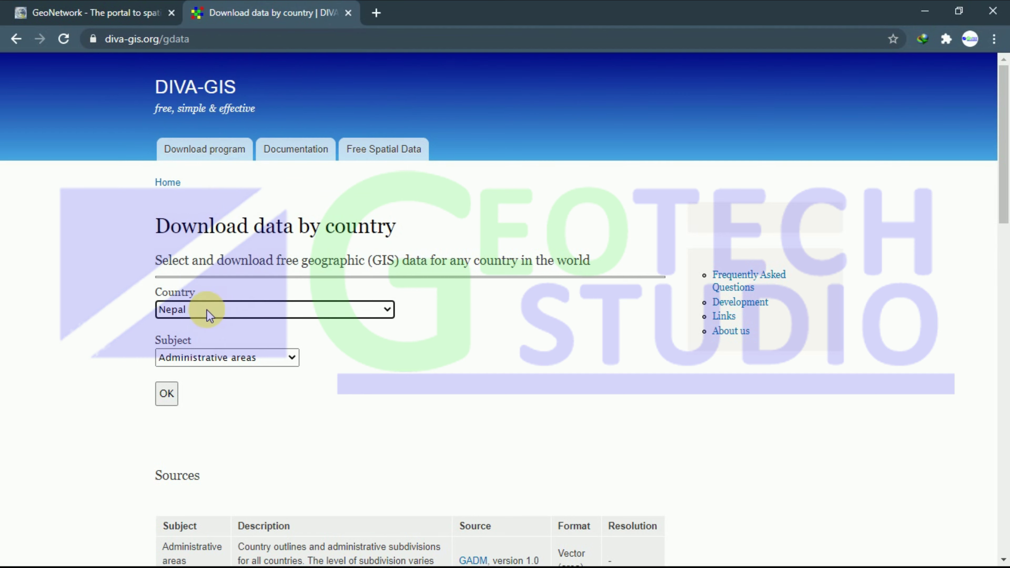
# Submit the request with Administrative areas as the subject, start fetching NPL_adm.zip and cancel the download.
pyautogui.click(274, 355)
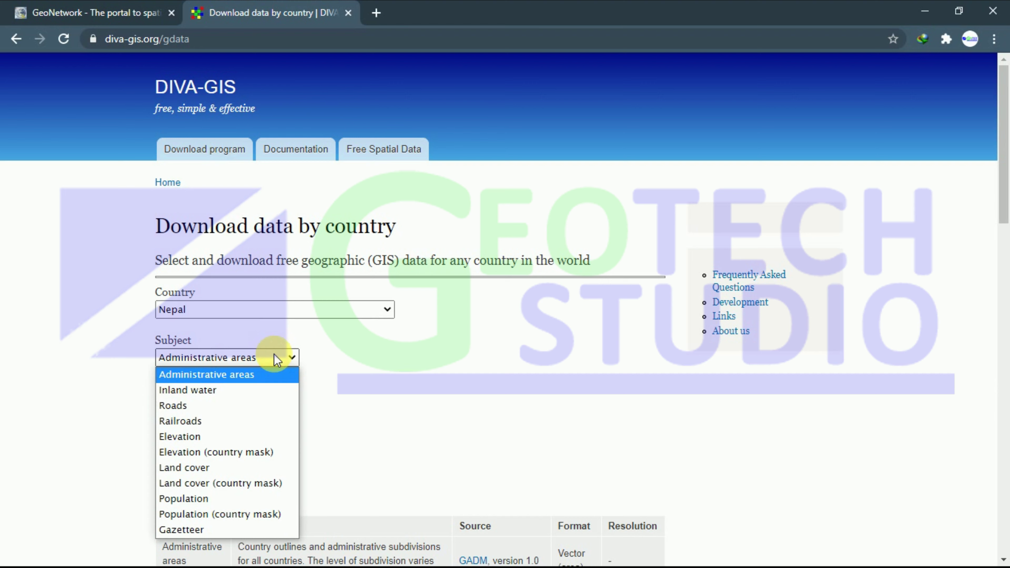
pyautogui.click(289, 358)
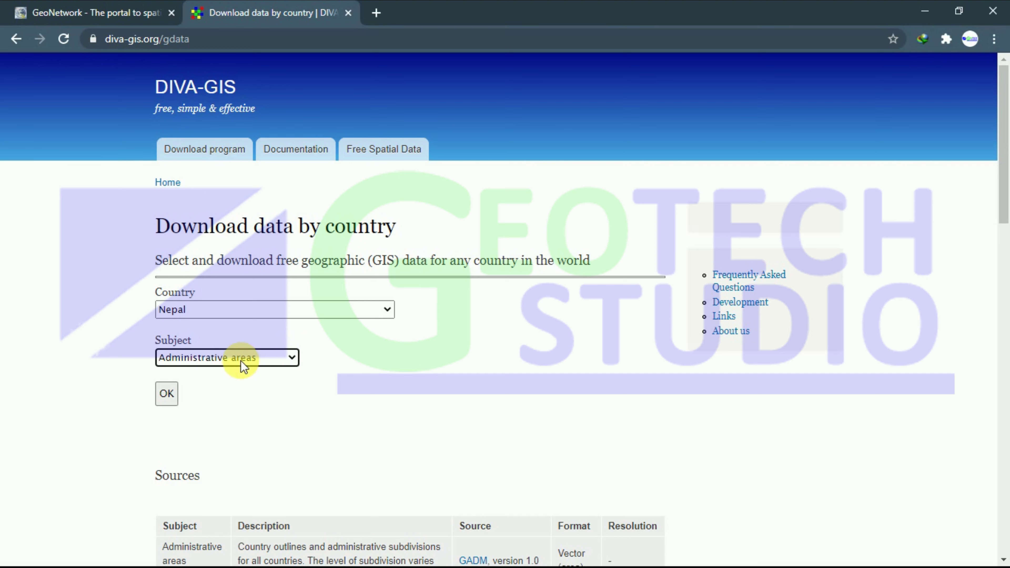
pyautogui.click(286, 360)
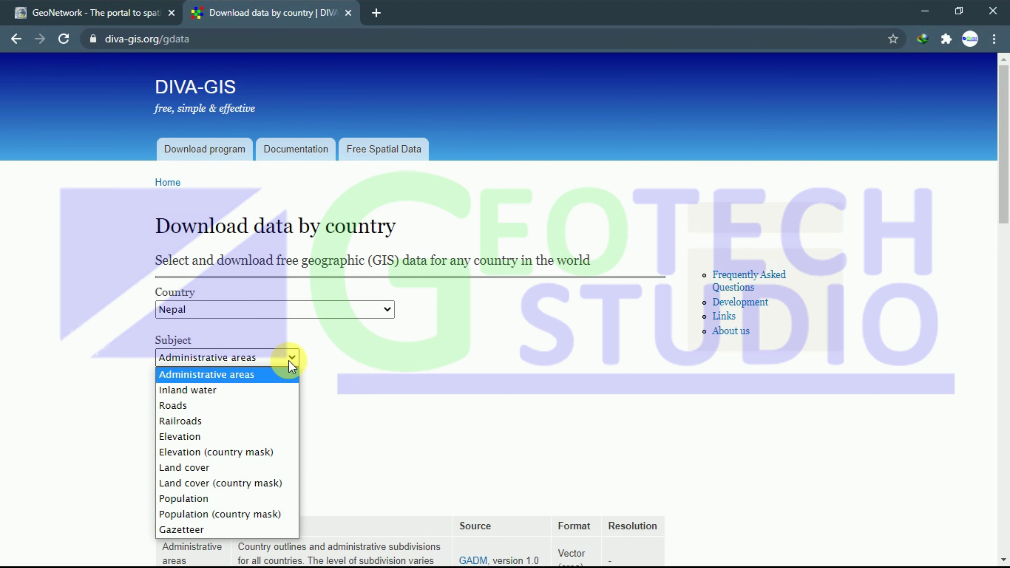
pyautogui.click(290, 360)
pyautogui.click(188, 393)
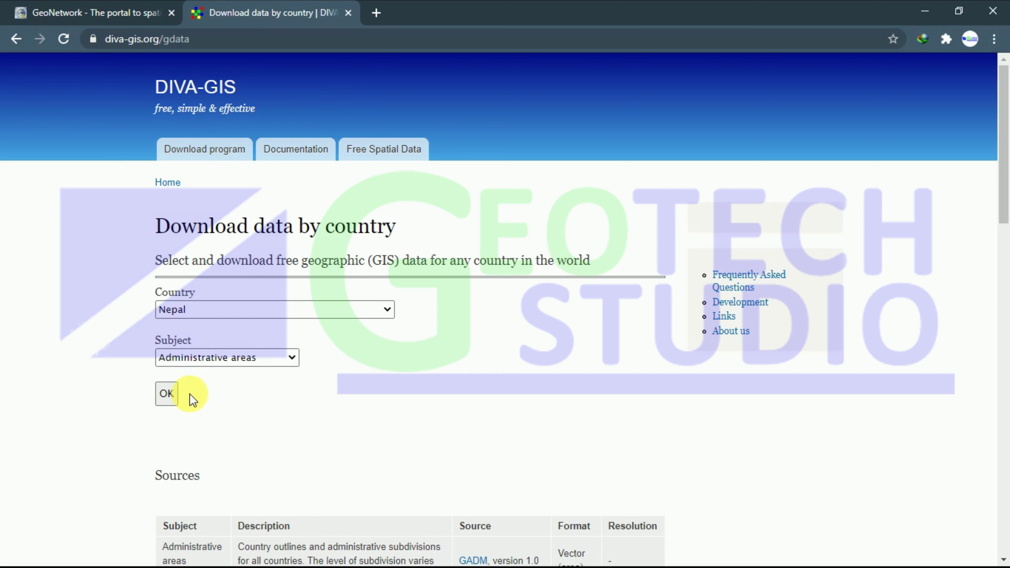
pyautogui.click(166, 395)
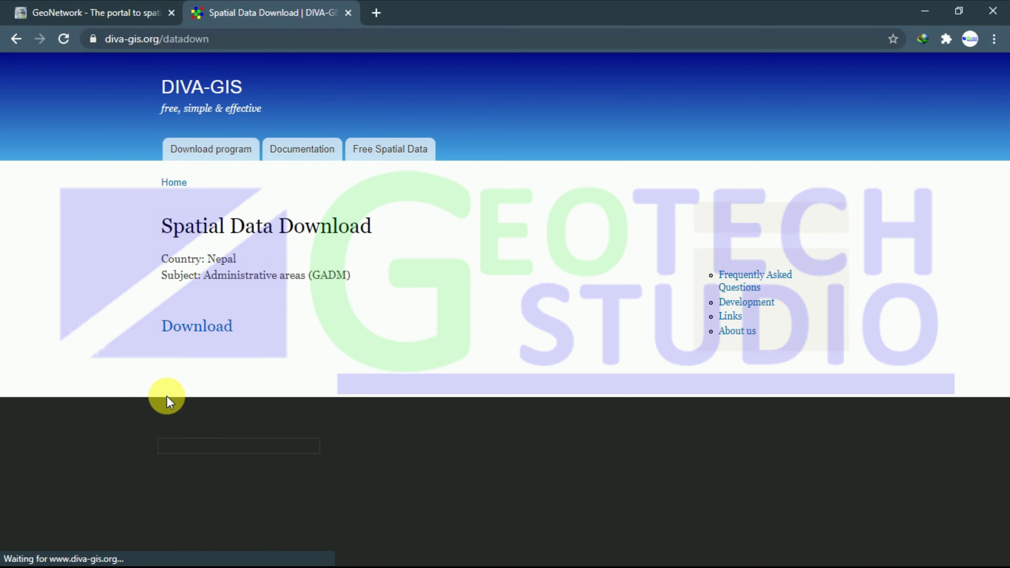
pyautogui.click(210, 333)
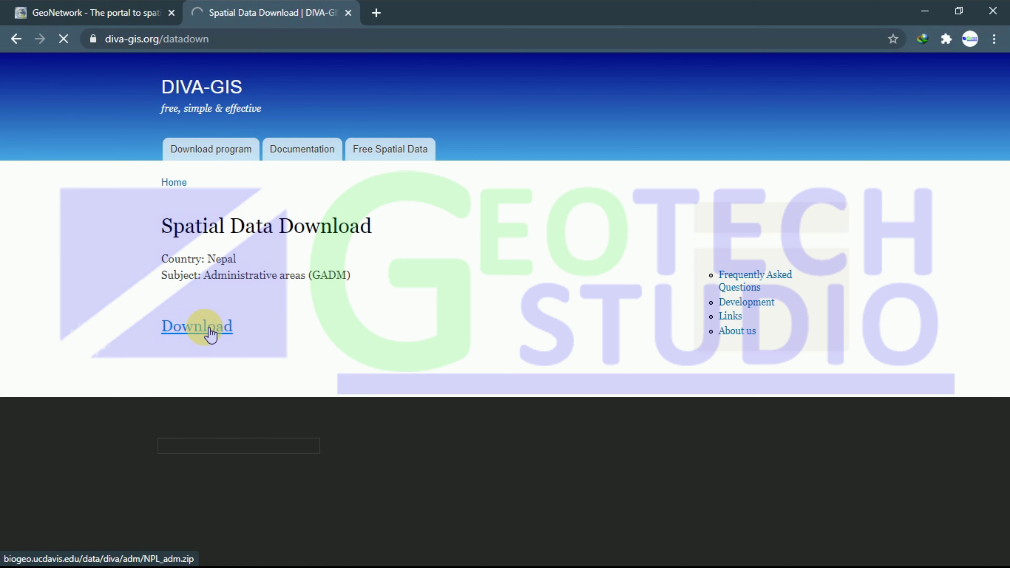
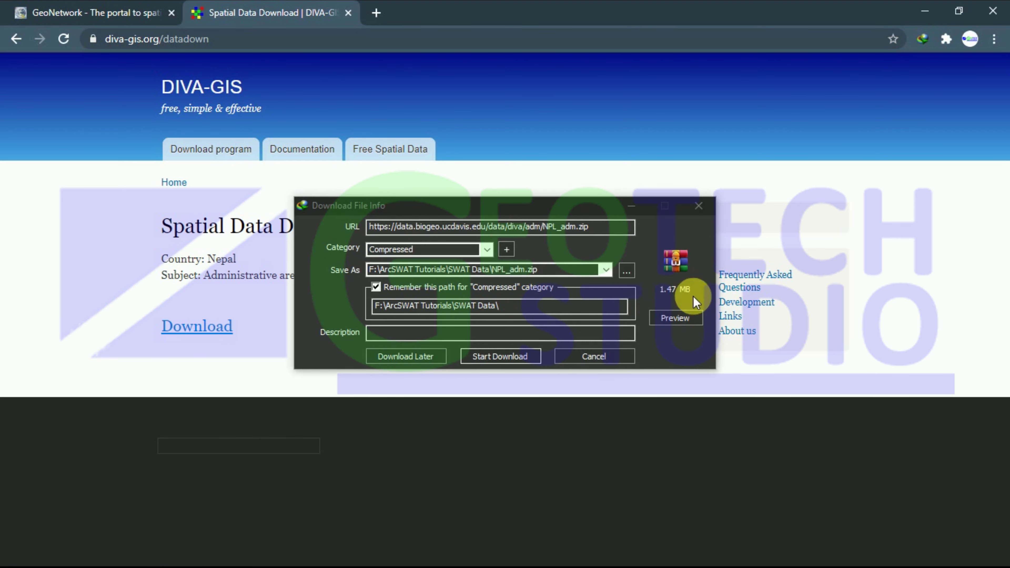
pyautogui.click(579, 355)
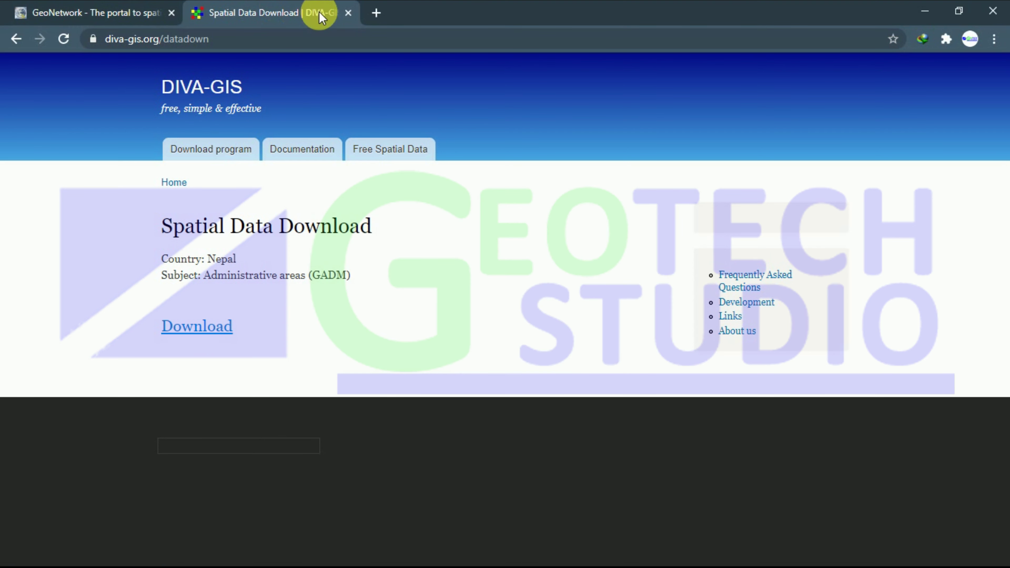
# Close the browser and the open SWAT Data folder window.
pyautogui.click(1006, 11)
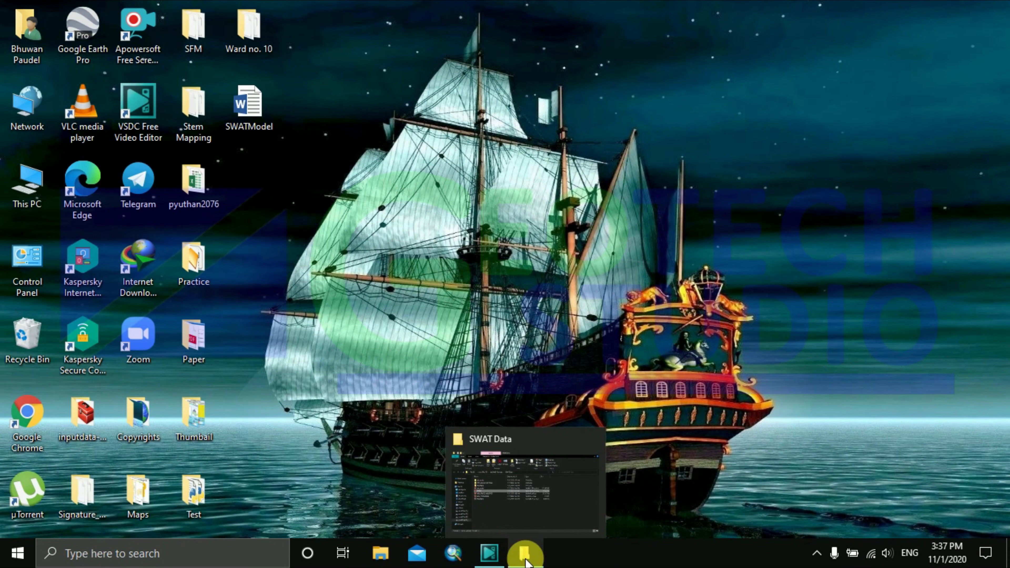
pyautogui.moveTo(523, 553)
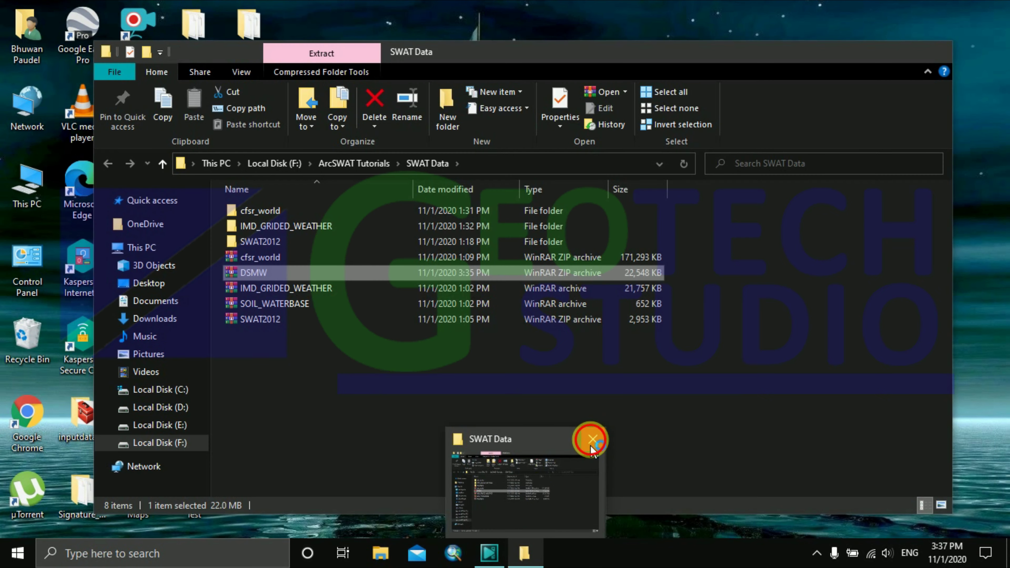
pyautogui.click(591, 442)
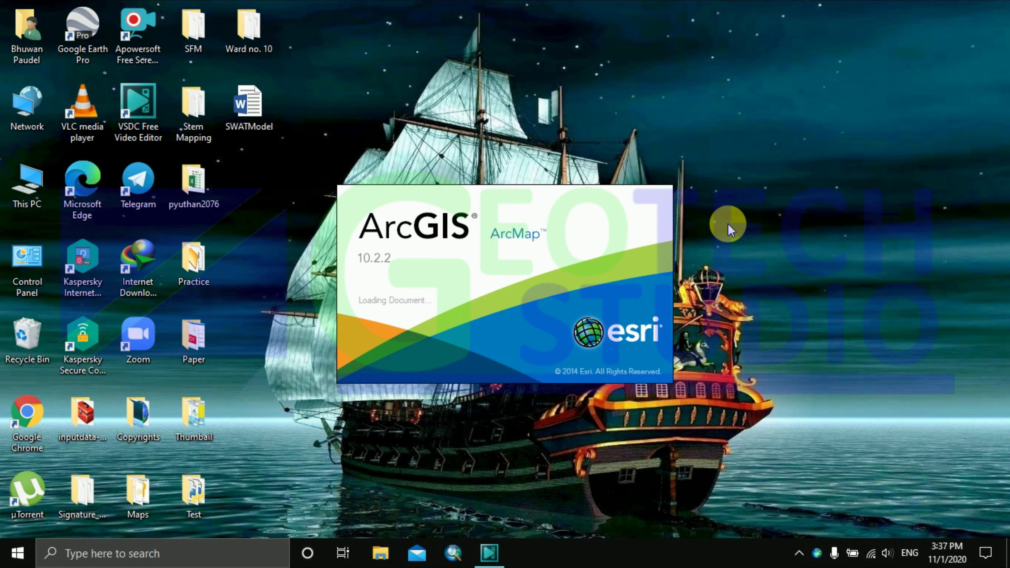
# Open the SWAT Data folder inside ArcSWAT Tutorials on Local Disk (F:) in File Explorer.
pyautogui.click(27, 205)
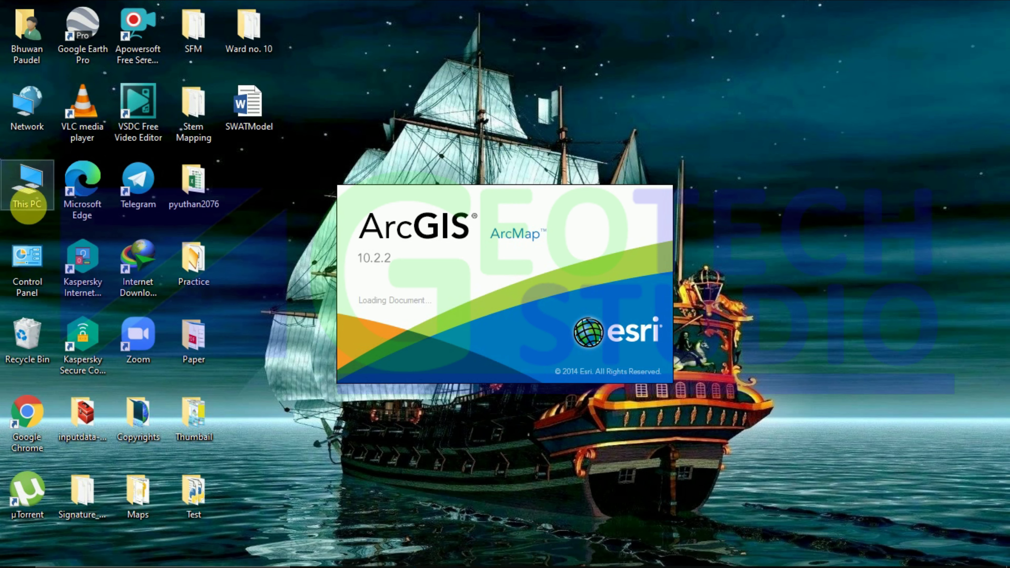
pyautogui.doubleClick(27, 205)
pyautogui.doubleClick(316, 416)
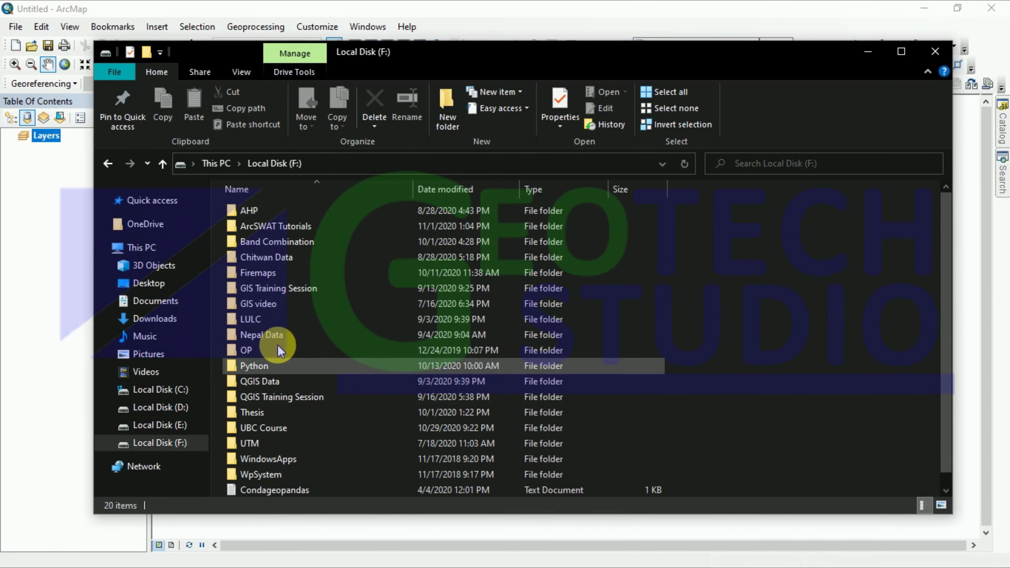
pyautogui.click(270, 242)
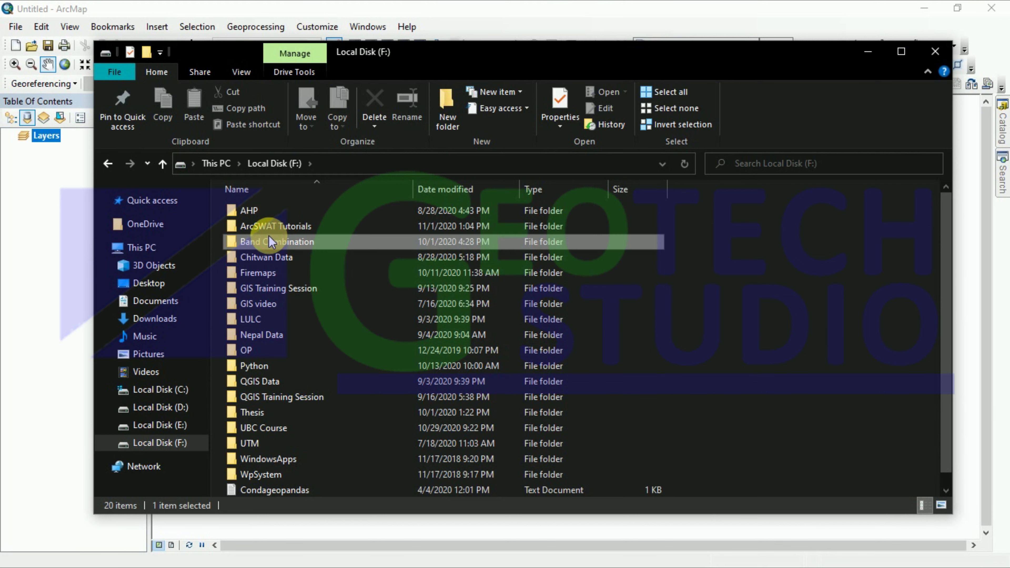
pyautogui.doubleClick(267, 225)
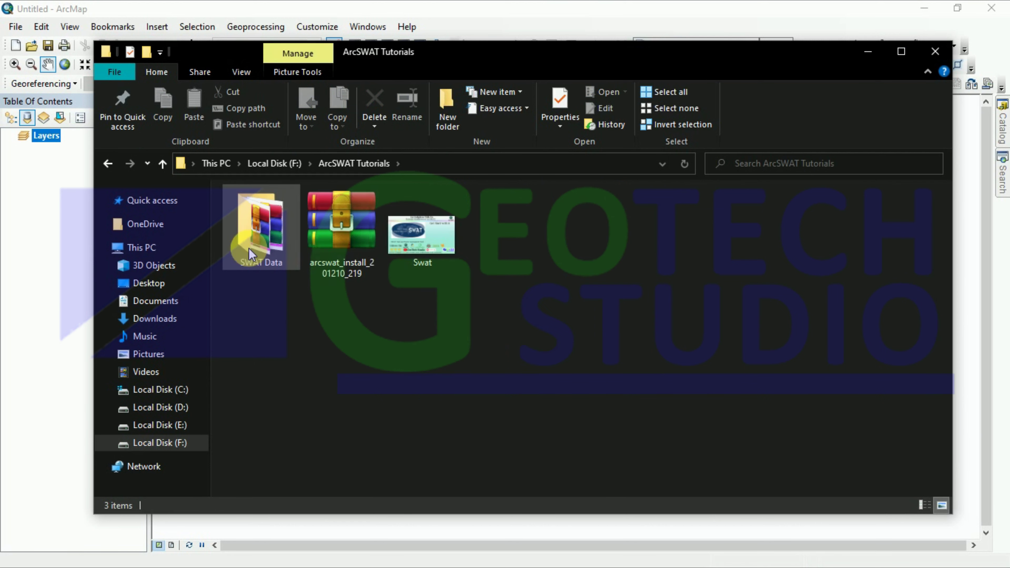
pyautogui.doubleClick(260, 231)
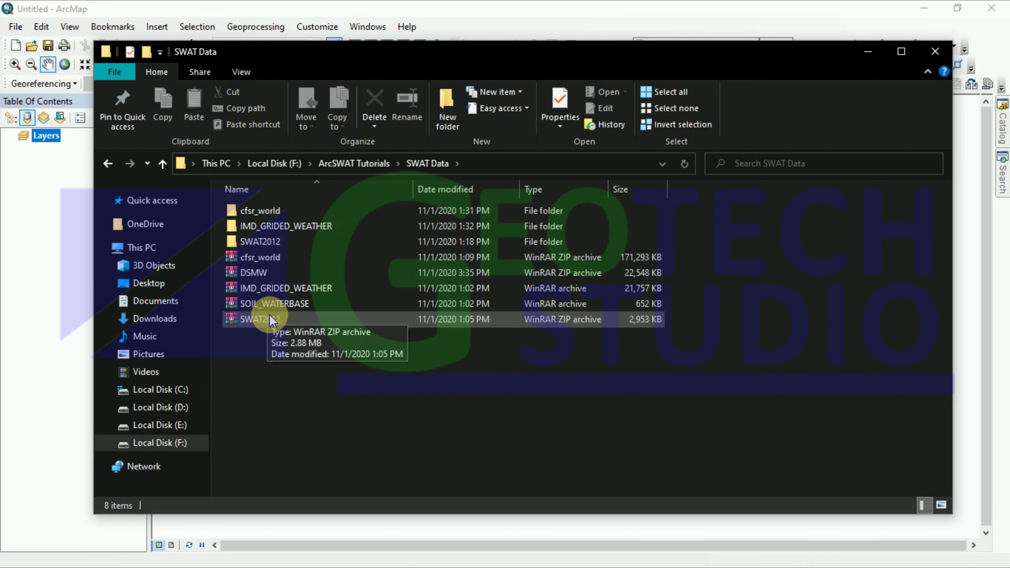
# Extract the DSMW archive into its own folder within SWAT Data and open the extracted DSMW folder.
pyautogui.click(266, 276)
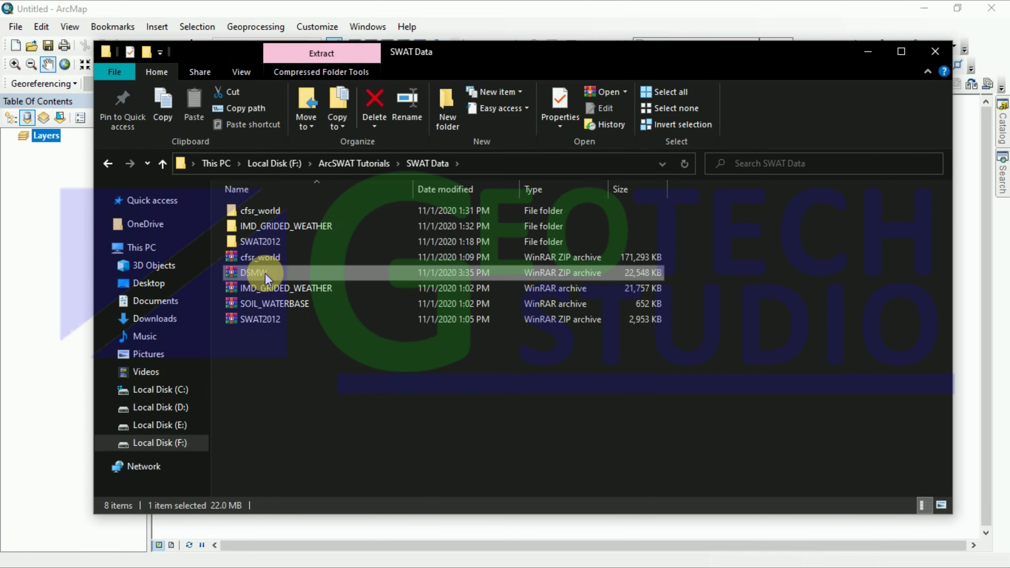
pyautogui.rightClick(280, 279)
pyautogui.click(304, 296)
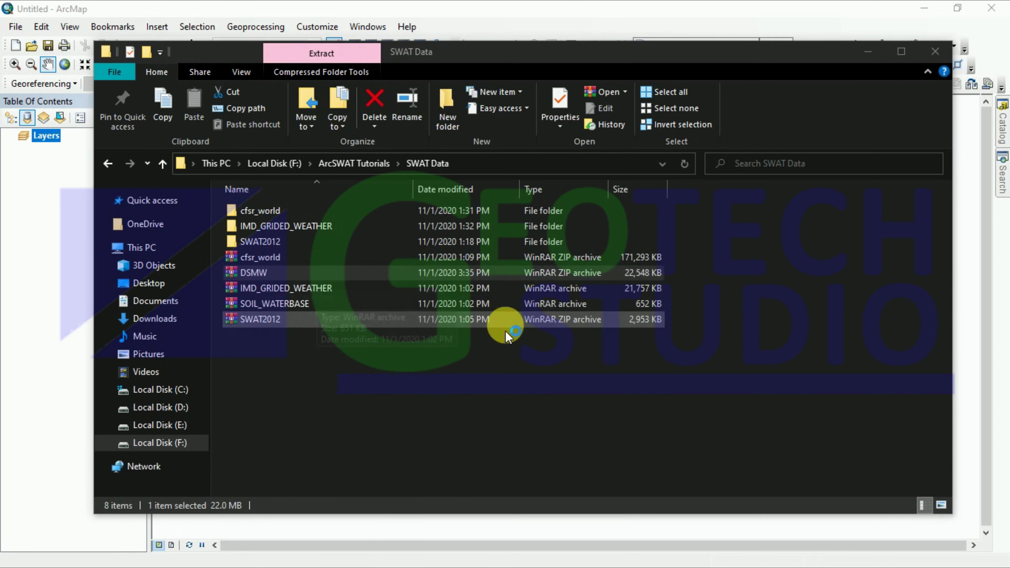
pyautogui.click(547, 444)
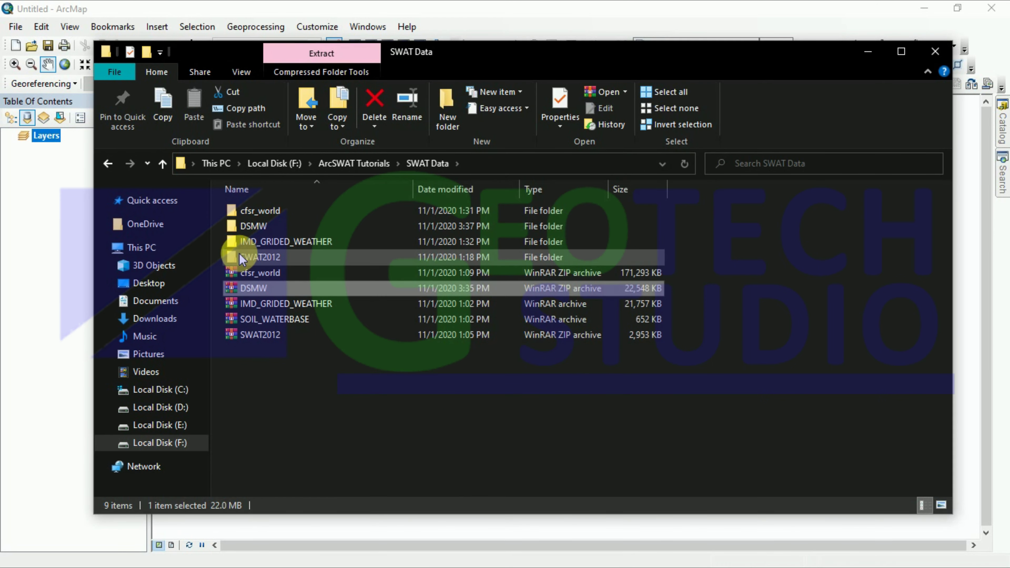
pyautogui.doubleClick(258, 226)
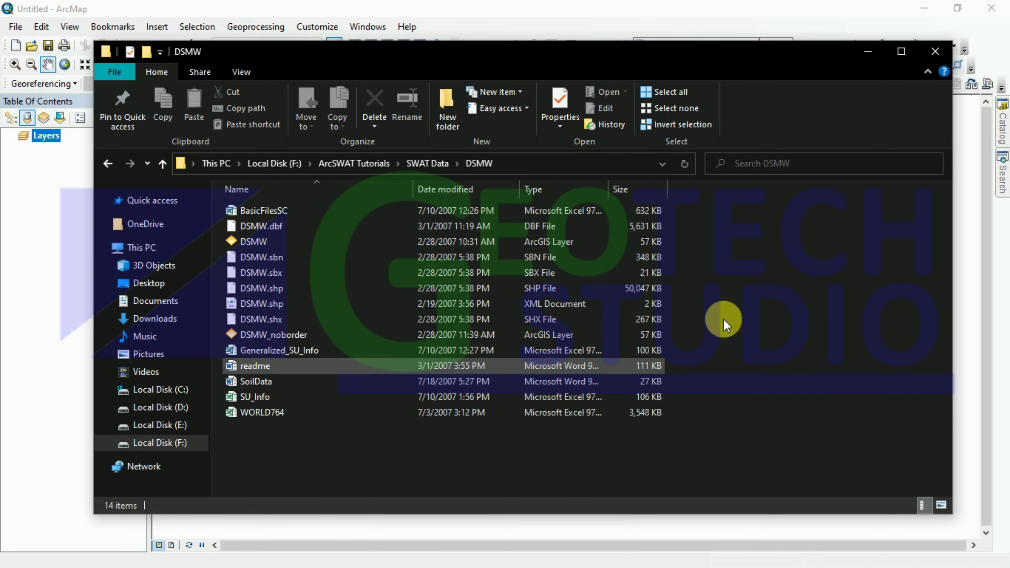
# Switch to ArcMap and dismiss the Getting Started dialog to work in the blank untitled map.
pyautogui.click(867, 51)
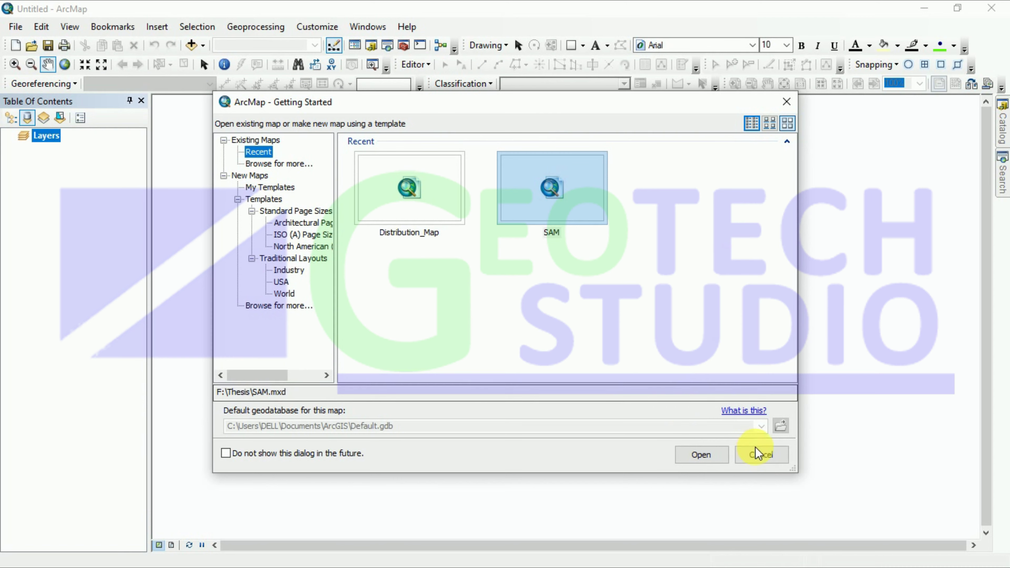
pyautogui.click(760, 453)
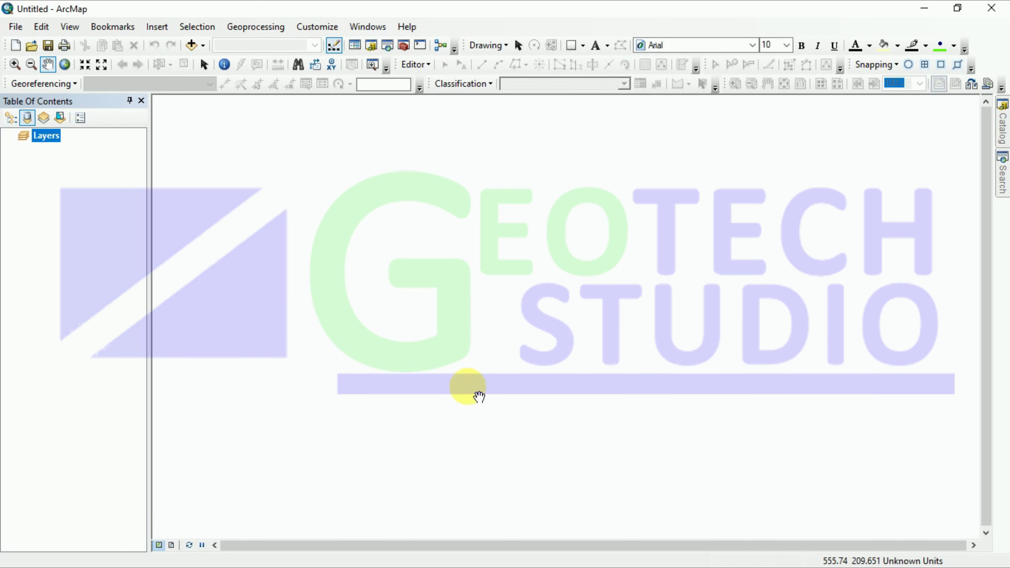
pyautogui.click(48, 136)
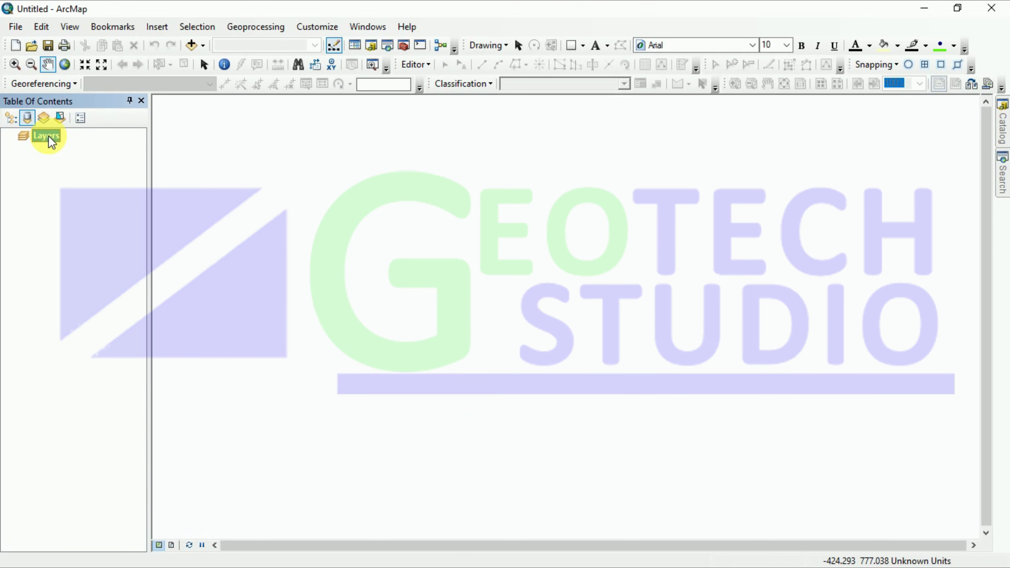
# While adding data, create a folder connection to the ArcSWAT Tutorials folder on Local Disk (F:).
pyautogui.click(190, 50)
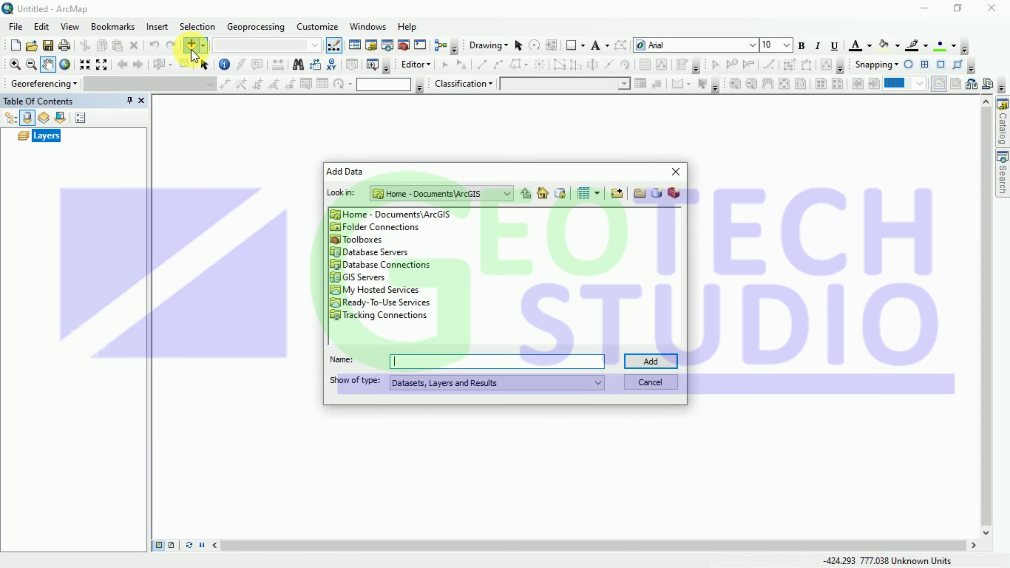
pyautogui.doubleClick(347, 227)
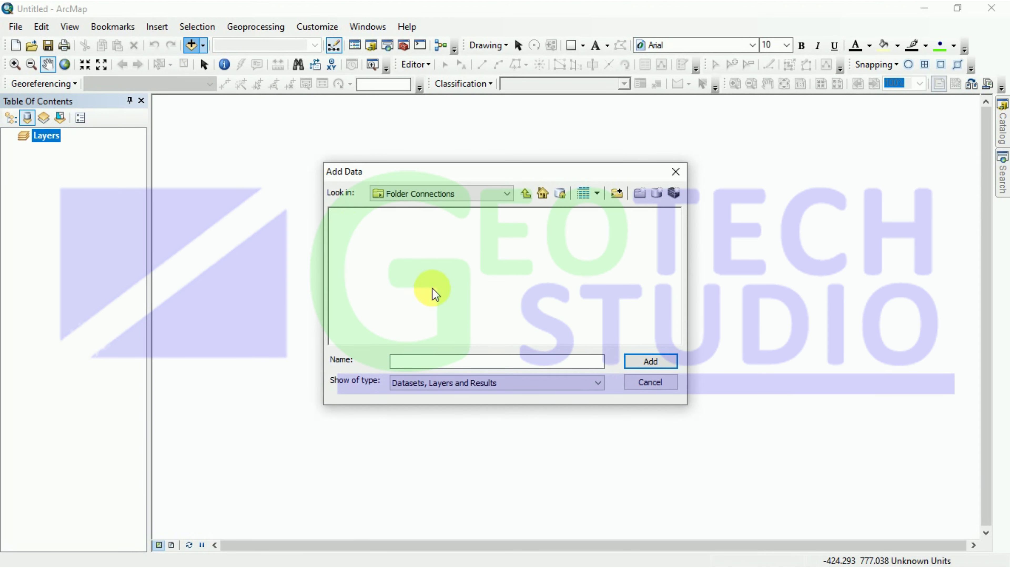
pyautogui.click(617, 194)
pyautogui.scroll(-10, 477, 294)
pyautogui.scroll(10, 477, 290)
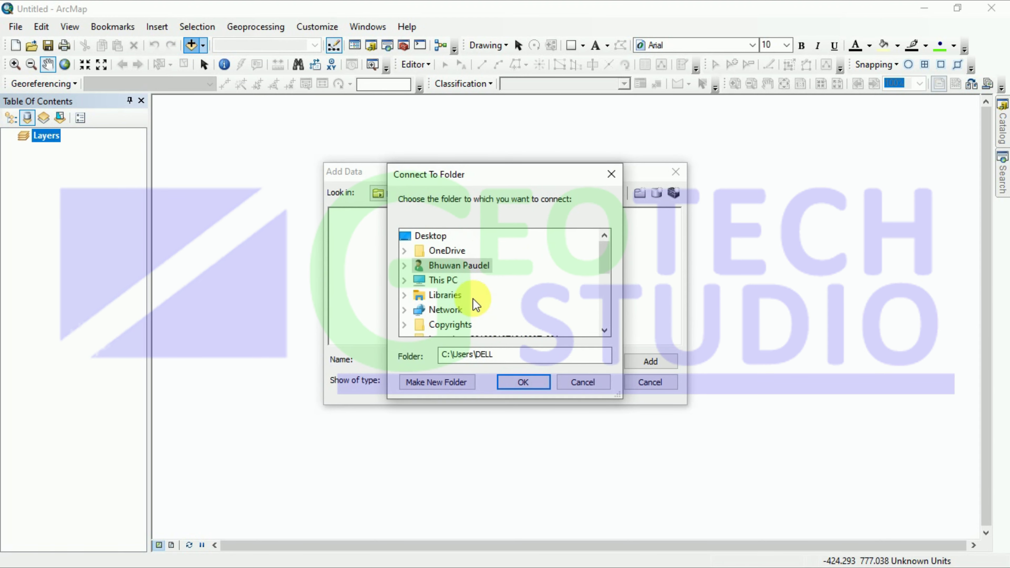
pyautogui.click(406, 281)
pyautogui.scroll(-2, 477, 302)
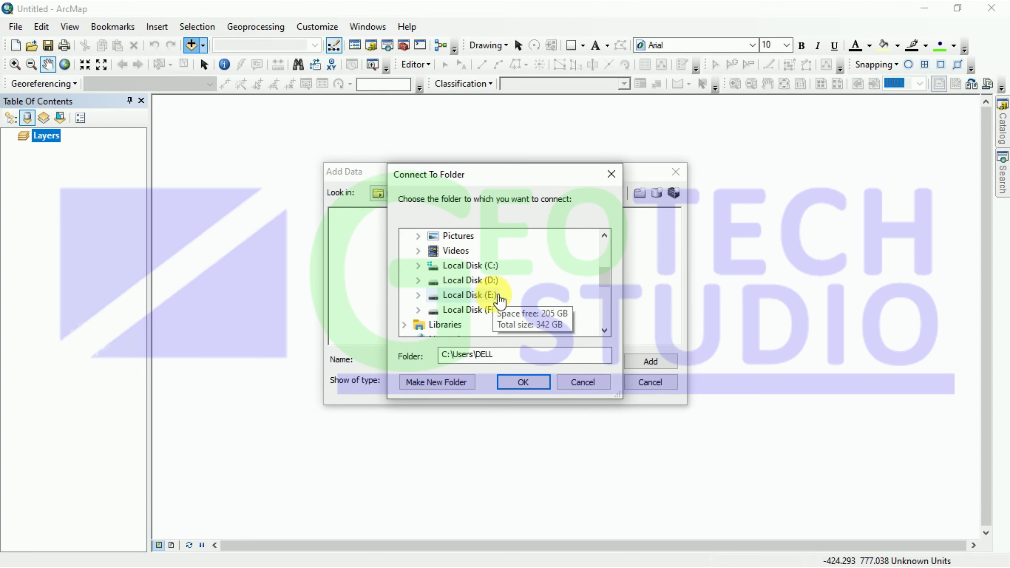
pyautogui.doubleClick(467, 310)
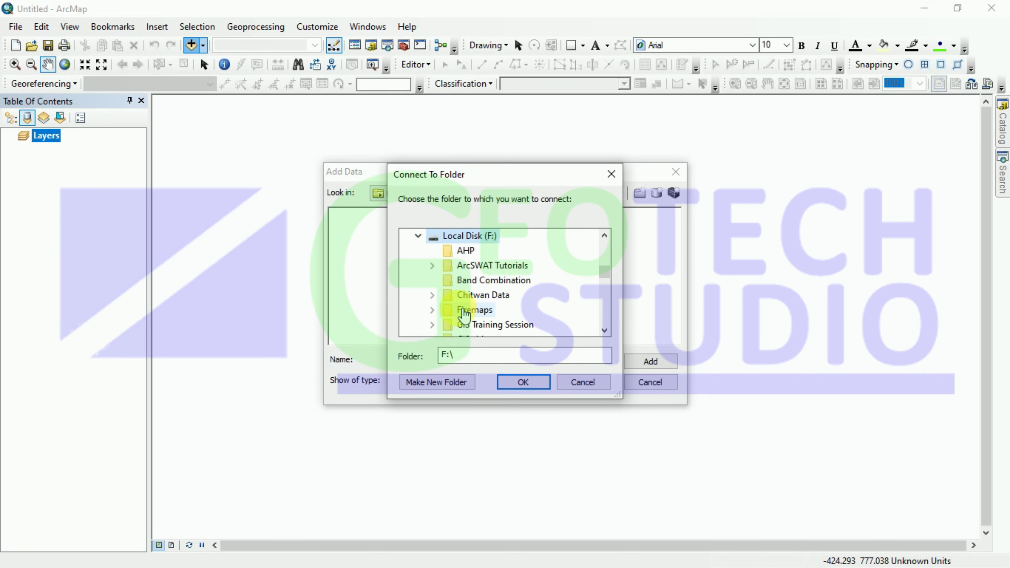
pyautogui.doubleClick(471, 265)
pyautogui.click(513, 391)
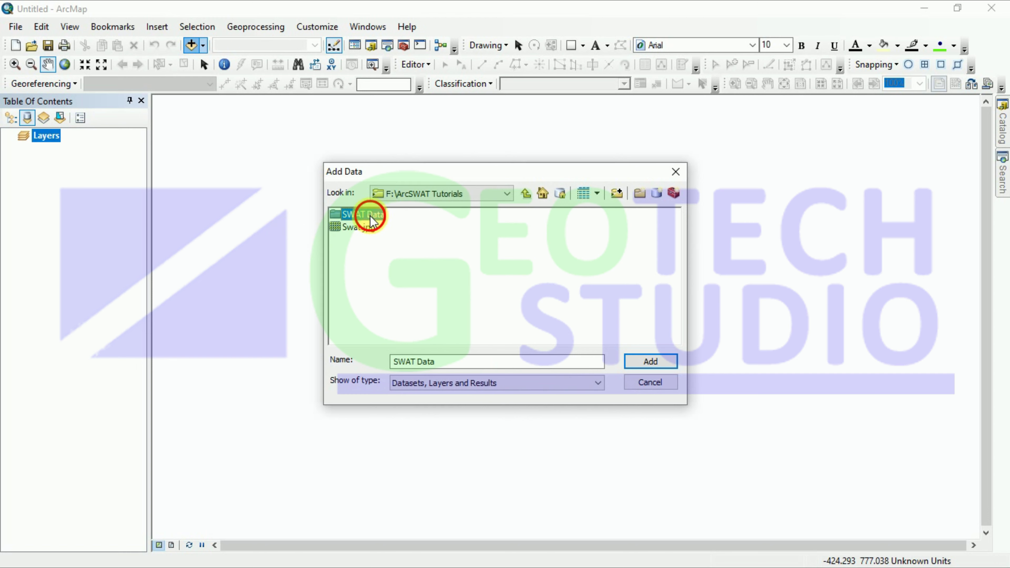
# Add DSMW.shp from the SWAT Data\DSMW folder to the map and accept the unknown spatial reference warning.
pyautogui.doubleClick(370, 218)
pyautogui.doubleClick(357, 229)
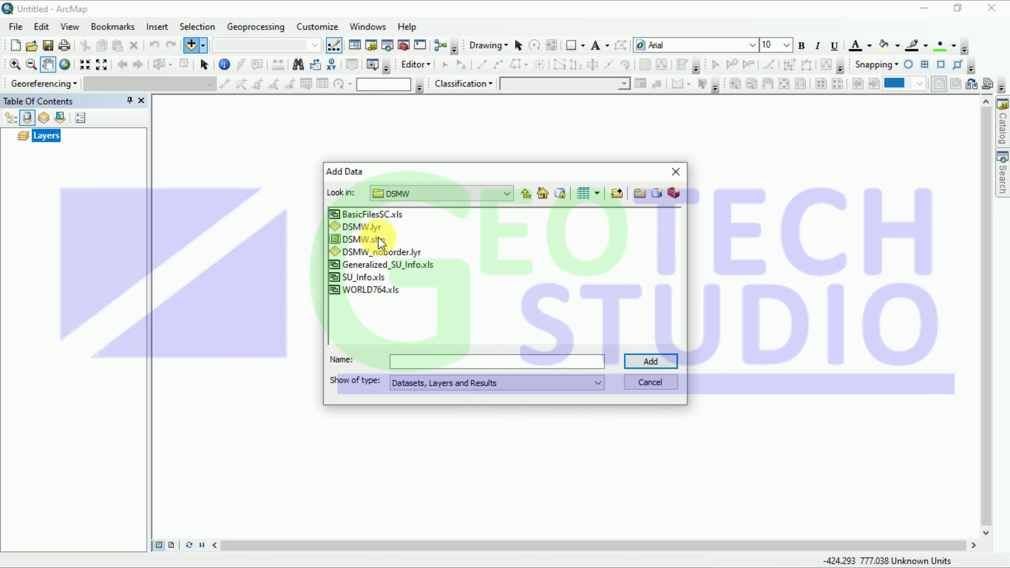
pyautogui.click(384, 241)
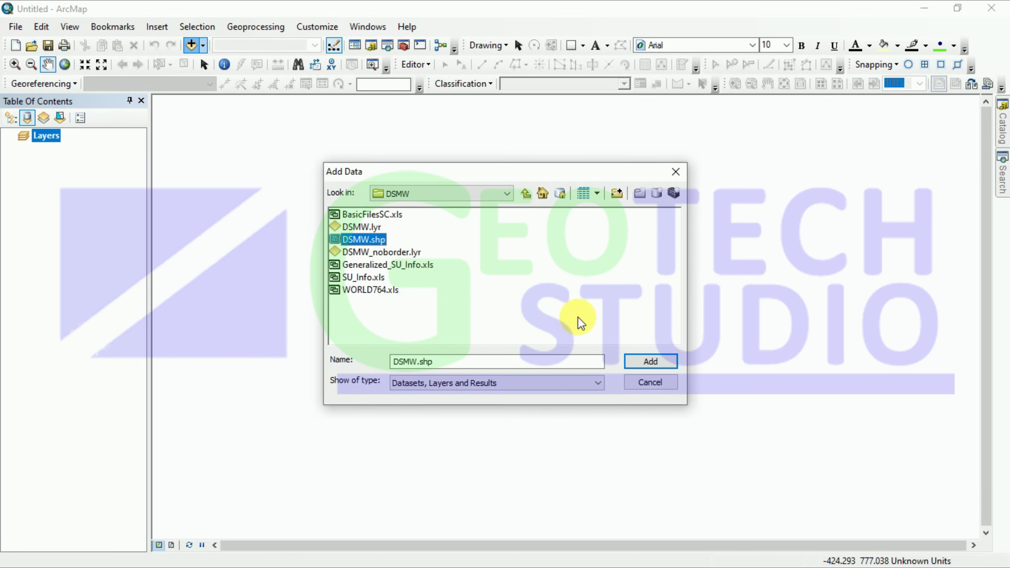
pyautogui.click(665, 359)
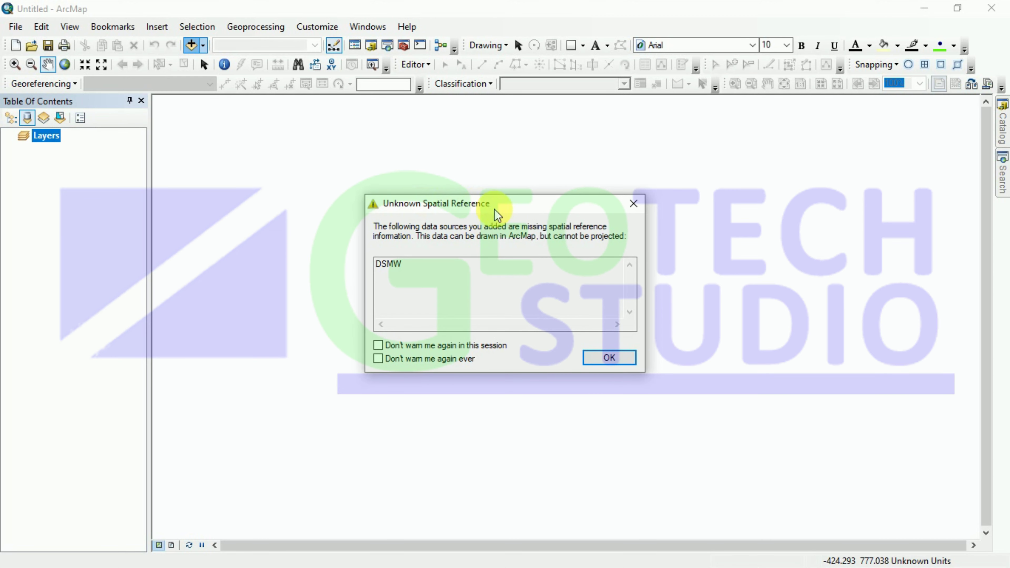
pyautogui.click(620, 357)
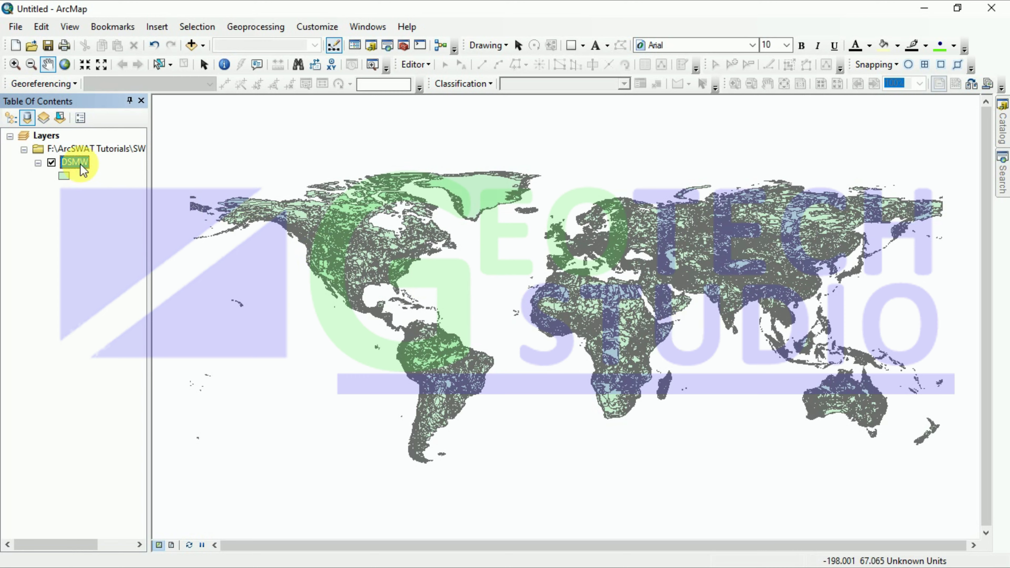
# Add the DSMW.lyr layer file from the DSMW folder to the map.
pyautogui.click(191, 45)
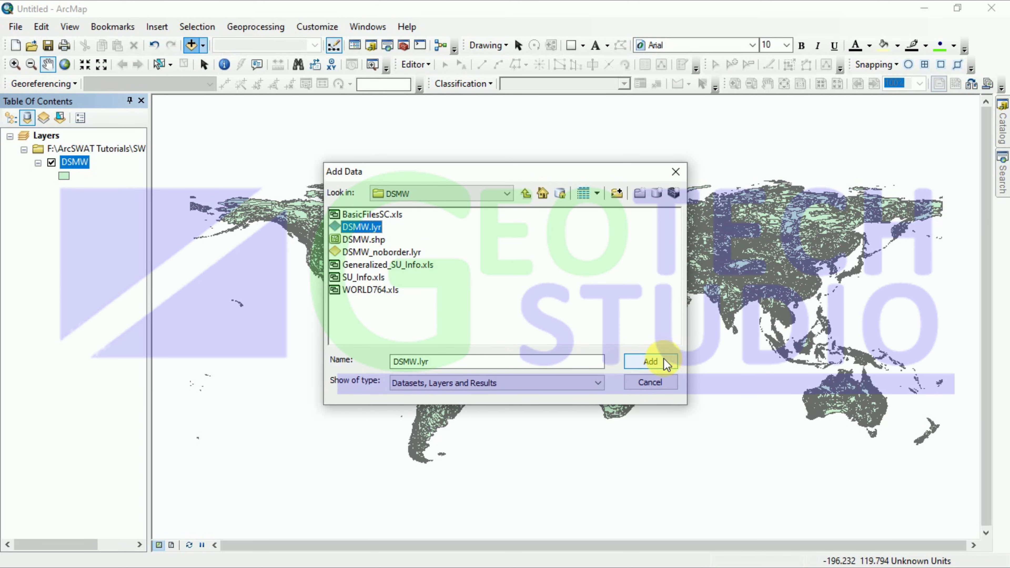
pyautogui.click(650, 361)
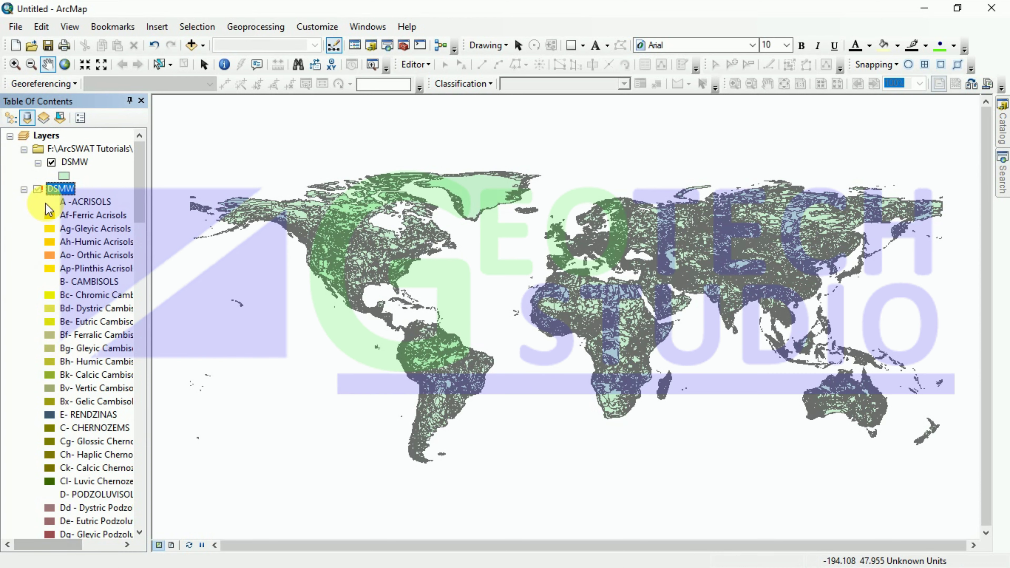
pyautogui.rightClick(41, 162)
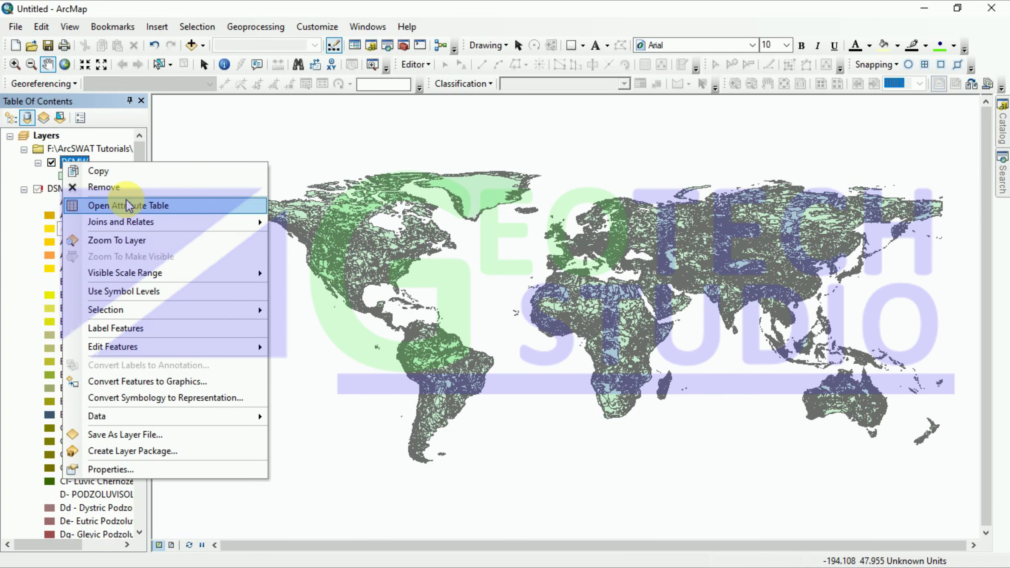
pyautogui.click(203, 151)
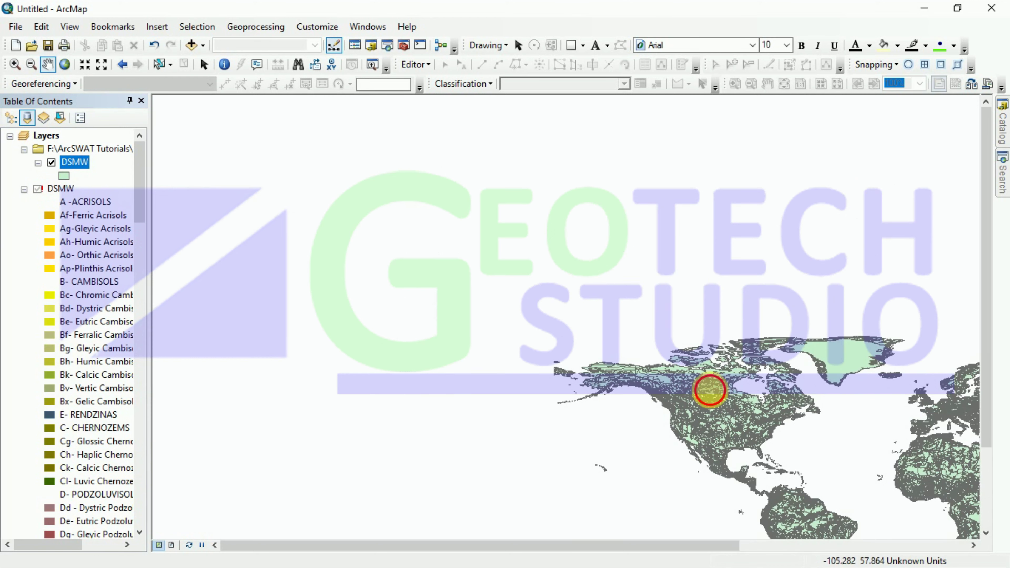
pyautogui.moveTo(710, 387); pyautogui.dragTo(399, 293)
pyautogui.moveTo(493, 325); pyautogui.dragTo(439, 283)
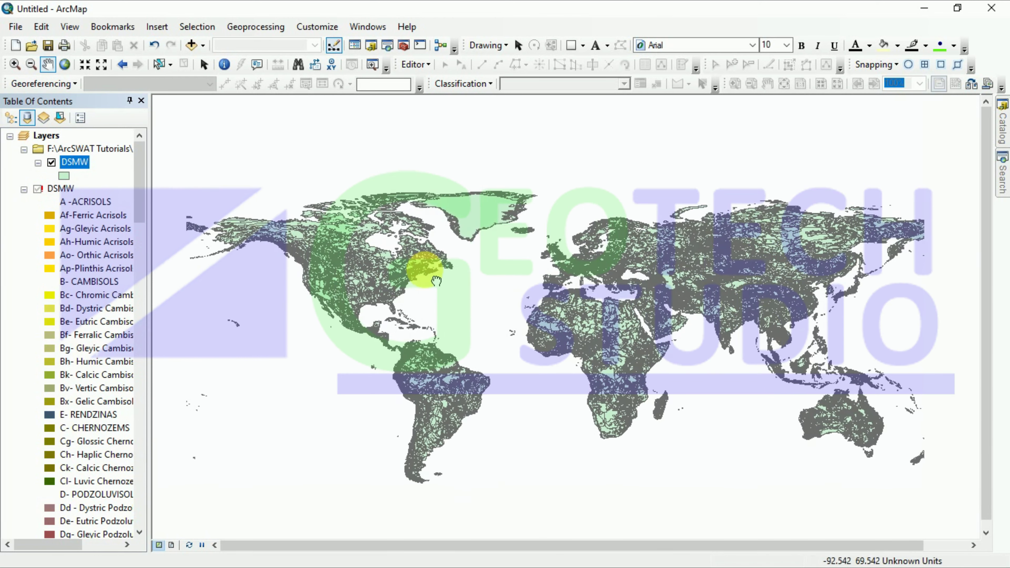
pyautogui.moveTo(541, 282); pyautogui.dragTo(473, 266)
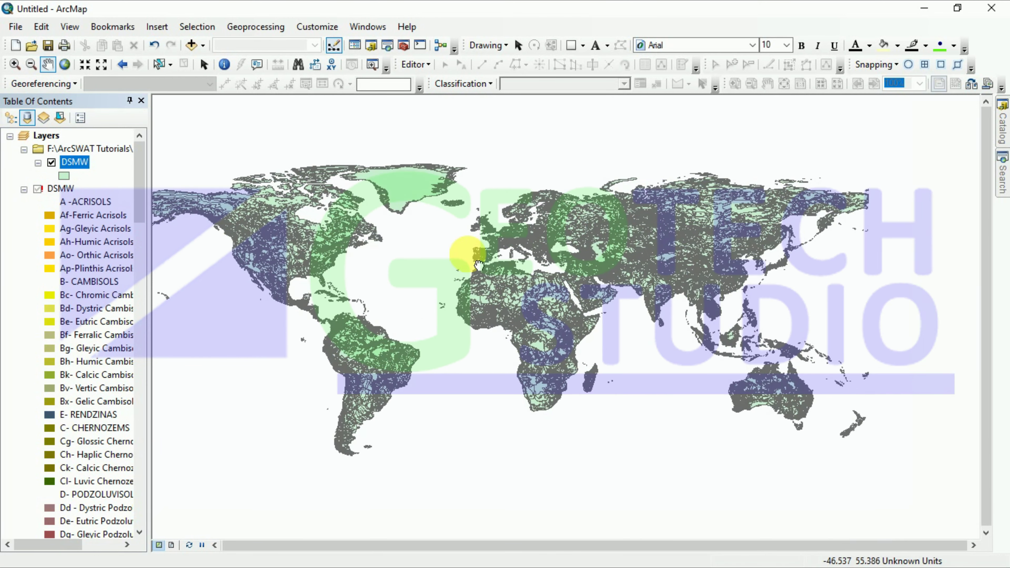
pyautogui.moveTo(399, 262); pyautogui.dragTo(420, 264)
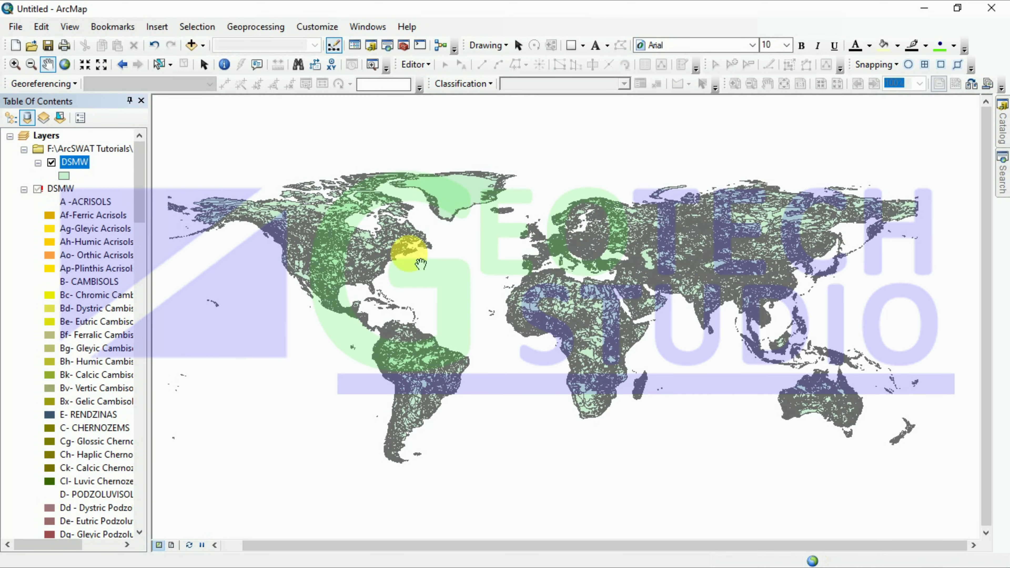
pyautogui.scroll(2, 420, 264)
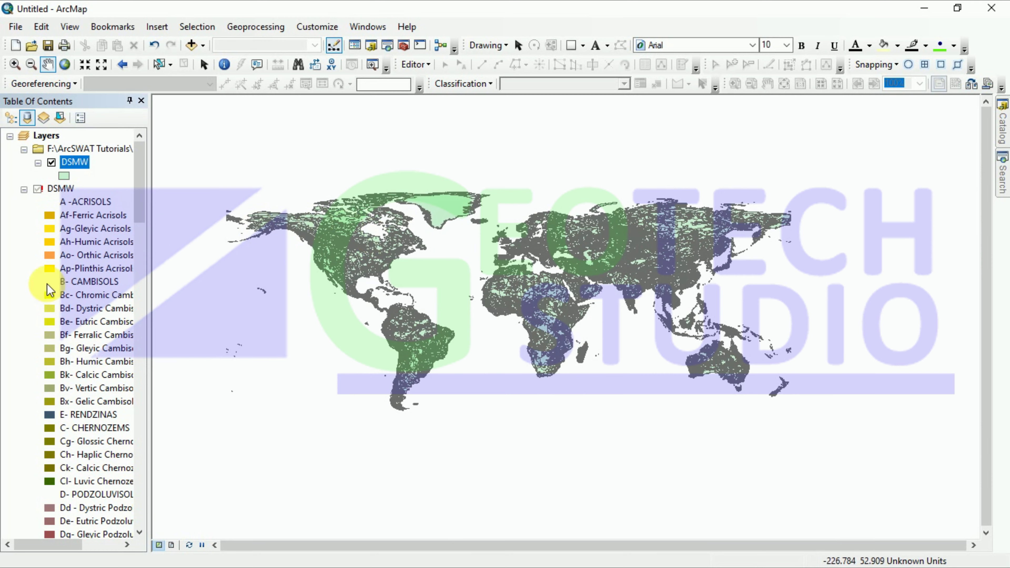
# Repair the data source of the categorised DSMW soil layer by pointing it to DSMW.shp.
pyautogui.rightClick(53, 191)
pyautogui.moveTo(170, 445)
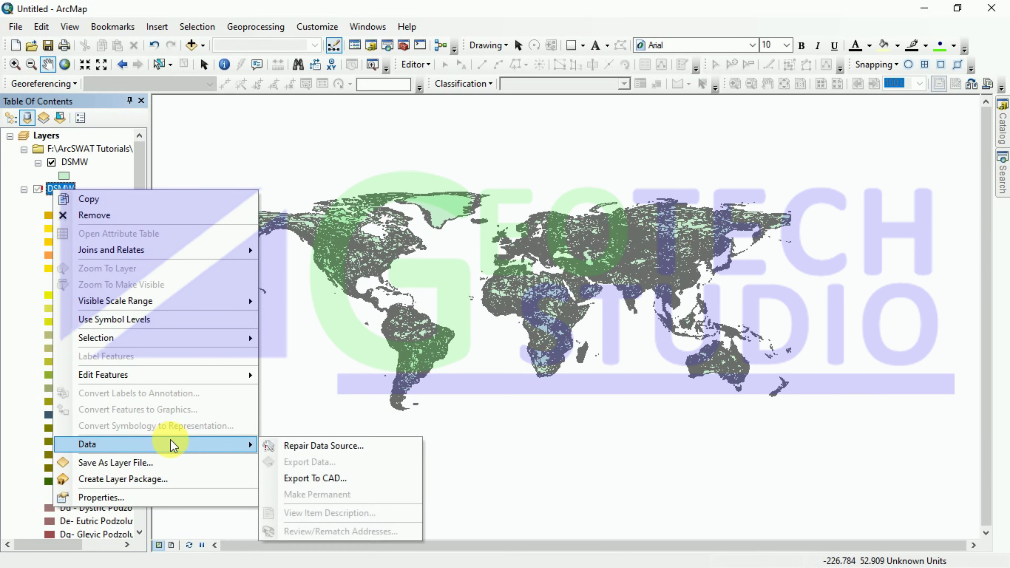
pyautogui.click(275, 444)
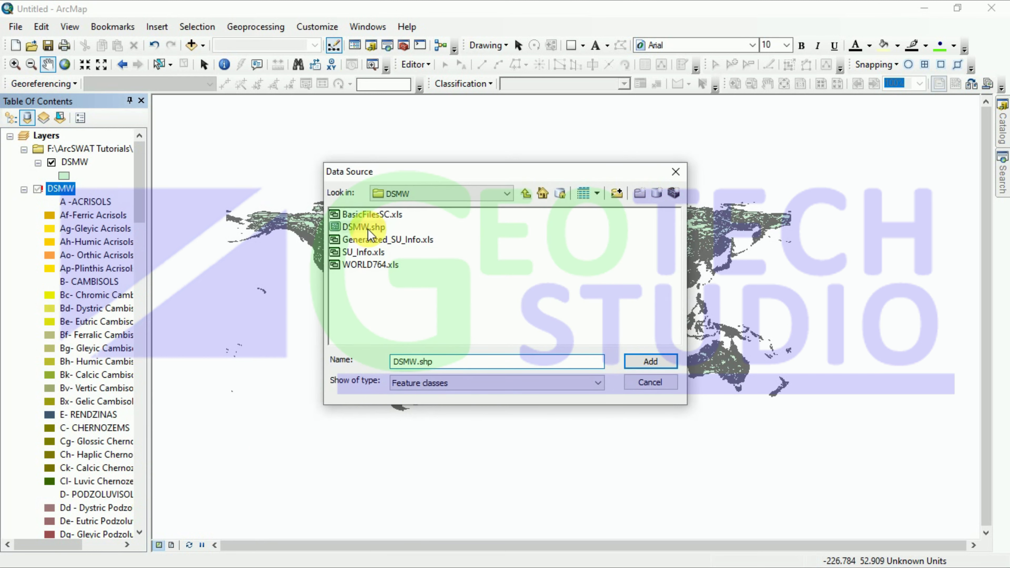
pyautogui.click(651, 361)
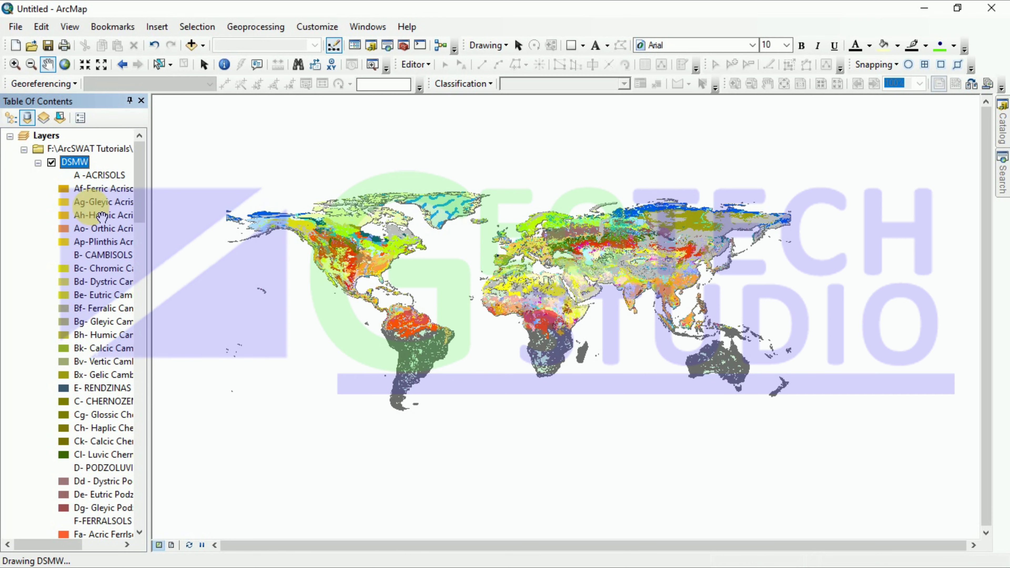
# Examine the soil unit legend of the DSMW layer and its symbology on the world map.
pyautogui.scroll(-20, 103, 217)
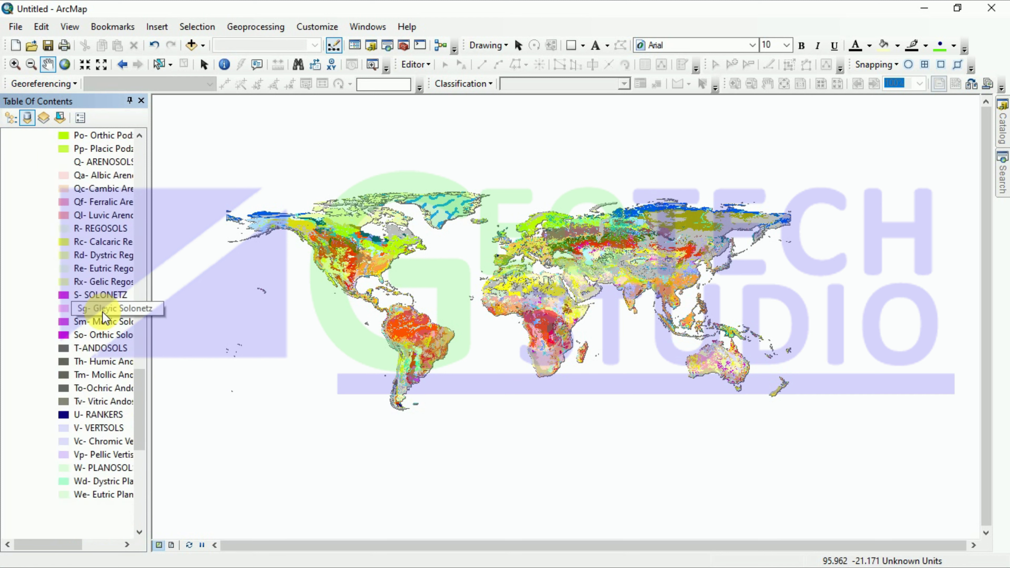
pyautogui.scroll(-9, 104, 318)
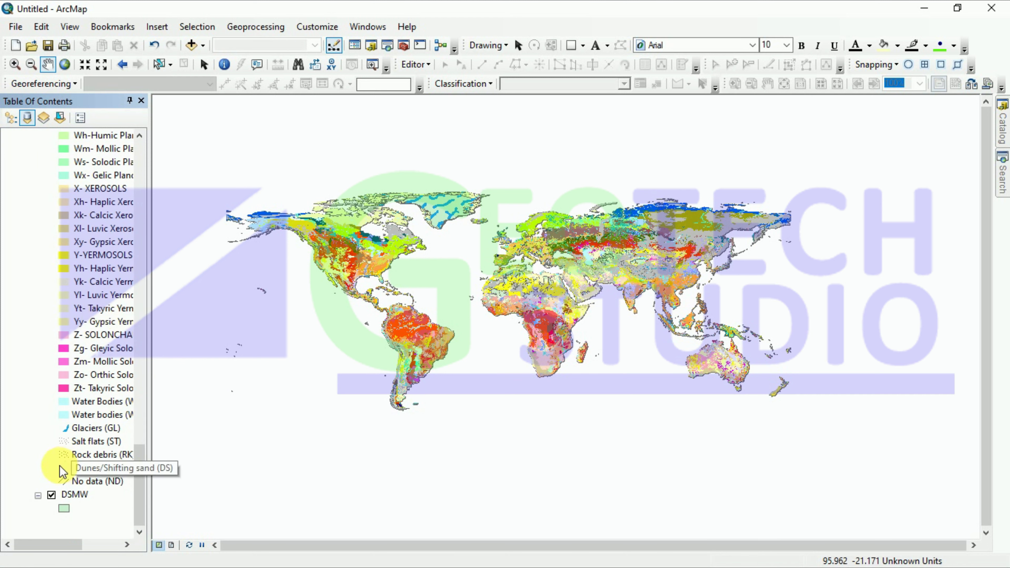
pyautogui.click(51, 494)
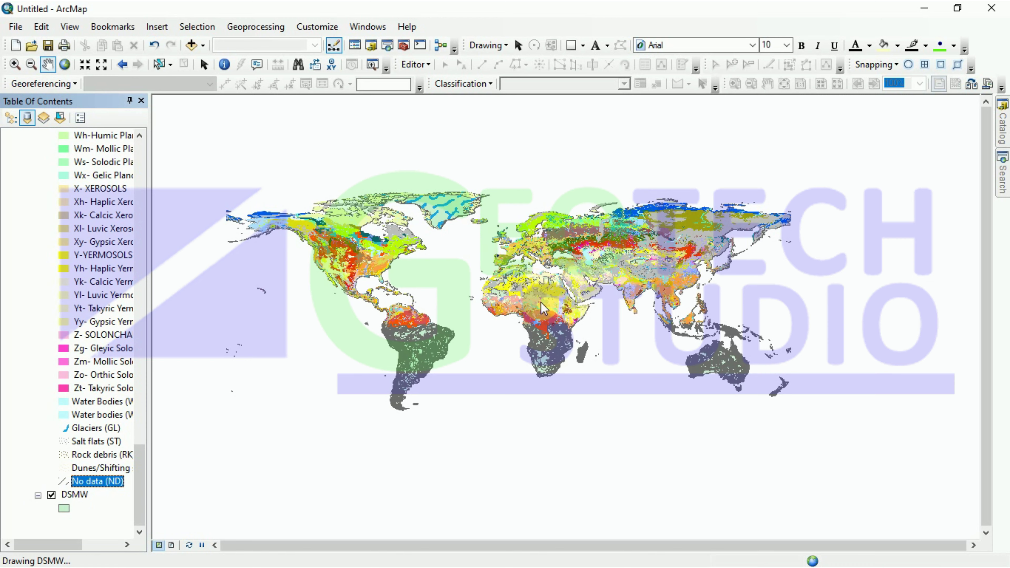
pyautogui.scroll(20, 121, 229)
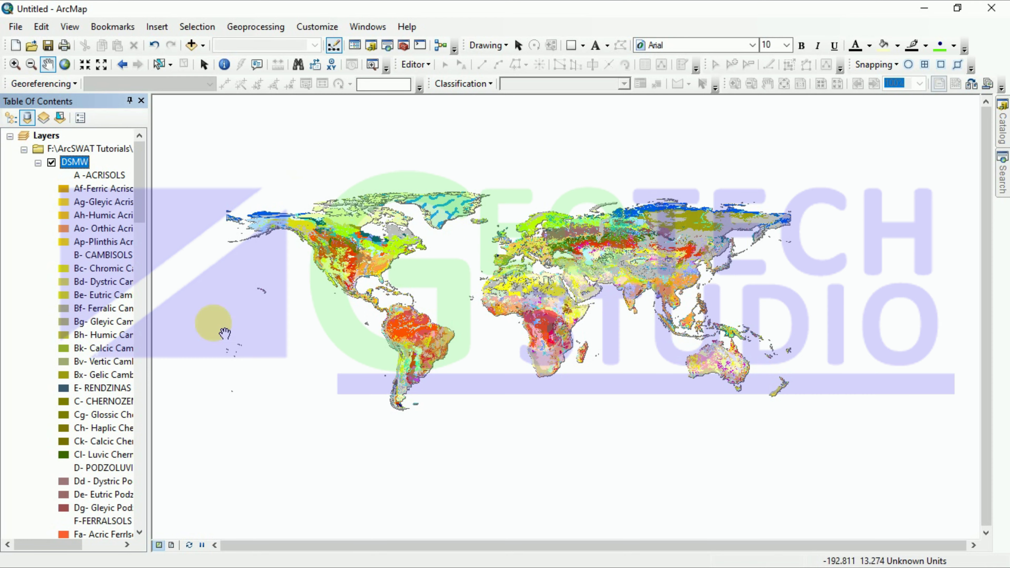
pyautogui.scroll(-1, 651, 306)
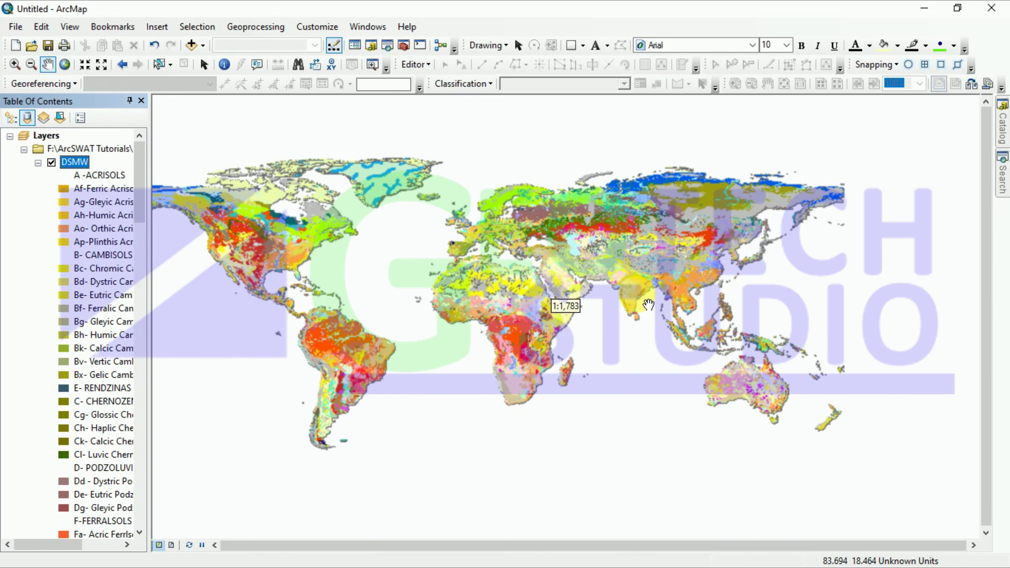
pyautogui.scroll(1, 623, 287)
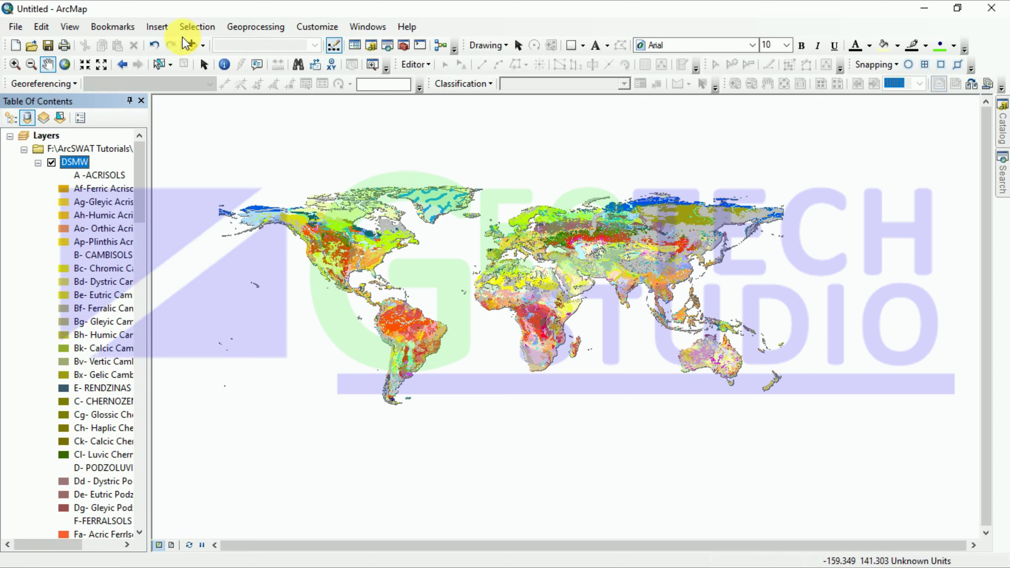
# Connect the F:\ drive as a data folder while adding data to the map.
pyautogui.click(190, 46)
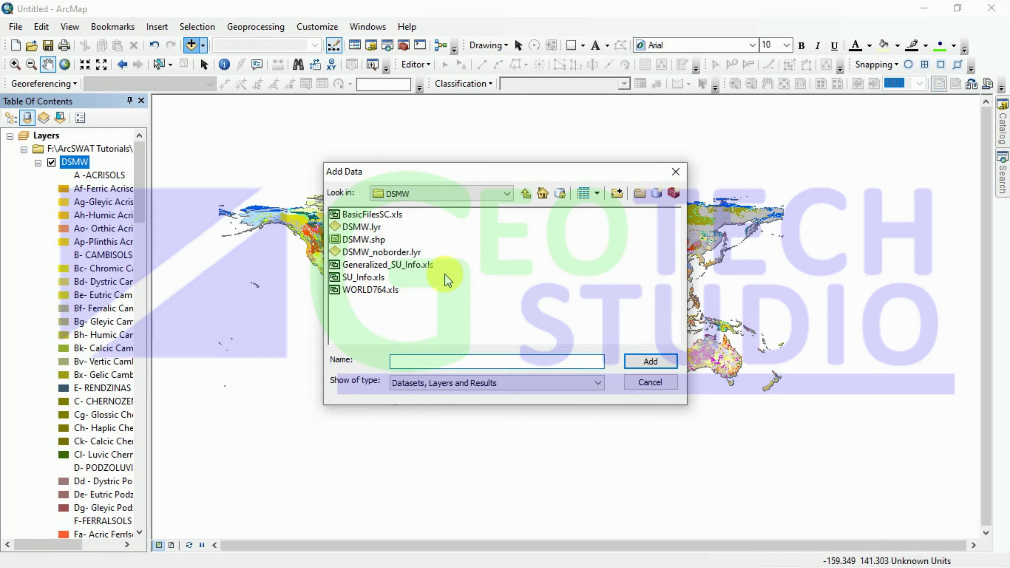
pyautogui.click(529, 194)
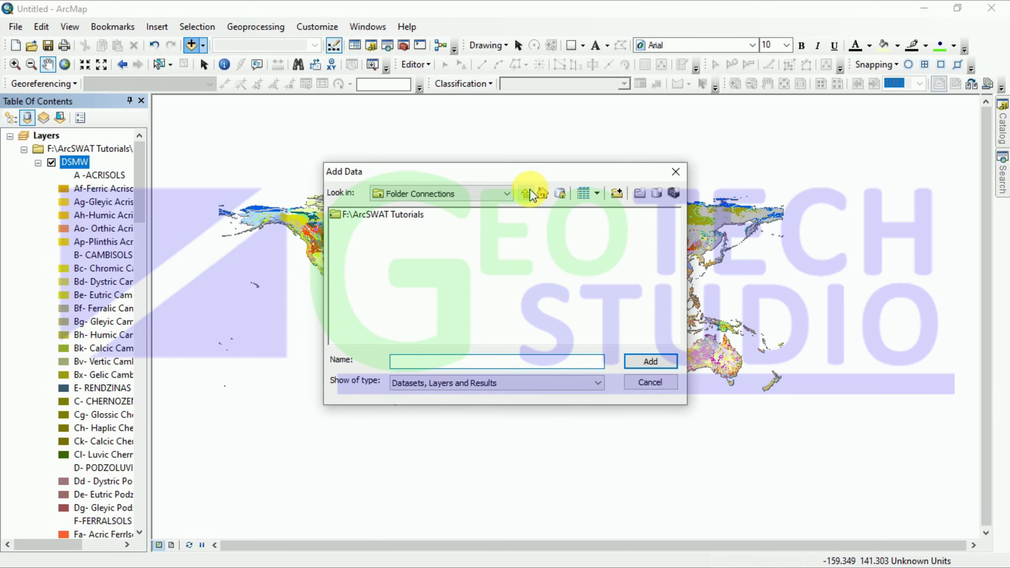
pyautogui.click(529, 194)
pyautogui.doubleClick(343, 227)
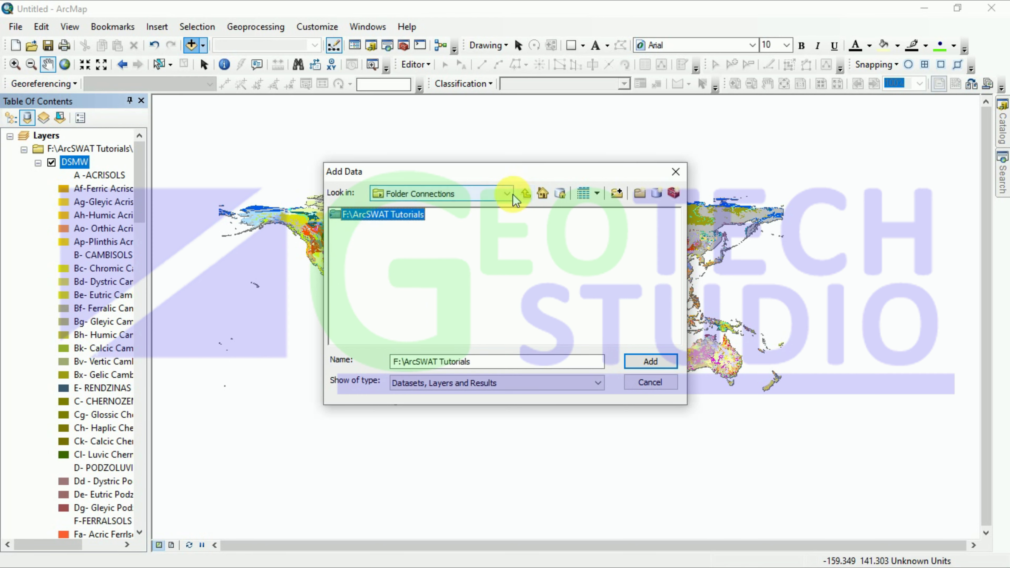
pyautogui.click(617, 195)
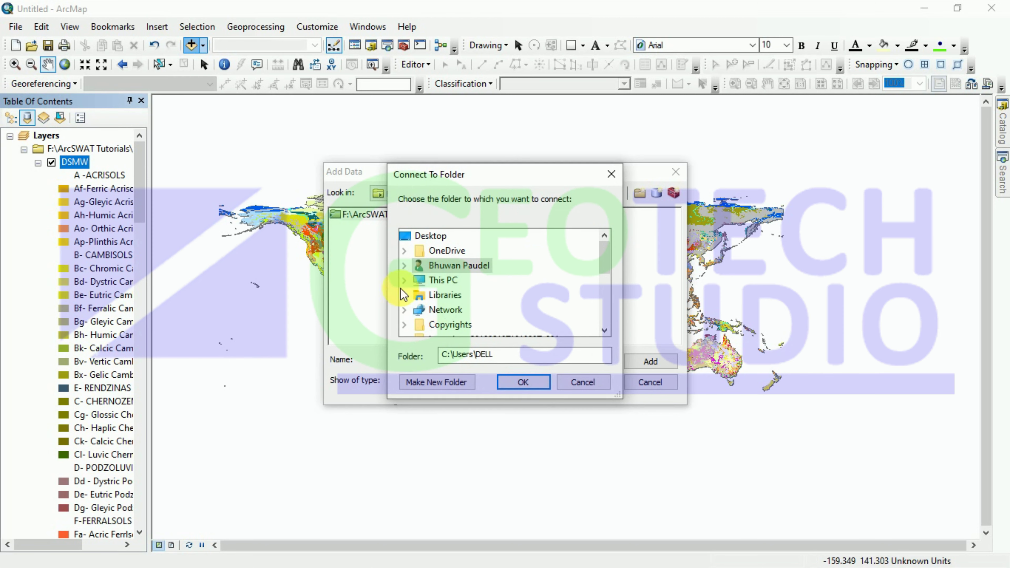
pyautogui.click(404, 280)
pyautogui.scroll(-2, 493, 287)
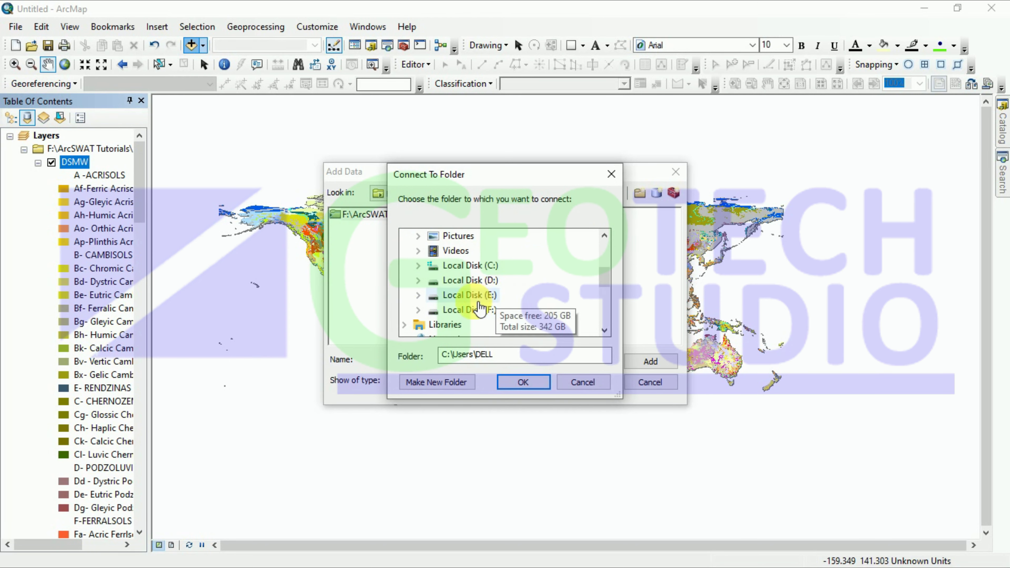
pyautogui.click(469, 295)
pyautogui.click(417, 236)
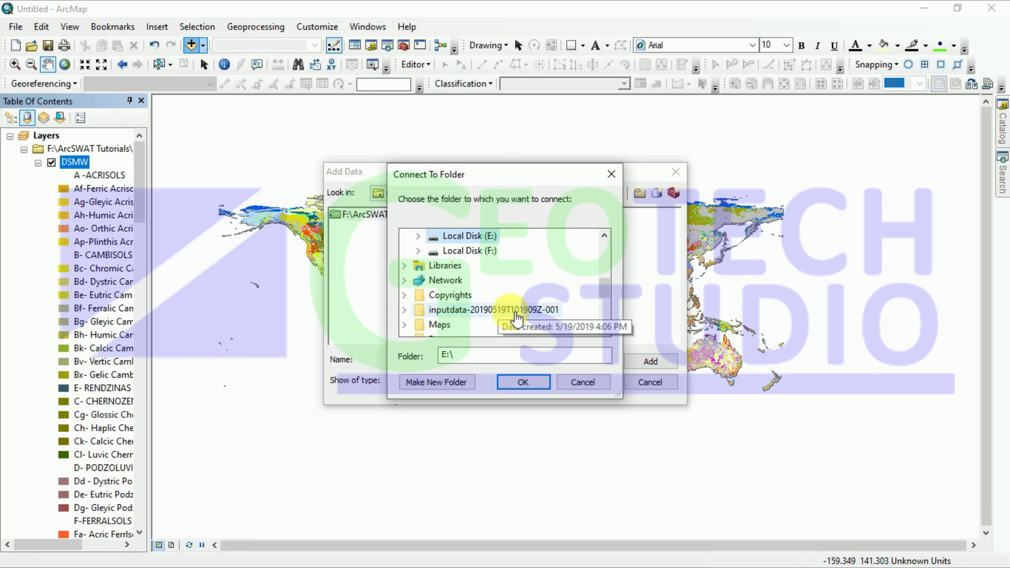
pyautogui.click(469, 251)
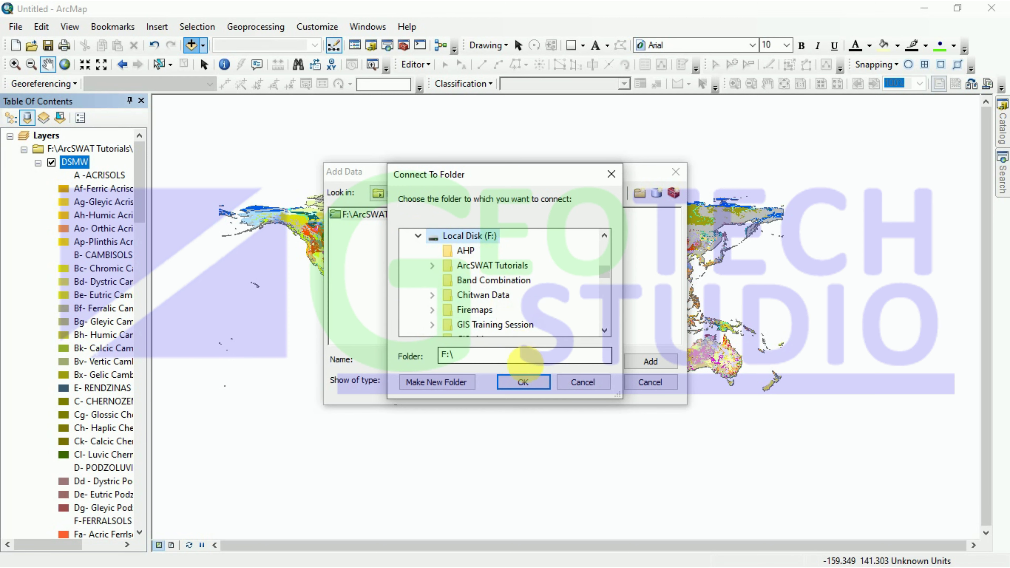
pyautogui.click(529, 386)
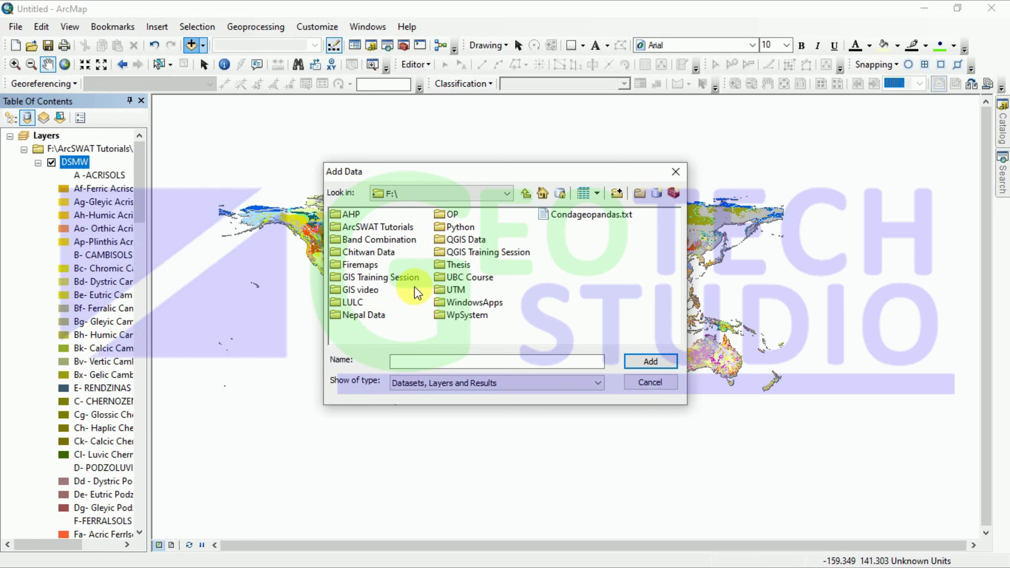
# Add the Nepal_Outline.shp boundary from the Nepal Data\gadm36_NPL_gpkg folder to the map.
pyautogui.doubleClick(358, 316)
pyautogui.doubleClick(365, 240)
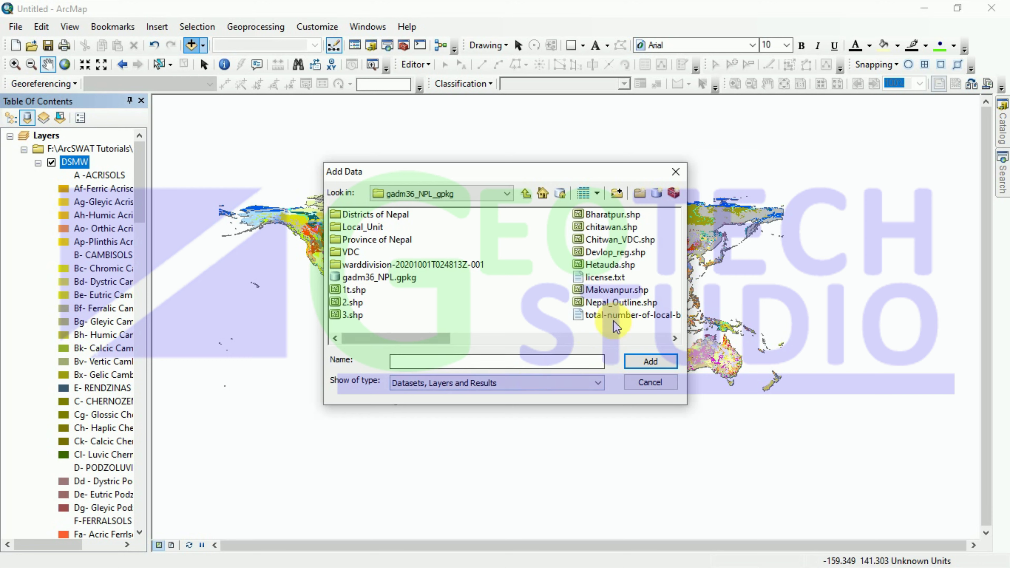
pyautogui.click(620, 303)
pyautogui.click(650, 361)
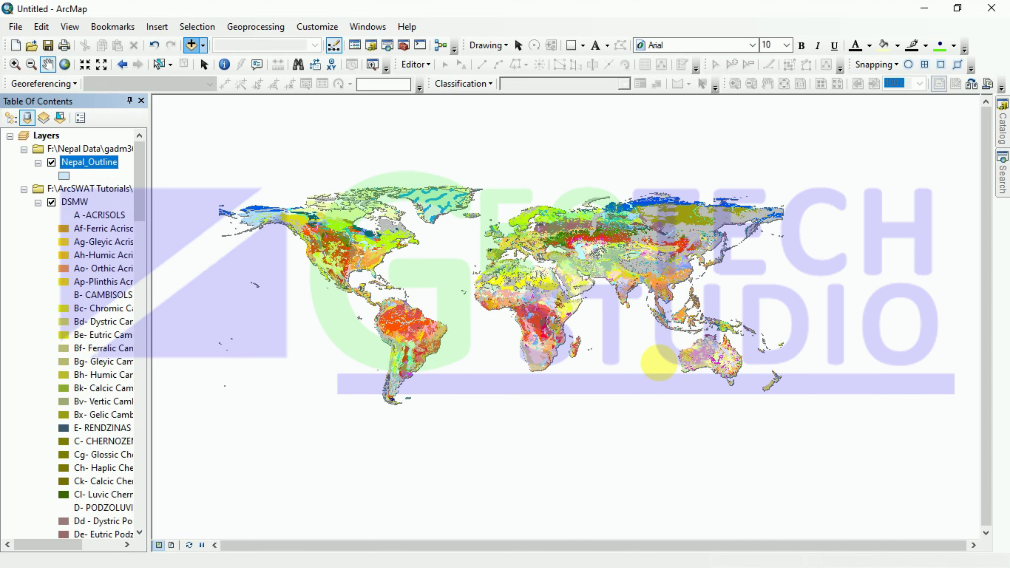
# Zoom to the Nepal_Outline layer and examine how it overlays the surrounding DSMW soil units.
pyautogui.scroll(1, 646, 279)
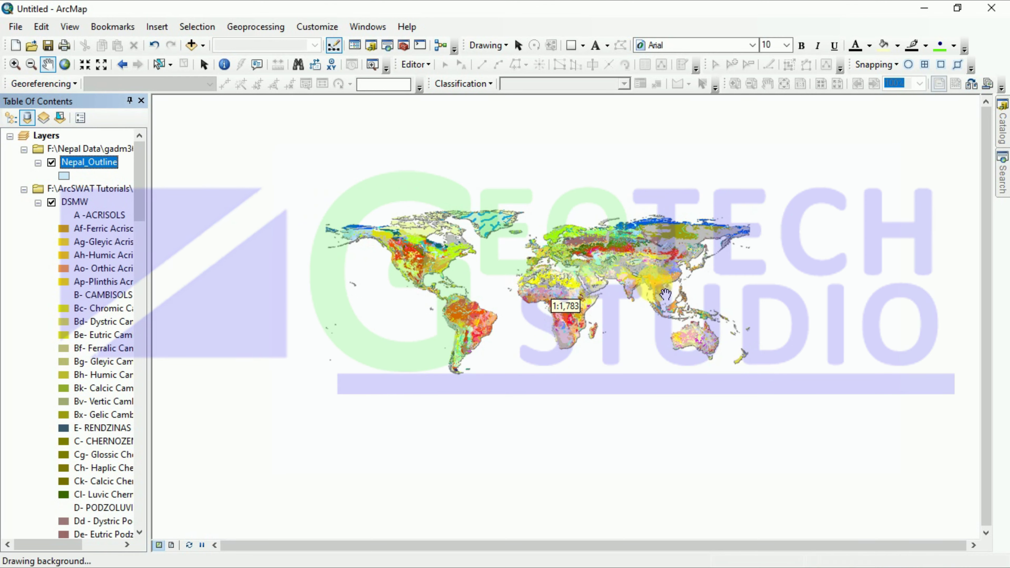
pyautogui.click(79, 162)
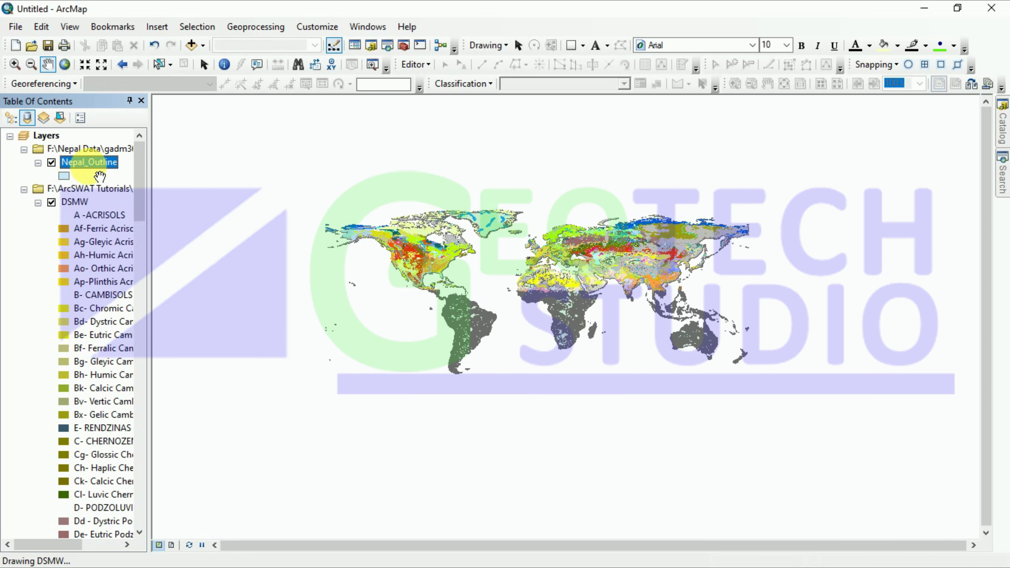
pyautogui.click(92, 160)
pyautogui.rightClick(91, 160)
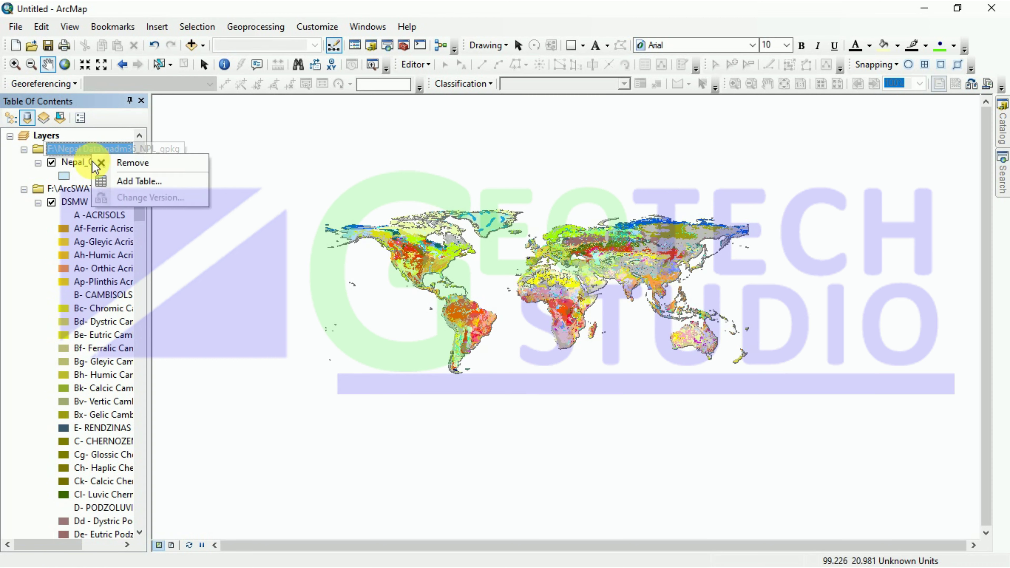
pyautogui.rightClick(68, 163)
pyautogui.click(128, 240)
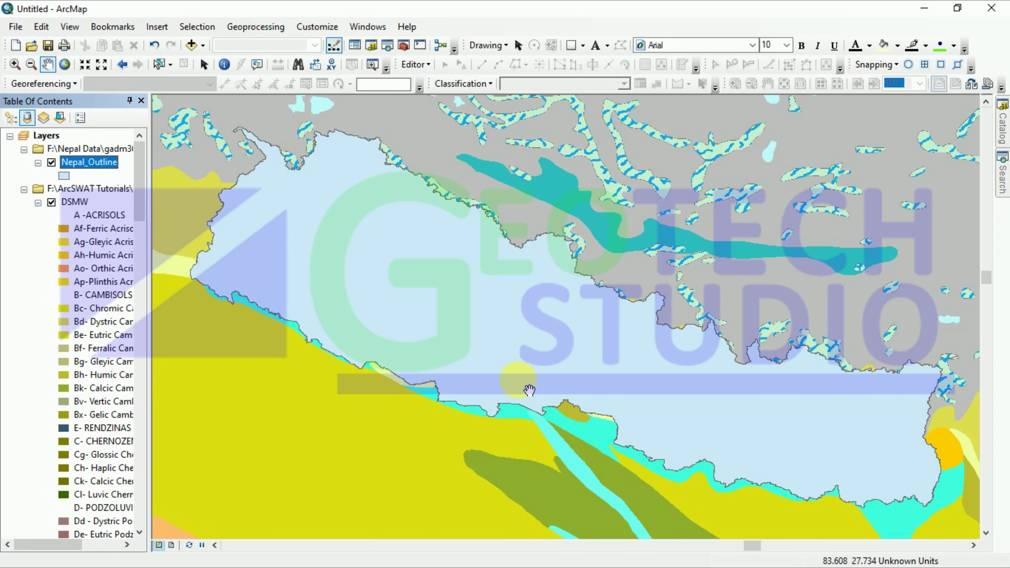
pyautogui.scroll(3, 529, 391)
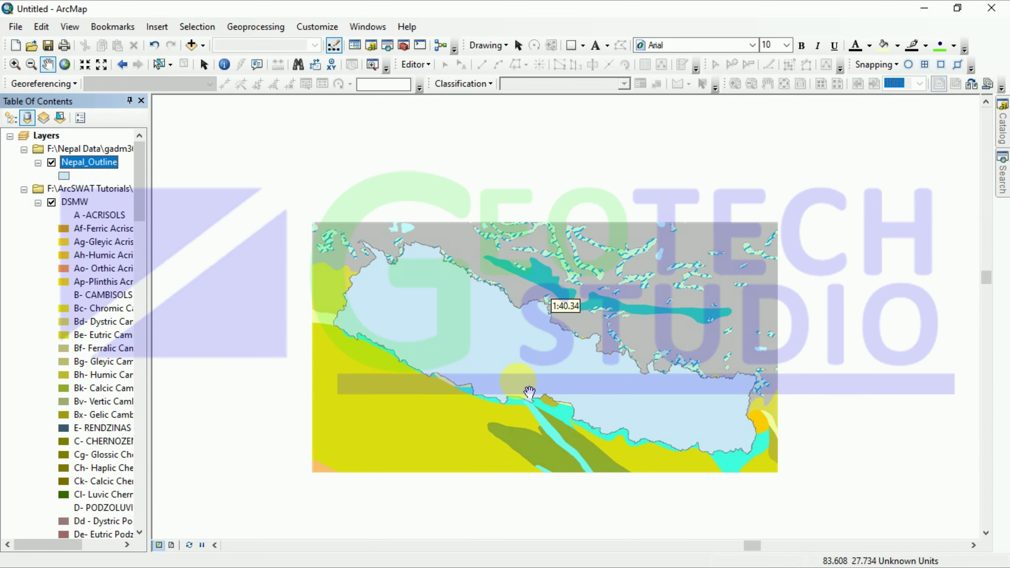
pyautogui.scroll(-1, 580, 374)
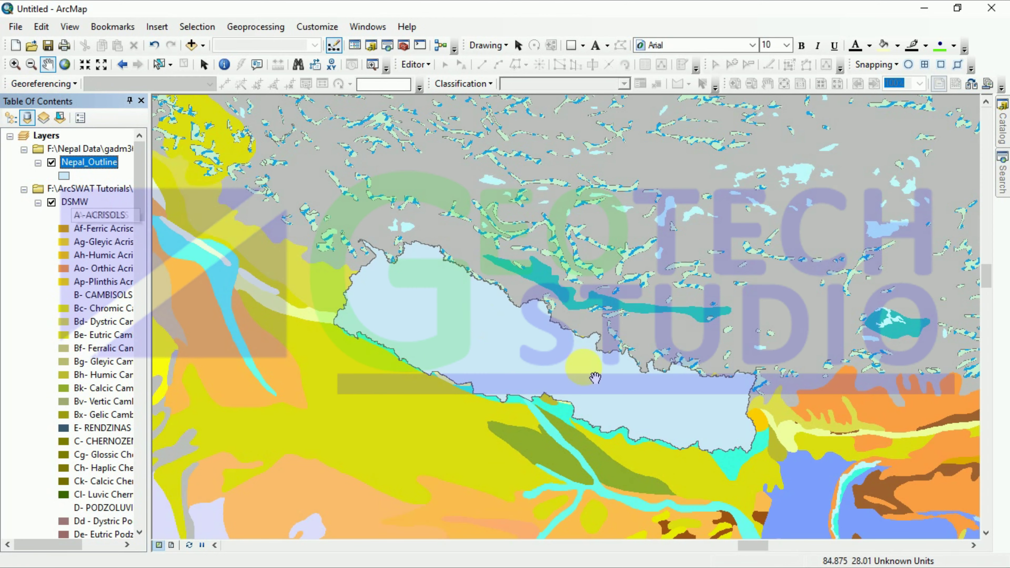
pyautogui.scroll(1, 592, 381)
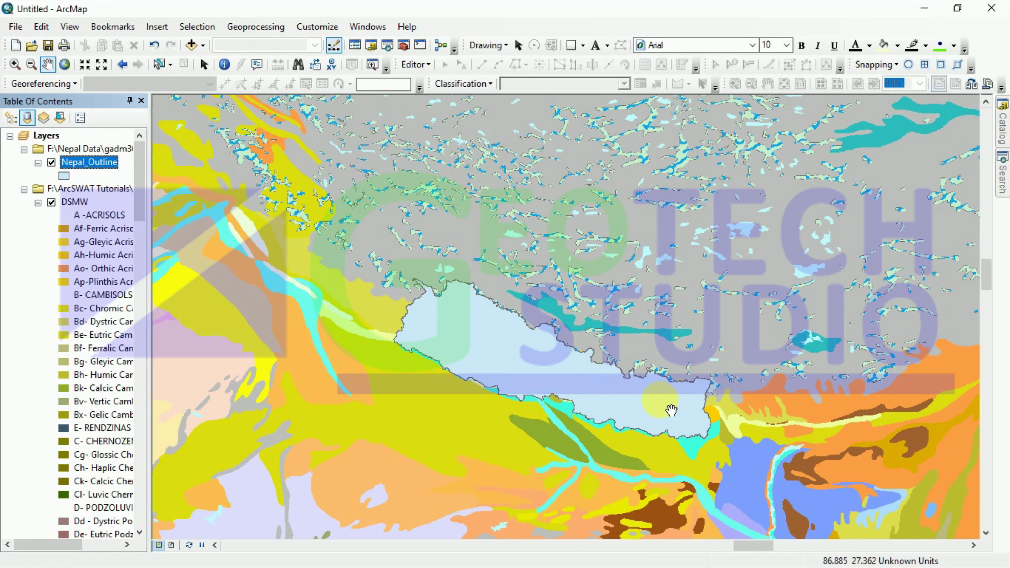
# Remove the categorised DSMW soil layer from the map and inspect the plain soil polygons around Nepal.
pyautogui.click(76, 202)
pyautogui.rightClick(75, 201)
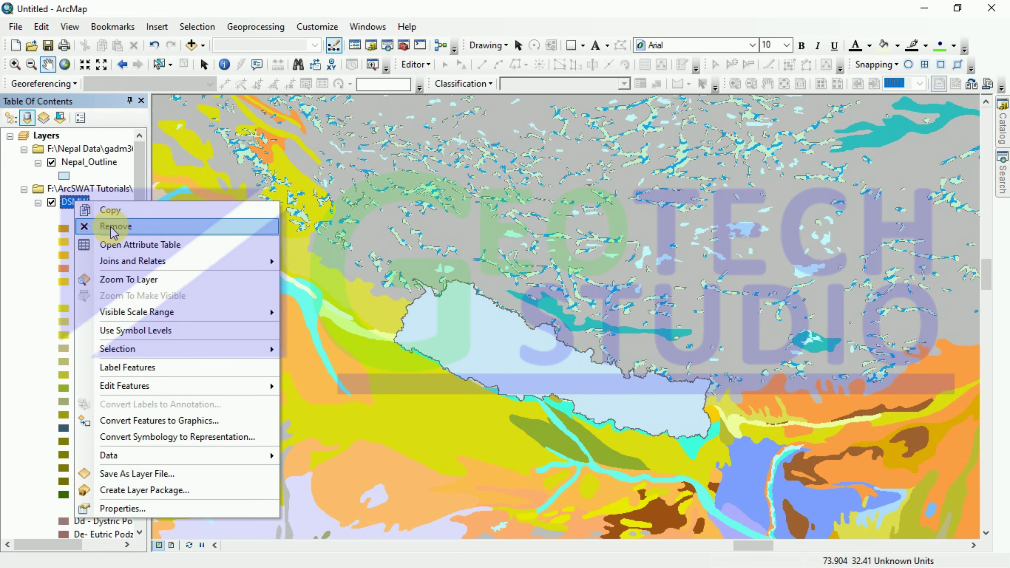
pyautogui.click(108, 223)
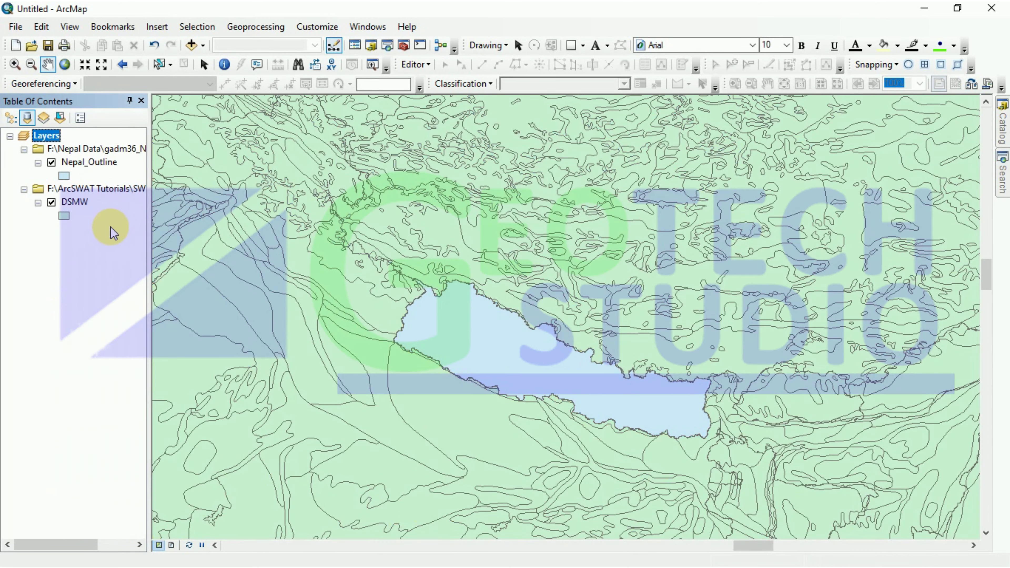
pyautogui.scroll(5, 565, 334)
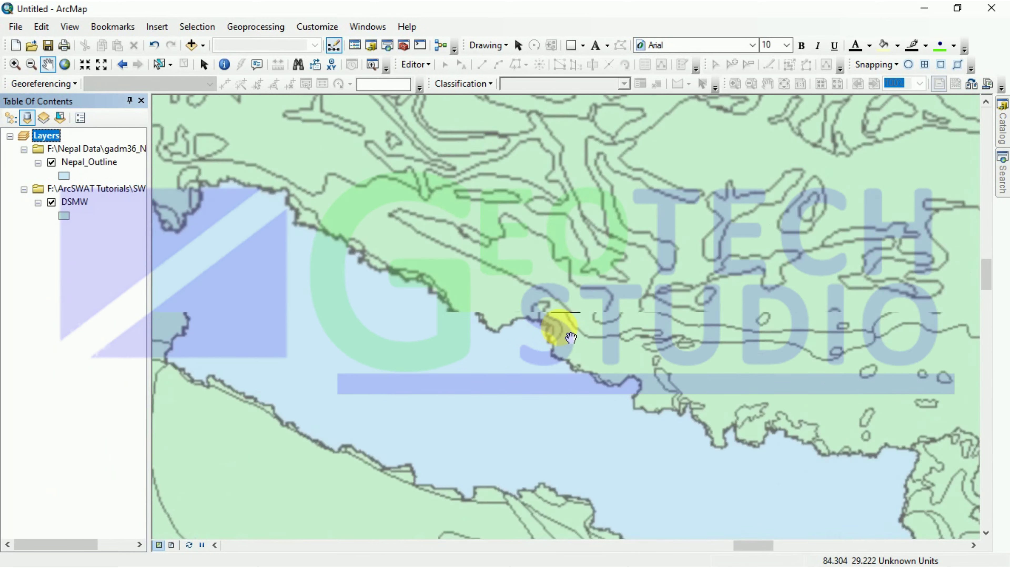
pyautogui.scroll(2, 570, 337)
pyautogui.scroll(-4, 569, 336)
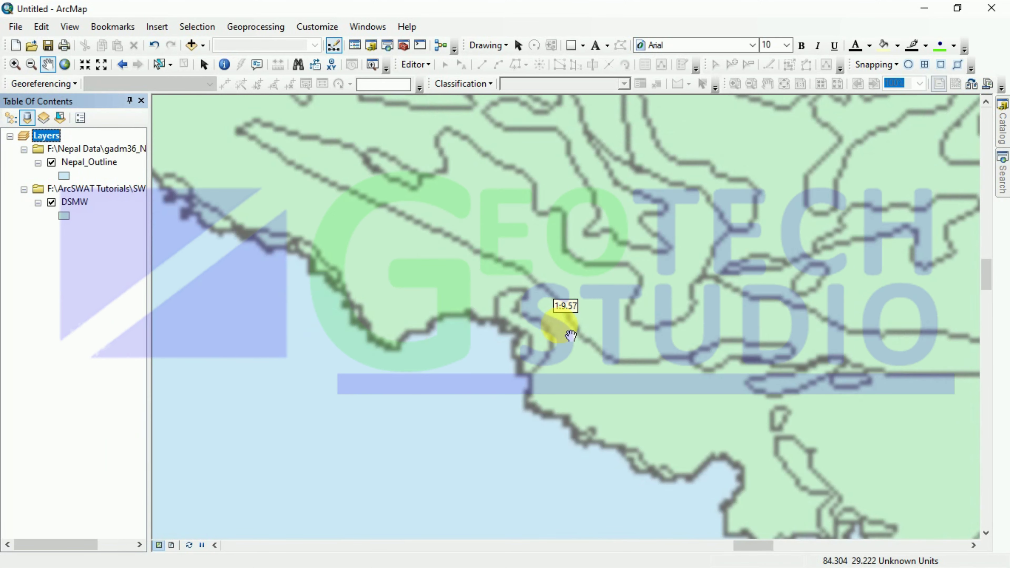
pyautogui.scroll(-3, 570, 335)
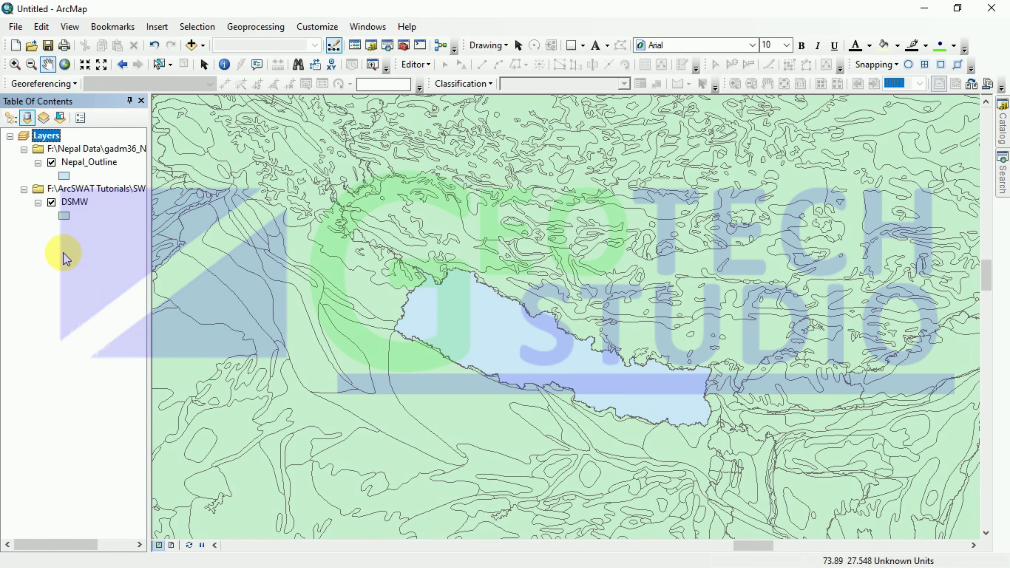
# Open the data frame's coordinate system properties and look through the geographic systems and those used by the layers.
pyautogui.click(71, 202)
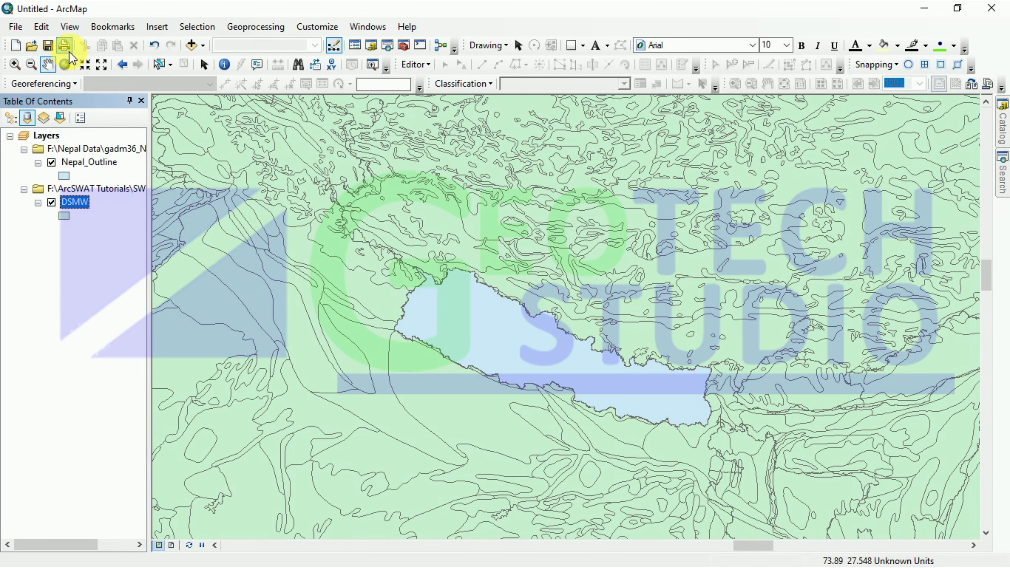
pyautogui.rightClick(45, 135)
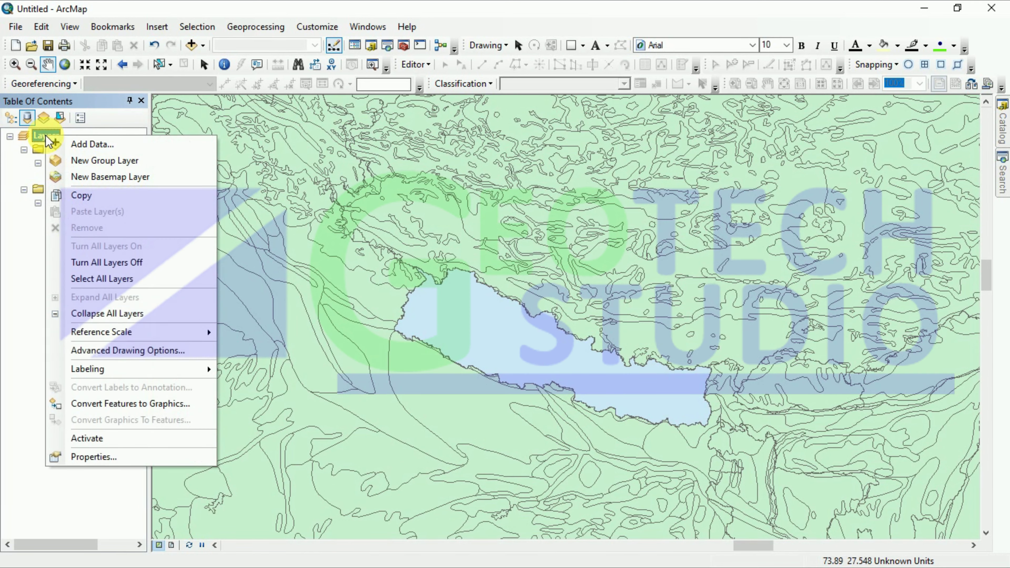
pyautogui.click(126, 459)
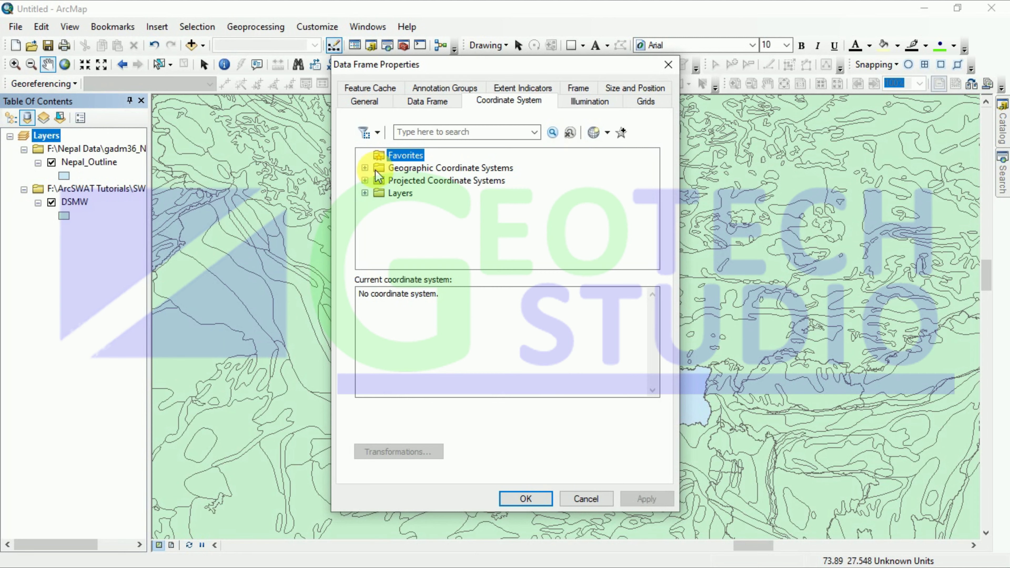
pyautogui.click(364, 167)
pyautogui.click(365, 155)
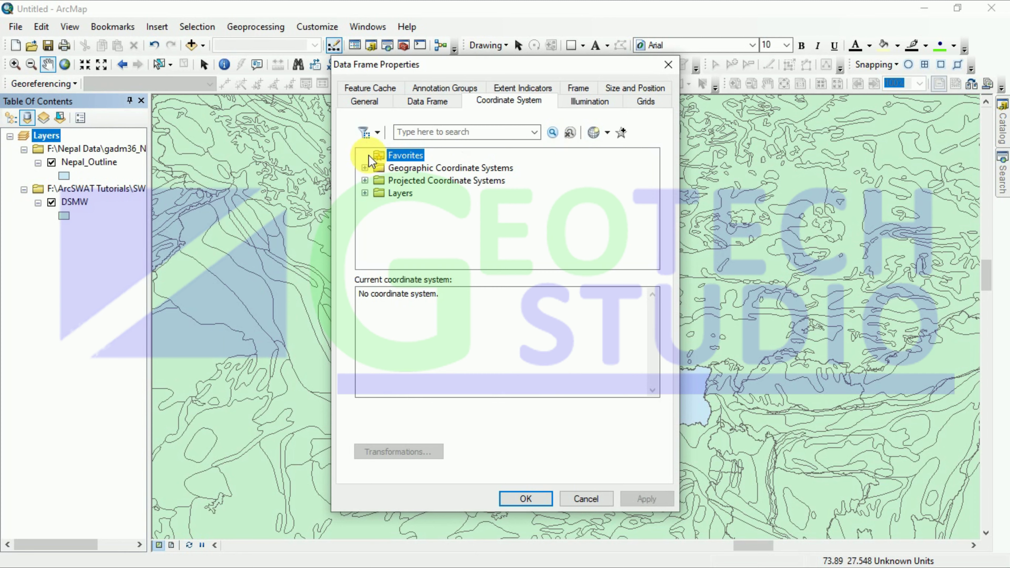
pyautogui.click(409, 156)
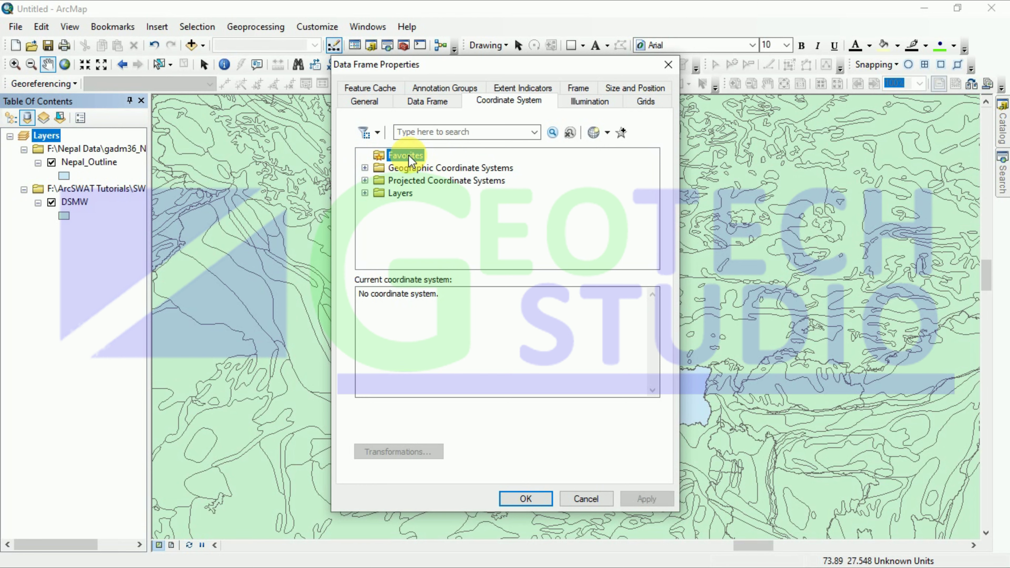
pyautogui.click(365, 194)
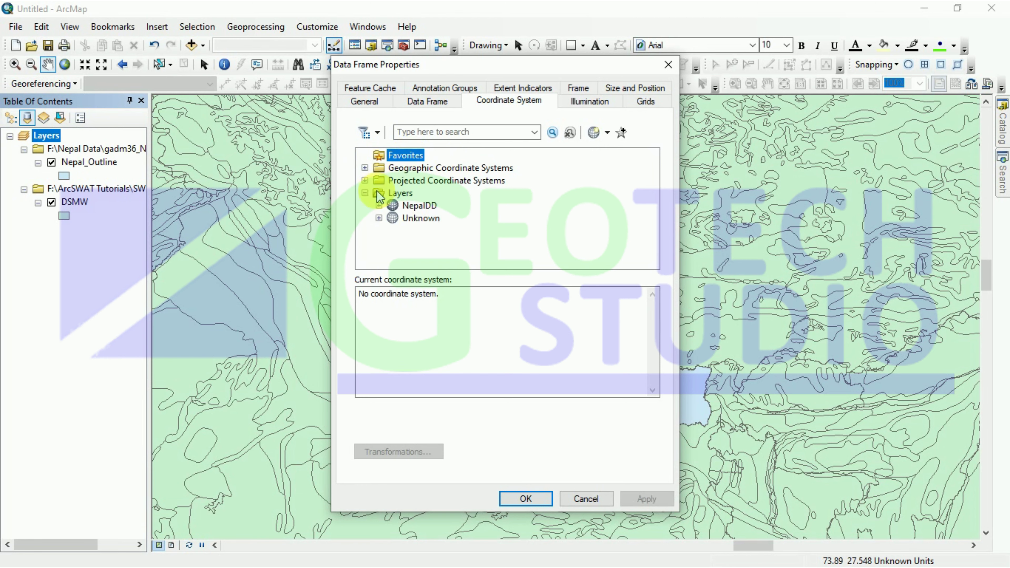
pyautogui.click(365, 193)
pyautogui.click(364, 193)
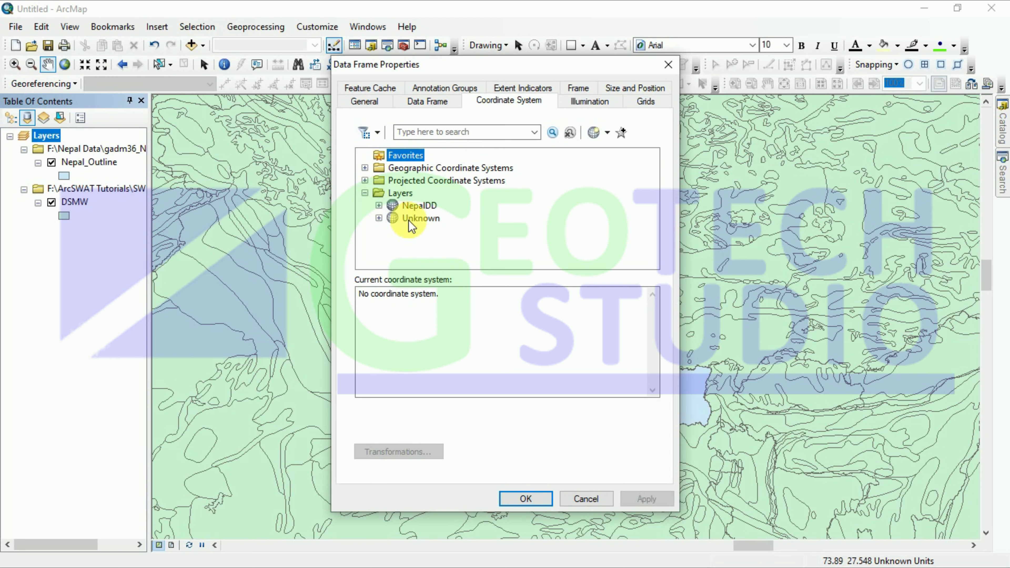
pyautogui.click(364, 193)
pyautogui.click(363, 168)
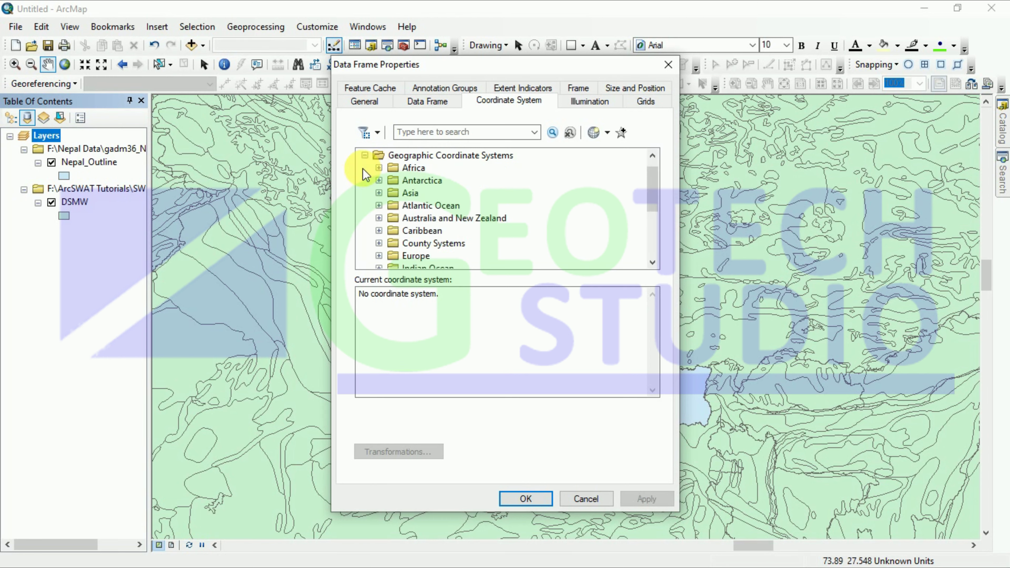
pyautogui.scroll(-3, 467, 218)
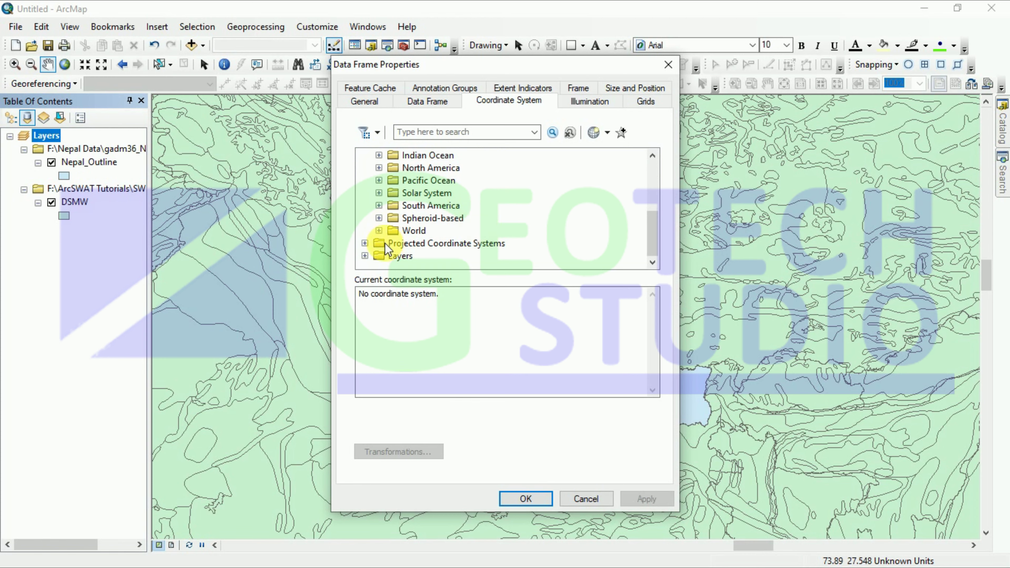
pyautogui.scroll(3, 431, 215)
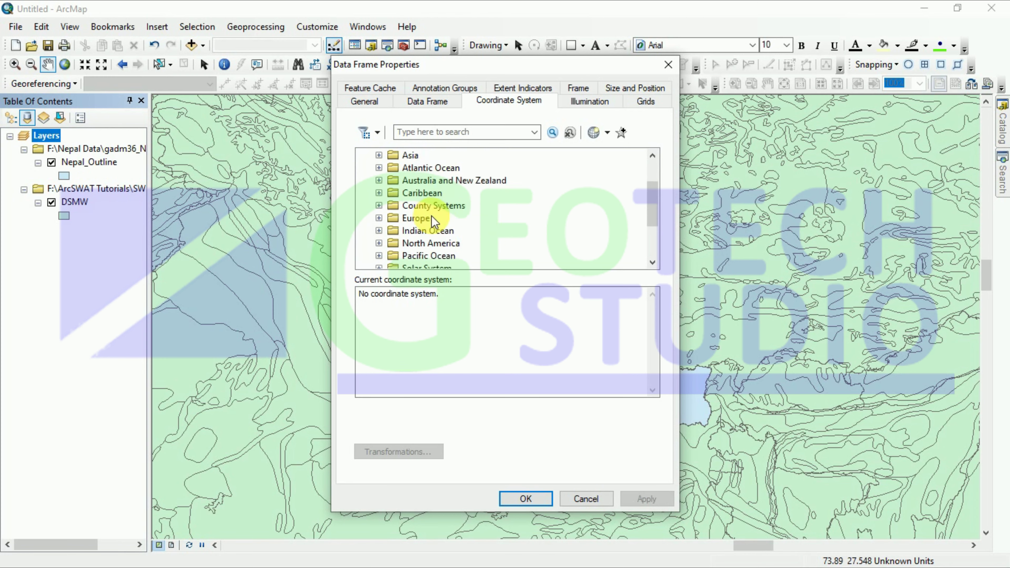
# Import the data frame's coordinate system from n27_e084_1arc_v3_5.tif in the F:\Chitwan Data\Dem chitwan folder.
pyautogui.click(607, 134)
pyautogui.click(619, 167)
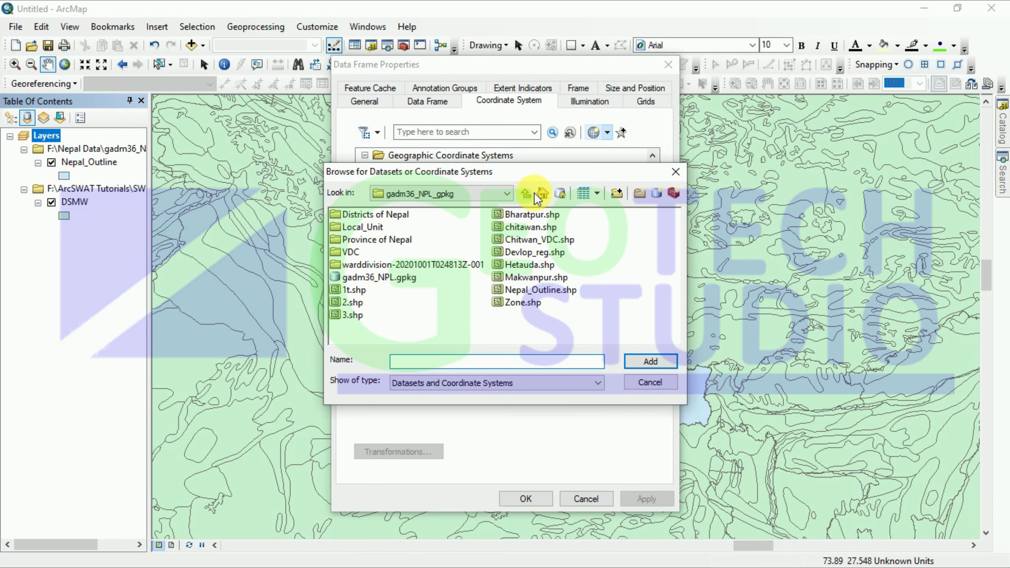
pyautogui.click(525, 193)
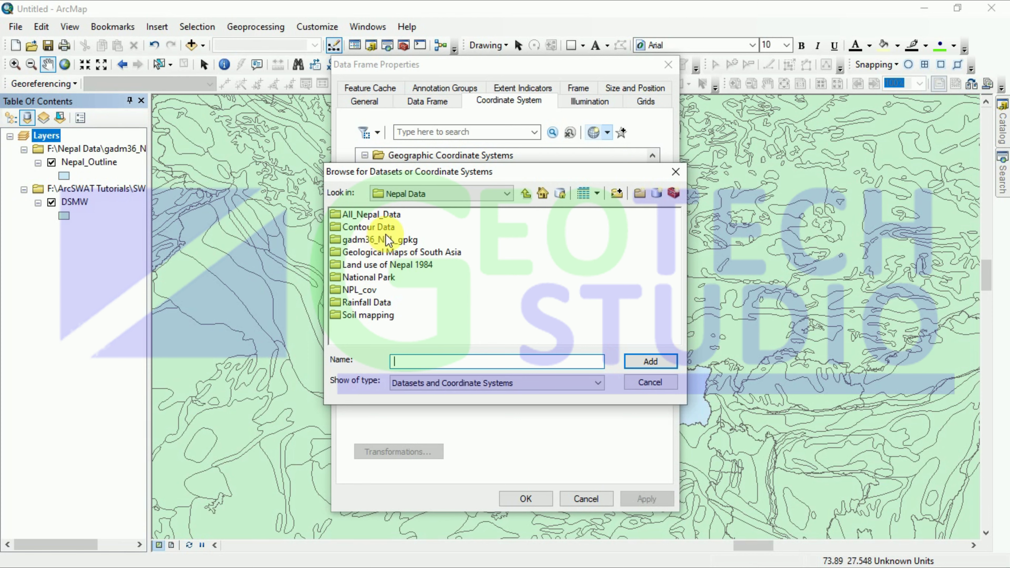
pyautogui.click(527, 194)
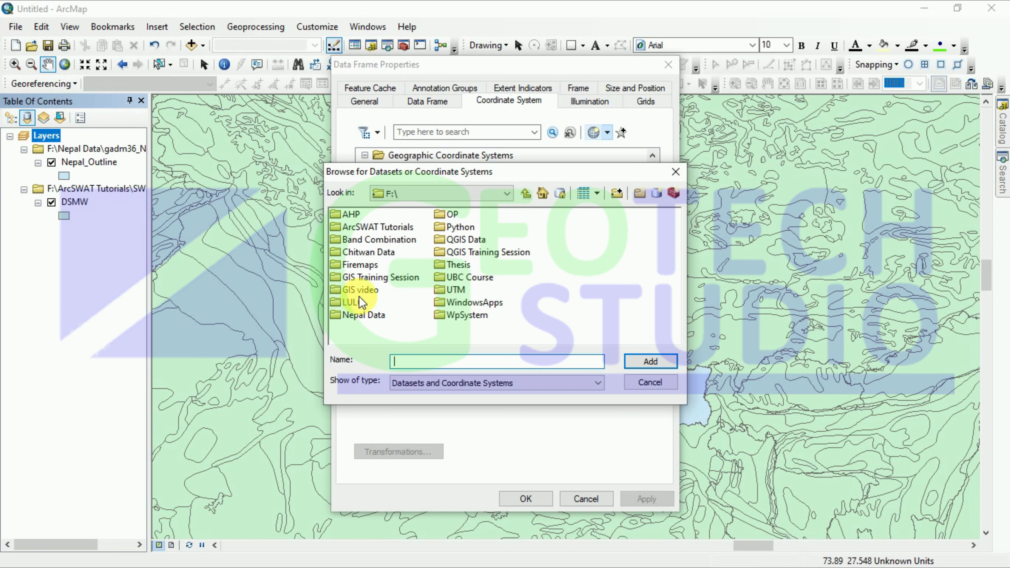
pyautogui.doubleClick(369, 253)
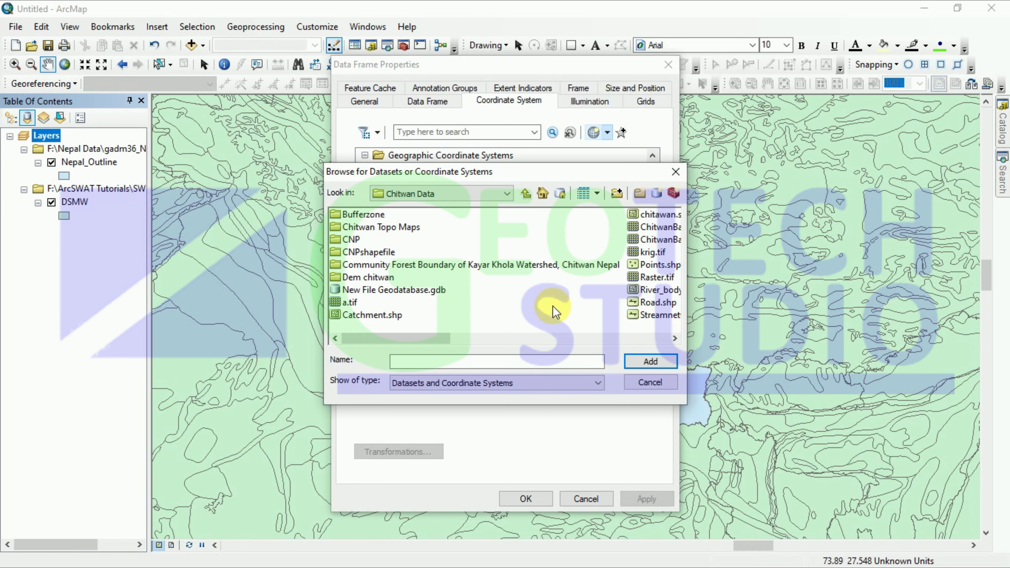
pyautogui.doubleClick(364, 278)
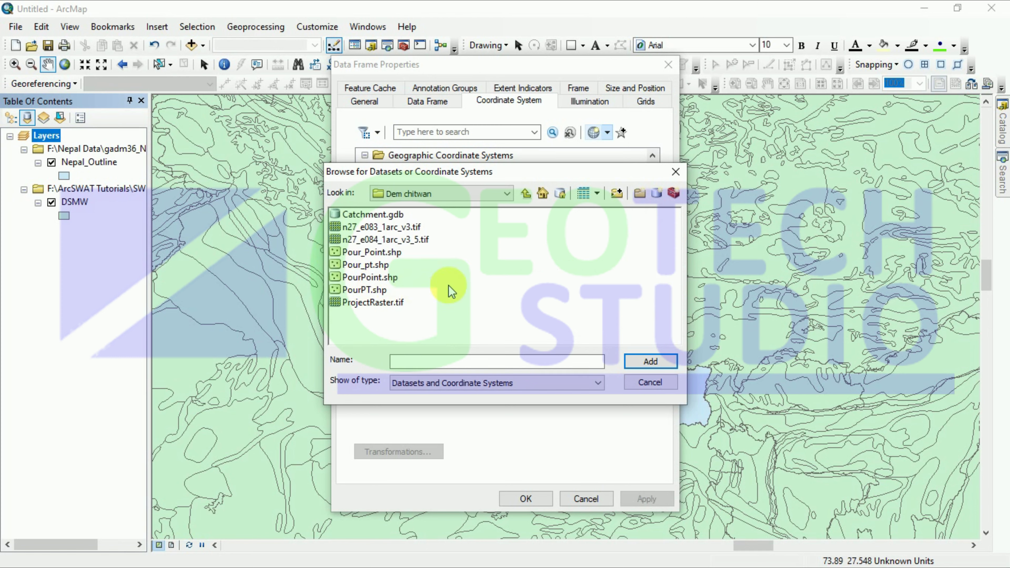
pyautogui.click(390, 239)
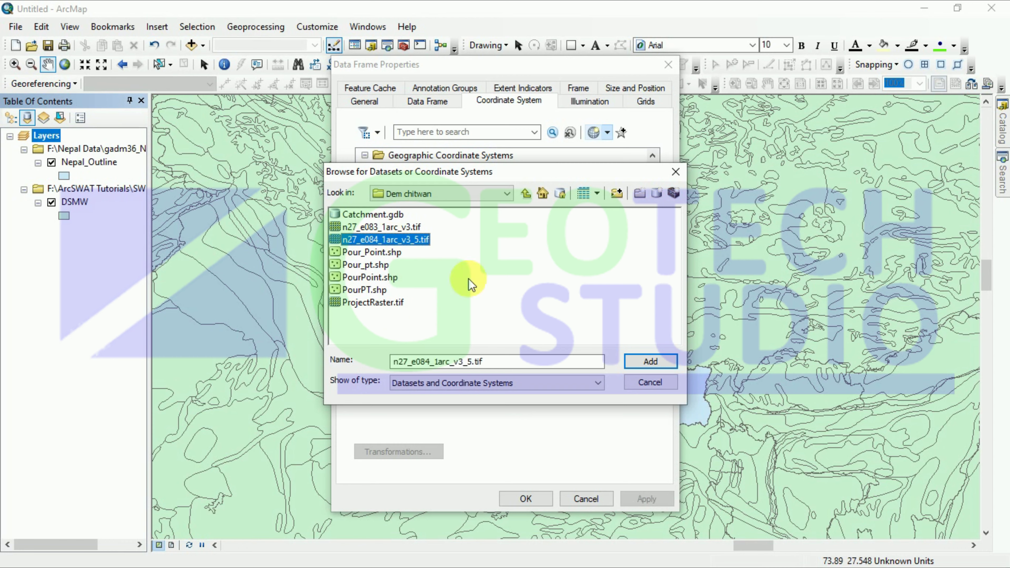
pyautogui.click(648, 360)
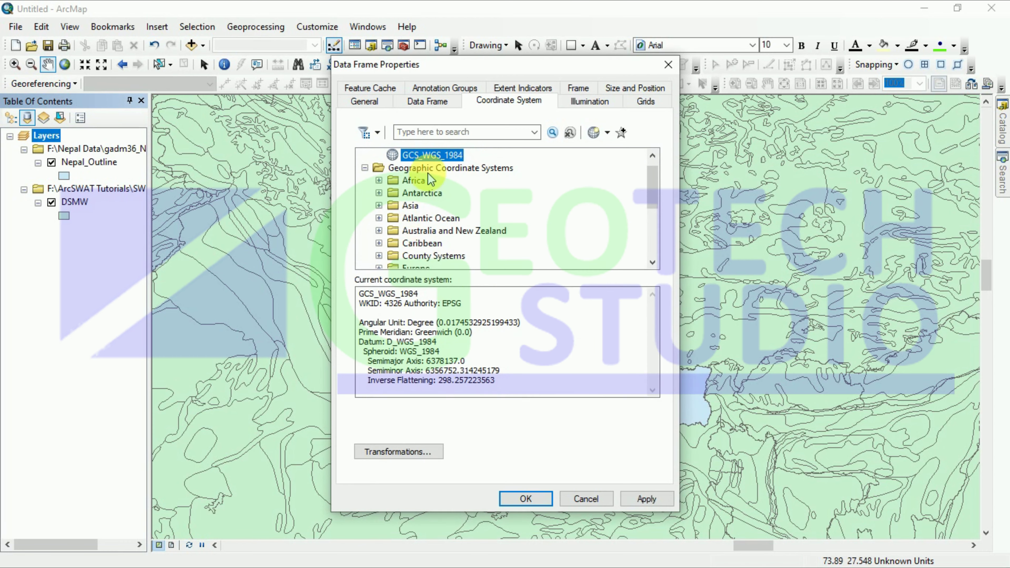
# Apply the GCS_WGS_1984 coordinate system to the data frame and accept using it despite the differing data sources.
pyautogui.scroll(1, 437, 179)
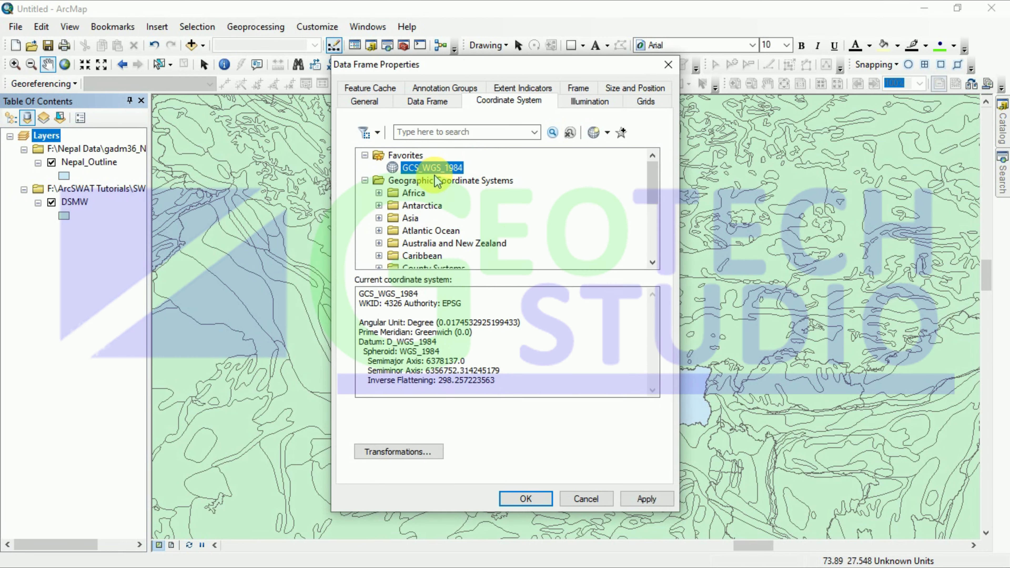
pyautogui.rightClick(421, 164)
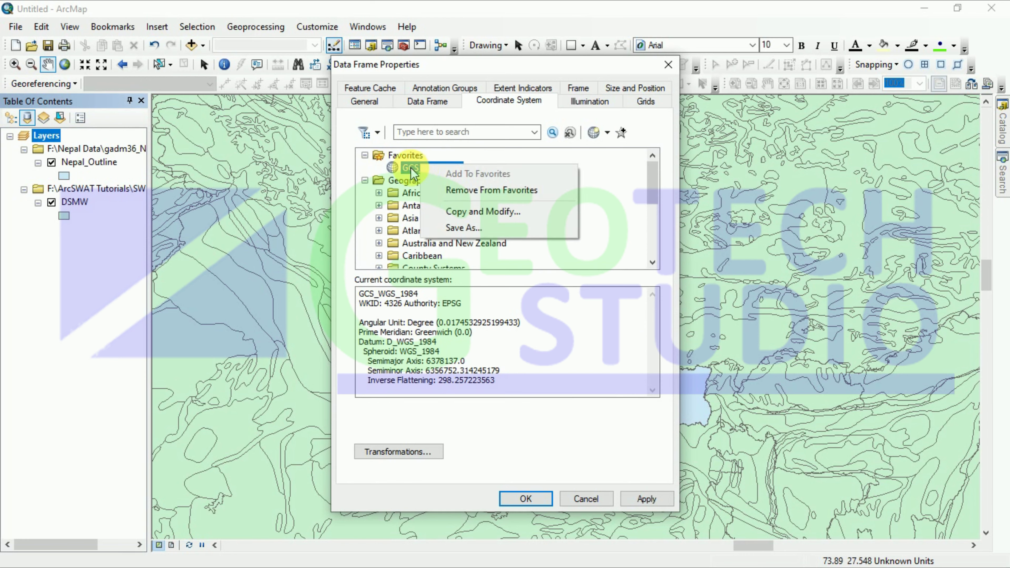
pyautogui.click(421, 167)
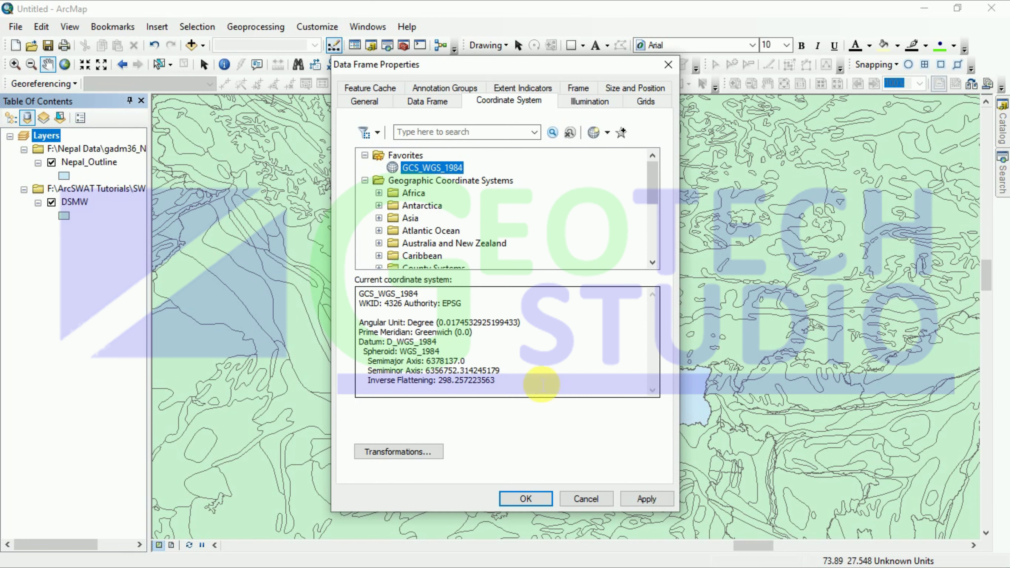
pyautogui.click(637, 499)
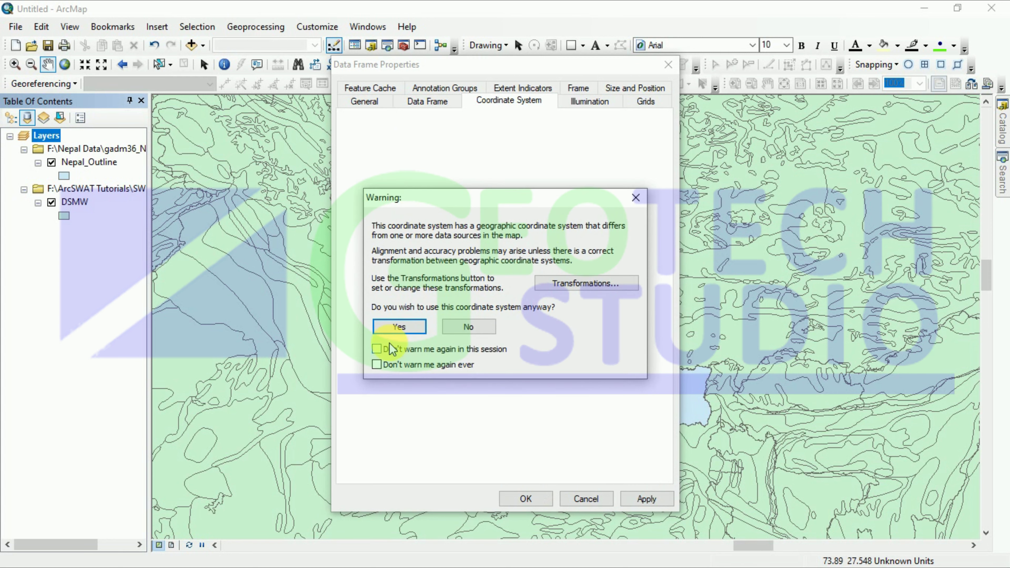
pyautogui.click(393, 334)
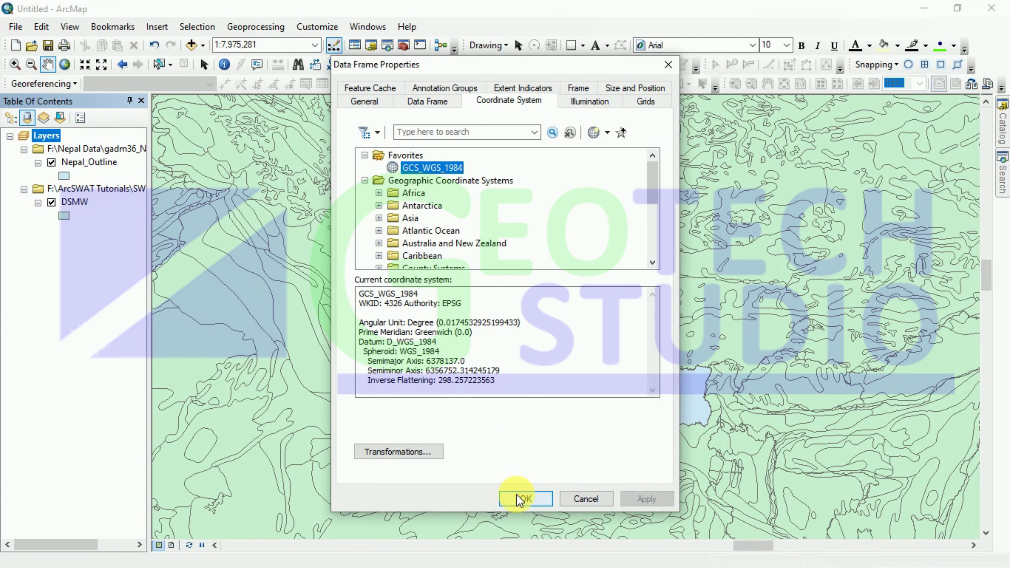
pyautogui.click(516, 498)
pyautogui.click(384, 331)
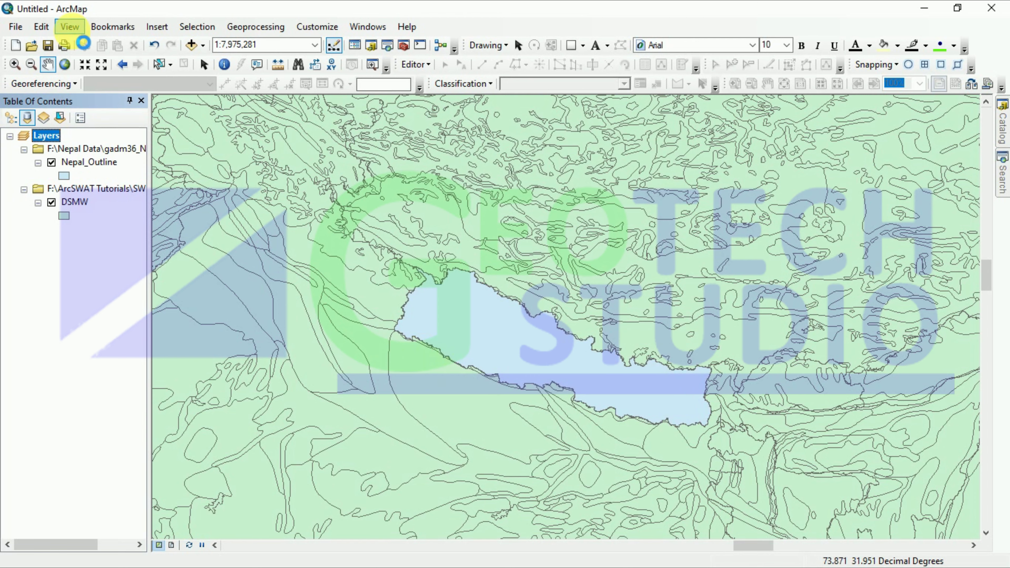
# Reopen the data frame properties to check the assigned coordinate system and close them without changes.
pyautogui.rightClick(133, 322)
pyautogui.click(370, 240)
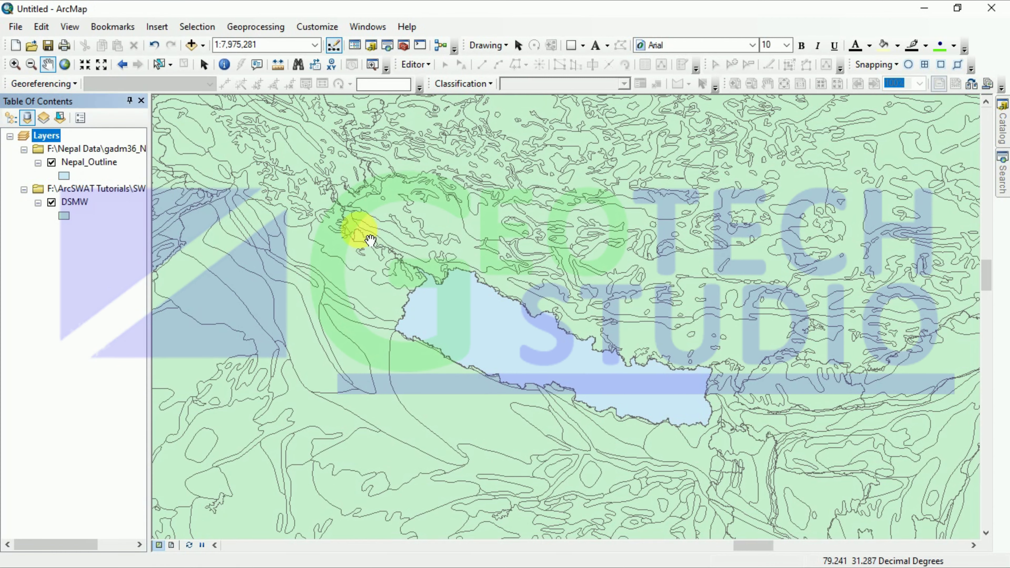
pyautogui.click(70, 26)
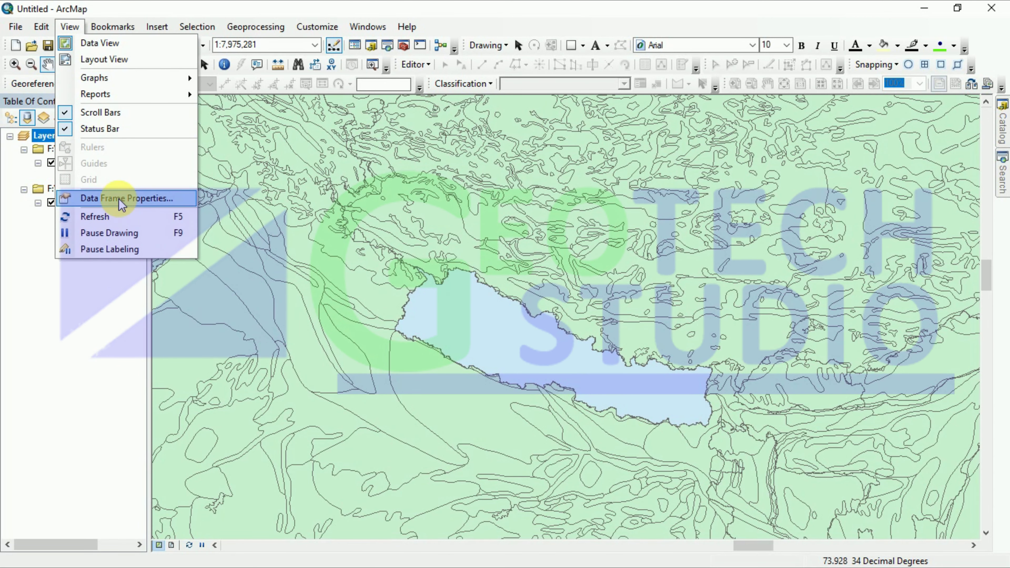
pyautogui.click(120, 198)
pyautogui.click(415, 167)
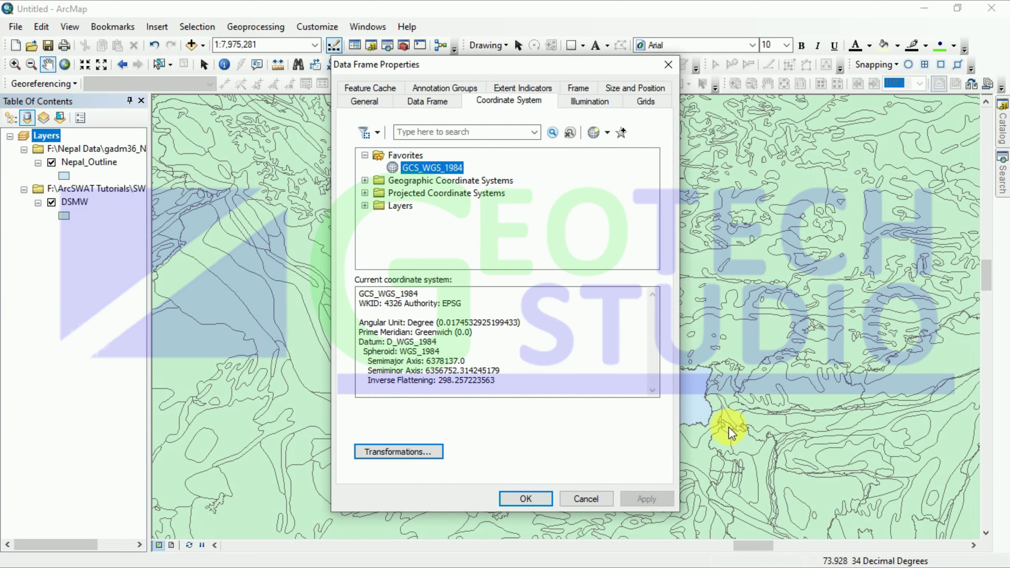
pyautogui.click(582, 500)
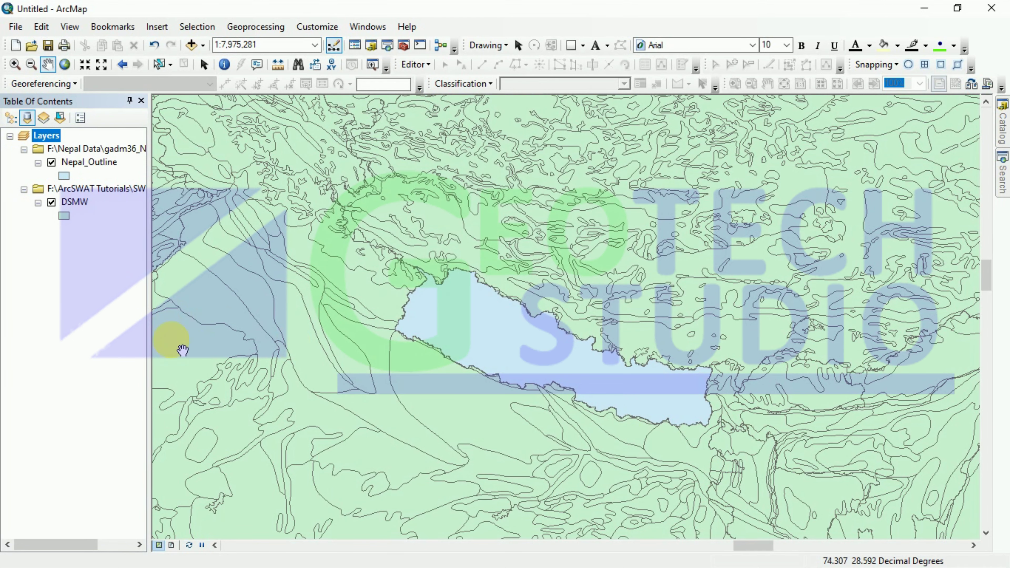
# Start exporting all DSMW features and choose F:\ArcSWAT Tutorials\SWAT Data\DSMW as the output folder.
pyautogui.rightClick(62, 202)
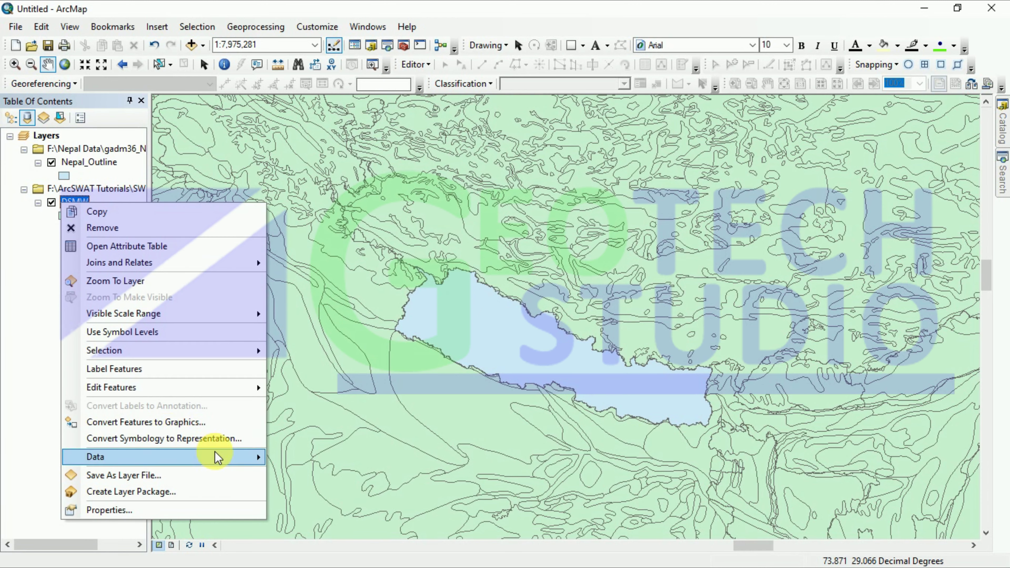
pyautogui.moveTo(246, 457)
pyautogui.click(314, 474)
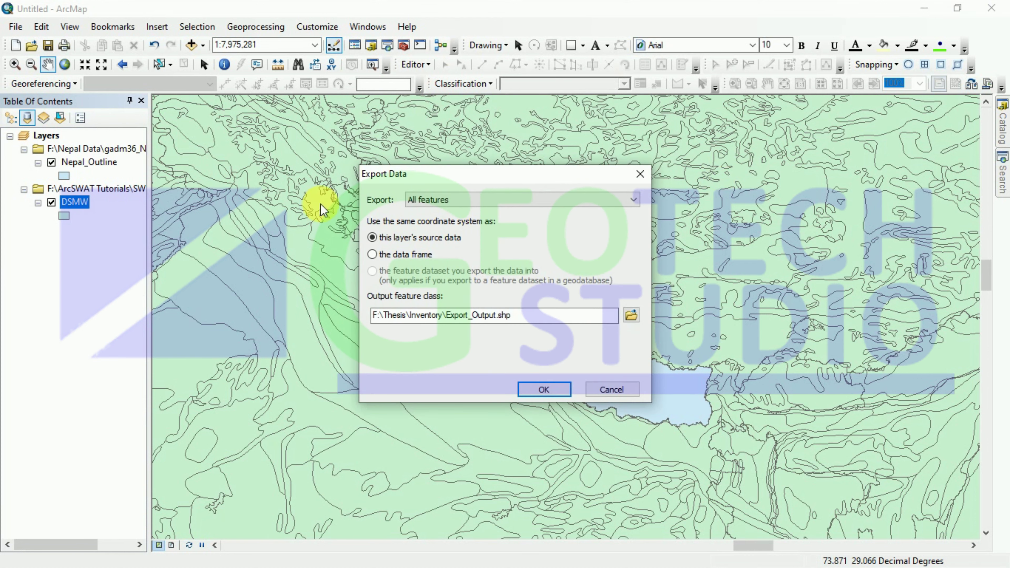
pyautogui.click(627, 321)
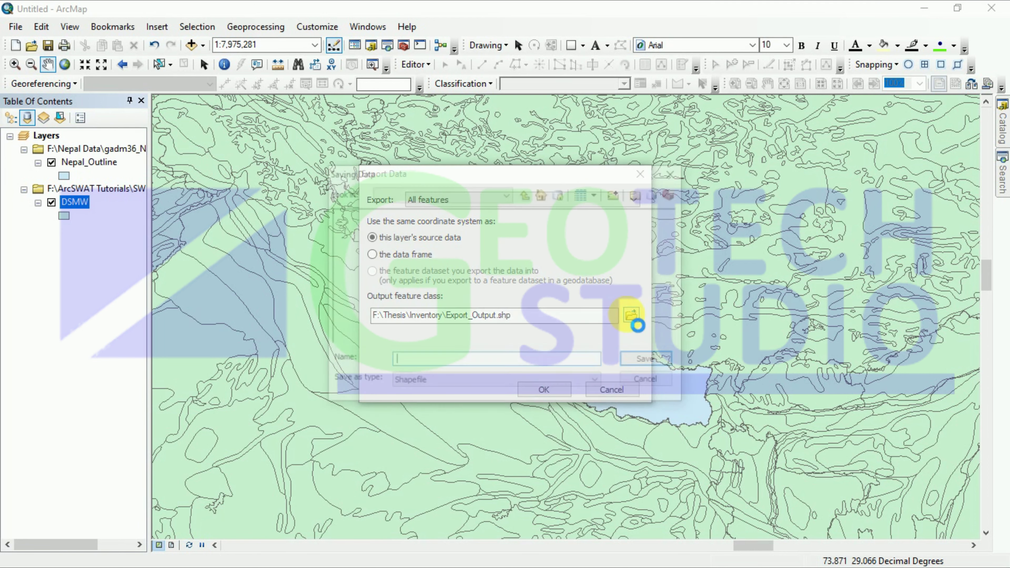
pyautogui.click(527, 193)
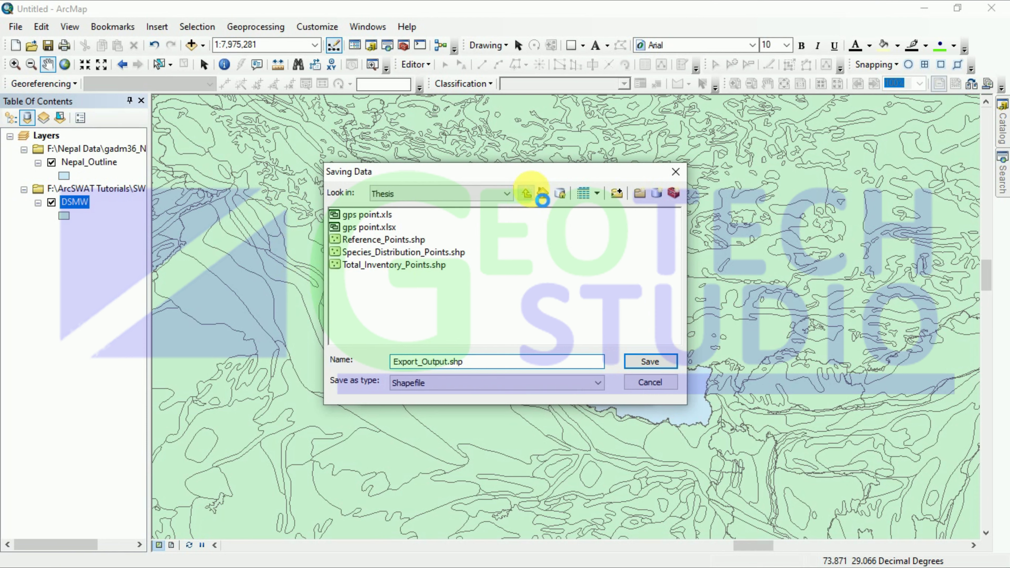
pyautogui.click(527, 194)
pyautogui.click(528, 194)
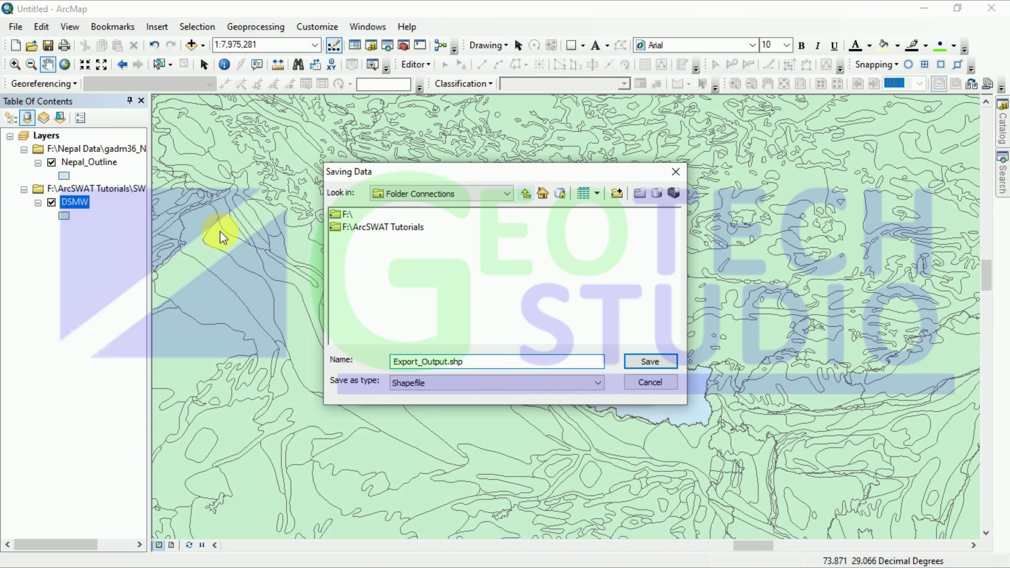
pyautogui.doubleClick(338, 216)
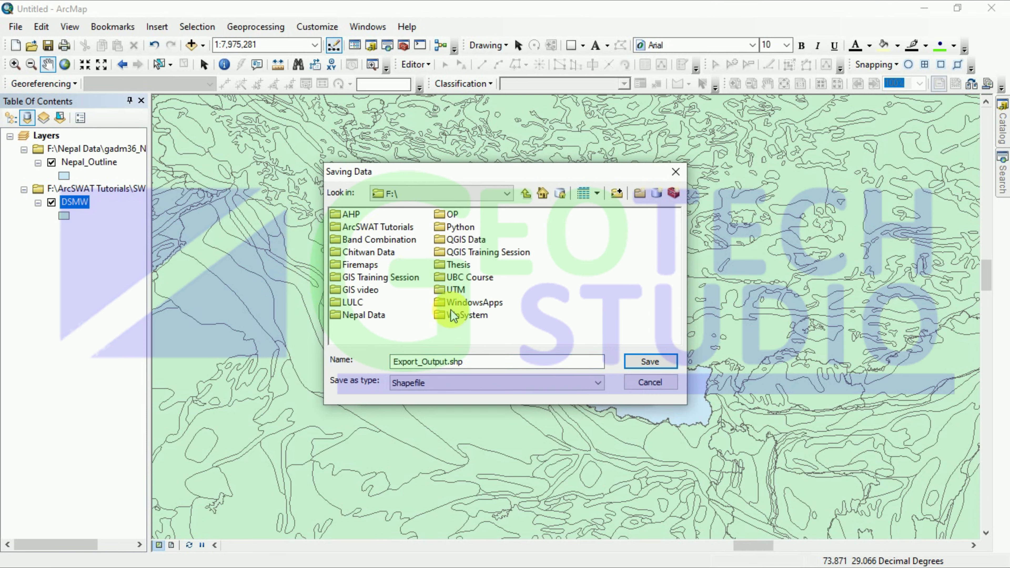
pyautogui.click(375, 231)
pyautogui.doubleClick(376, 232)
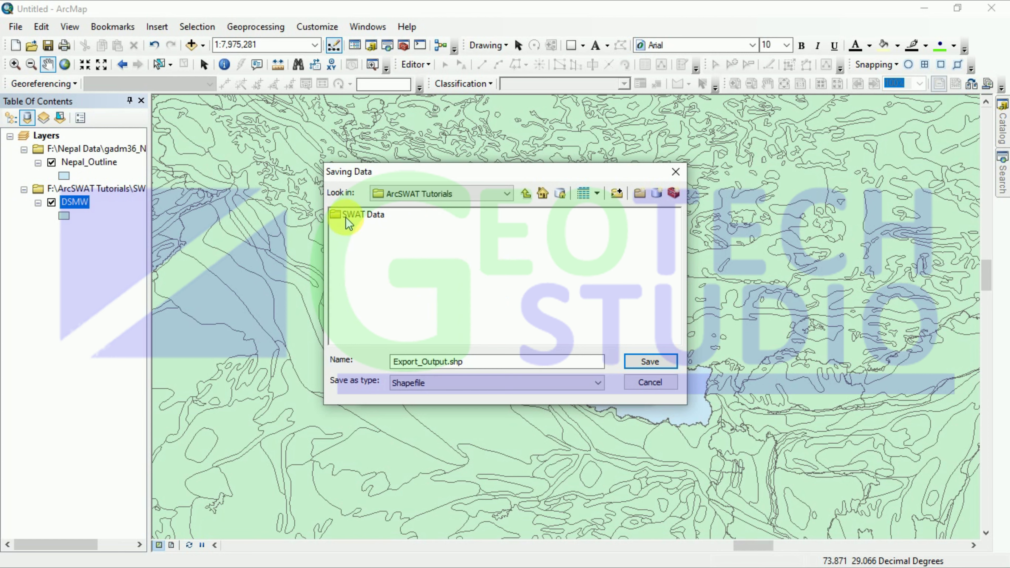
pyautogui.doubleClick(346, 217)
pyautogui.doubleClick(367, 225)
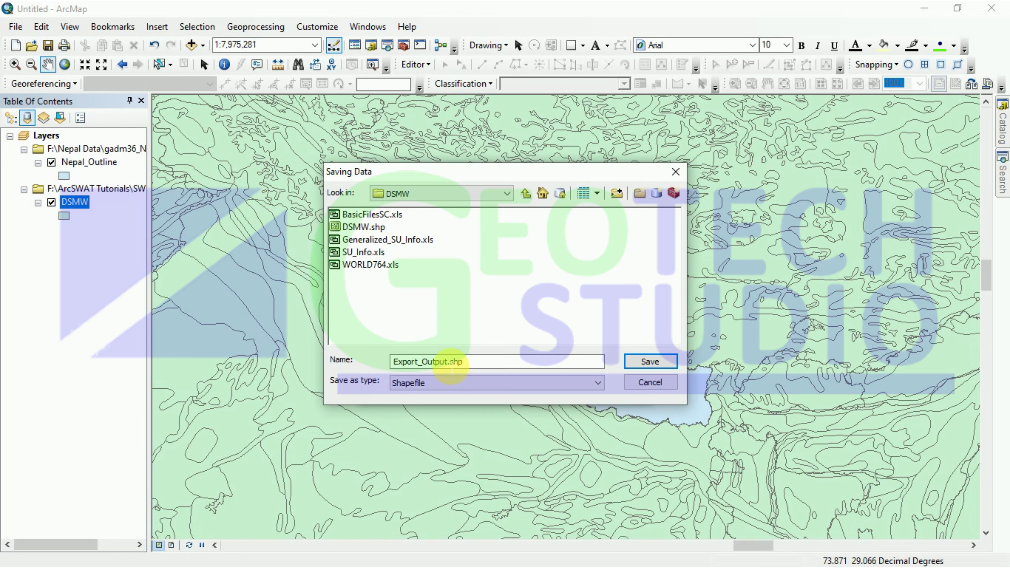
# Name the output shapefile FAOSoilDataWGS.shp, run the export with the layer's source coordinate system, and decline adding it to the map.
pyautogui.moveTo(448, 361); pyautogui.dragTo(392, 355)
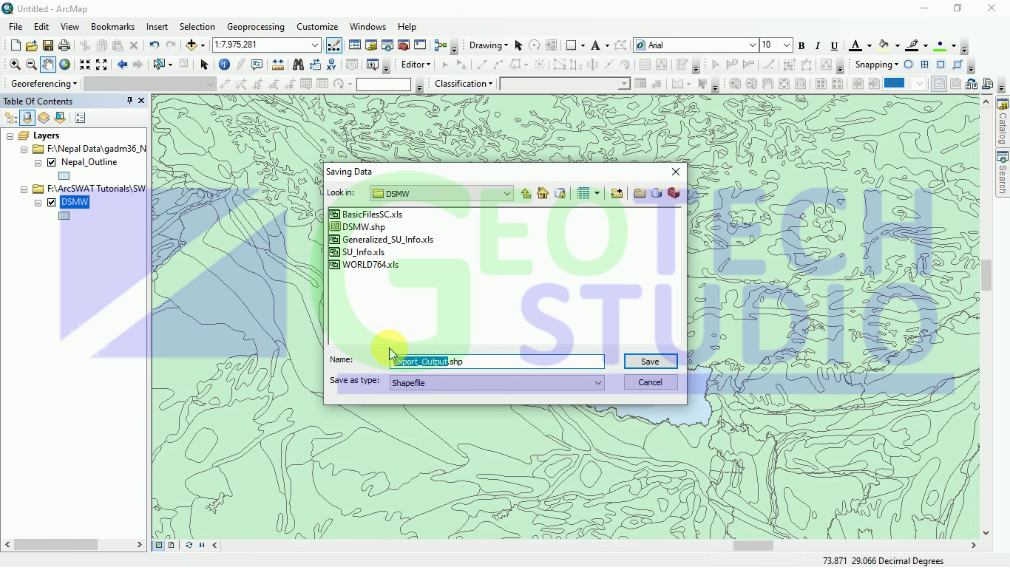
pyautogui.write('FAOSoil')
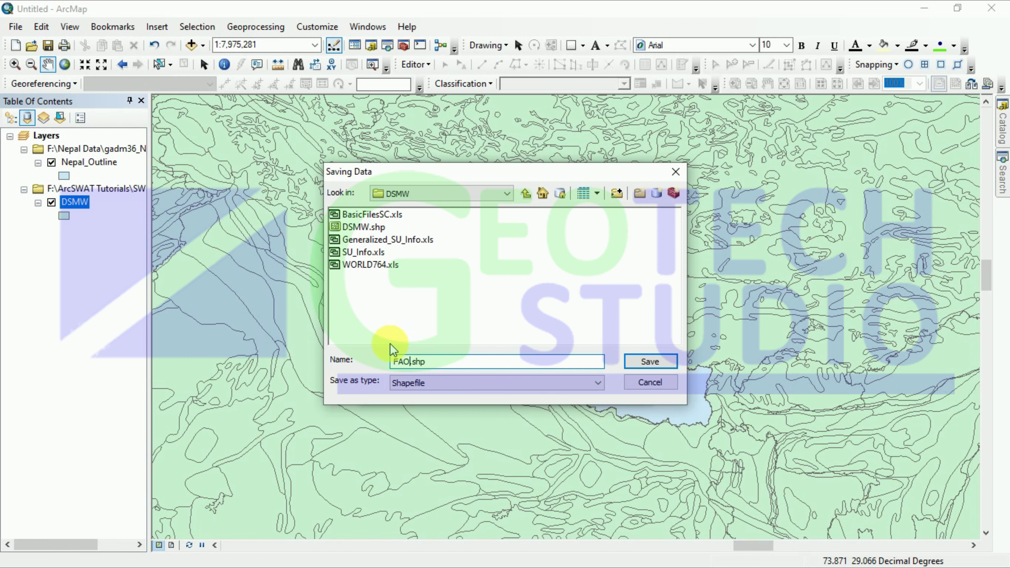
pyautogui.write('Data')
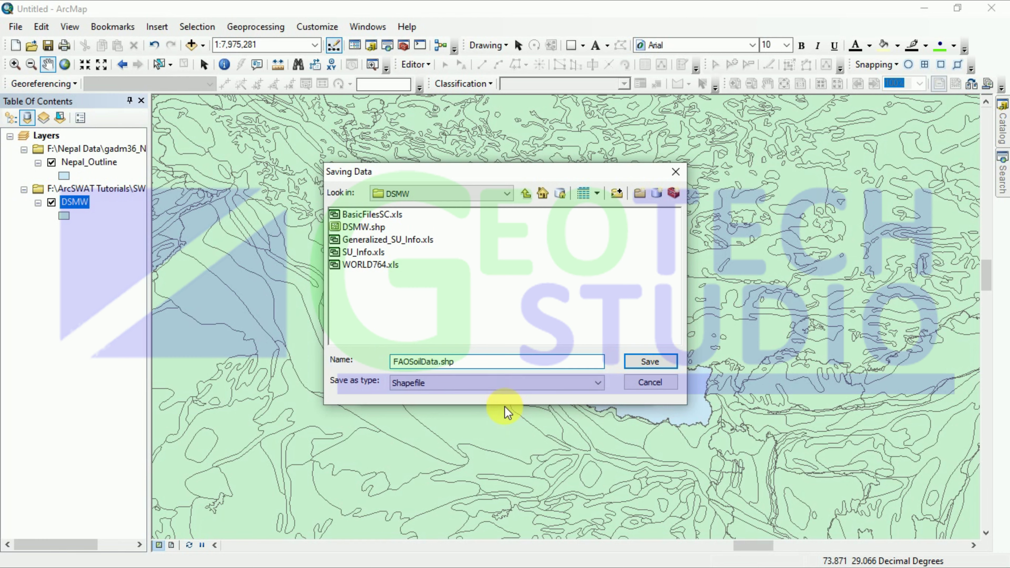
pyautogui.write('WGS')
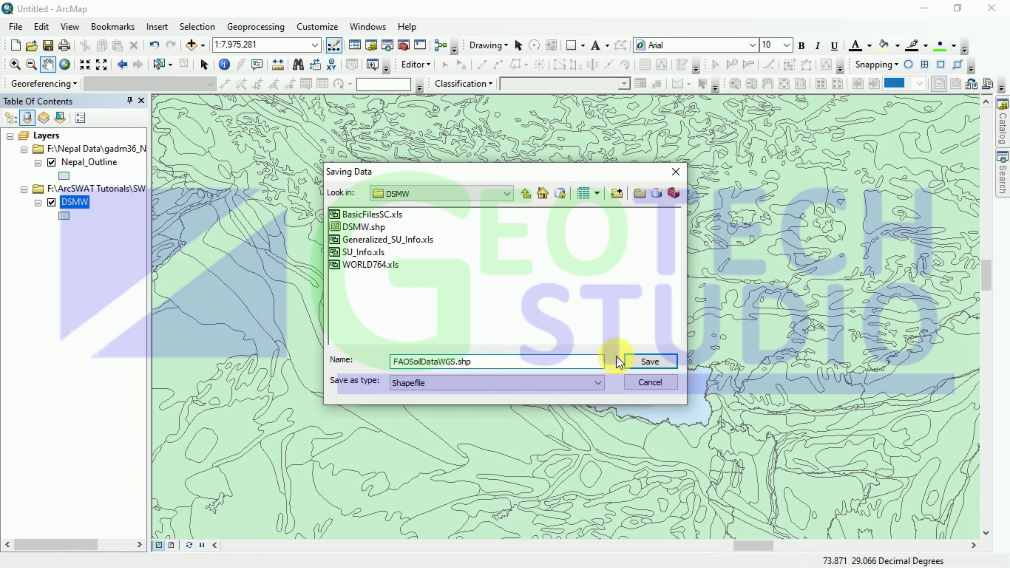
pyautogui.click(628, 361)
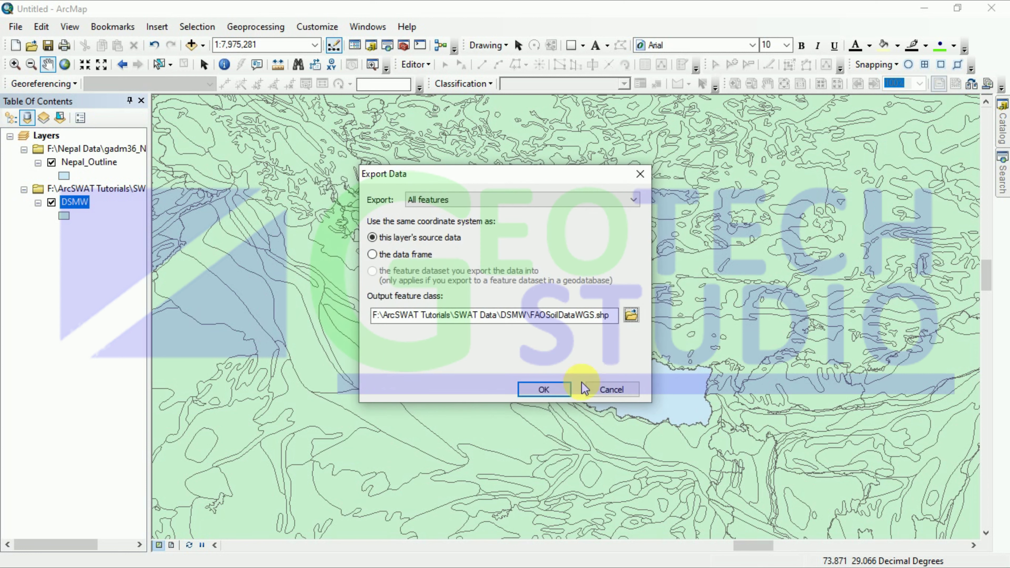
pyautogui.click(549, 391)
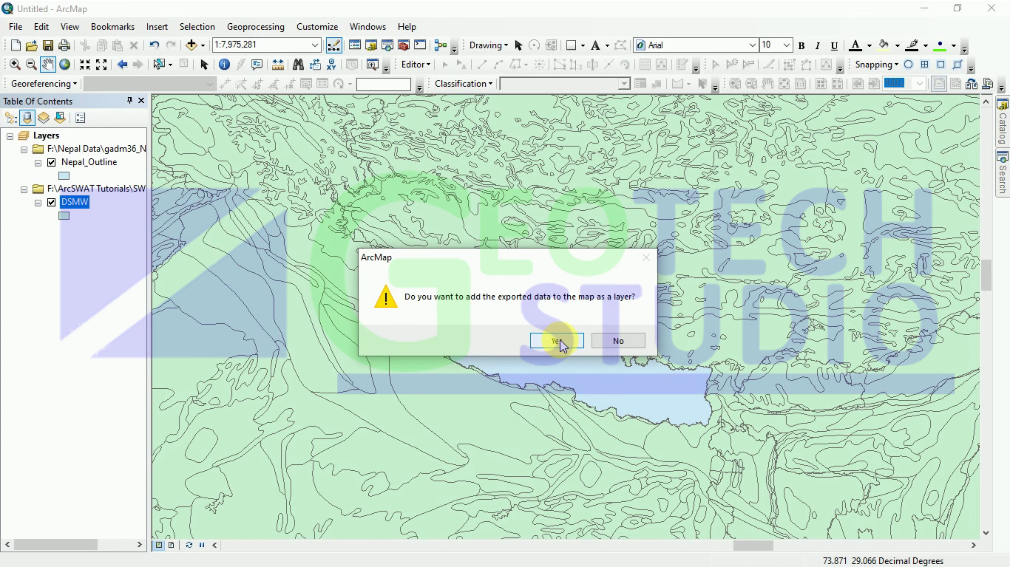
pyautogui.click(611, 342)
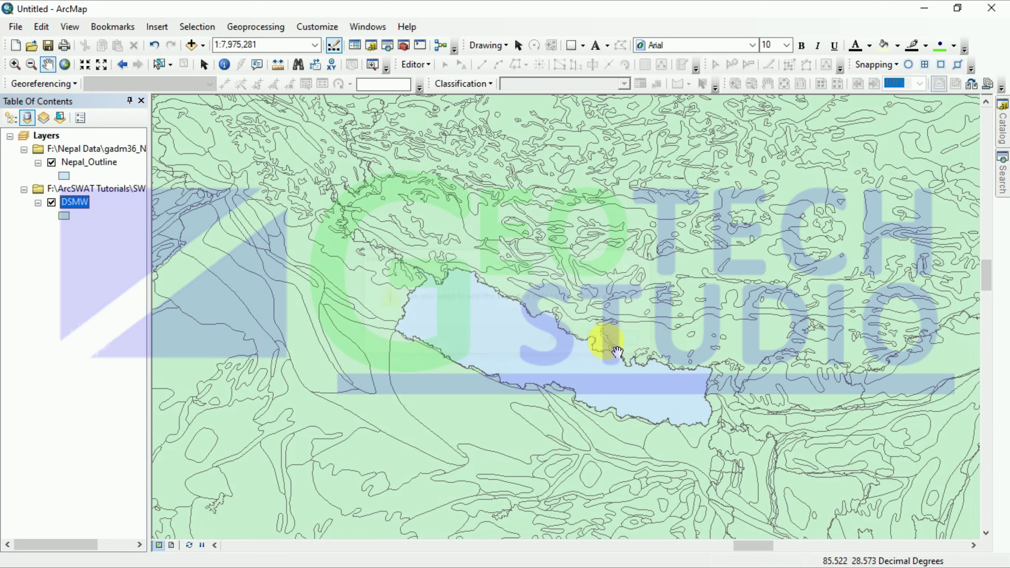
# Start exporting all features of the DSMW layer using the data frame's coordinate system.
pyautogui.rightClick(75, 203)
pyautogui.moveTo(242, 453)
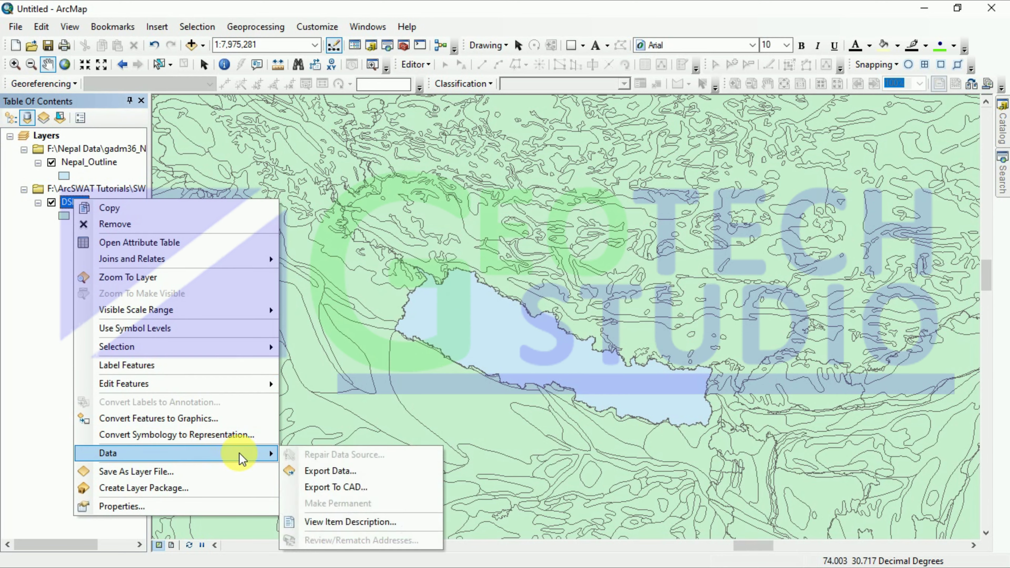
pyautogui.click(296, 471)
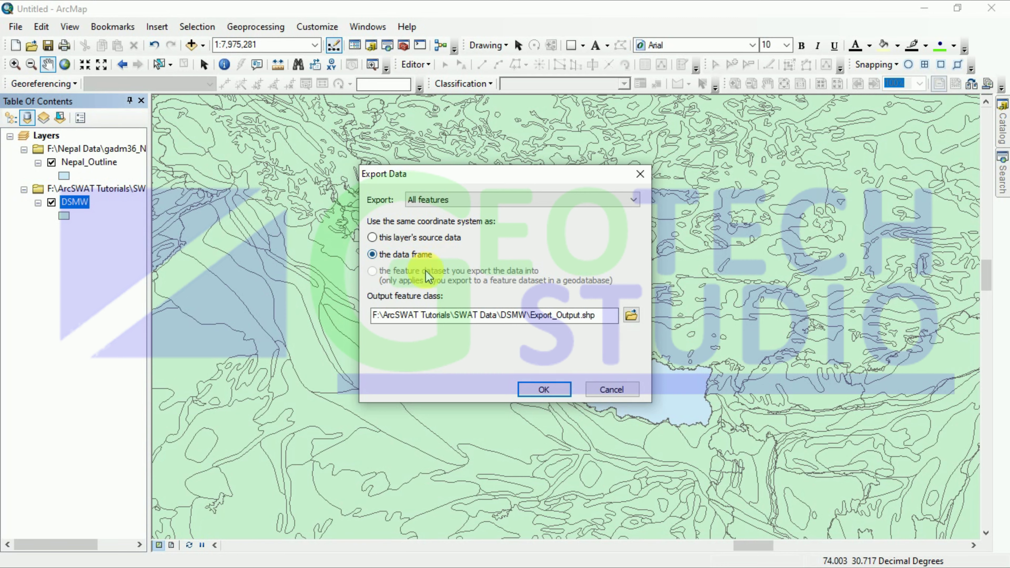
# Name the output shapefile WGSFAOSoilData.shp in the DSMW folder, then run the export and add the result to the map.
pyautogui.click(631, 315)
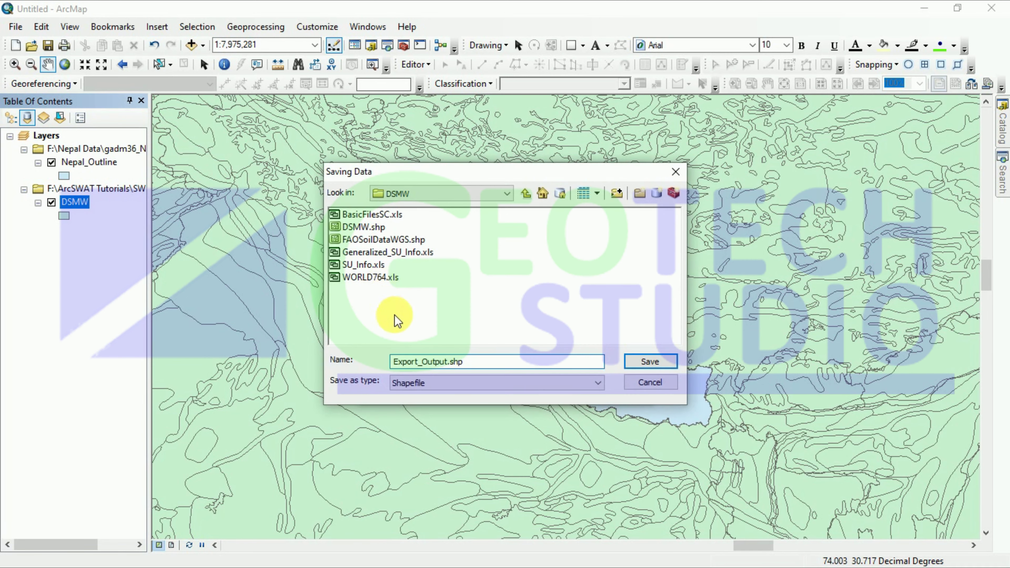
pyautogui.moveTo(440, 361); pyautogui.dragTo(399, 361)
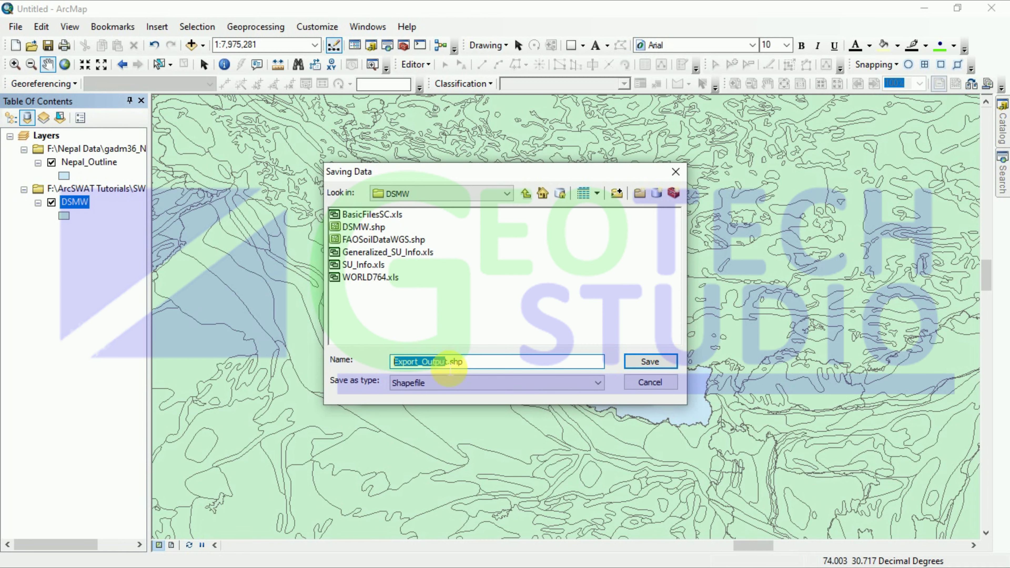
pyautogui.moveTo(453, 368); pyautogui.dragTo(362, 340)
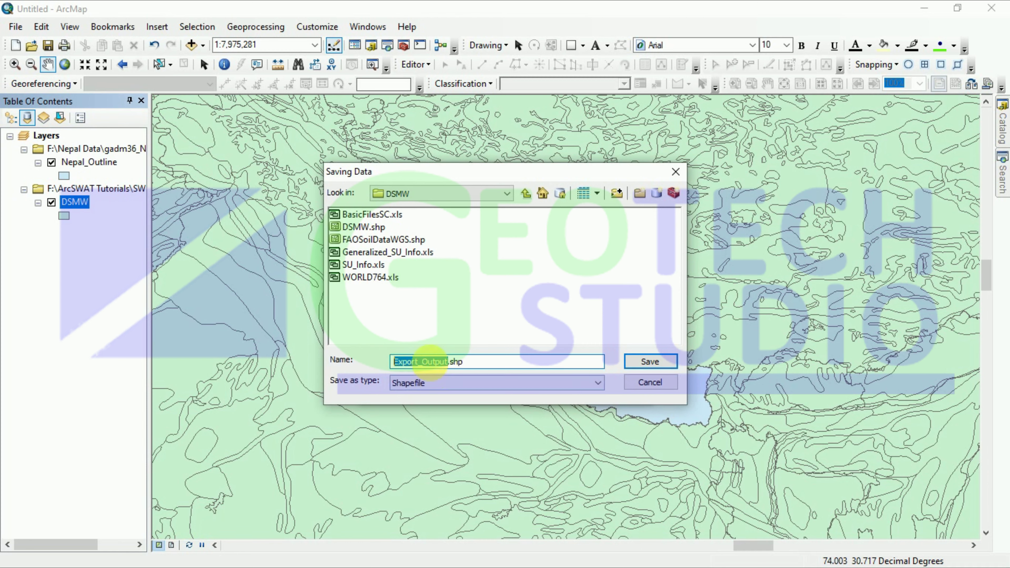
pyautogui.click(370, 239)
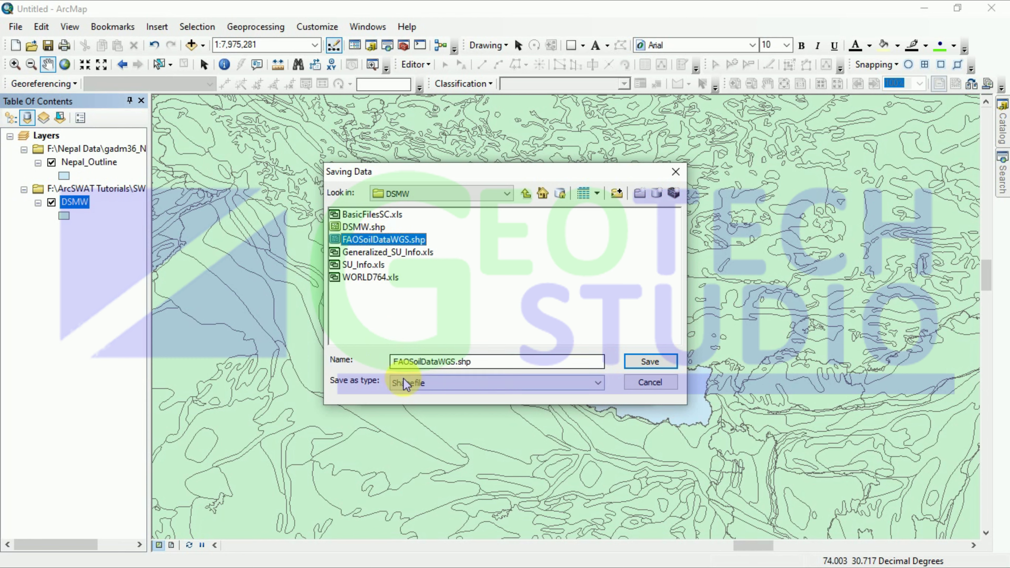
pyautogui.moveTo(457, 365); pyautogui.dragTo(451, 368)
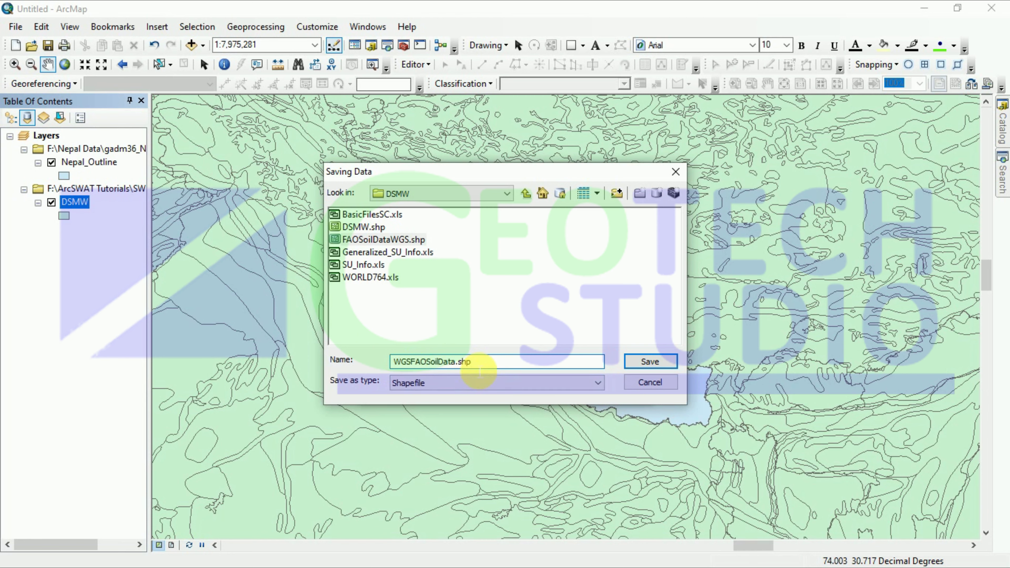
pyautogui.click(645, 369)
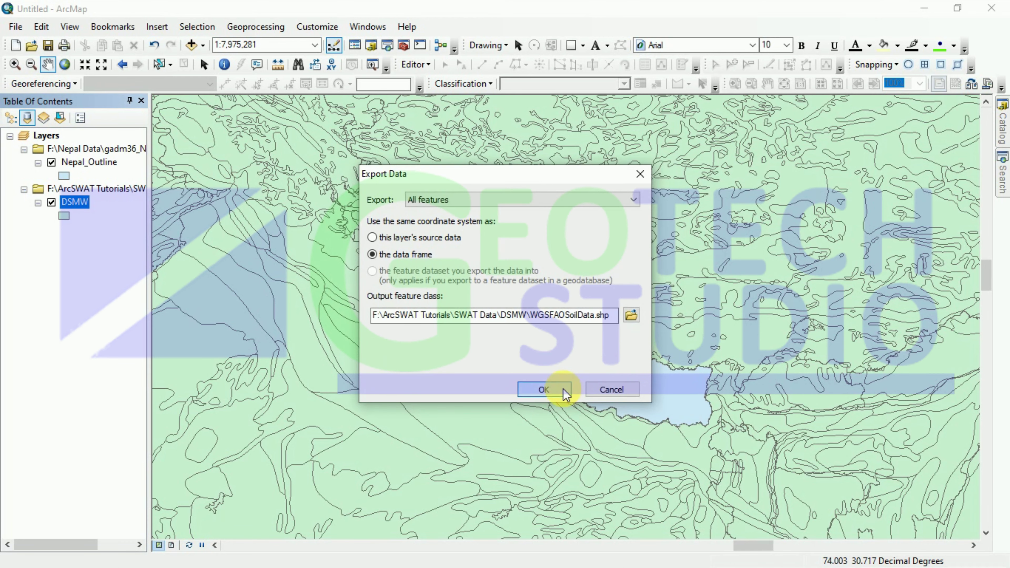
pyautogui.click(564, 391)
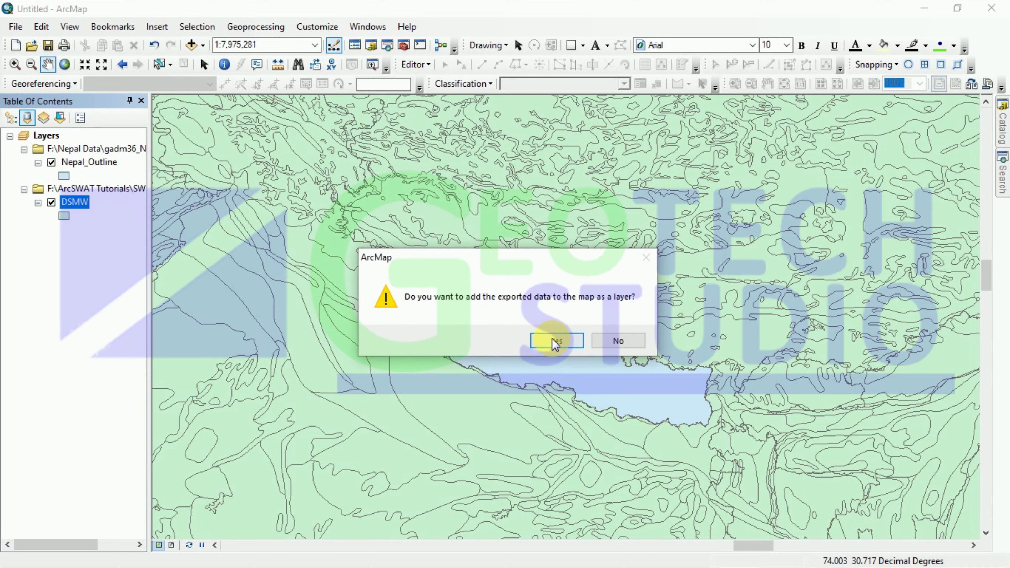
pyautogui.click(556, 340)
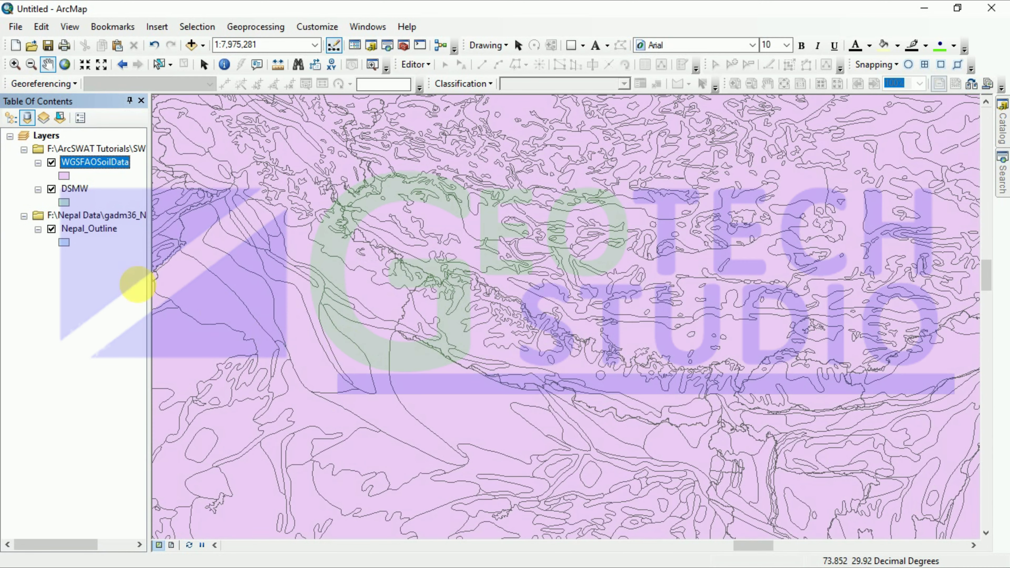
# Remove the DSMW, WGSFAOSoilData and Nepal_Outline layers from the map.
pyautogui.rightClick(64, 190)
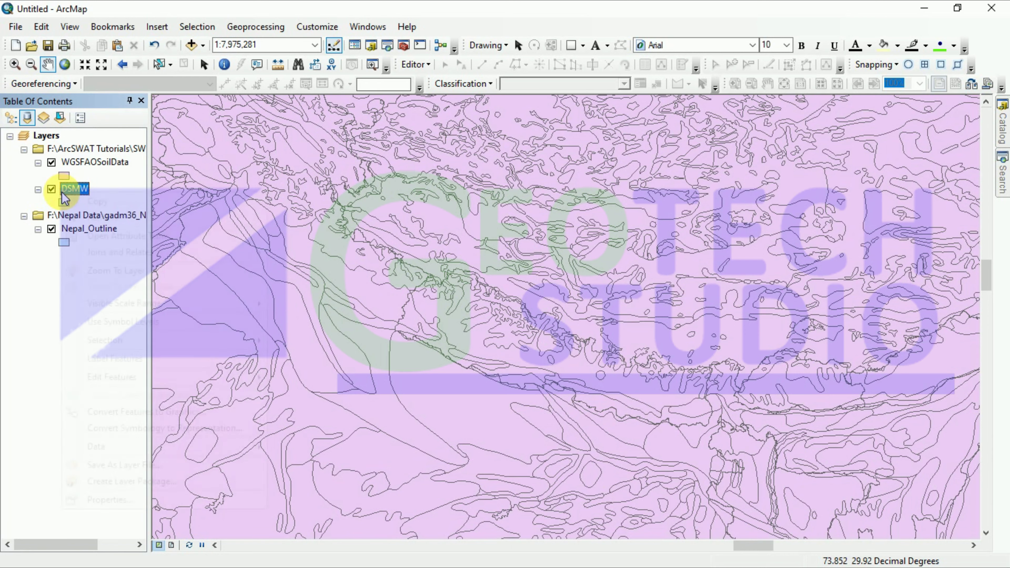
pyautogui.click(113, 219)
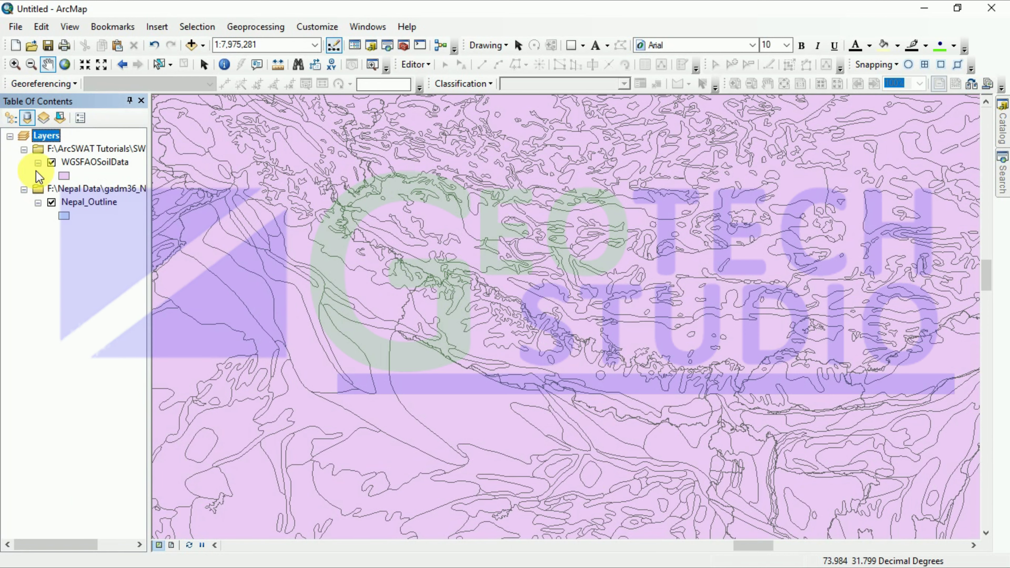
pyautogui.rightClick(81, 164)
pyautogui.click(117, 189)
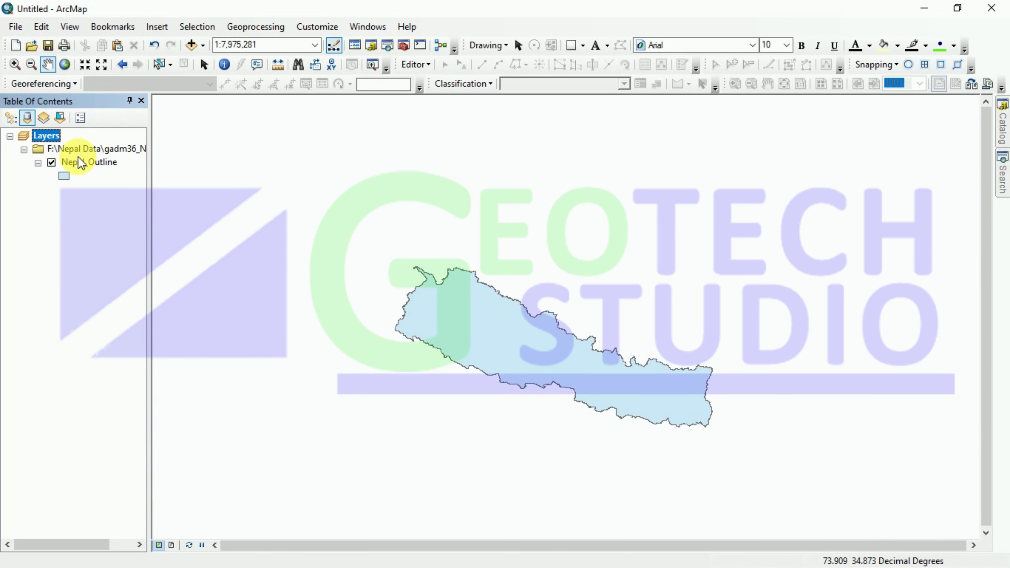
pyautogui.rightClick(75, 166)
pyautogui.click(113, 190)
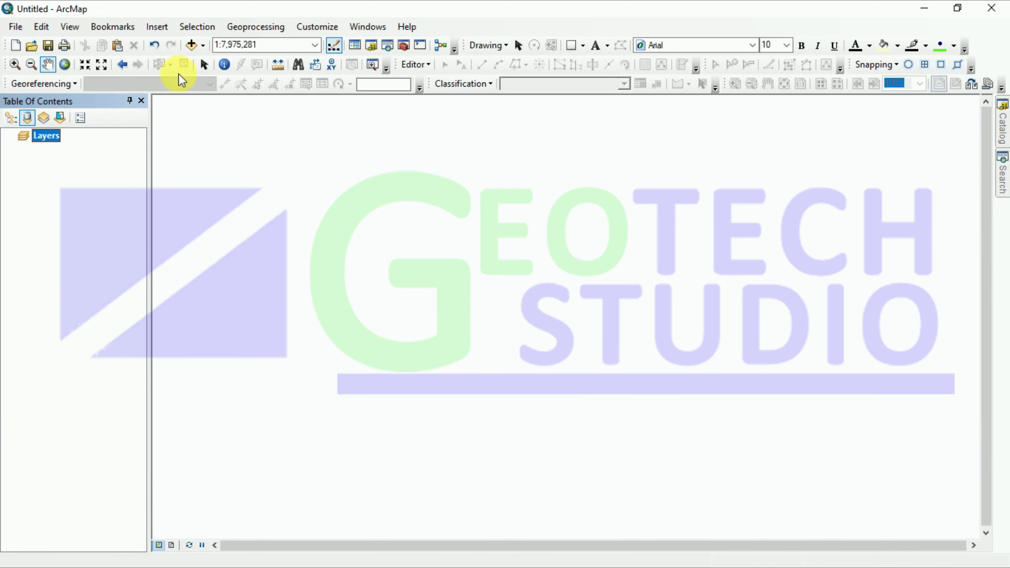
pyautogui.click(192, 44)
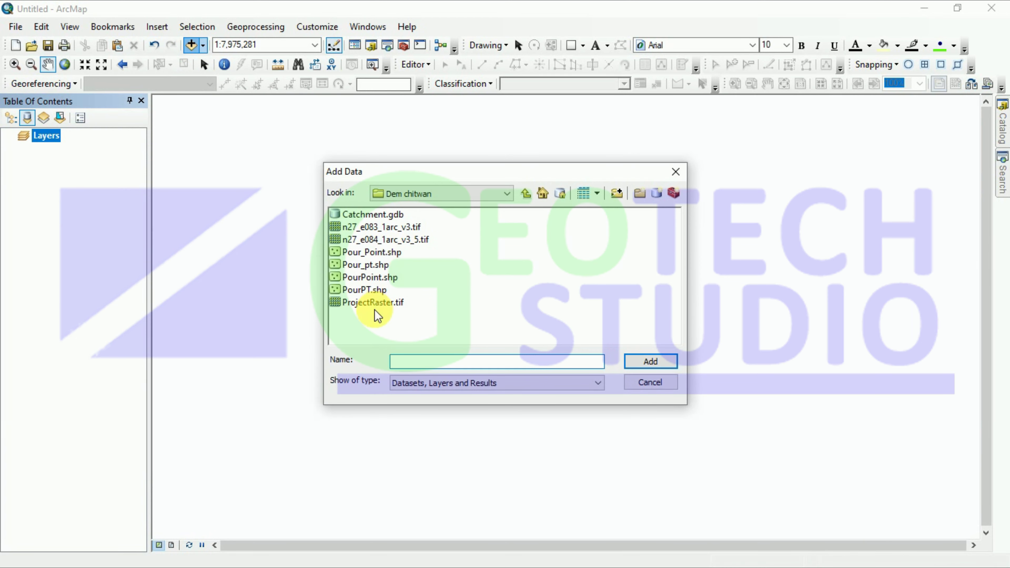
pyautogui.click(525, 193)
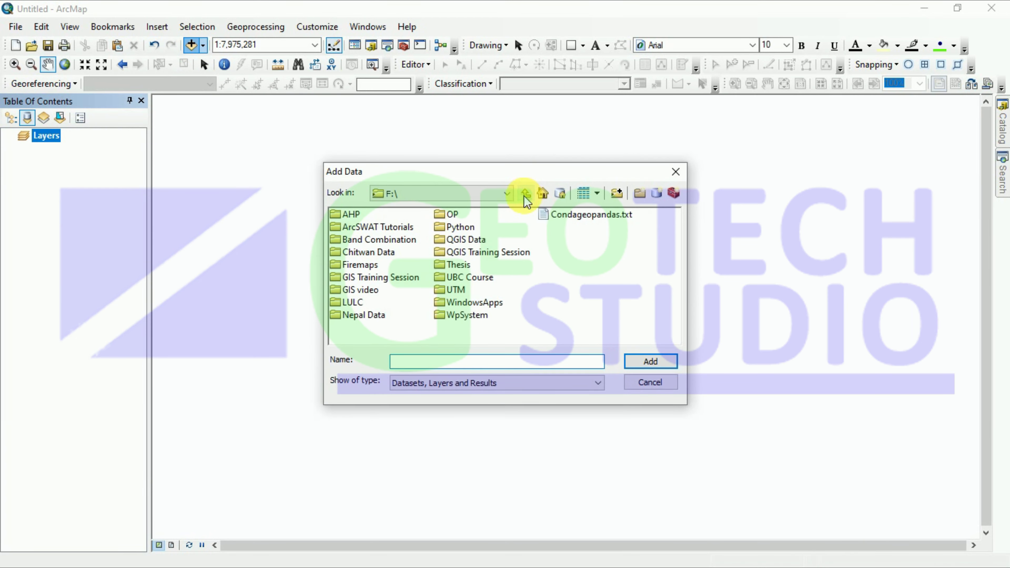
pyautogui.click(675, 171)
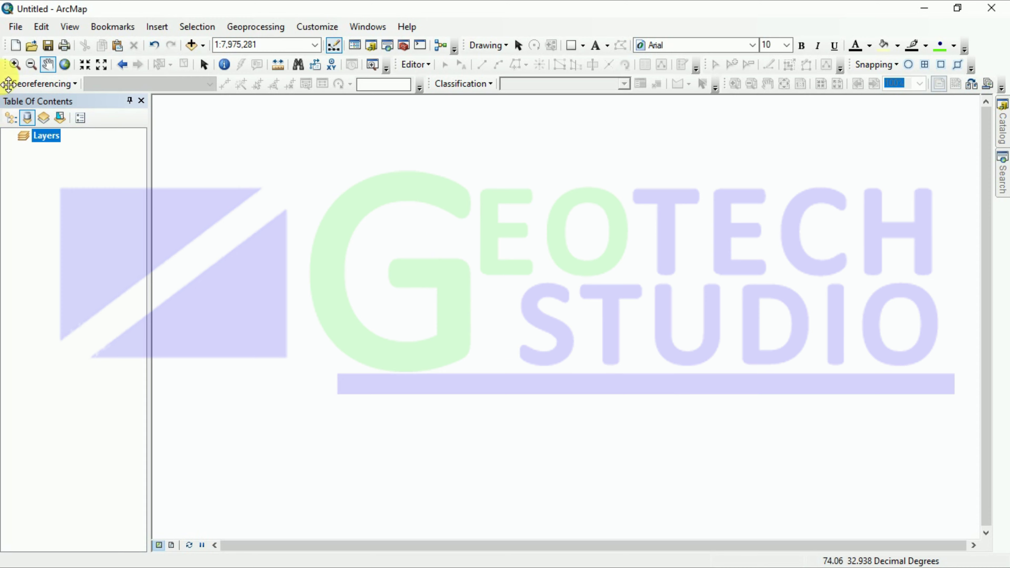
# Create a new blank map document without saving changes to the untitled one.
pyautogui.click(15, 45)
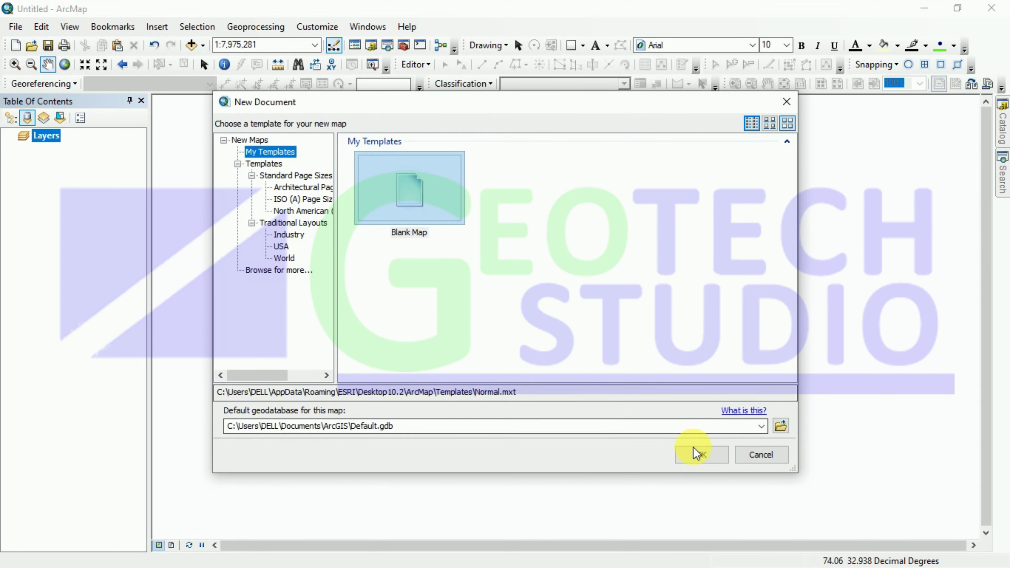
pyautogui.click(697, 454)
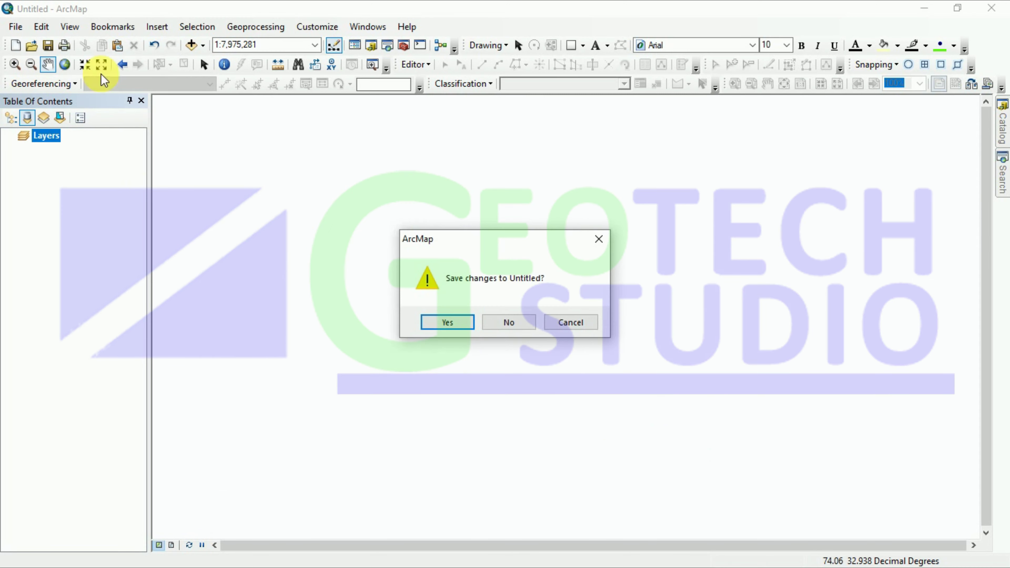
pyautogui.click(508, 322)
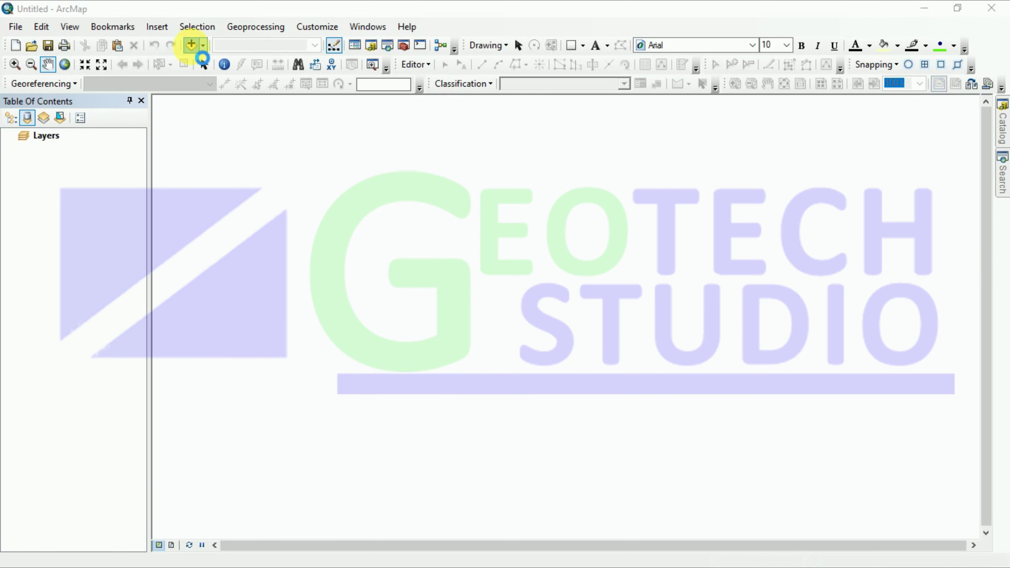
# Add WGSFAOSoilData.shp from F:\ArcSWAT Tutorials\SWAT Data\DSMW to the new map.
pyautogui.click(192, 45)
pyautogui.doubleClick(366, 227)
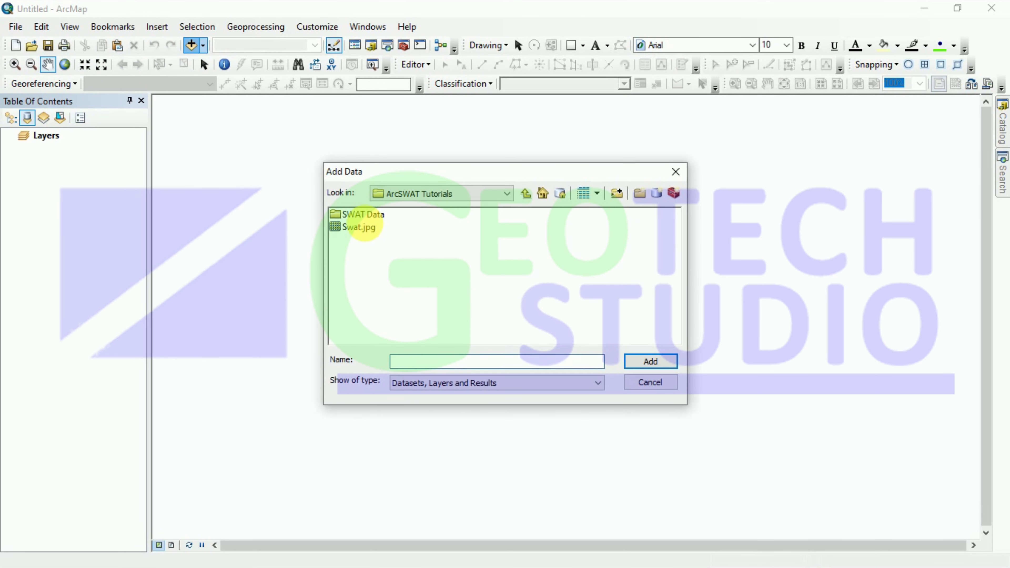
pyautogui.click(375, 215)
pyautogui.doubleClick(374, 215)
pyautogui.doubleClick(363, 215)
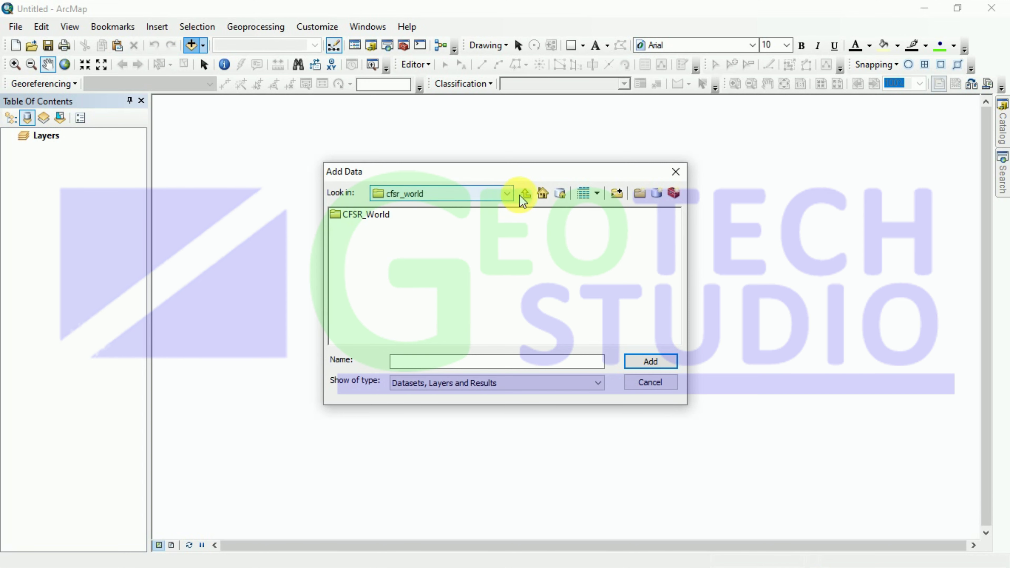
pyautogui.click(525, 195)
pyautogui.click(359, 226)
pyautogui.click(362, 227)
pyautogui.click(349, 230)
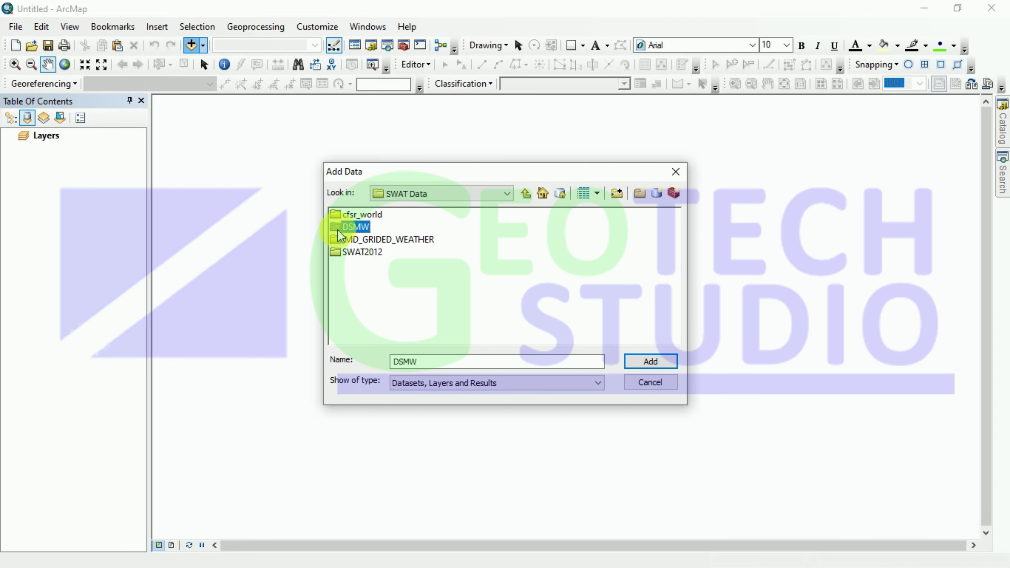
pyautogui.doubleClick(338, 229)
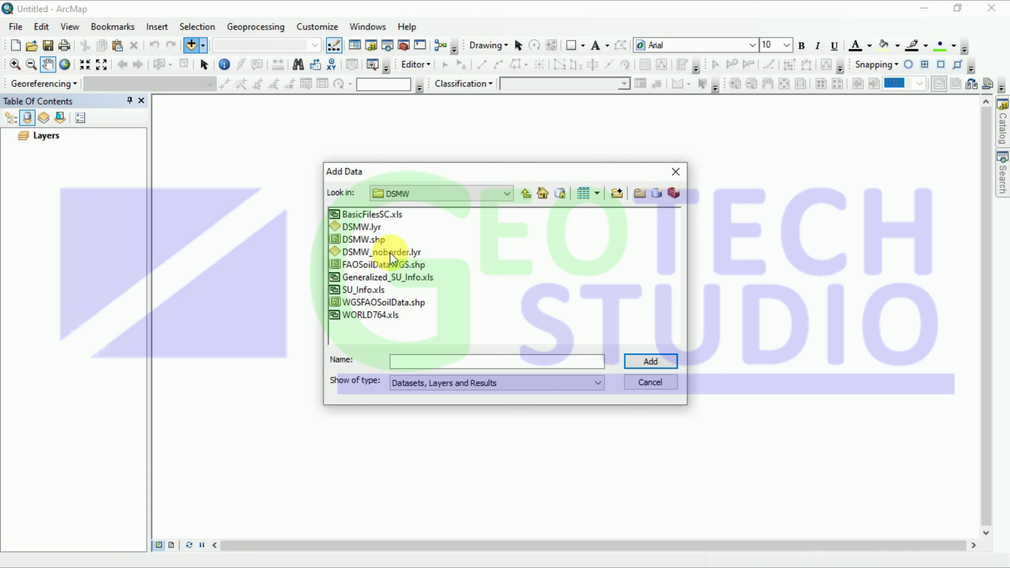
pyautogui.click(364, 240)
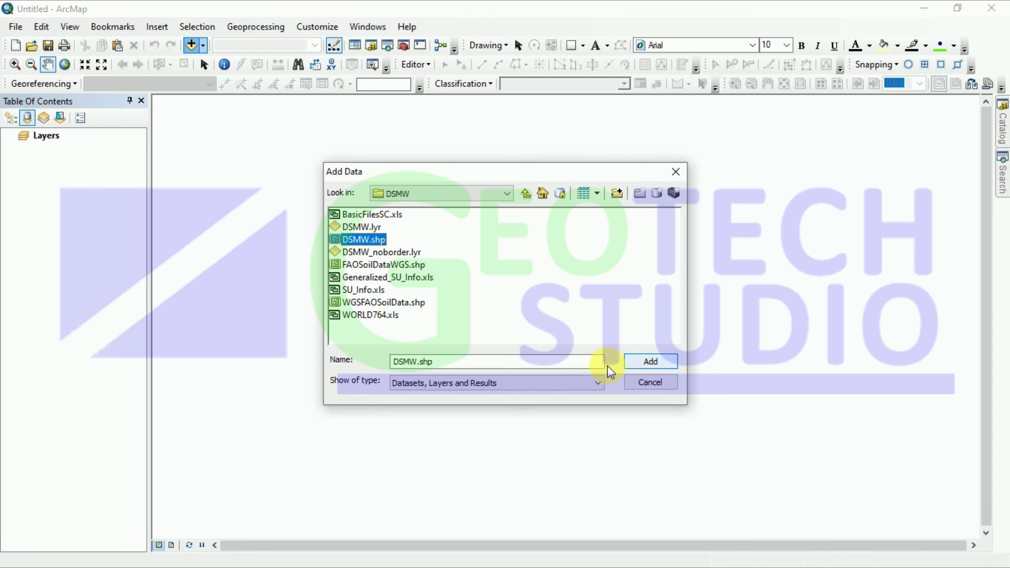
pyautogui.click(370, 301)
pyautogui.click(628, 364)
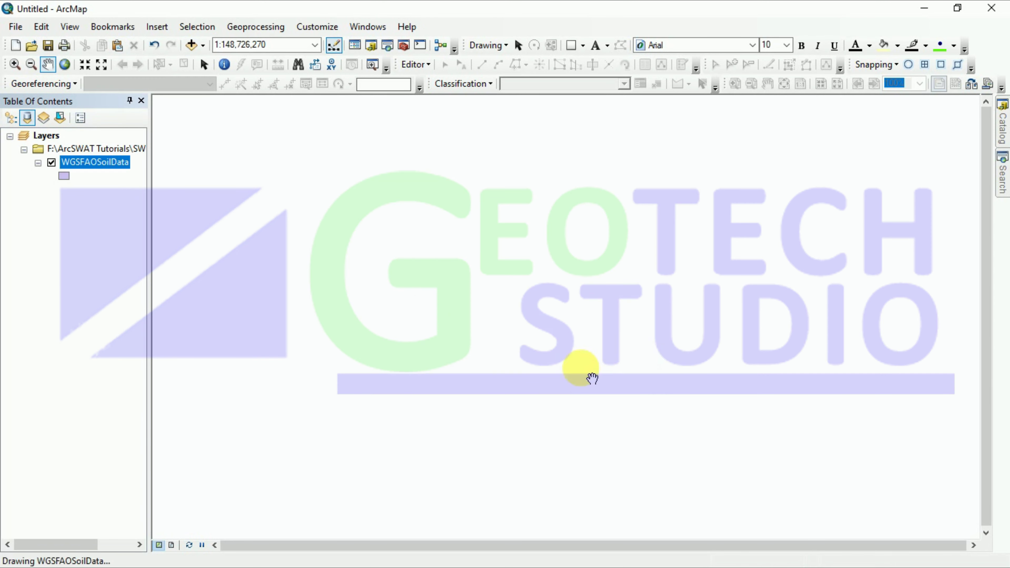
# Check the data frame's coordinate system and the parameters of GCS_WGS_1984, closing the properties without changes.
pyautogui.click(61, 31)
pyautogui.click(40, 28)
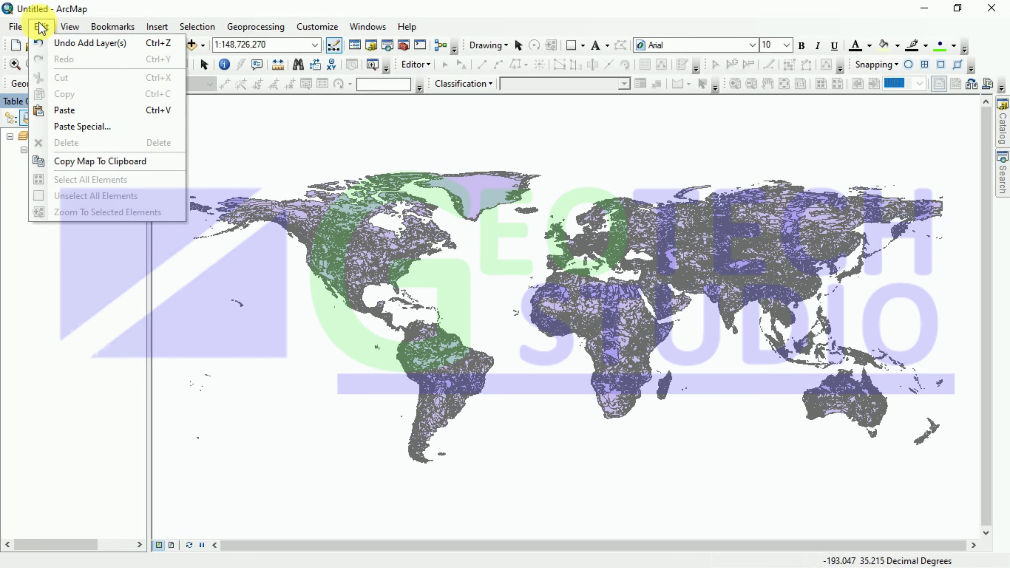
pyautogui.moveTo(70, 27)
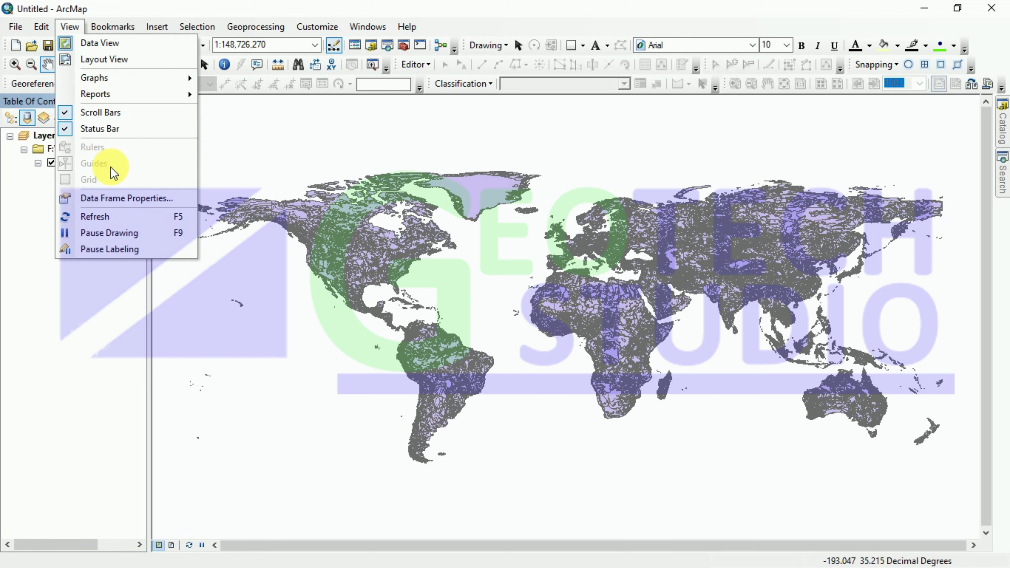
pyautogui.click(118, 199)
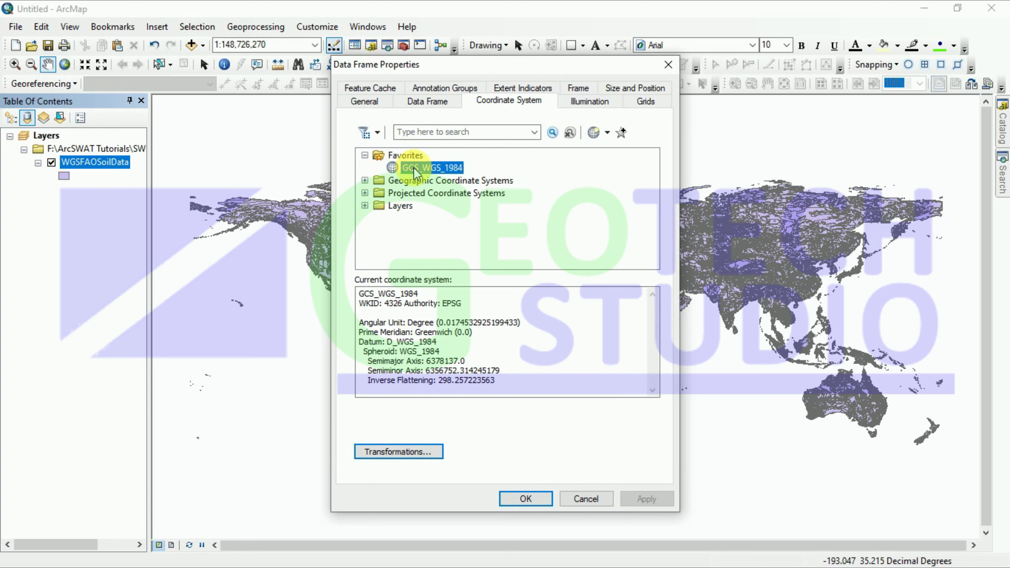
pyautogui.doubleClick(421, 168)
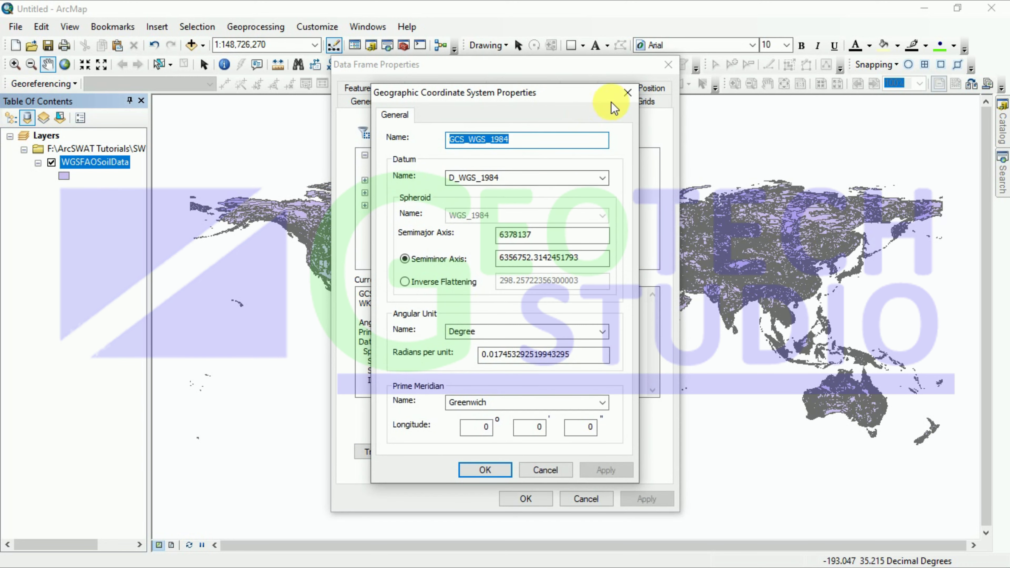
pyautogui.click(626, 94)
pyautogui.click(599, 502)
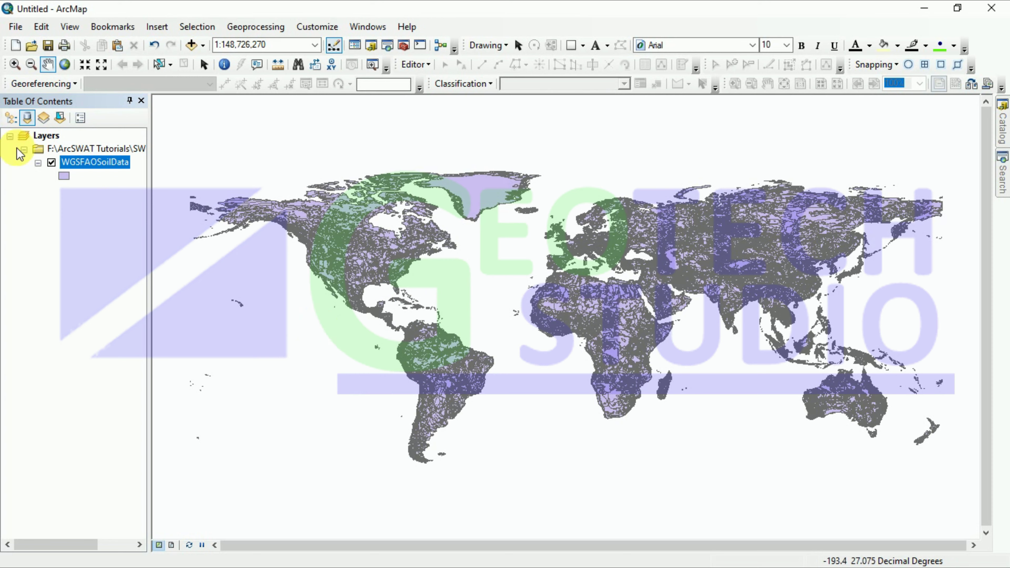
# Add Nepal_Outline.shp from F:\Nepal Data\gadm36_NPL_gpkg to the map.
pyautogui.click(191, 45)
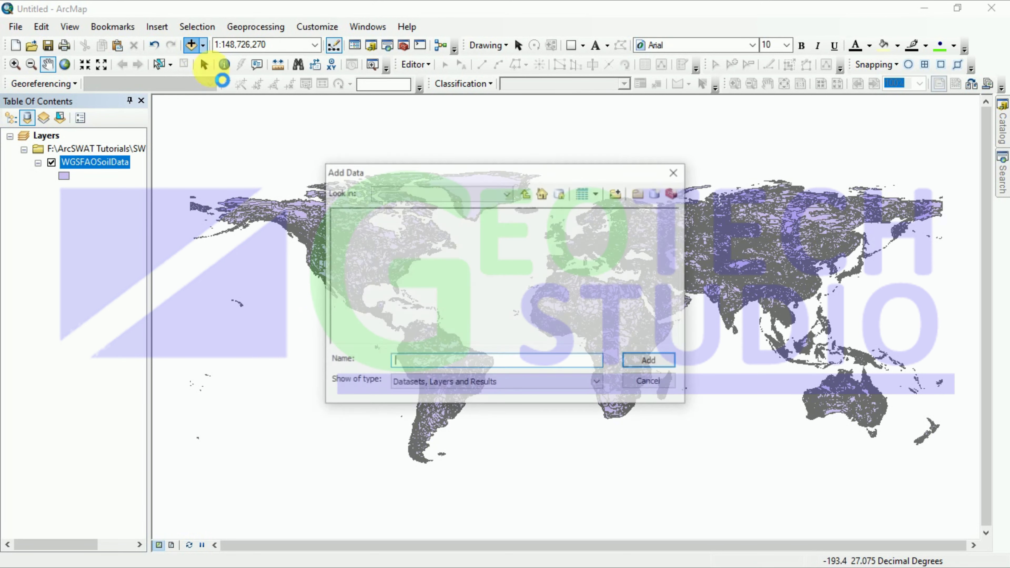
pyautogui.click(526, 193)
pyautogui.click(525, 194)
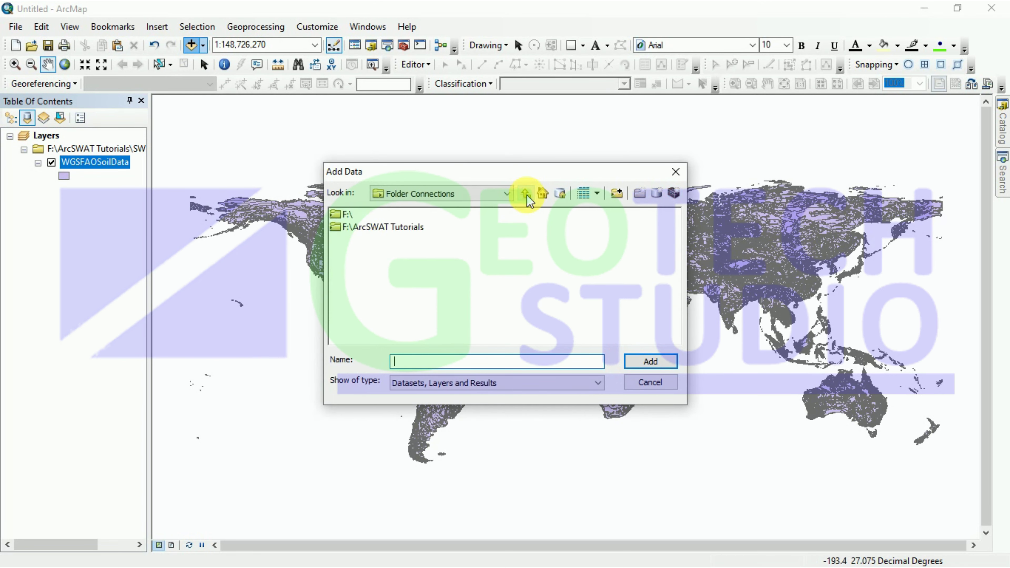
pyautogui.doubleClick(336, 217)
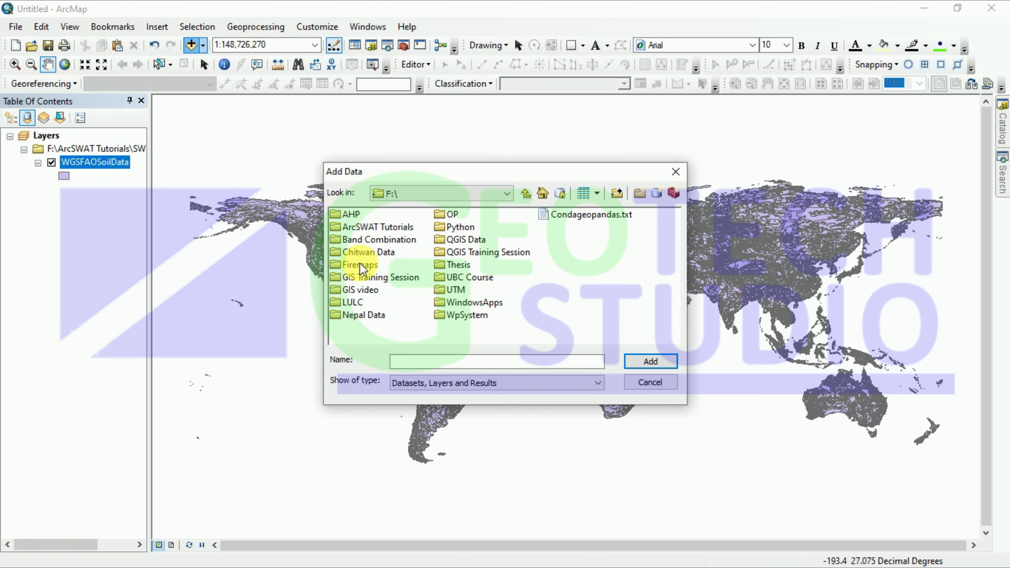
pyautogui.doubleClick(359, 315)
pyautogui.doubleClick(357, 244)
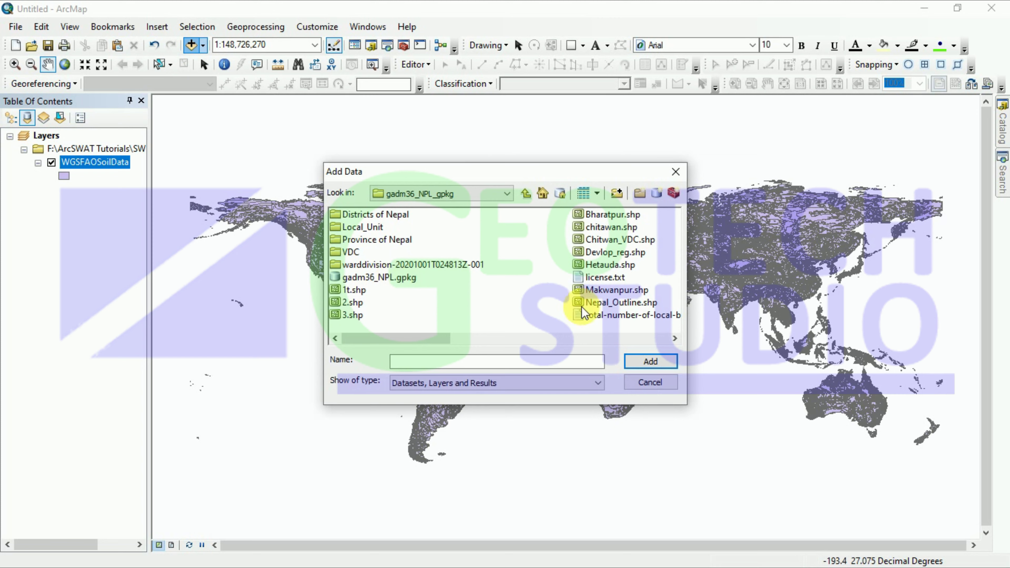
pyautogui.click(632, 363)
pyautogui.click(614, 415)
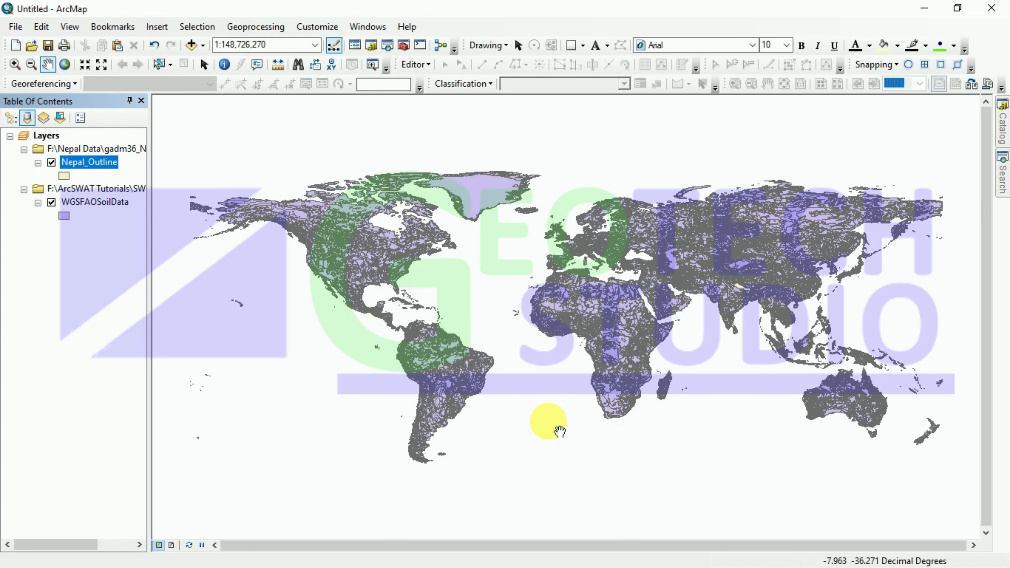
# Zoom to the Nepal_Outline layer and examine how it overlays the WGSFAOSoilData polygons, from country extent out to world extent.
pyautogui.rightClick(89, 166)
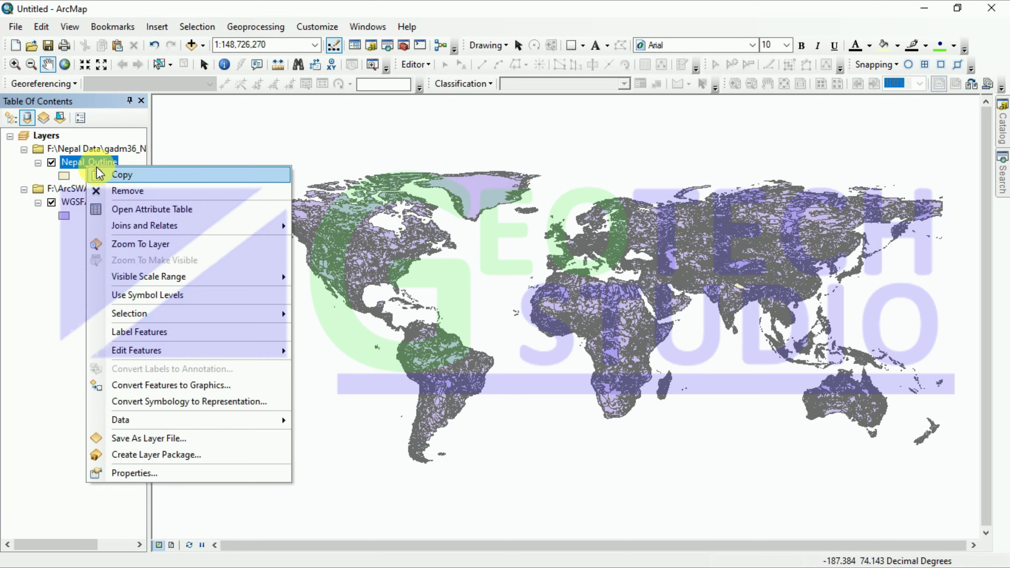
pyautogui.click(146, 243)
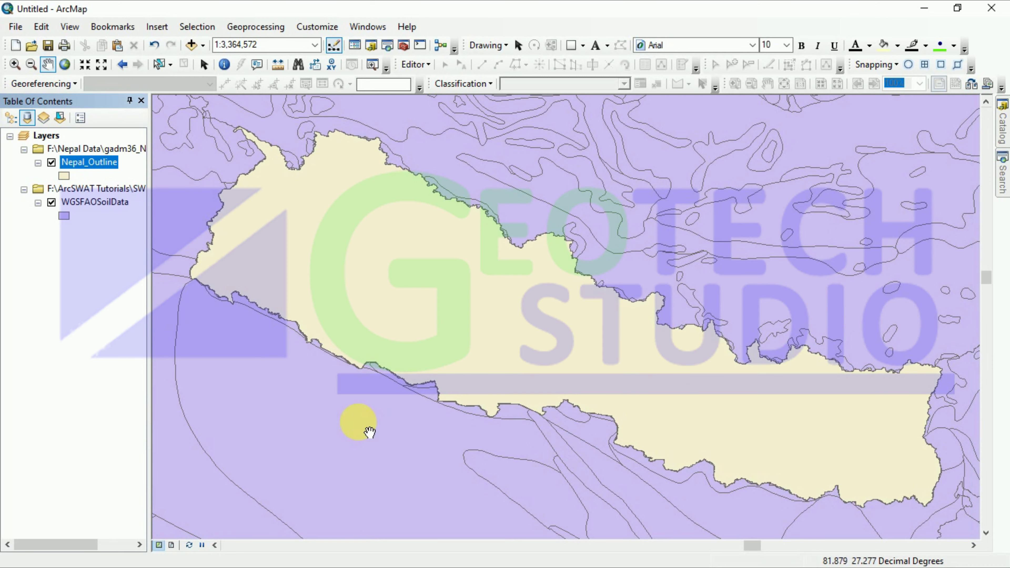
pyautogui.scroll(5, 444, 378)
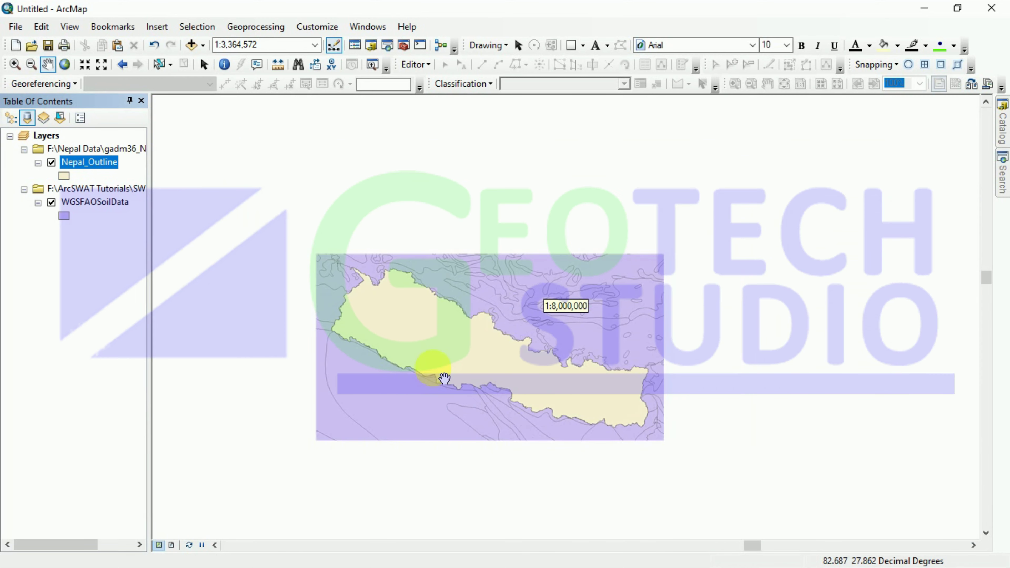
pyautogui.scroll(1, 491, 388)
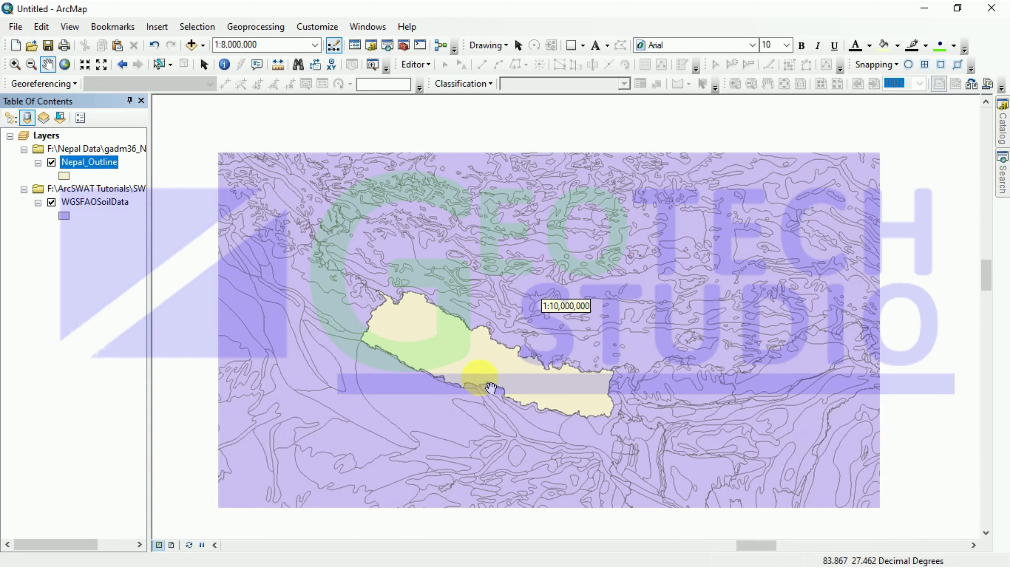
pyautogui.scroll(1, 439, 356)
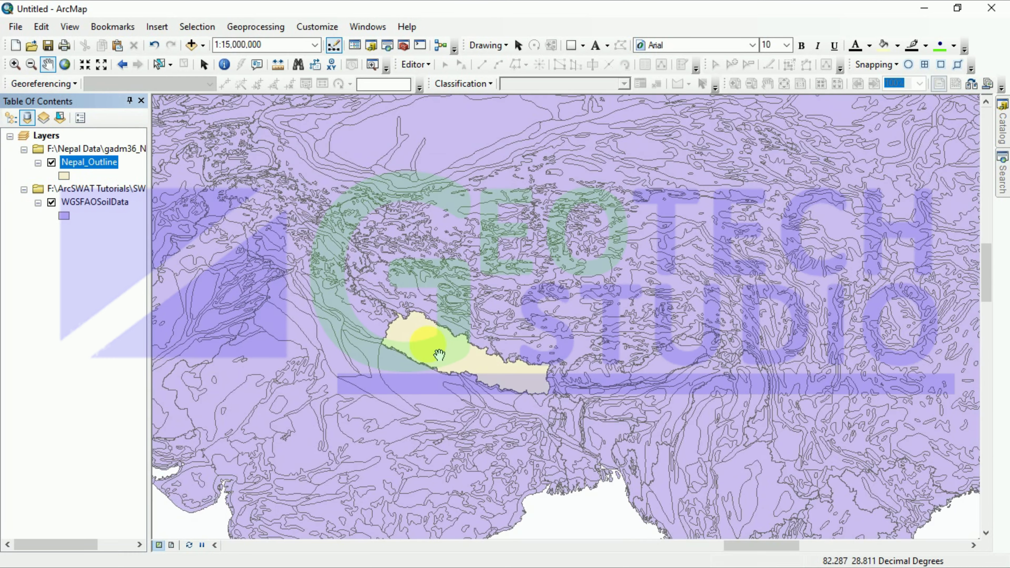
pyautogui.scroll(2, 445, 356)
pyautogui.scroll(1, 450, 361)
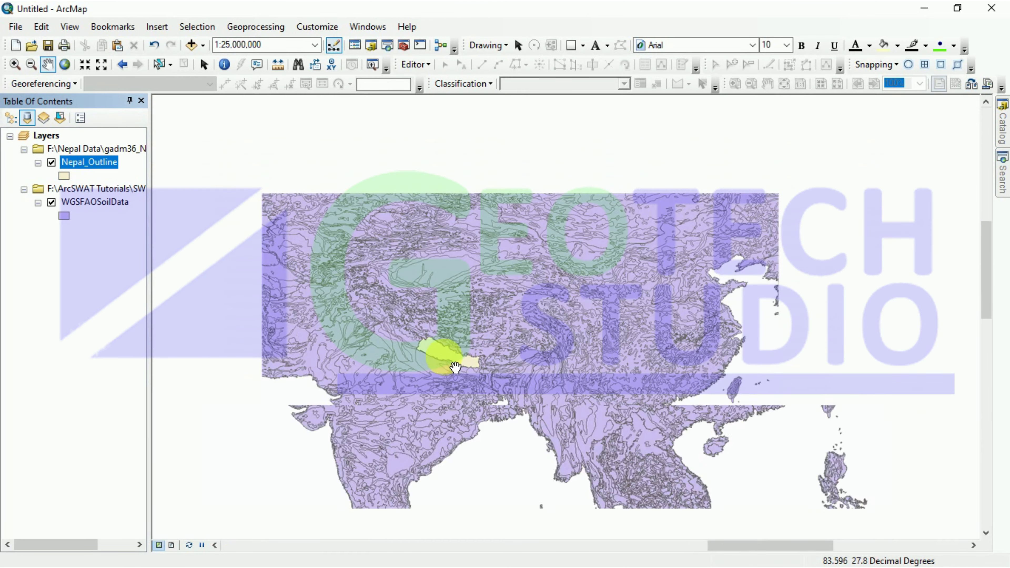
pyautogui.scroll(1, 455, 370)
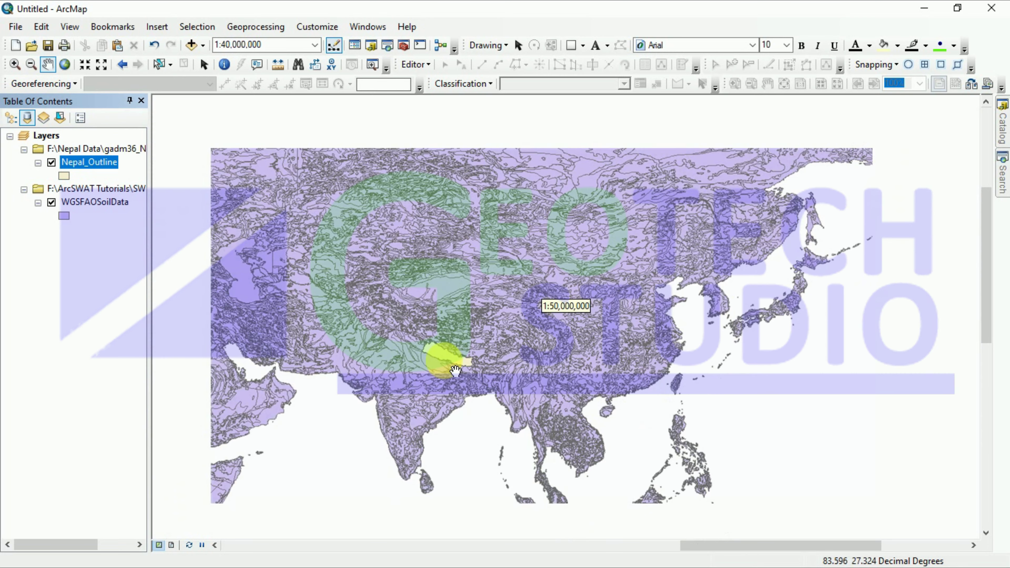
pyautogui.scroll(2, 455, 370)
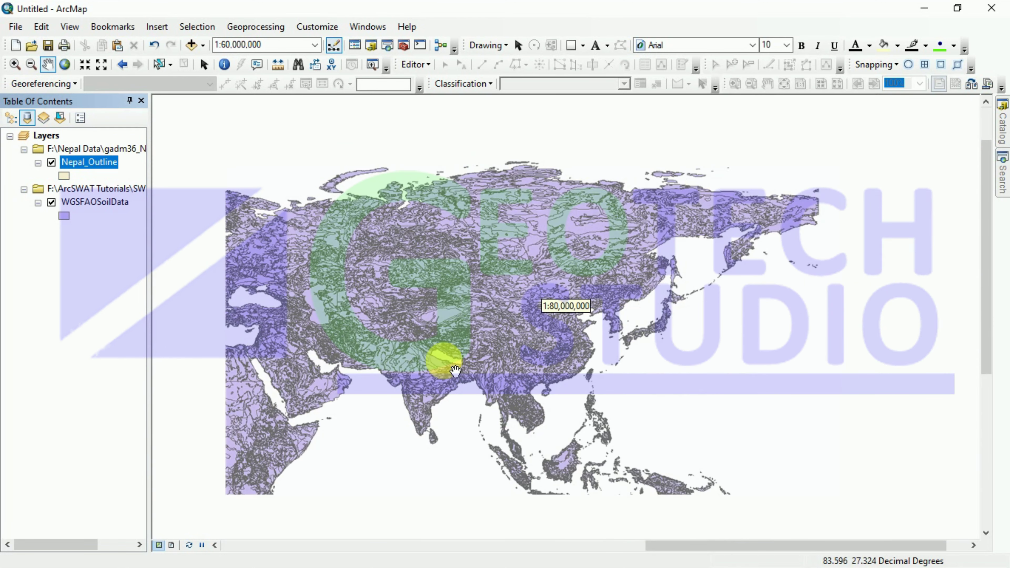
pyautogui.moveTo(466, 371); pyautogui.dragTo(733, 297)
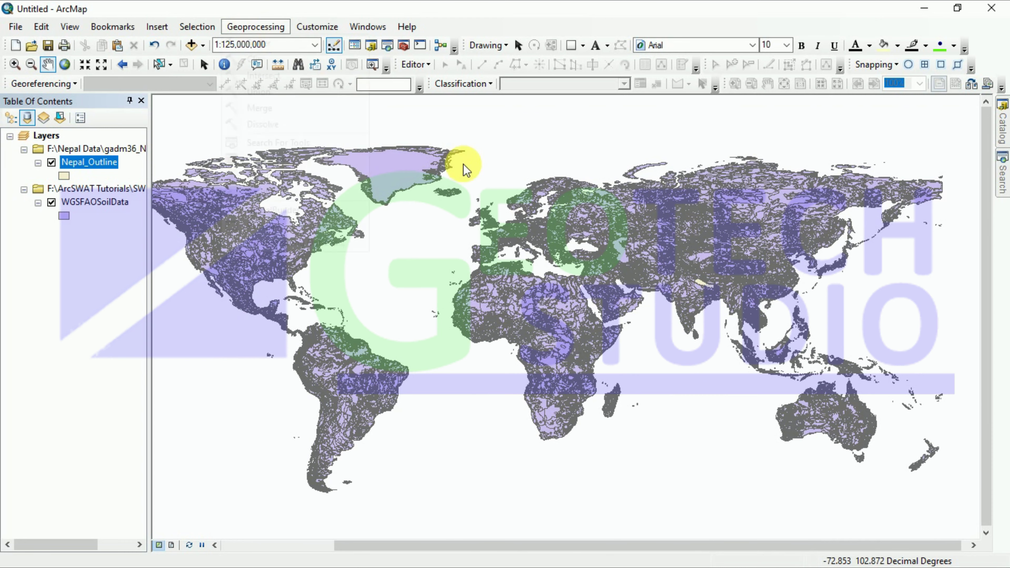
# Set up a Clip of WGSFAOSoilData with Nepal_Outline as the clip features and check the warning on that parameter.
pyautogui.click(252, 28)
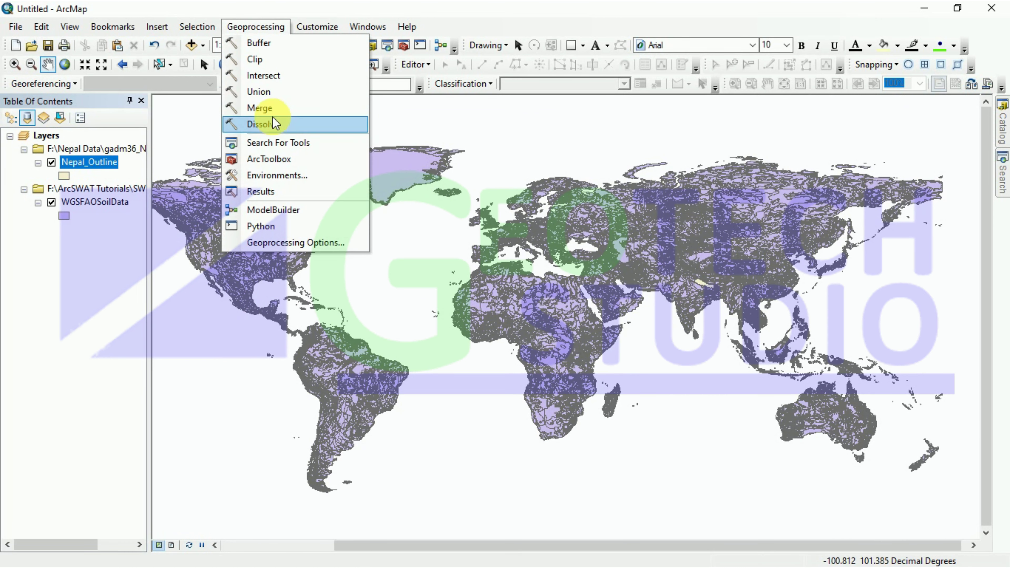
pyautogui.click(278, 60)
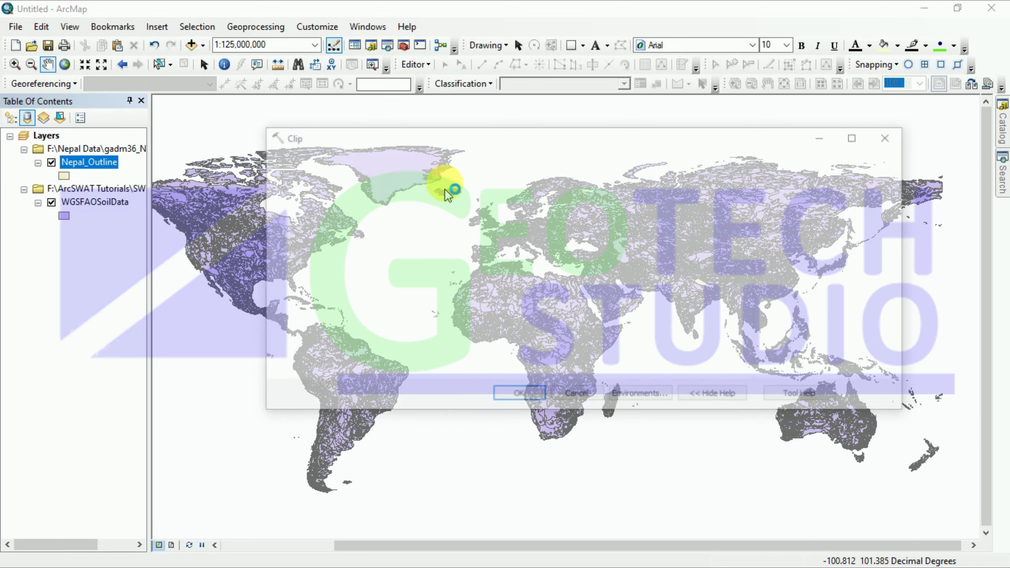
pyautogui.click(702, 177)
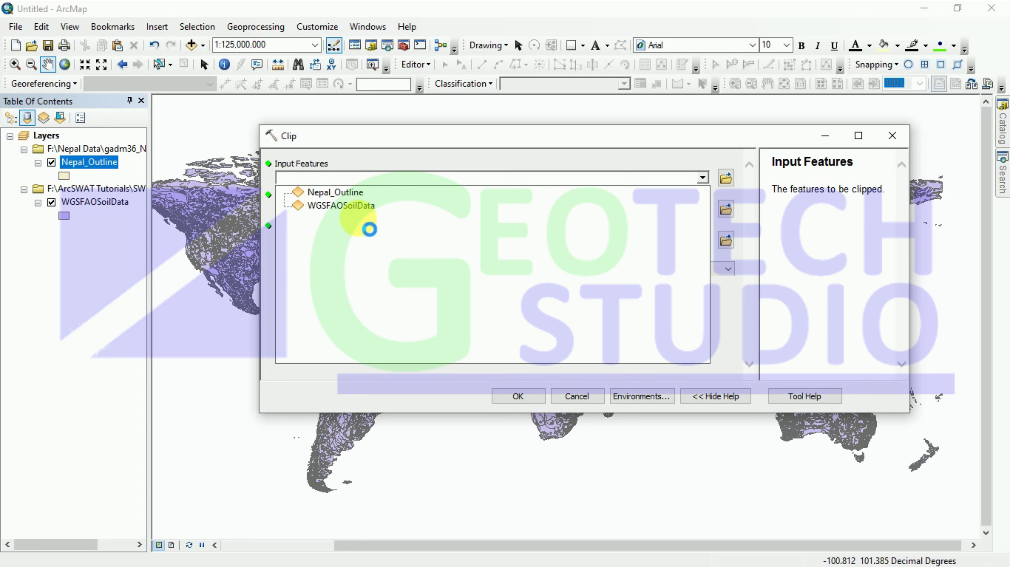
pyautogui.click(360, 206)
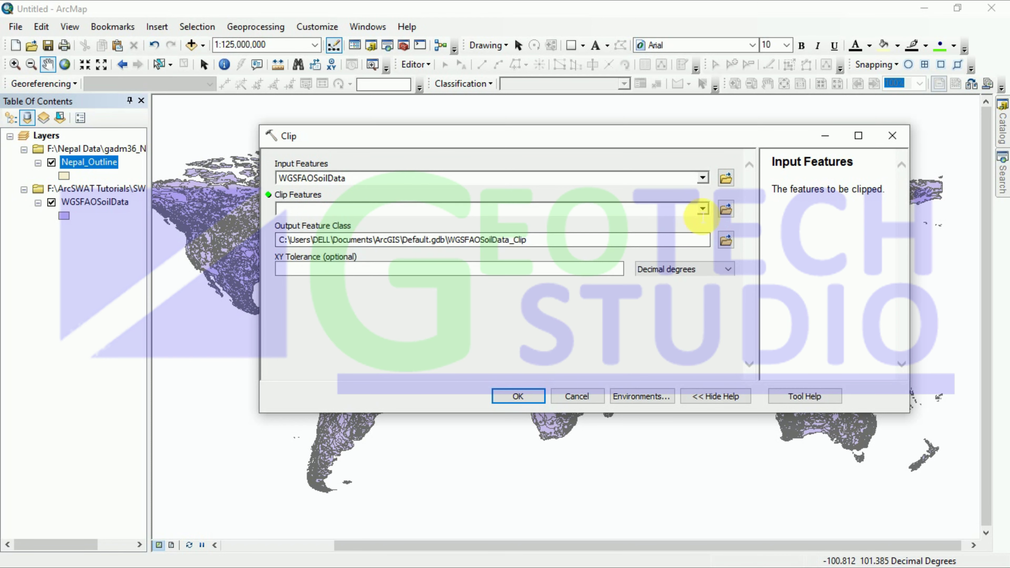
pyautogui.click(702, 209)
pyautogui.click(317, 224)
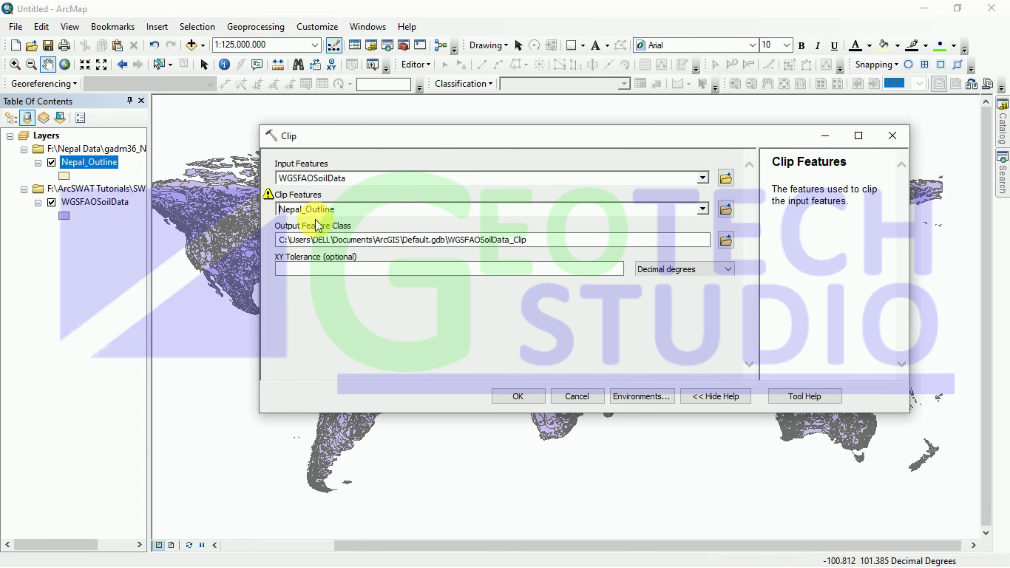
pyautogui.click(271, 198)
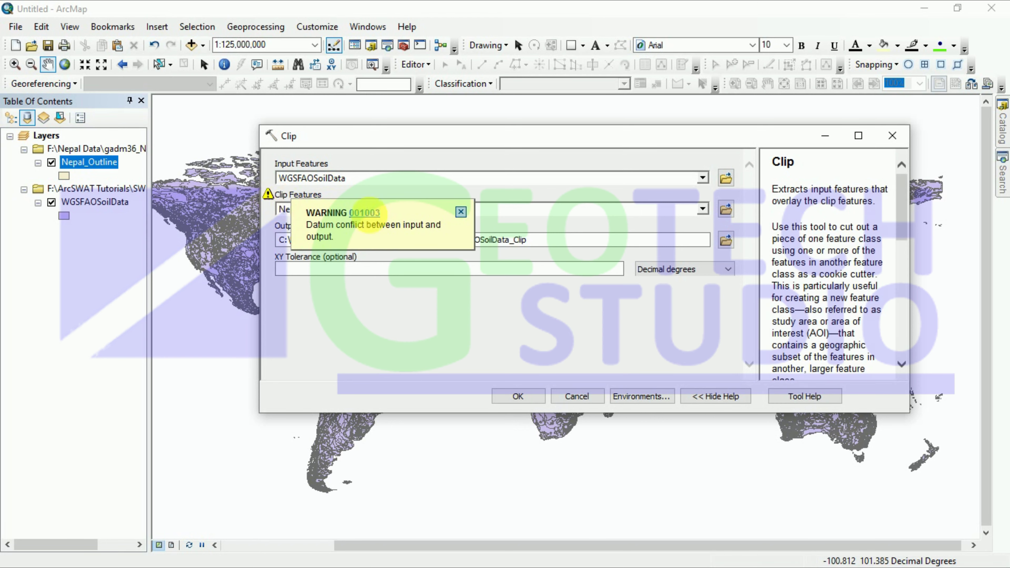
pyautogui.click(466, 213)
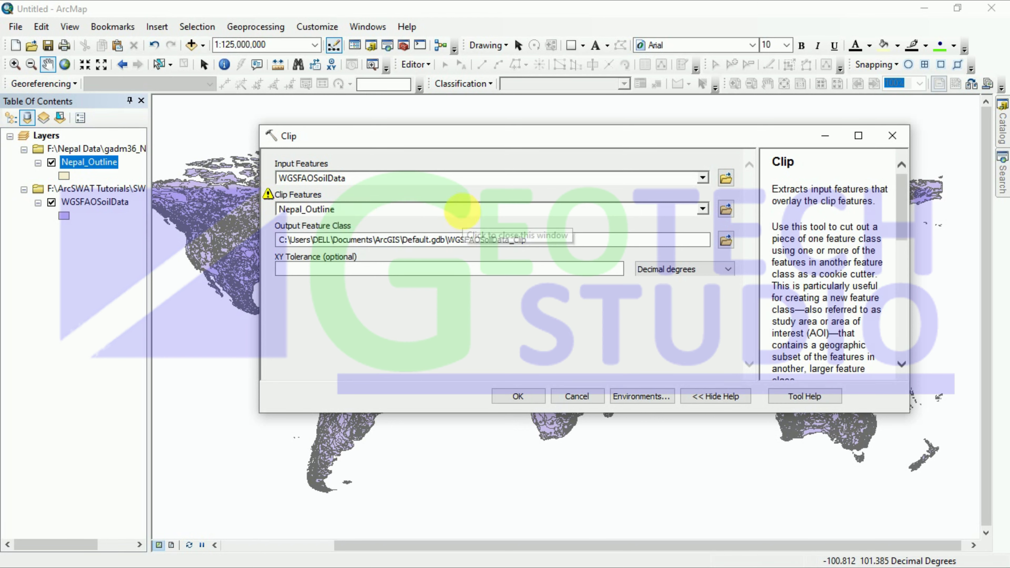
pyautogui.click(702, 210)
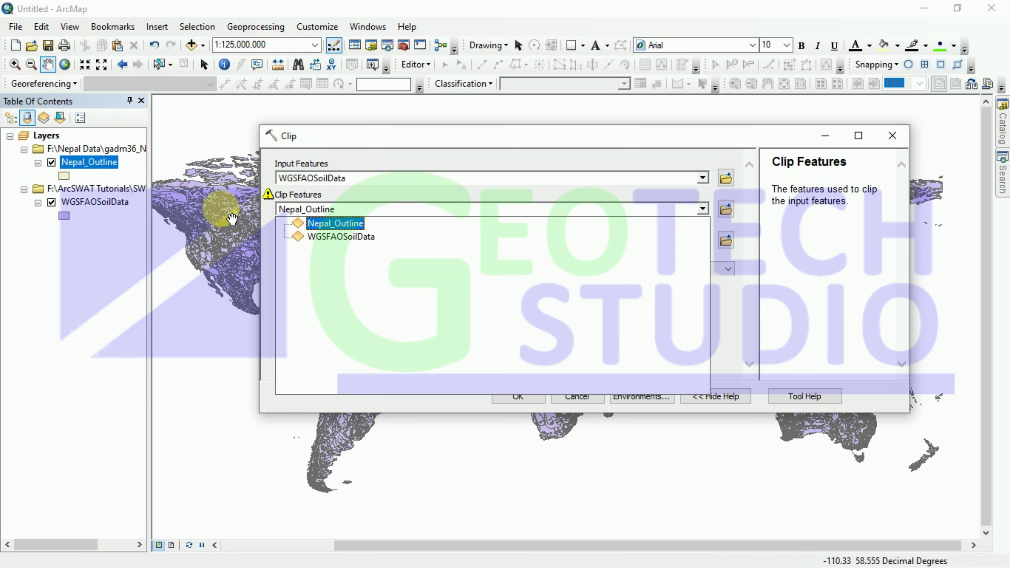
pyautogui.click(268, 199)
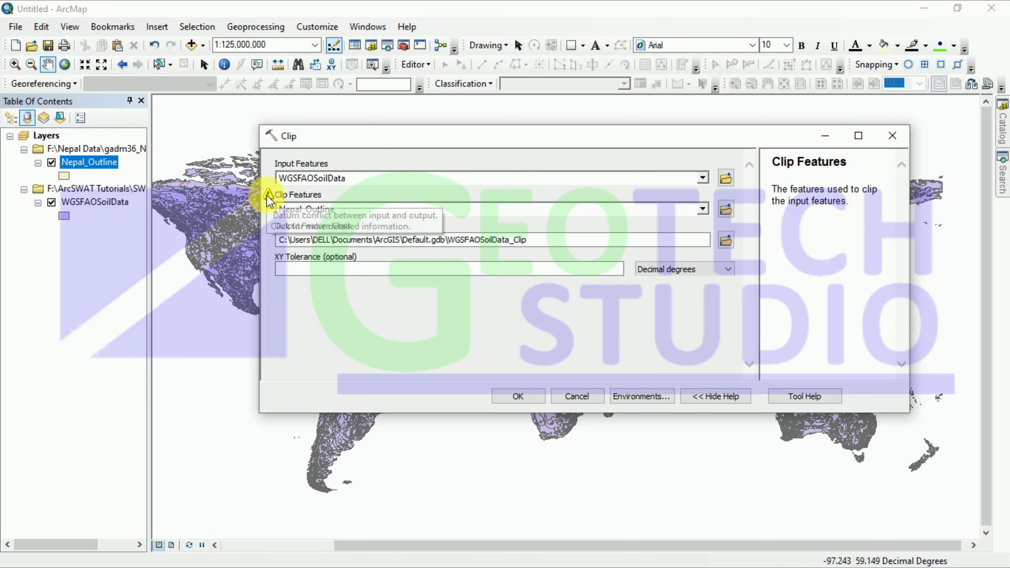
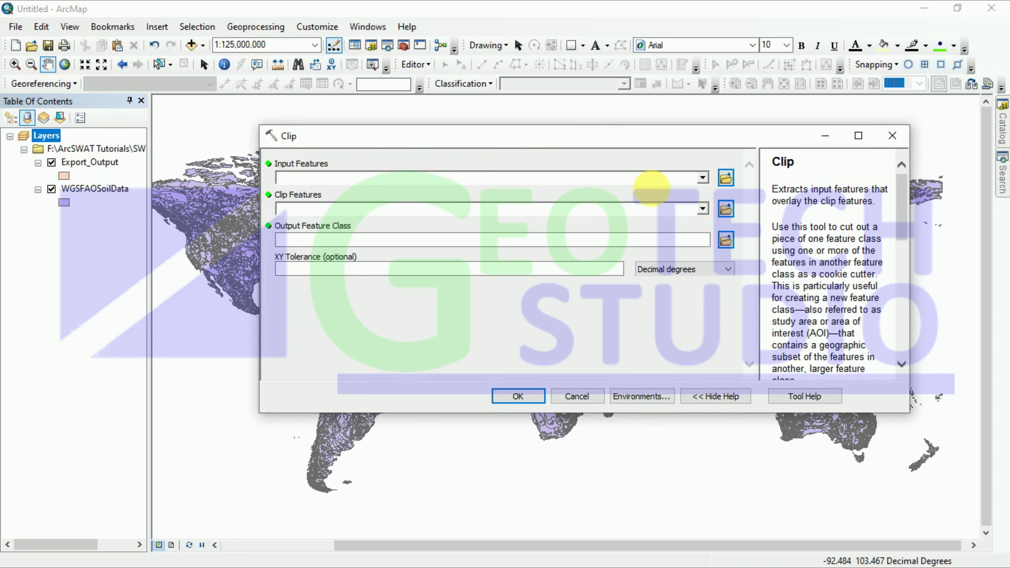
# Set the Clip tool's input features to WGSFAOSoilData and its clip features to Export_Output.
pyautogui.click(702, 177)
pyautogui.click(341, 206)
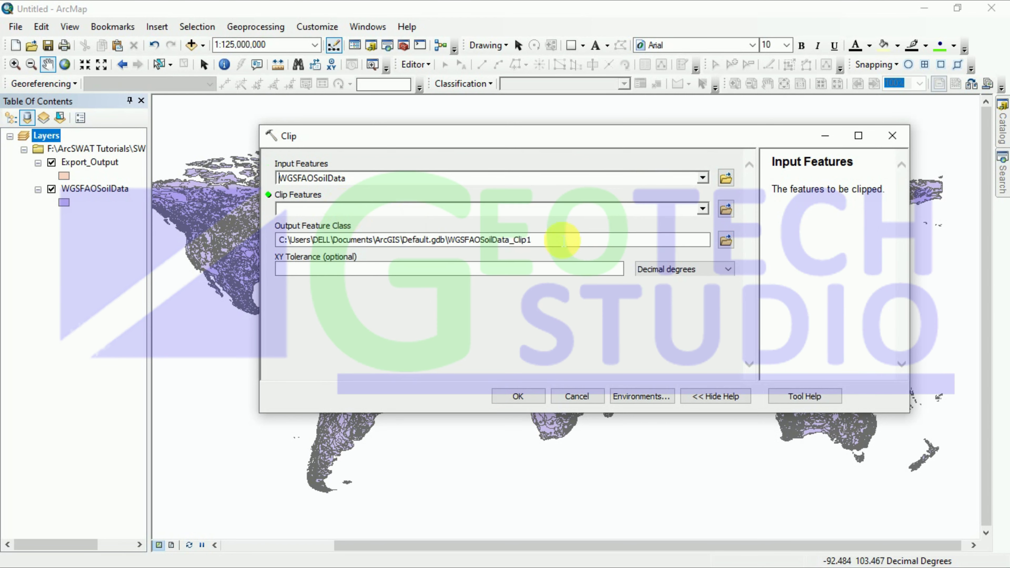
pyautogui.click(701, 209)
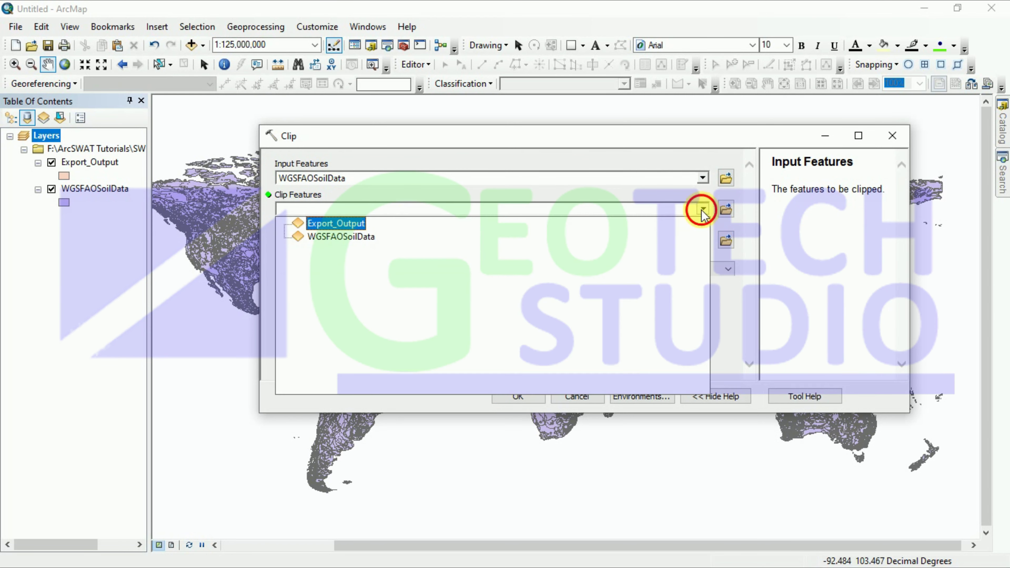
pyautogui.click(330, 224)
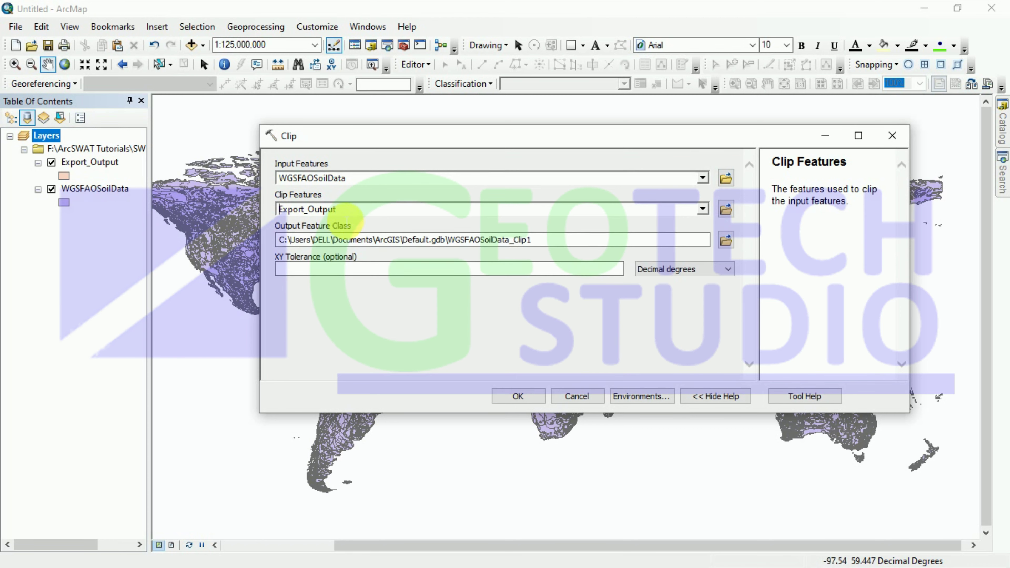
pyautogui.doubleClick(345, 218)
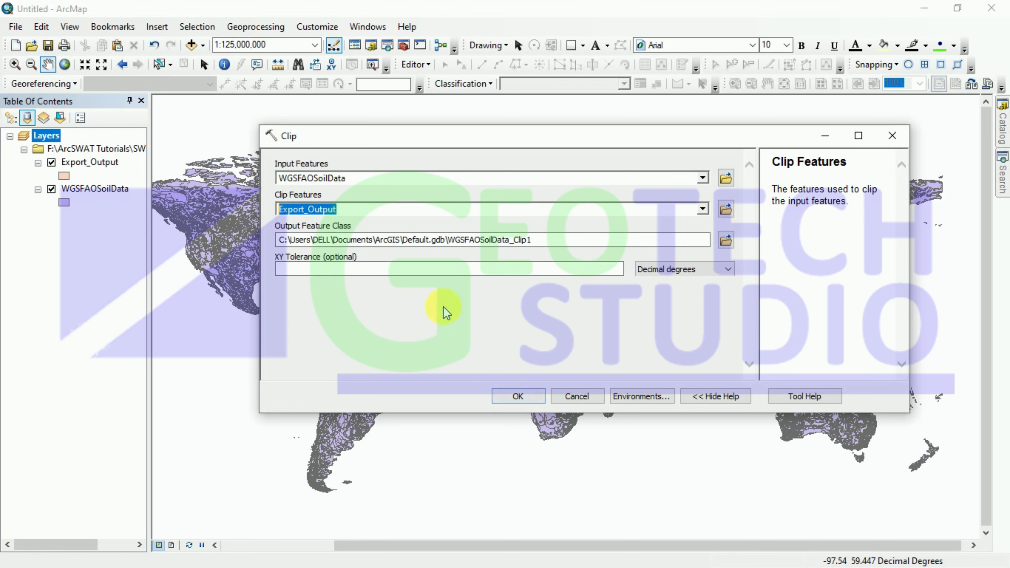
# Set the clip output to Nepal_CGS_Soil in F:\ArcSWAT Tutorials\SWAT Data and run the Clip tool.
pyautogui.click(726, 241)
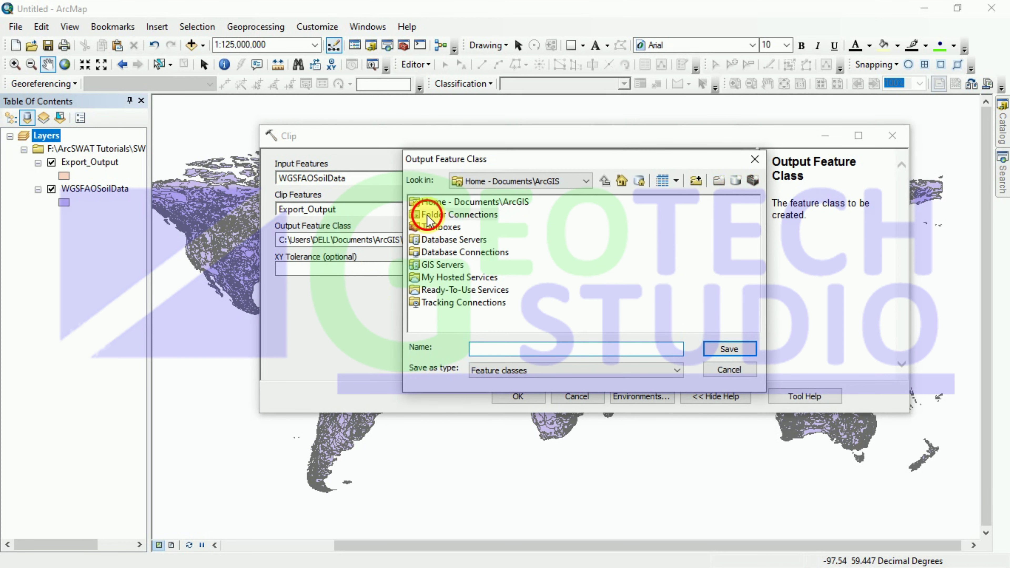
pyautogui.doubleClick(427, 215)
pyautogui.doubleClick(433, 218)
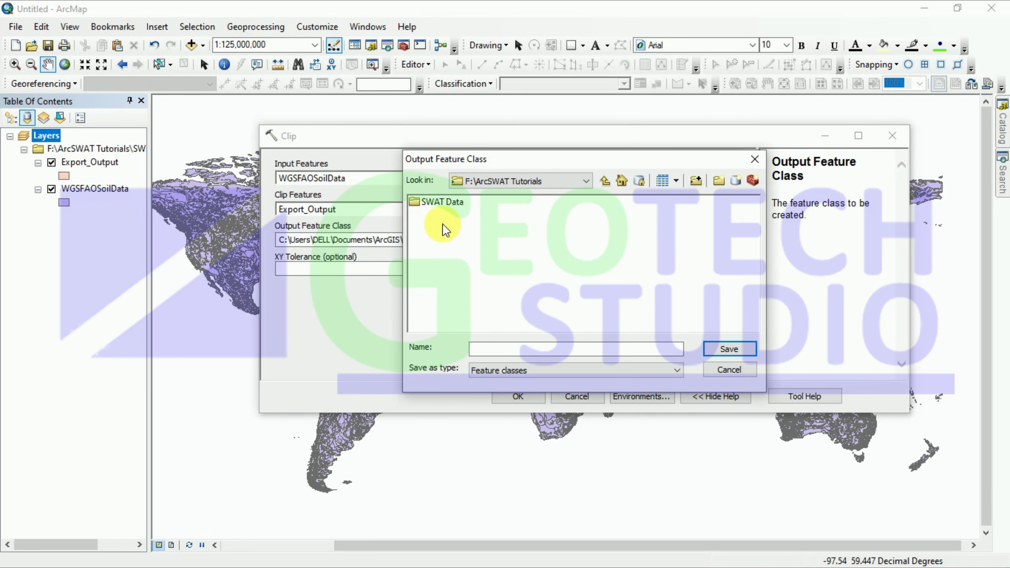
pyautogui.doubleClick(438, 201)
pyautogui.click(491, 350)
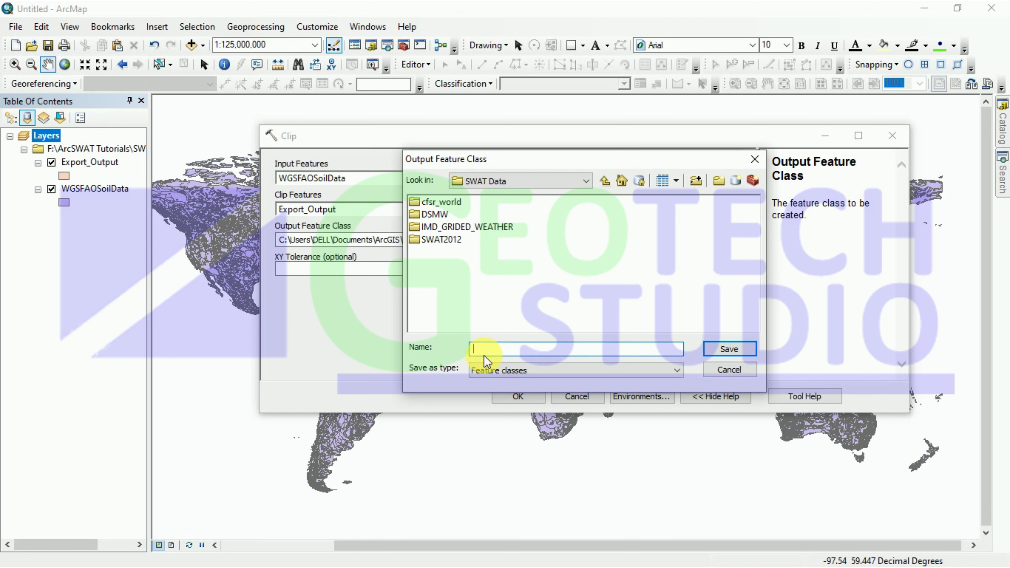
pyautogui.write('Nep')
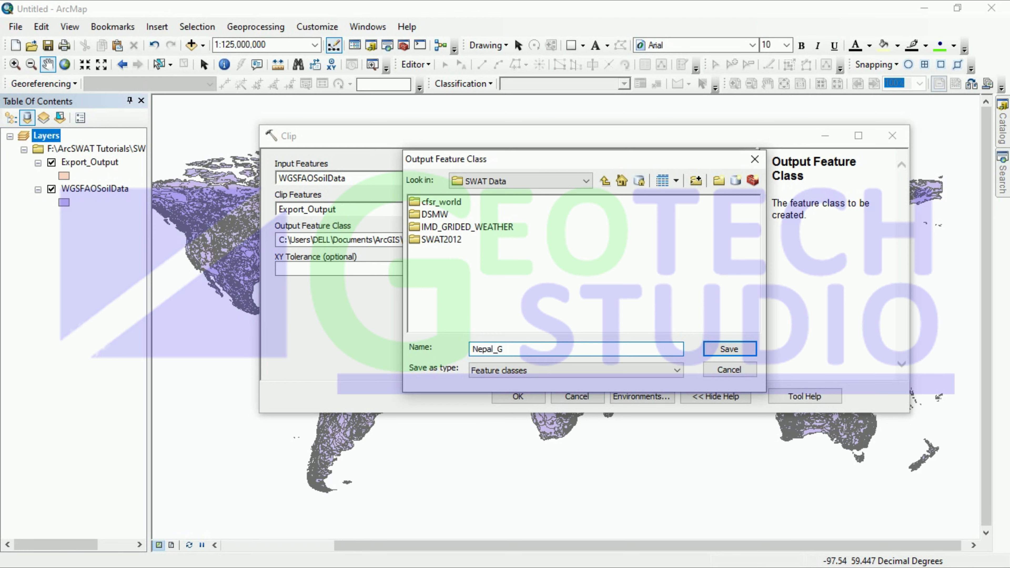
pyautogui.write('al_CGS_Soil')
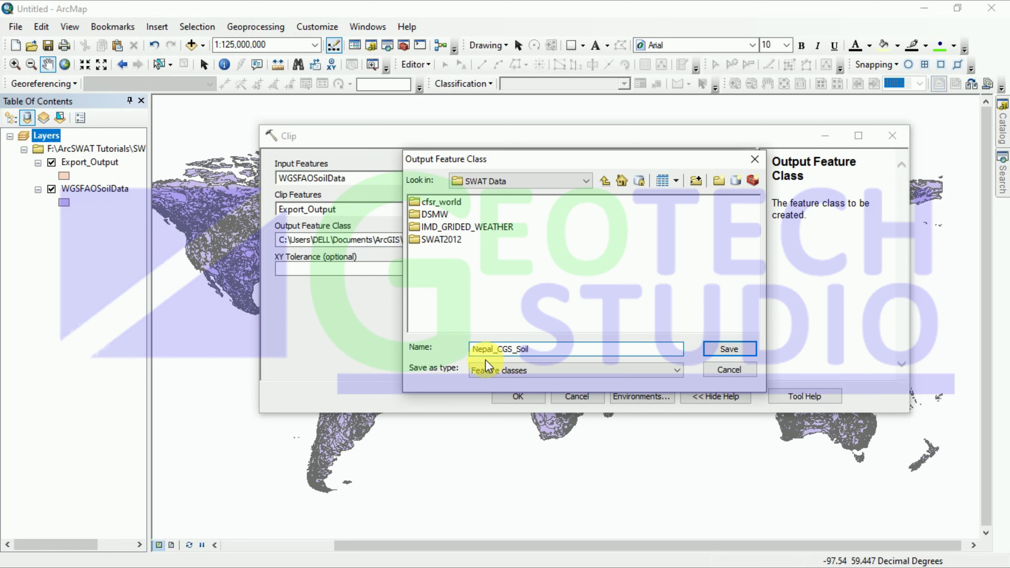
pyautogui.click(728, 348)
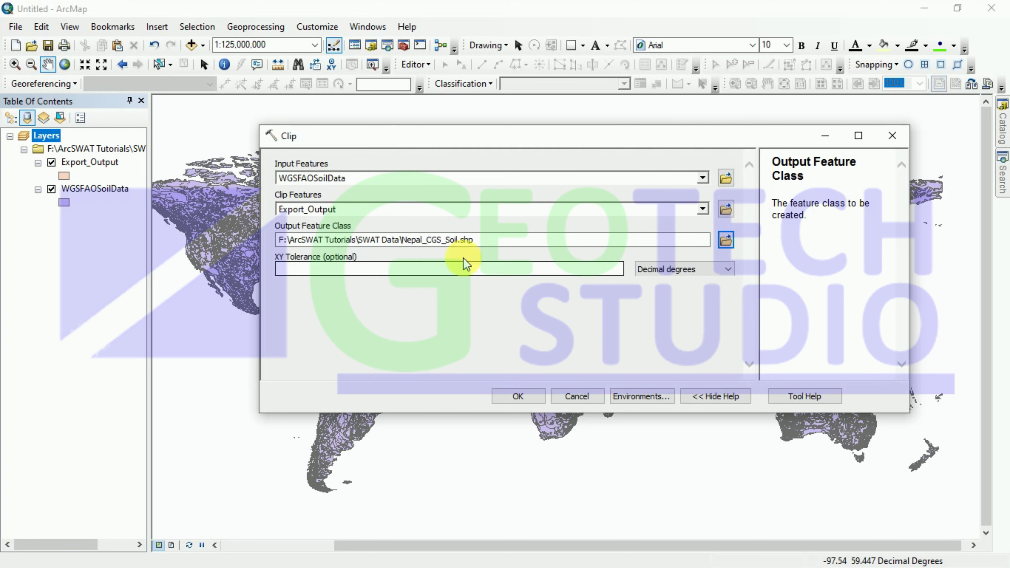
pyautogui.click(539, 399)
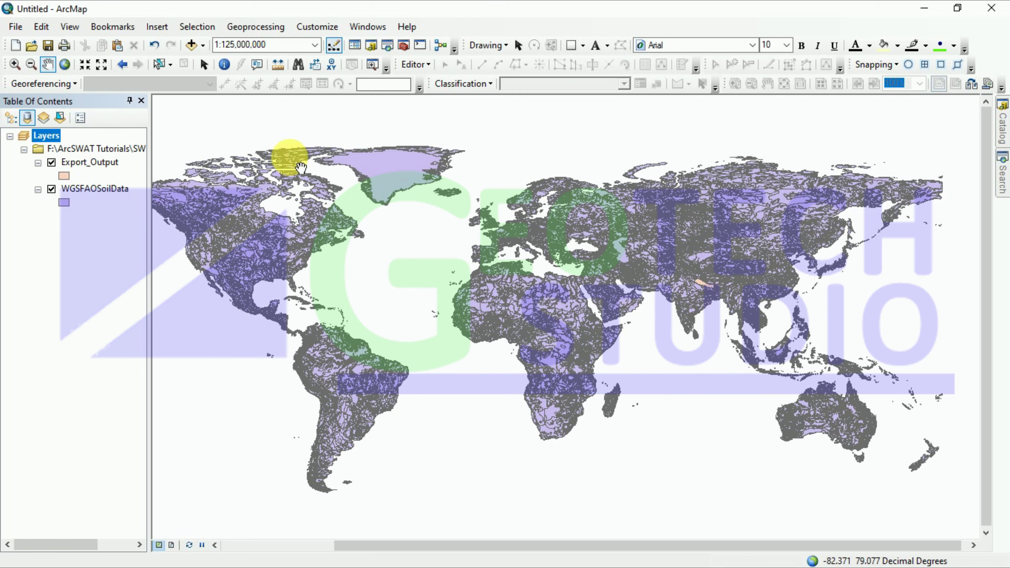
# Check the Clip run and its output feature class in the current session's geoprocessing results.
pyautogui.click(256, 28)
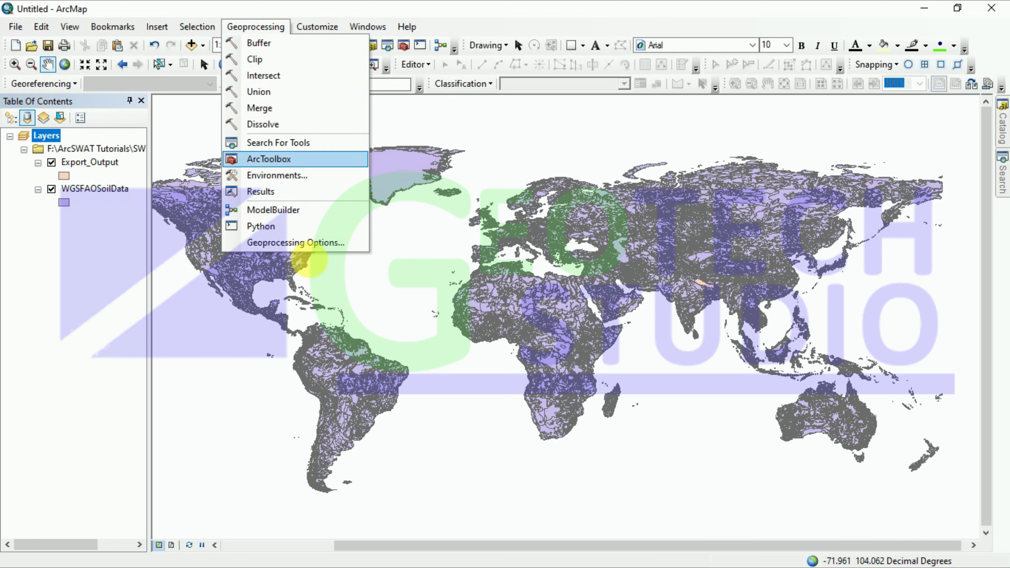
pyautogui.click(262, 194)
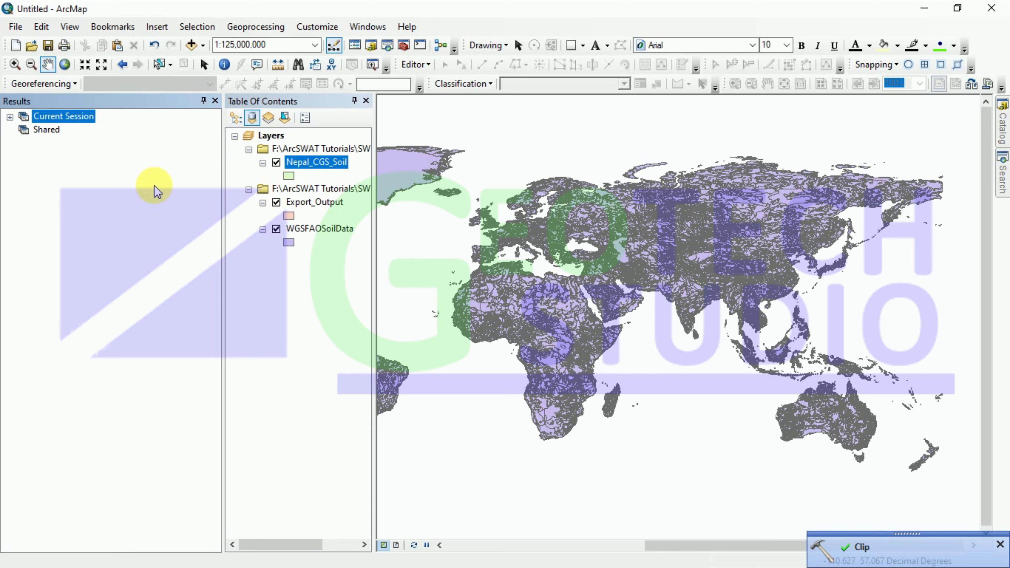
pyautogui.click(10, 117)
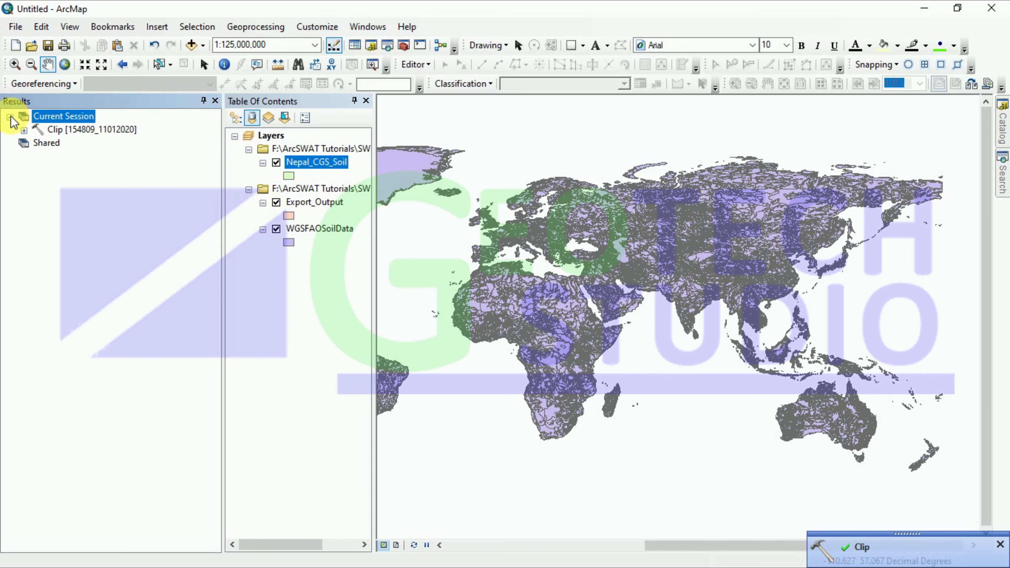
pyautogui.click(24, 130)
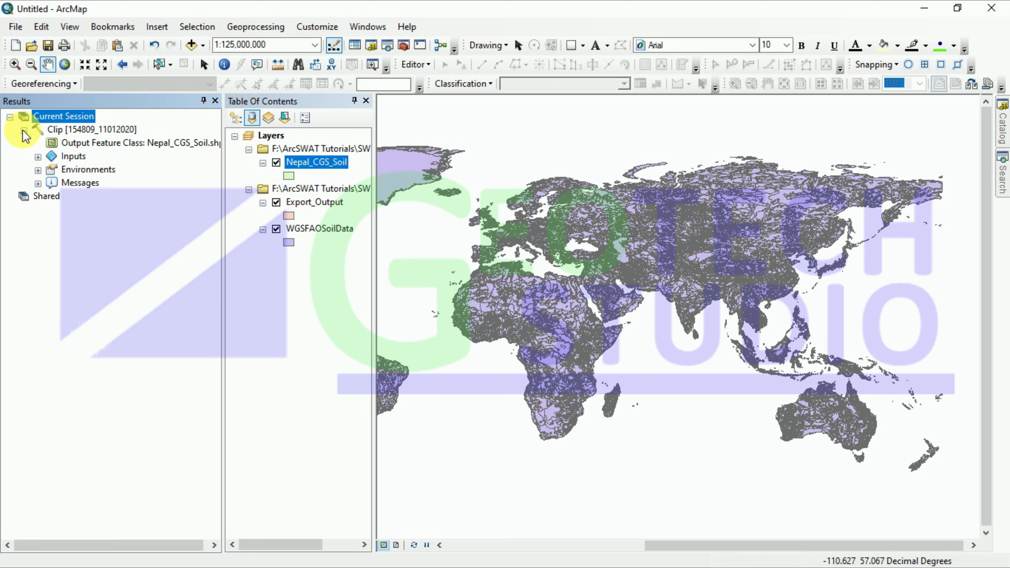
pyautogui.click(24, 130)
pyautogui.click(10, 117)
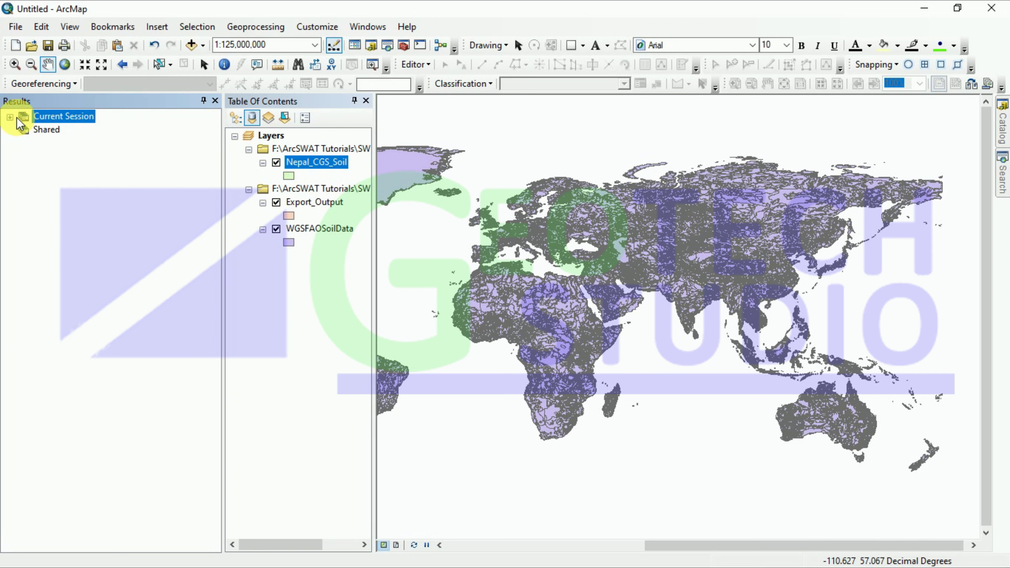
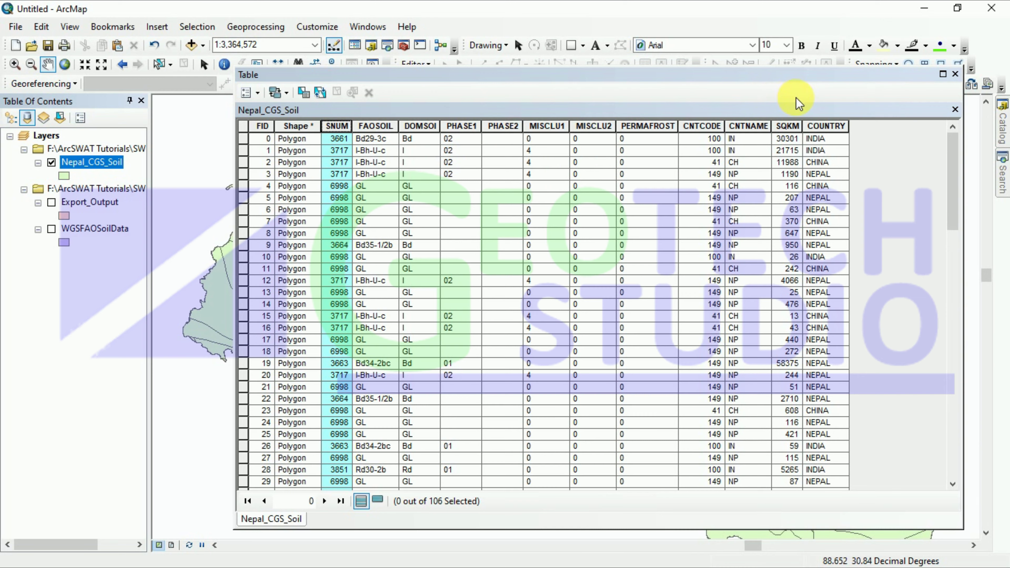
# Close the Nepal_CGS_Soil attribute table and look through the Analysis and Spatial Analyst toolsets in ArcToolbox.
pyautogui.click(955, 73)
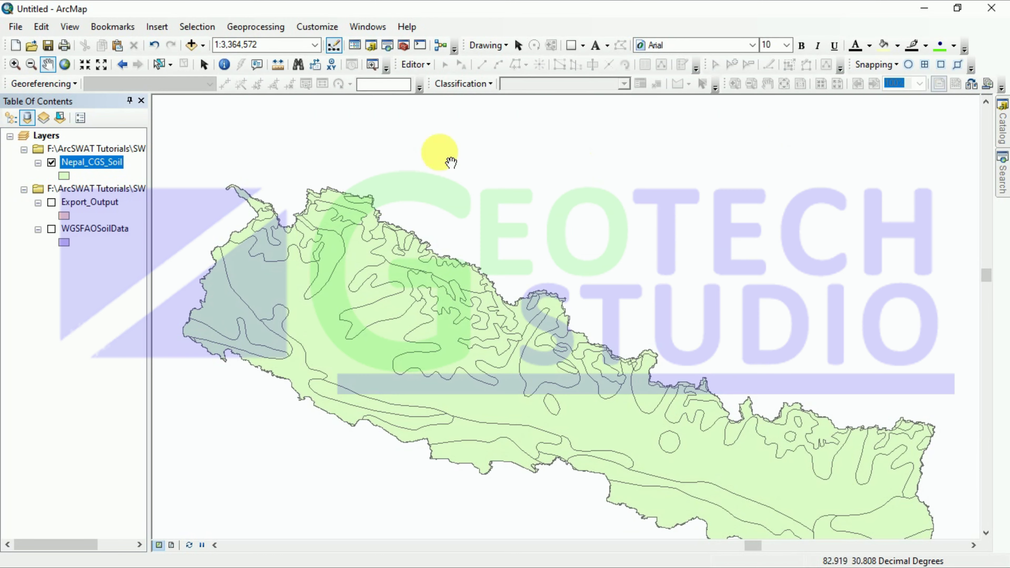
pyautogui.click(403, 45)
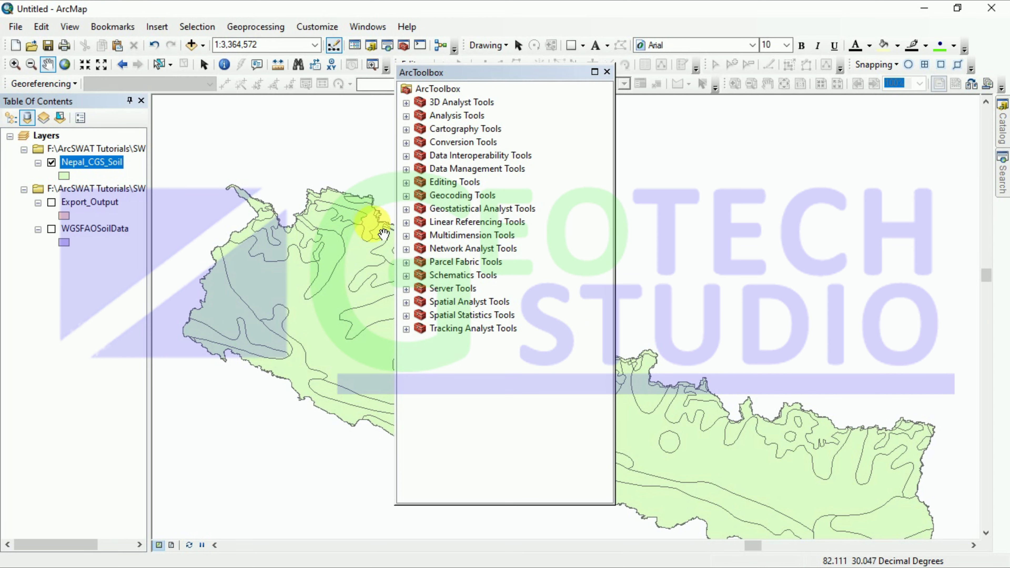
pyautogui.click(406, 116)
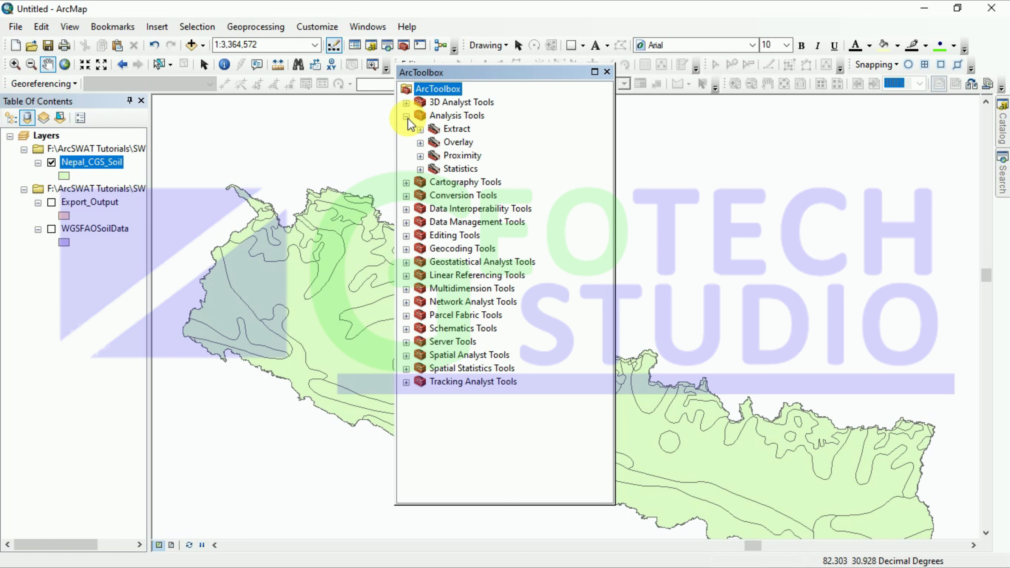
pyautogui.click(406, 116)
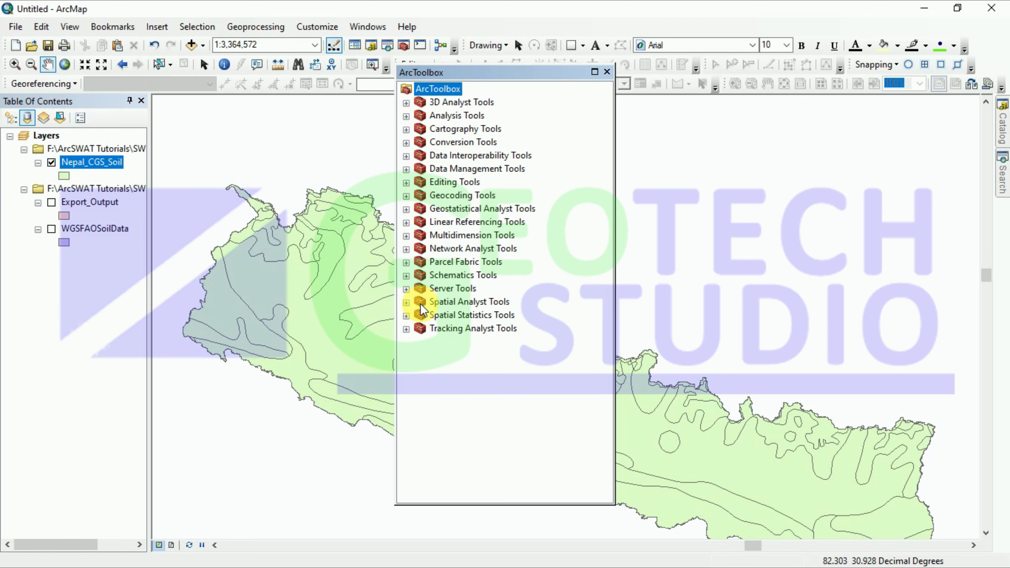
pyautogui.click(407, 302)
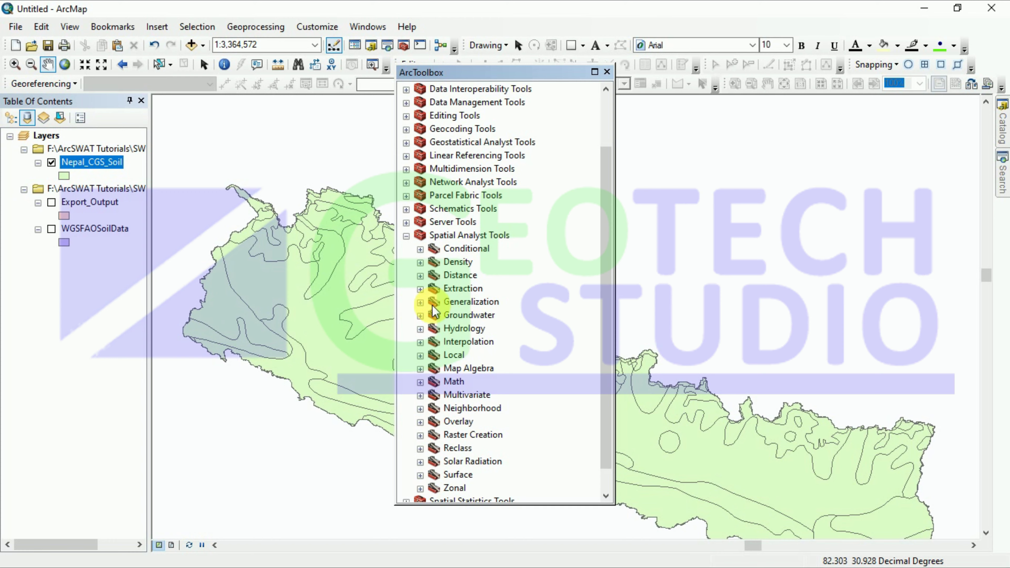
pyautogui.scroll(-1, 434, 310)
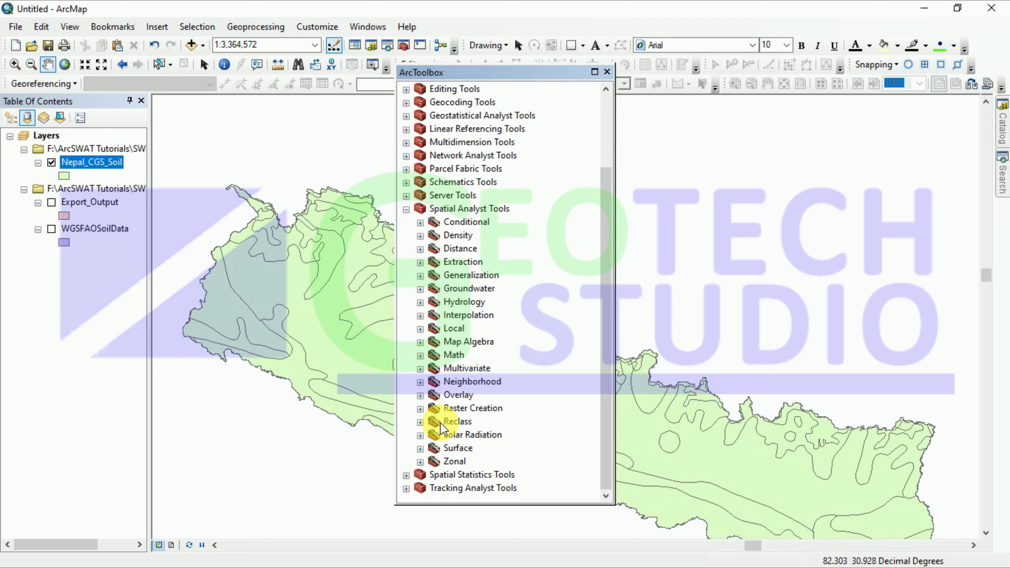
pyautogui.click(406, 210)
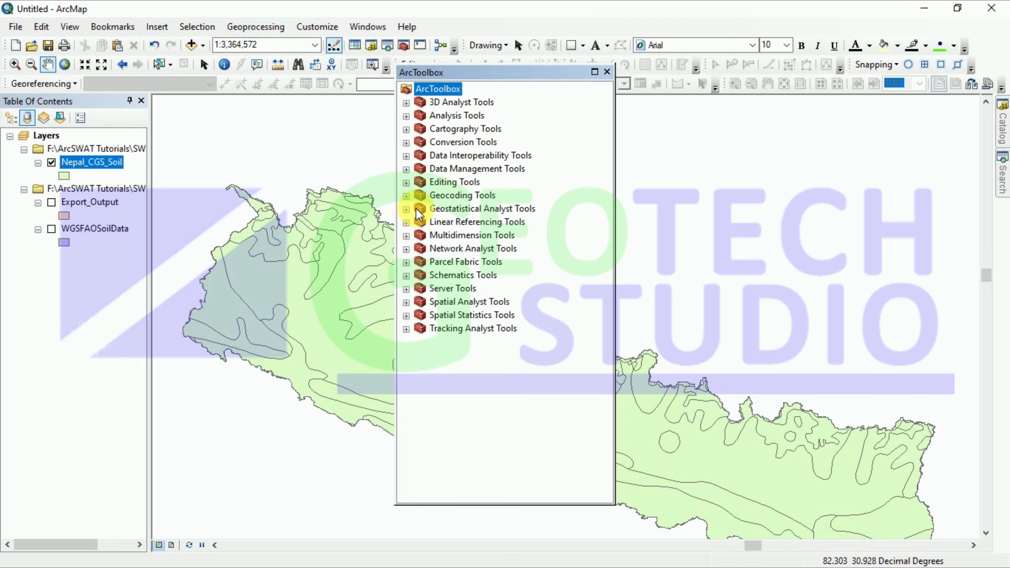
# Look through the Raster Processing, Raster Catalog and Mosaic Dataset toolsets of Data Management Tools, and close ArcToolbox.
pyautogui.doubleClick(413, 168)
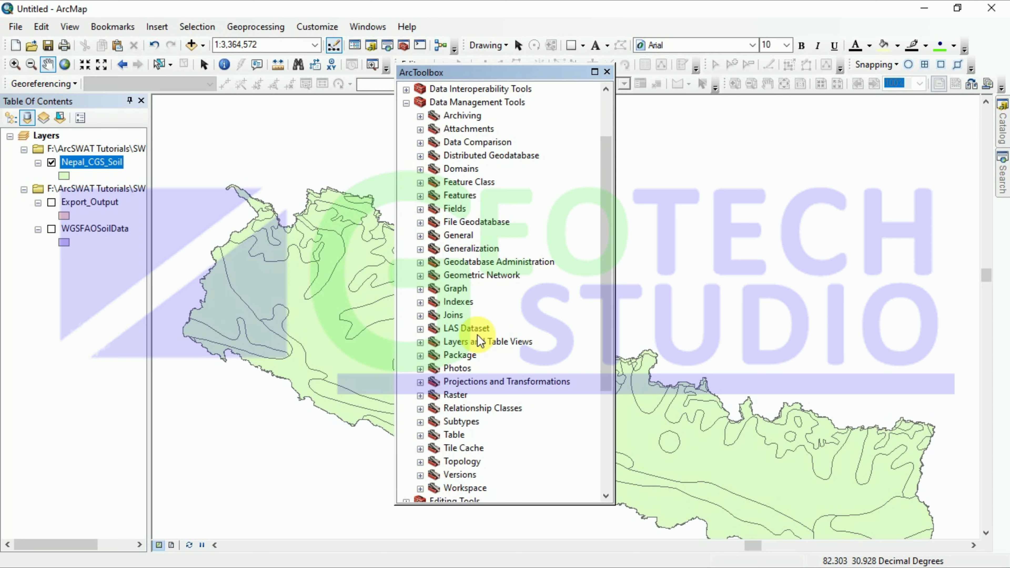
pyautogui.scroll(1, 477, 334)
pyautogui.scroll(-3, 441, 223)
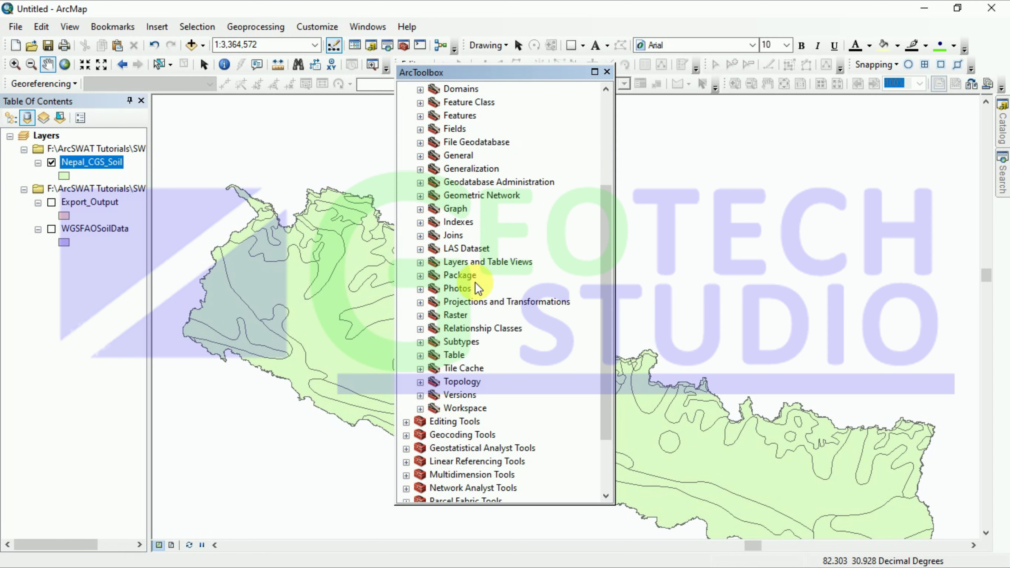
pyautogui.click(420, 315)
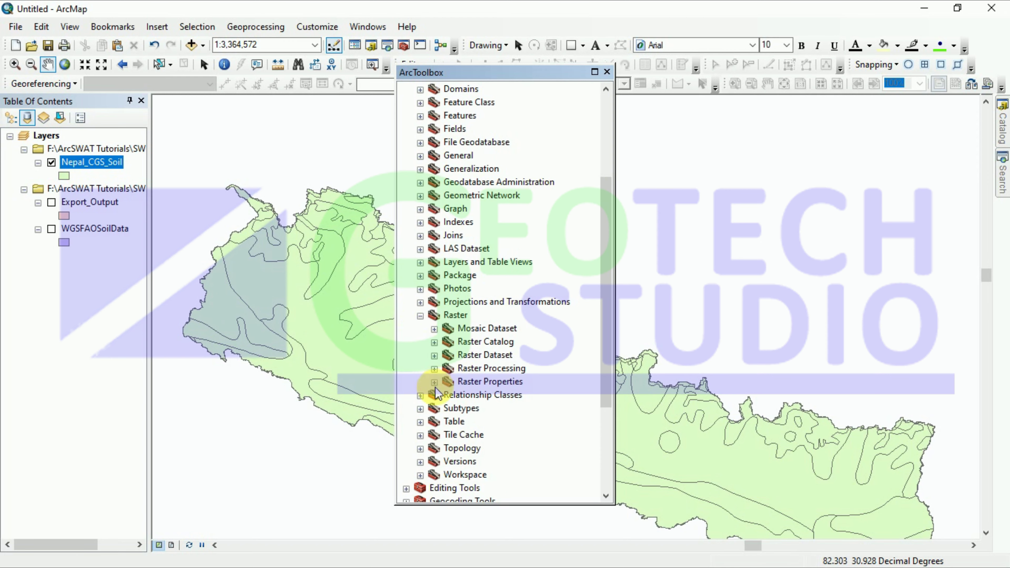
pyautogui.doubleClick(445, 370)
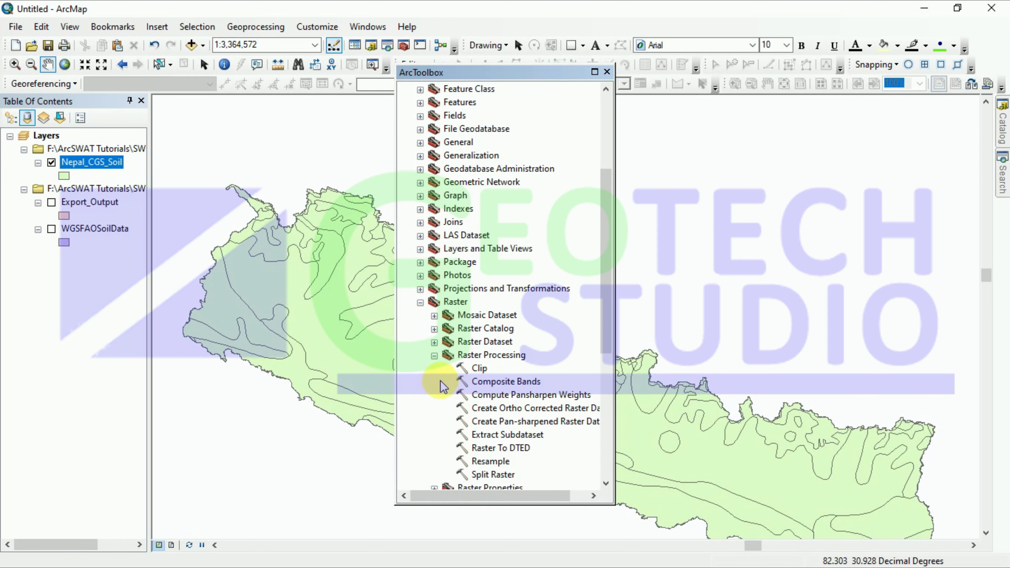
pyautogui.scroll(-1, 527, 378)
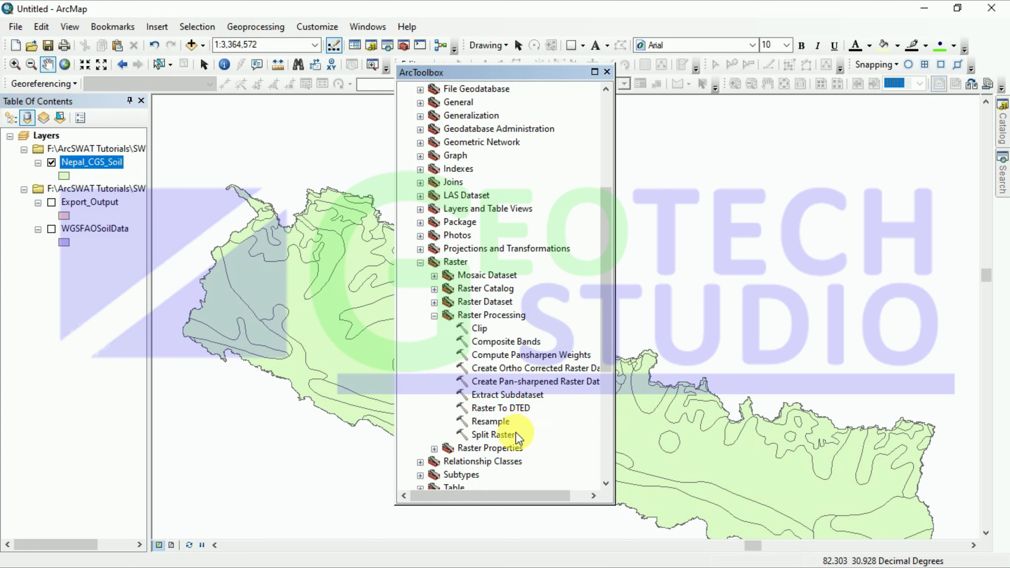
pyautogui.click(433, 317)
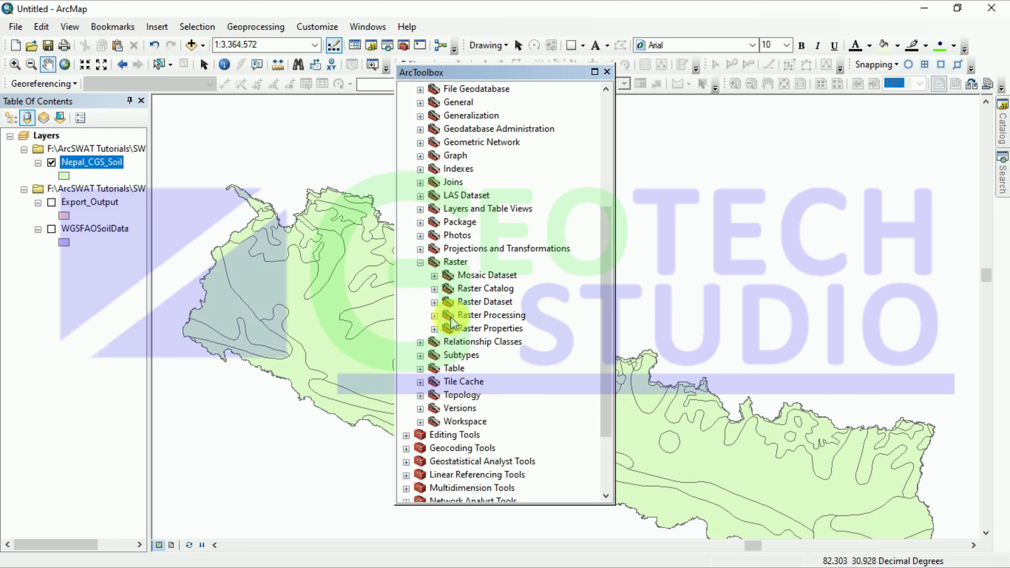
pyautogui.click(435, 289)
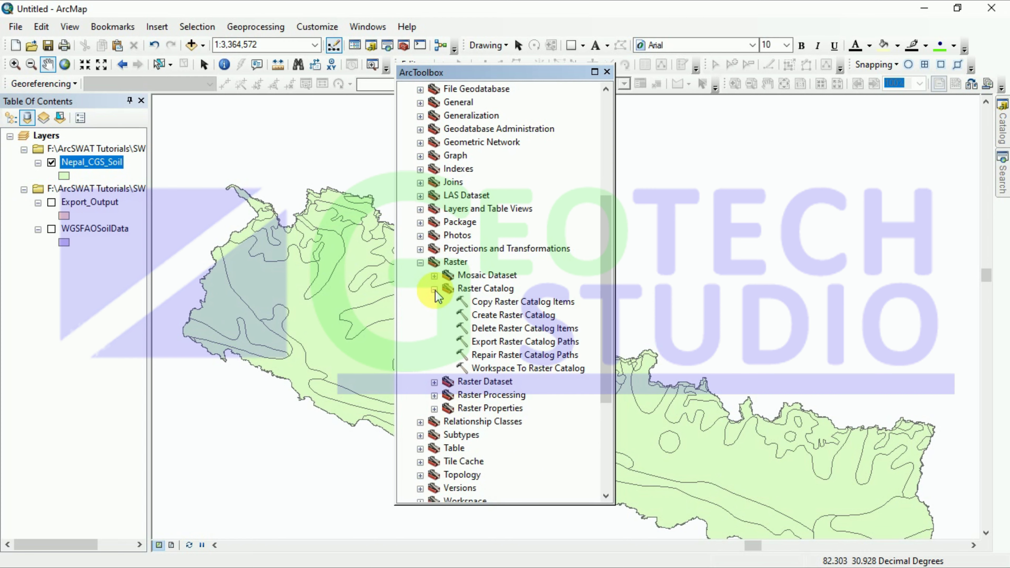
pyautogui.click(434, 289)
pyautogui.click(434, 275)
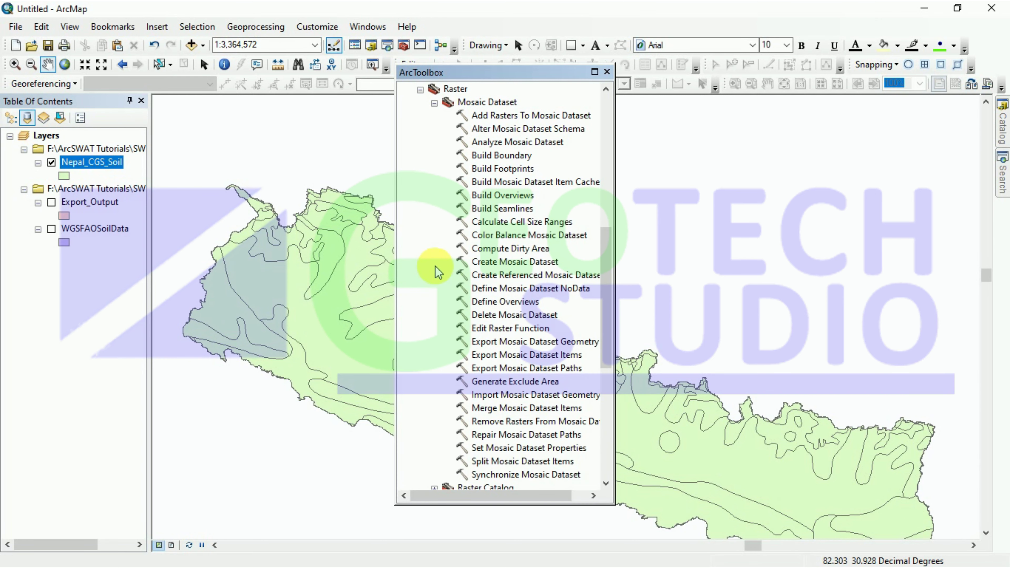
pyautogui.scroll(3, 505, 349)
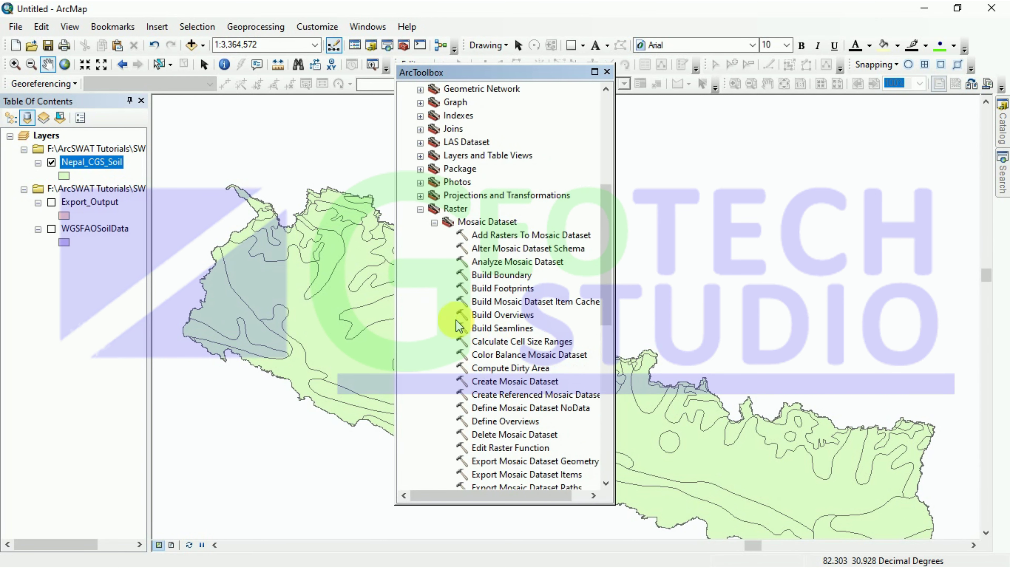
pyautogui.click(433, 222)
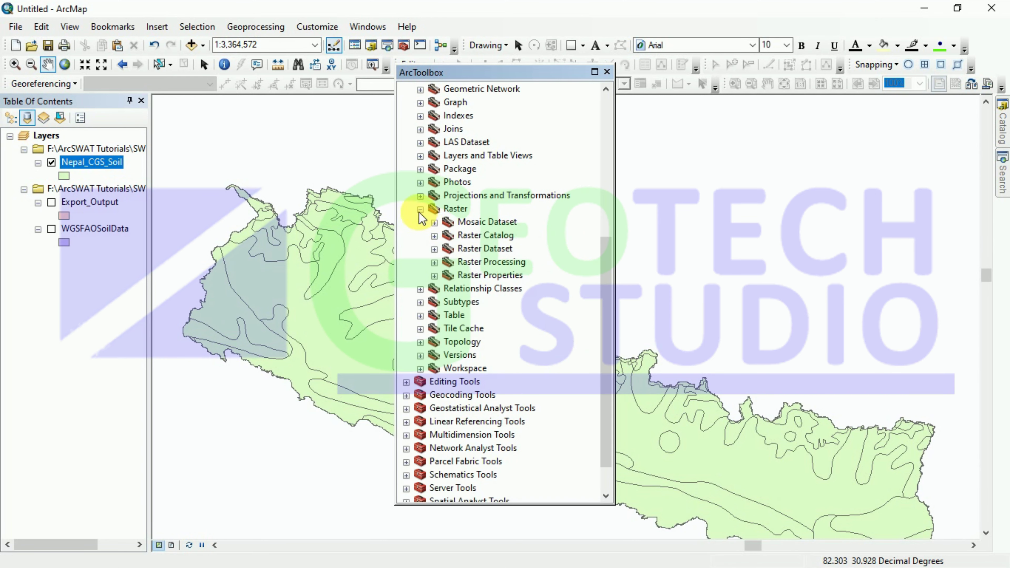
pyautogui.click(419, 209)
pyautogui.click(606, 71)
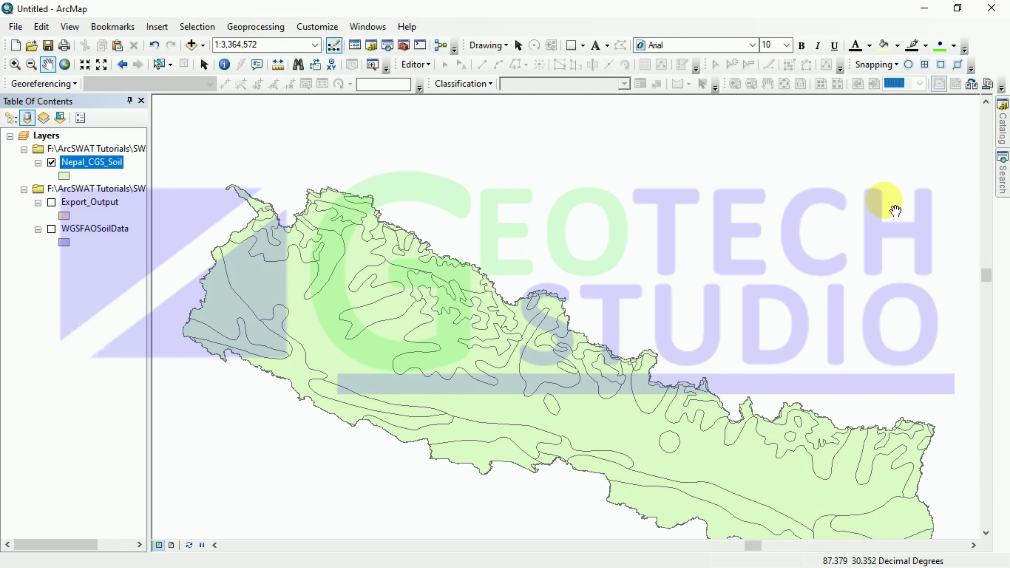
# Open the local search for tools and data.
pyautogui.click(1002, 171)
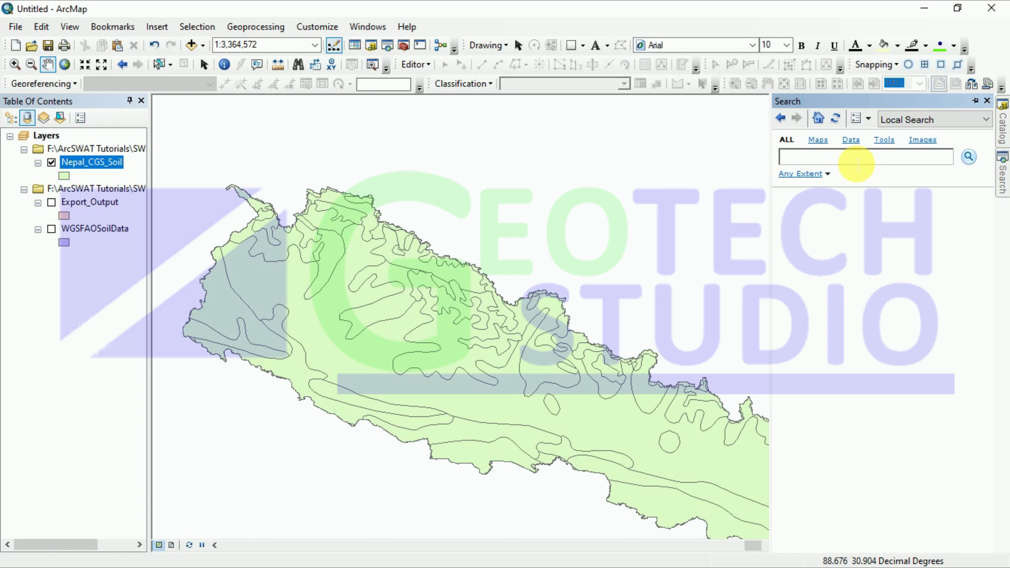
# Search the tools for "polygon to raster" and open the Polygon to Raster conversion tool.
pyautogui.write('r')
pyautogui.press('BackSpace')
pyautogui.write('polygon to raster')
pyautogui.press('Return')
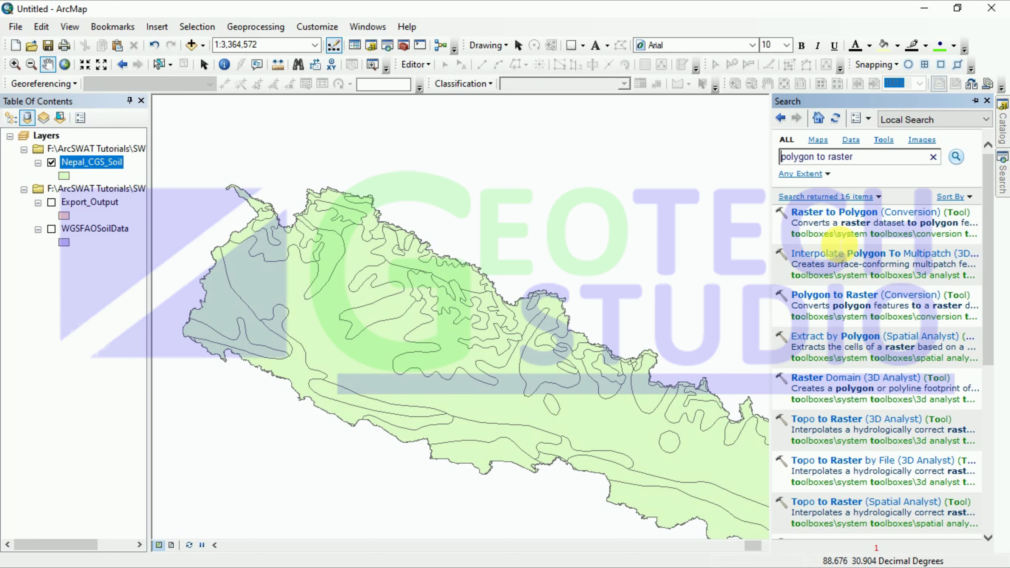
pyautogui.click(827, 243)
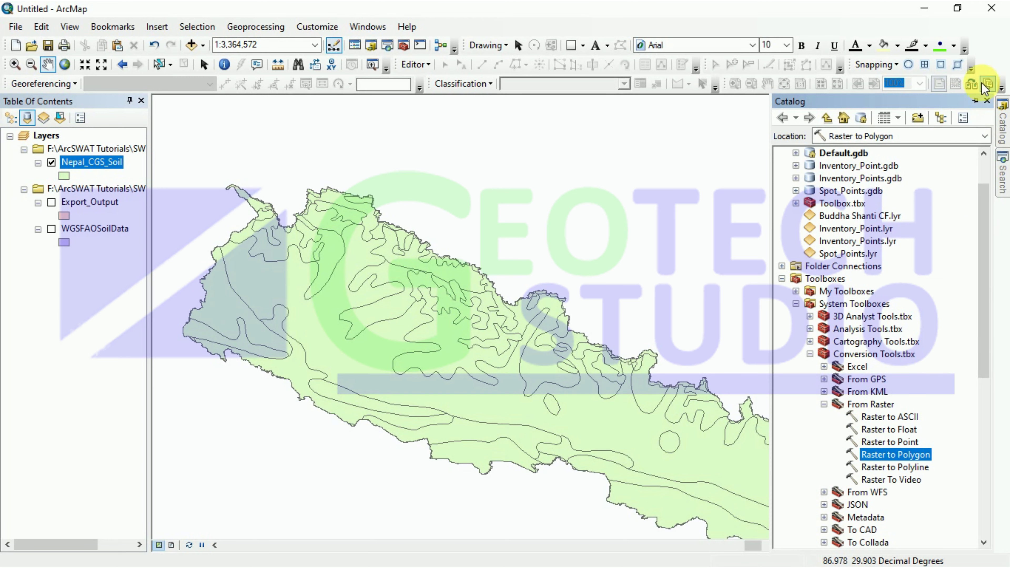
pyautogui.click(1003, 174)
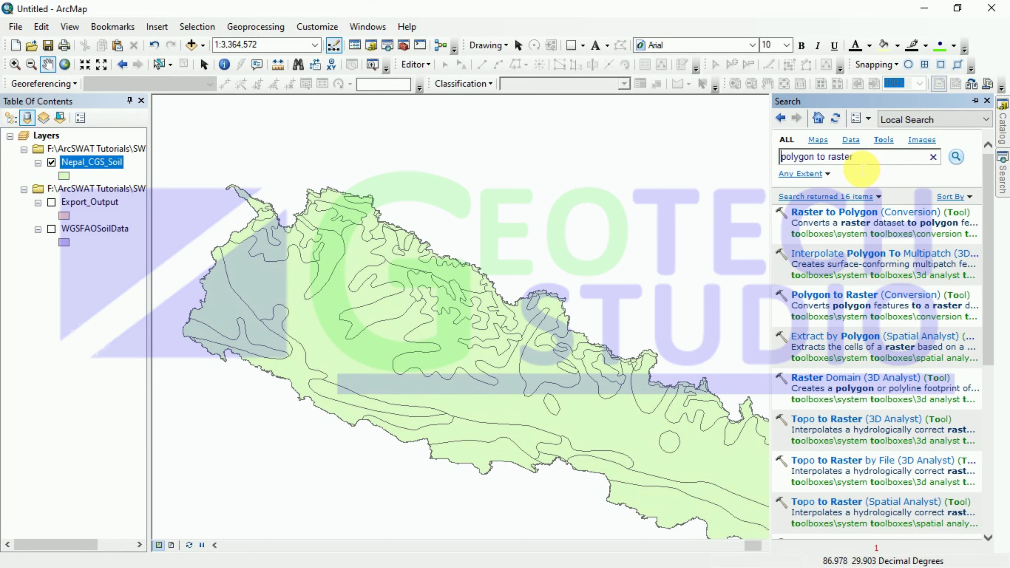
pyautogui.click(837, 295)
pyautogui.click(836, 318)
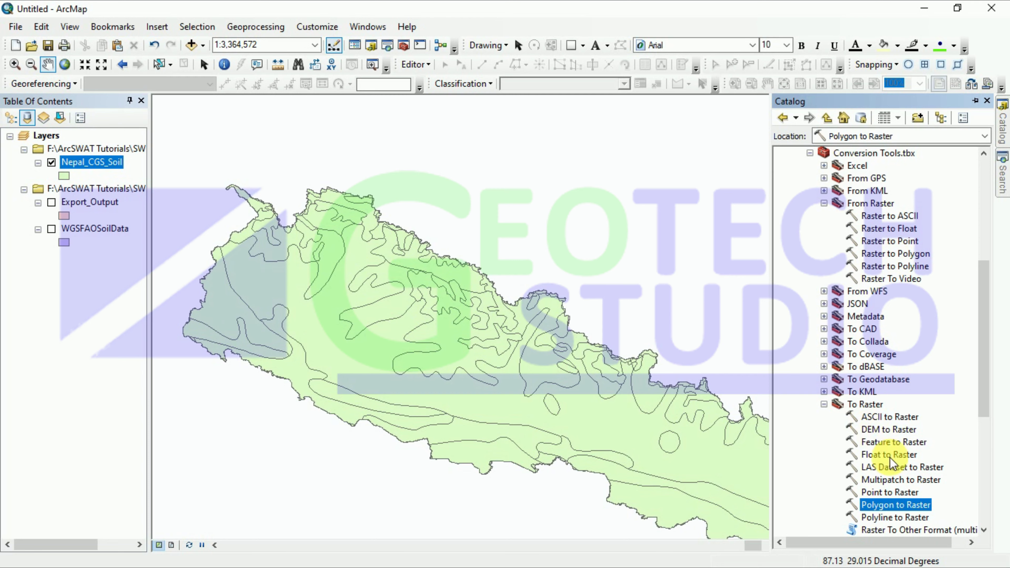
pyautogui.doubleClick(891, 503)
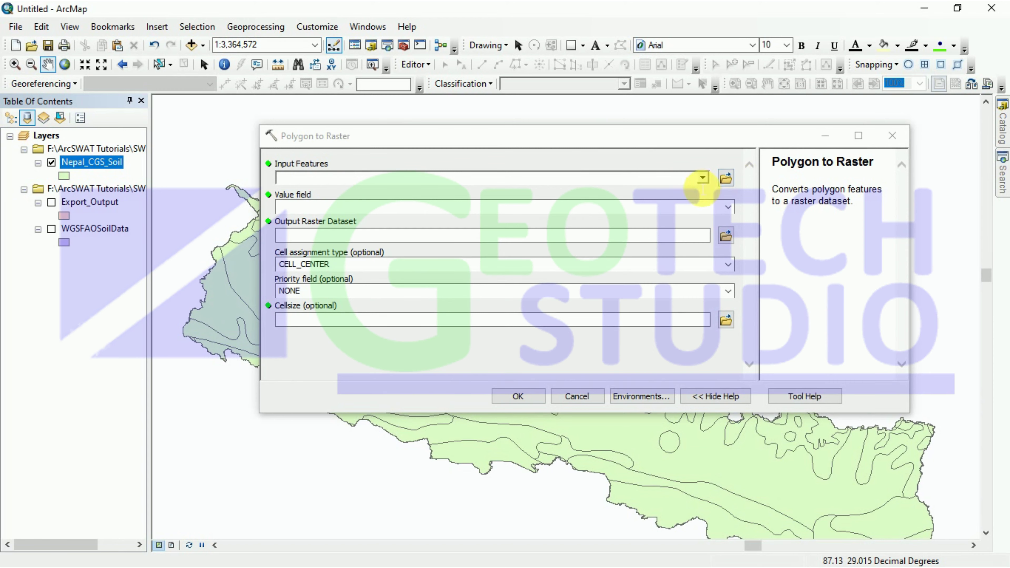
# Choose Nepal_CGS_Soil as the input features and SNUM as the value field for the raster conversion.
pyautogui.click(702, 177)
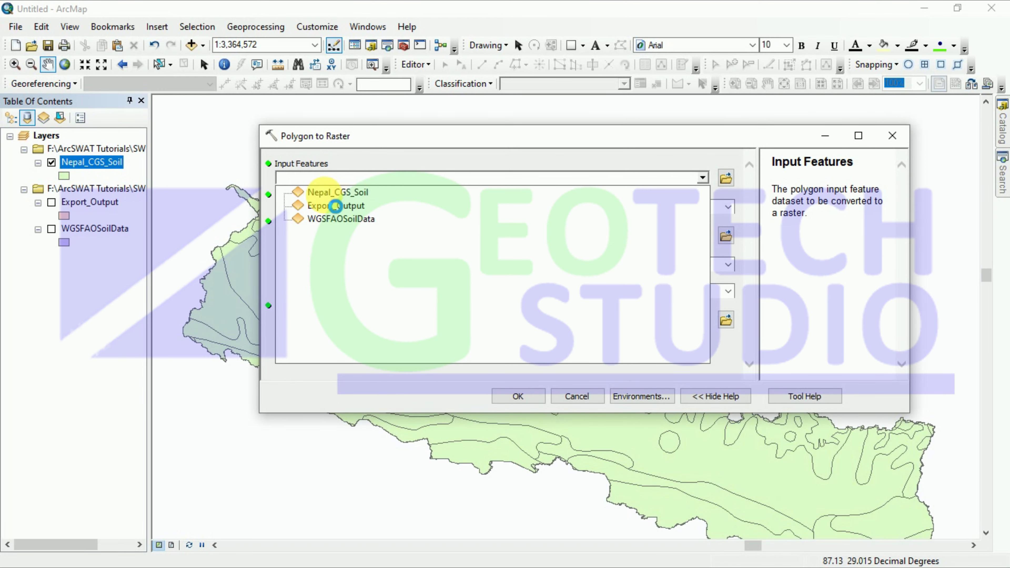
pyautogui.click(325, 194)
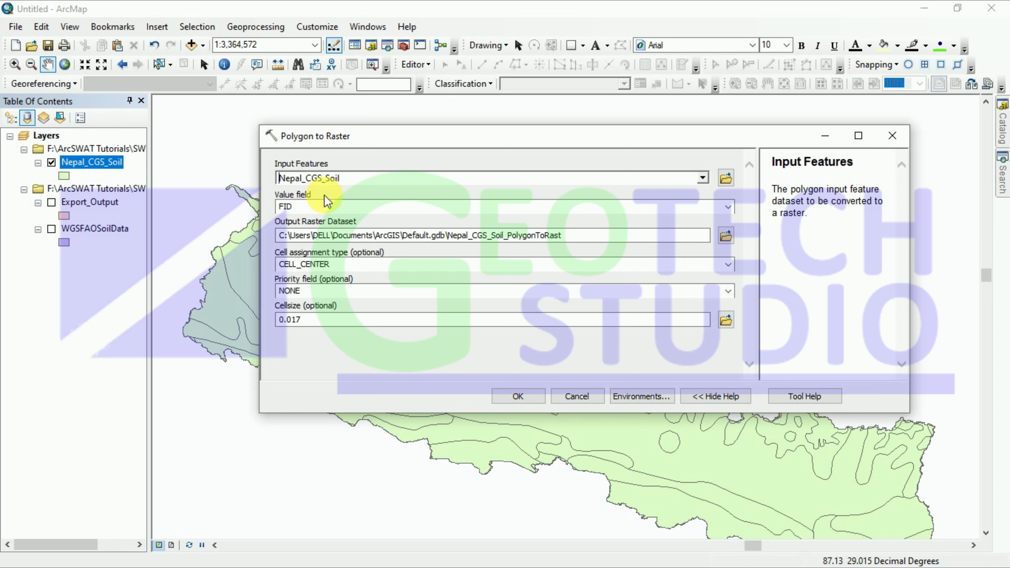
pyautogui.click(728, 206)
pyautogui.click(320, 230)
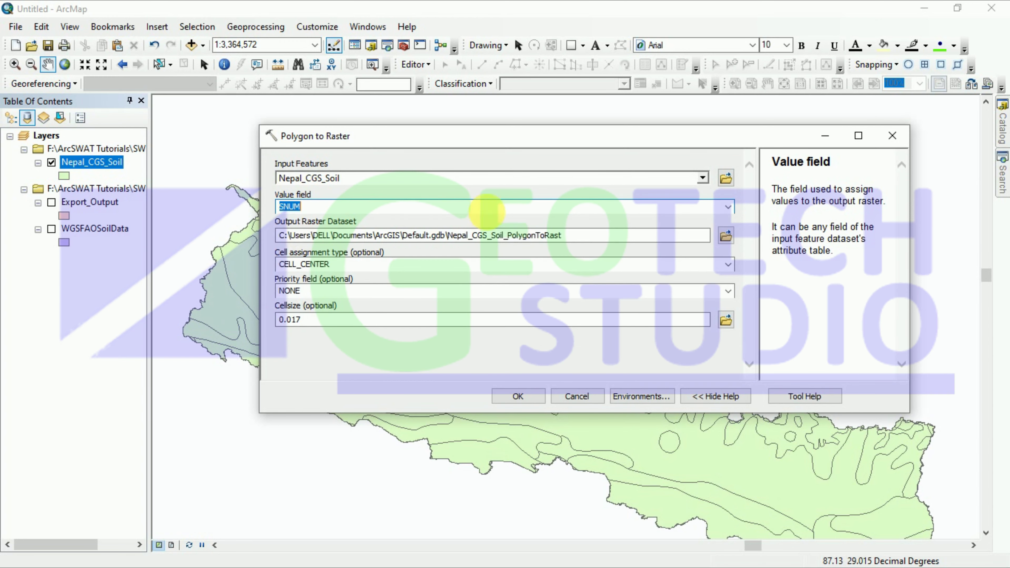
# Set the output cell size of the raster conversion to 0.05.
pyautogui.click(311, 326)
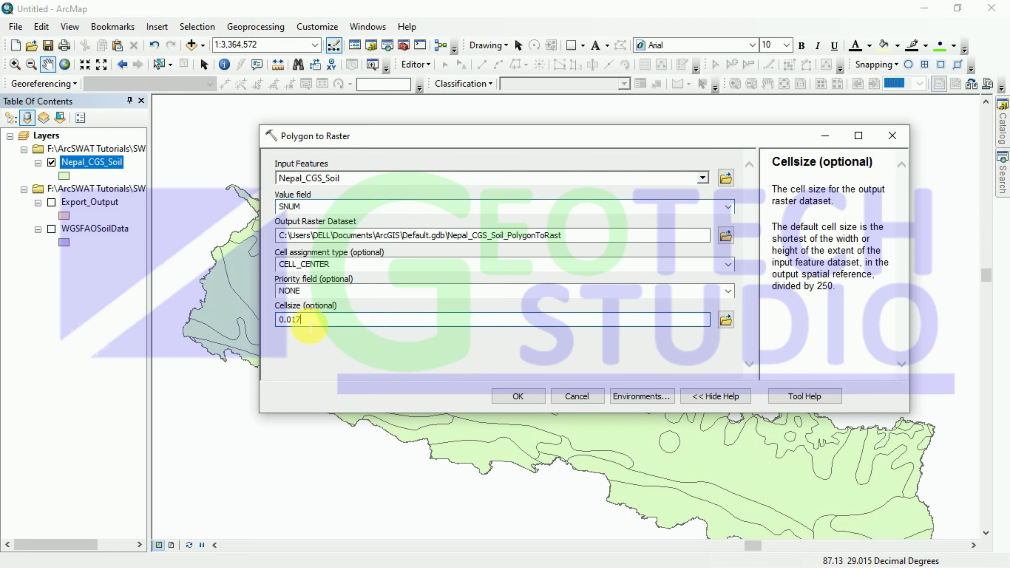
pyautogui.click(299, 336)
pyautogui.moveTo(311, 319); pyautogui.dragTo(291, 320)
pyautogui.write('5')
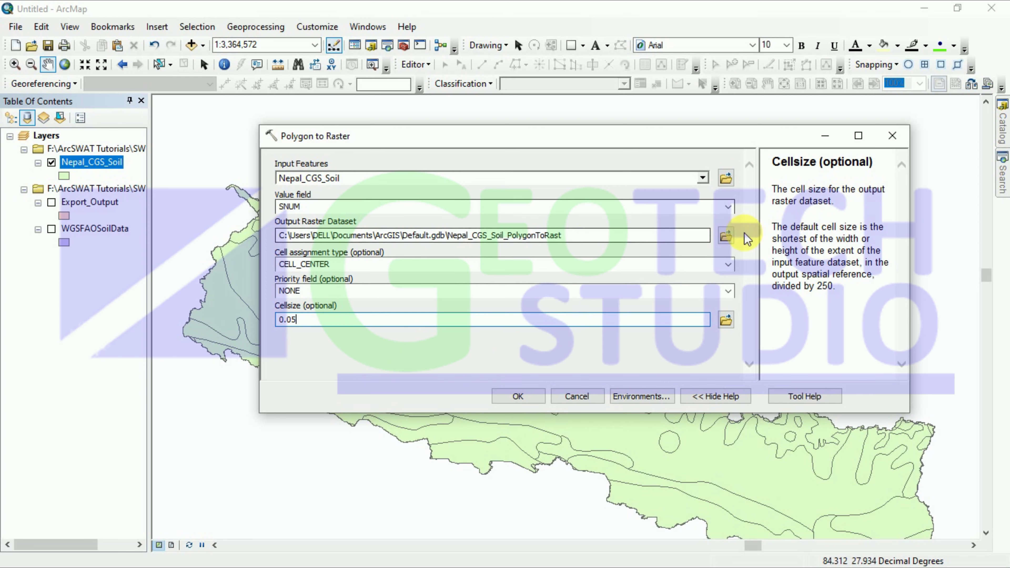
# Set the output raster to Nepal_Soil_Map.tif in the DSMW folder of SWAT Data and run the conversion.
pyautogui.click(726, 236)
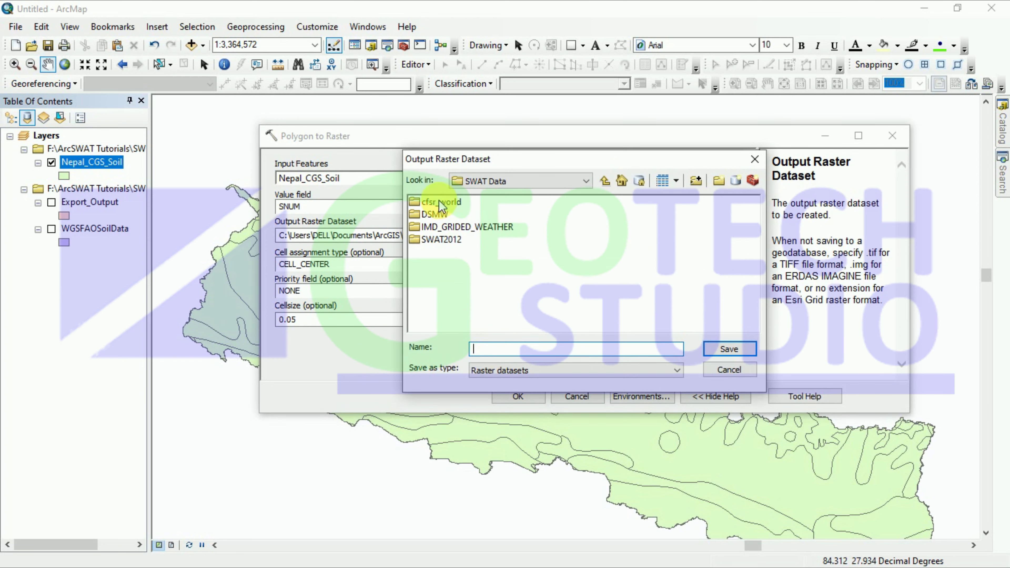
pyautogui.doubleClick(435, 214)
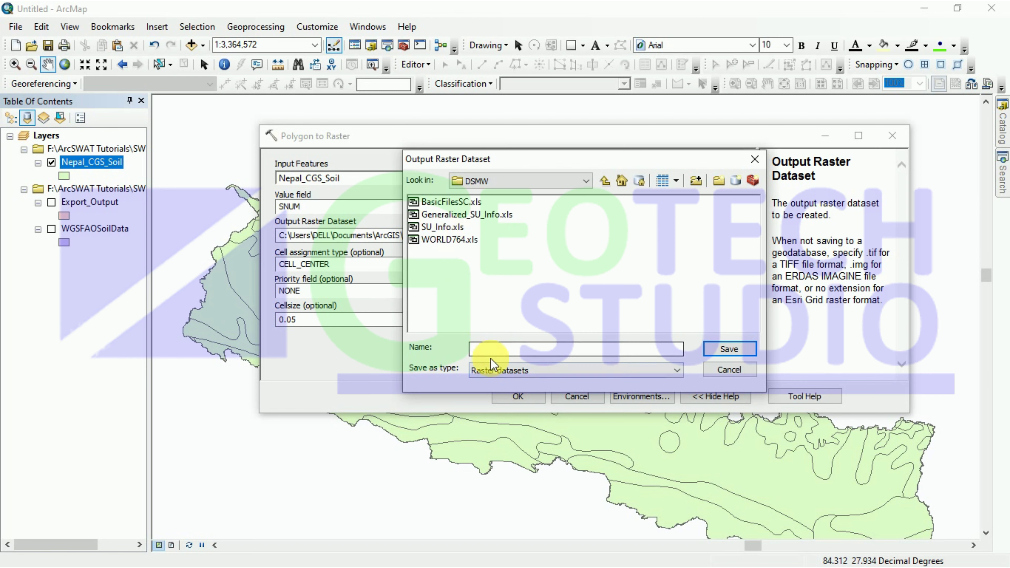
pyautogui.click(493, 350)
pyautogui.write('C')
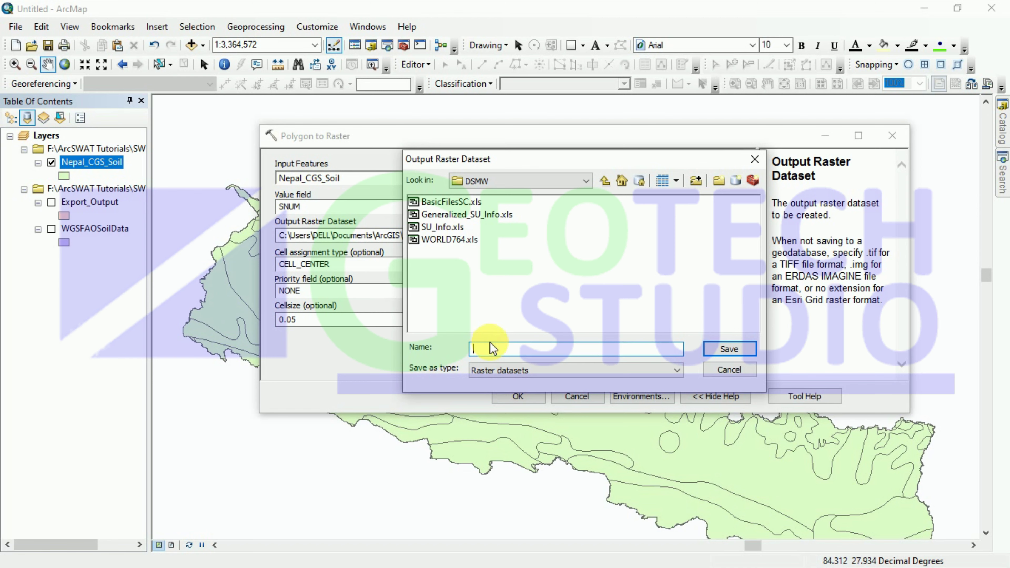
pyautogui.write('S')
pyautogui.press('BackSpace')
pyautogui.write('Nepal_Soil_Map')
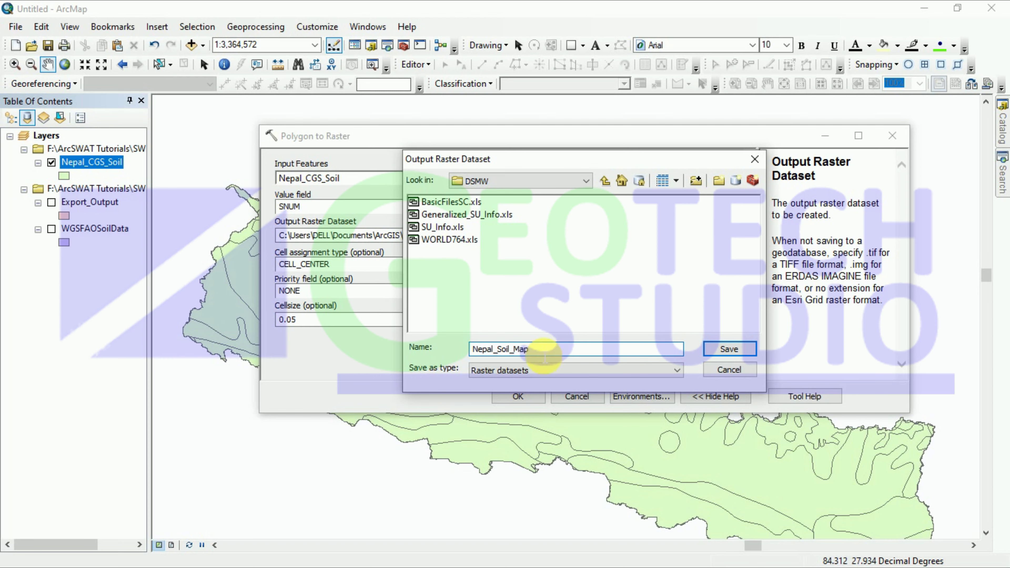
pyautogui.write('.tif')
pyautogui.click(728, 348)
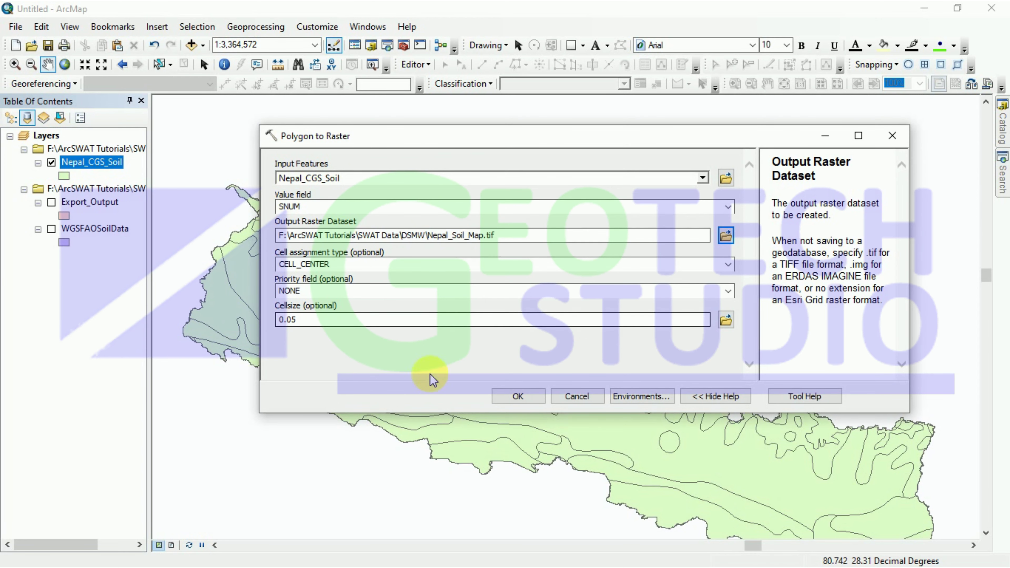
pyautogui.click(504, 393)
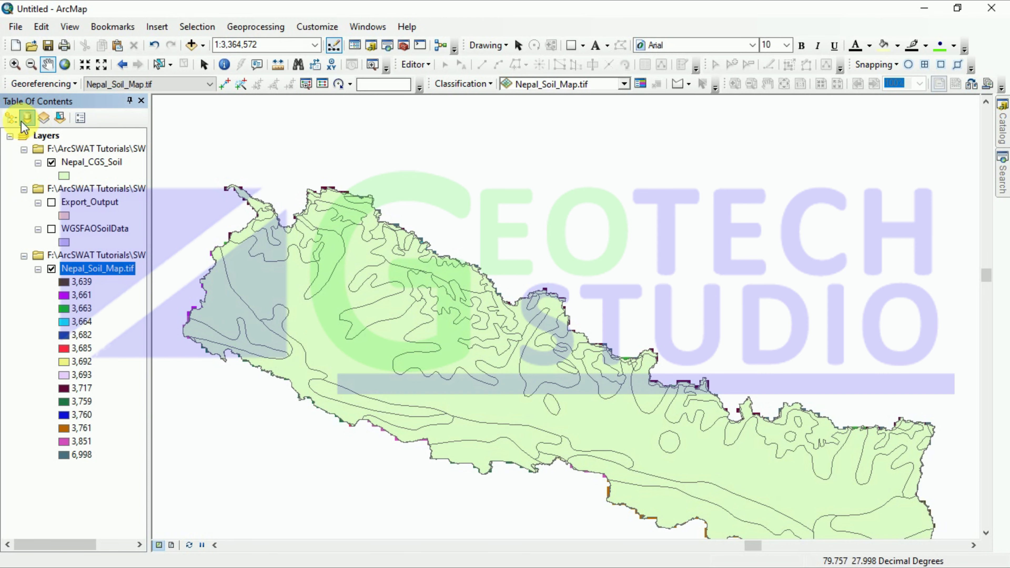
# List the layers by drawing order and move Nepal_Soil_Map.tif above the other layers.
pyautogui.click(10, 118)
pyautogui.moveTo(79, 230); pyautogui.dragTo(78, 150)
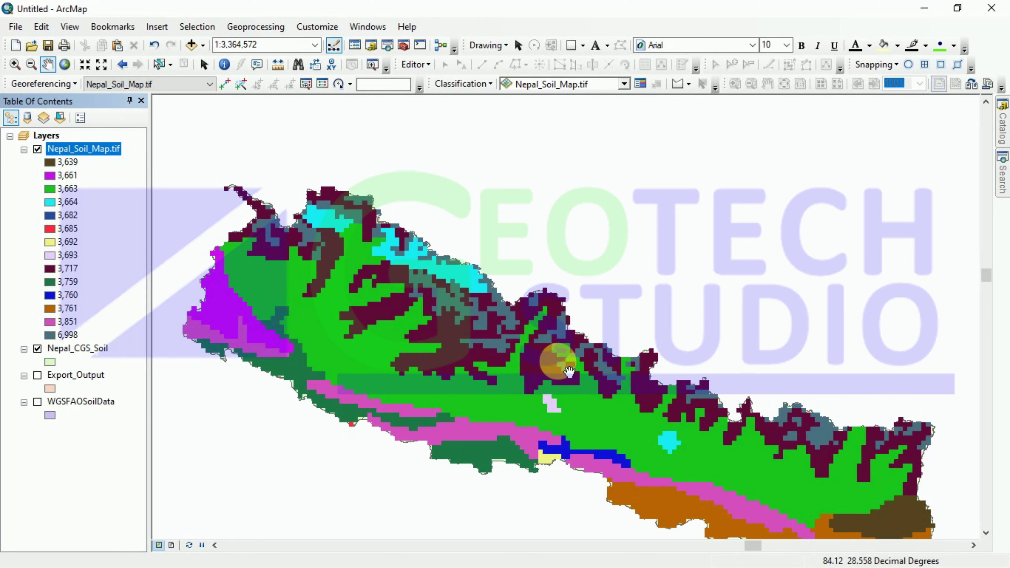
# Examine the soil classes and cell edges of Nepal_Soil_Map.tif against the Nepal_CGS_Soil boundary at several scales.
pyautogui.scroll(-2, 557, 362)
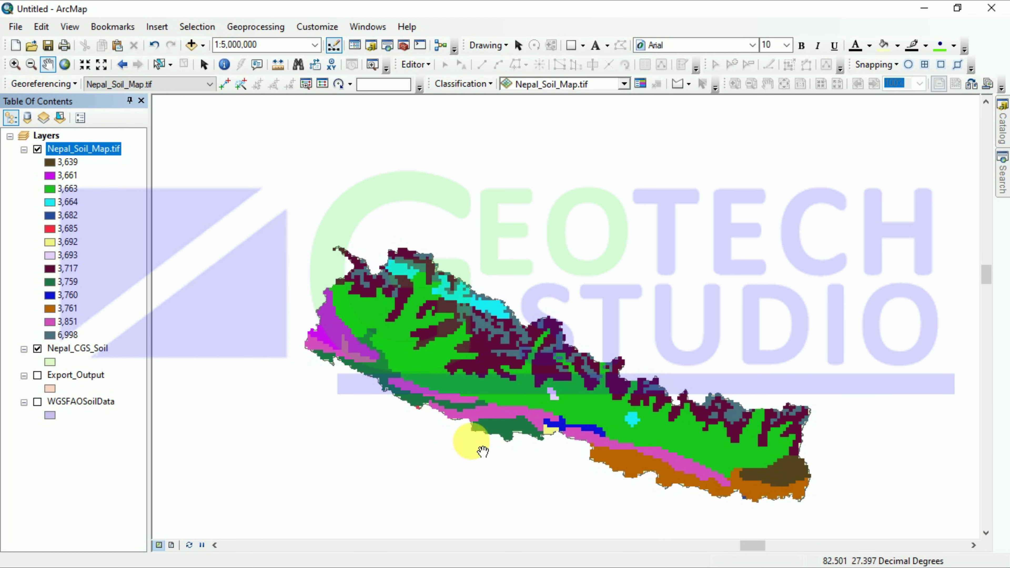
pyautogui.moveTo(561, 421); pyautogui.dragTo(528, 342)
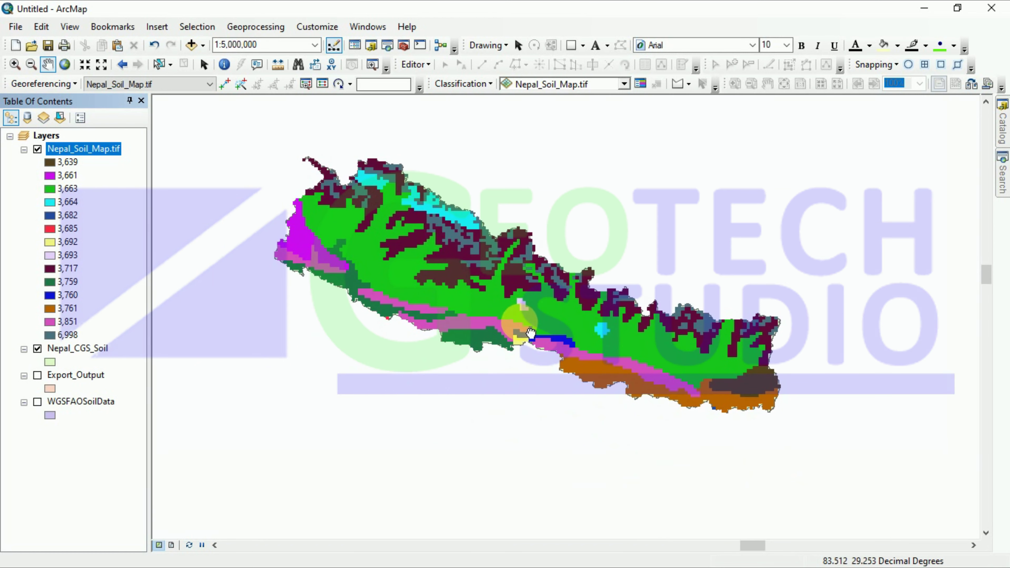
pyautogui.scroll(-1, 541, 340)
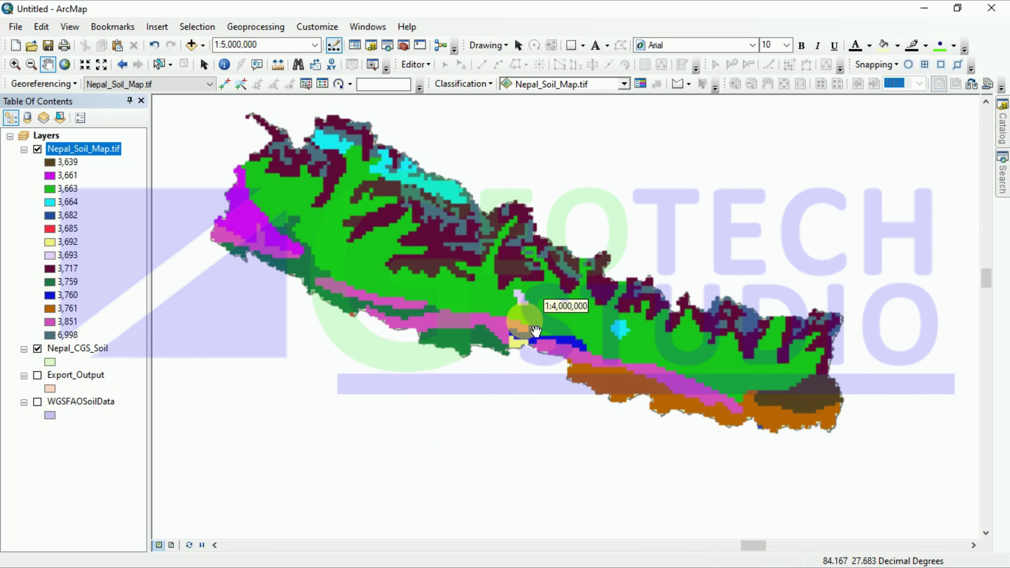
pyautogui.scroll(1, 536, 330)
pyautogui.click(478, 290)
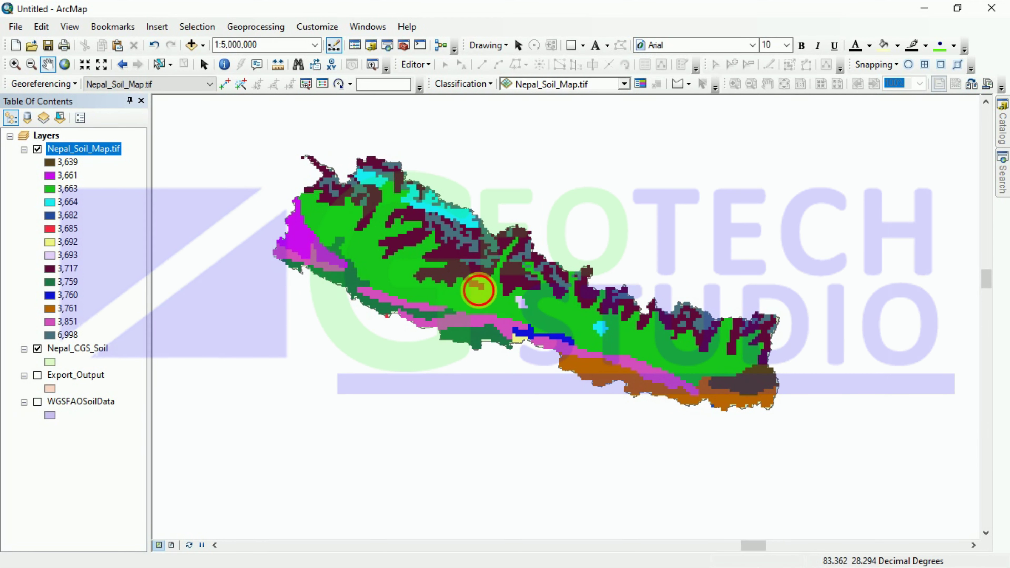
pyautogui.moveTo(478, 290); pyautogui.dragTo(540, 306)
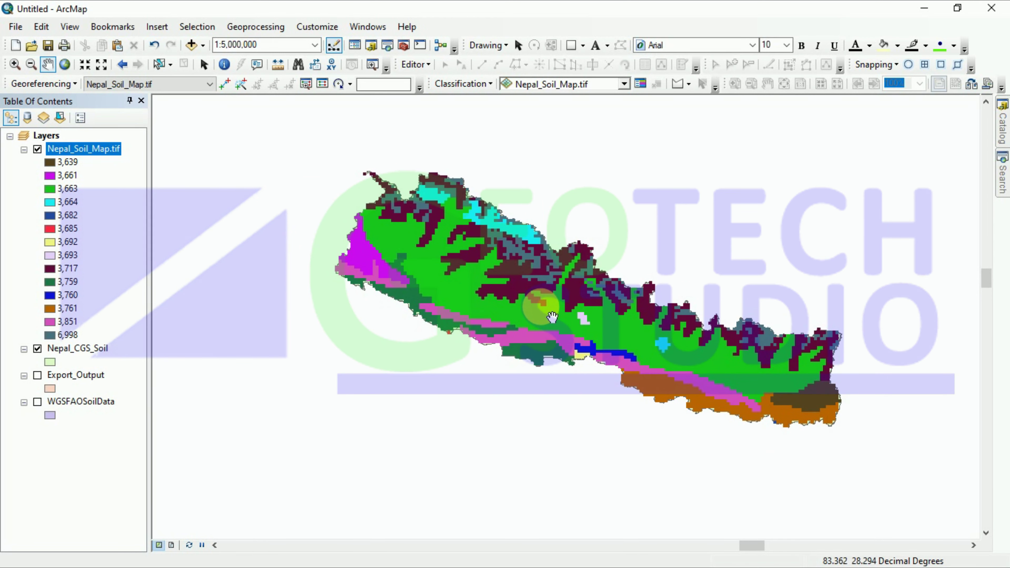
pyautogui.scroll(-4, 552, 318)
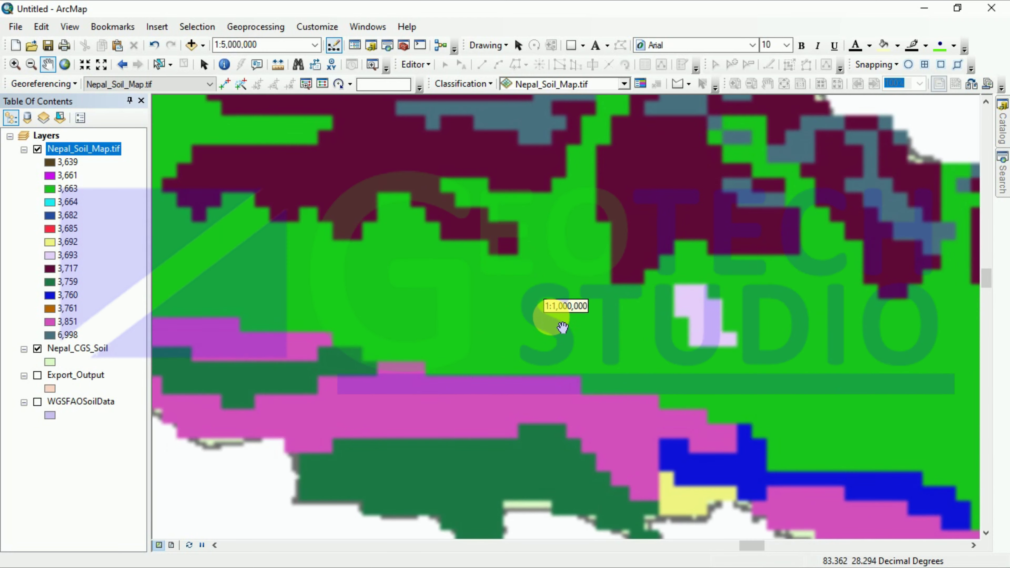
pyautogui.scroll(3, 597, 384)
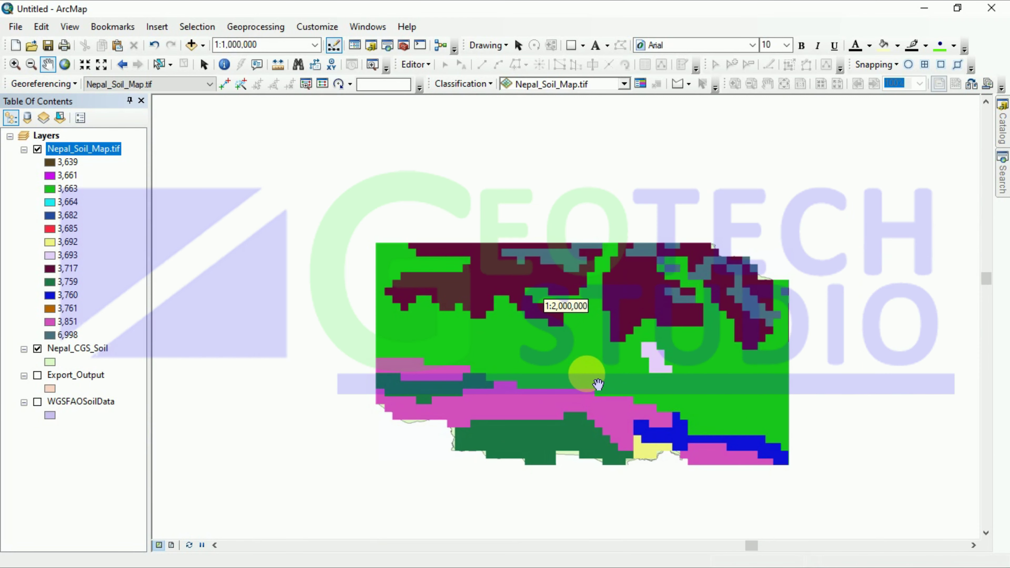
pyautogui.scroll(2, 598, 393)
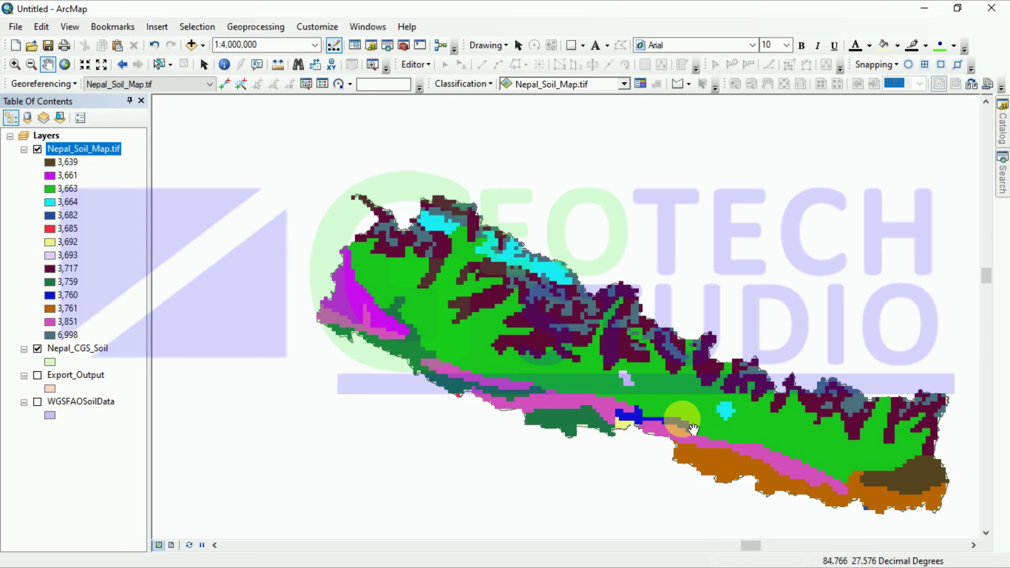
pyautogui.scroll(-3, 642, 413)
pyautogui.scroll(8, 636, 422)
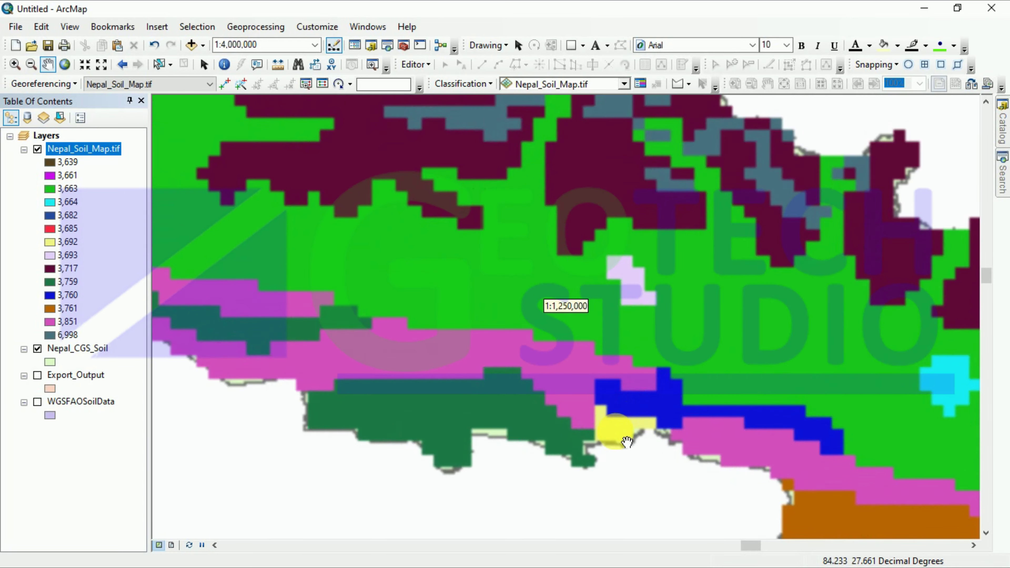
pyautogui.scroll(-6, 632, 437)
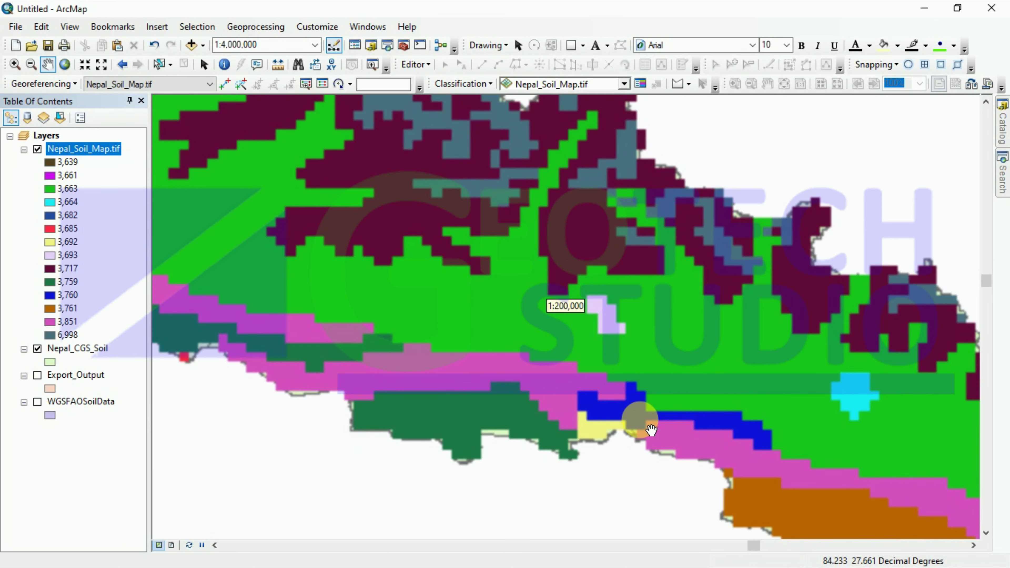
pyautogui.scroll(-4, 650, 430)
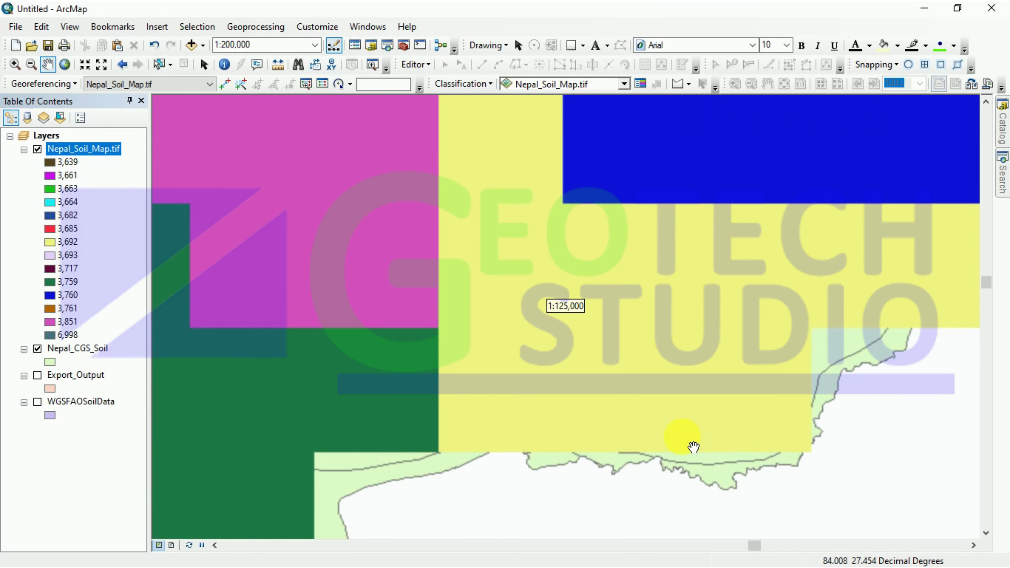
pyautogui.scroll(2, 693, 448)
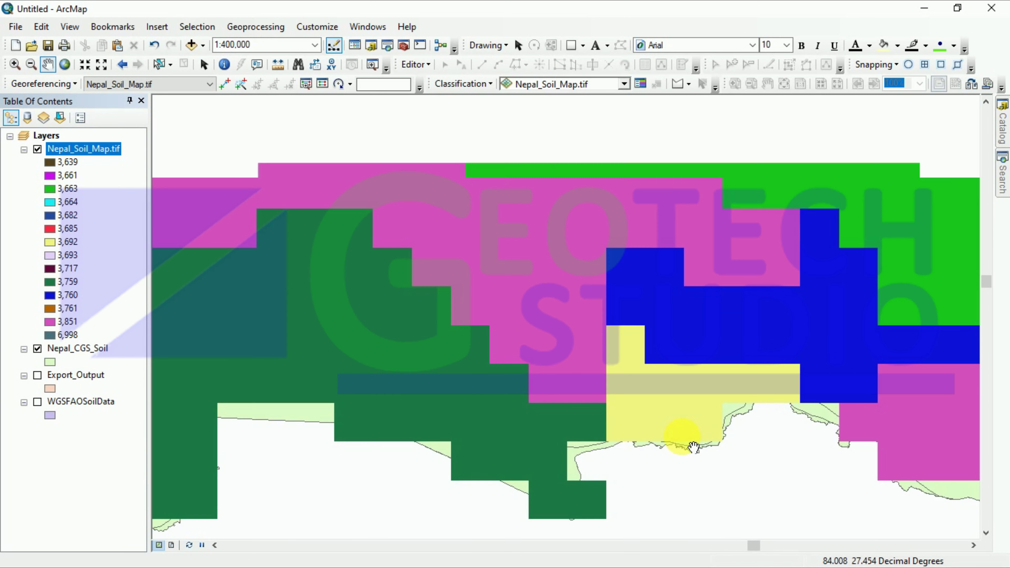
pyautogui.scroll(2, 693, 447)
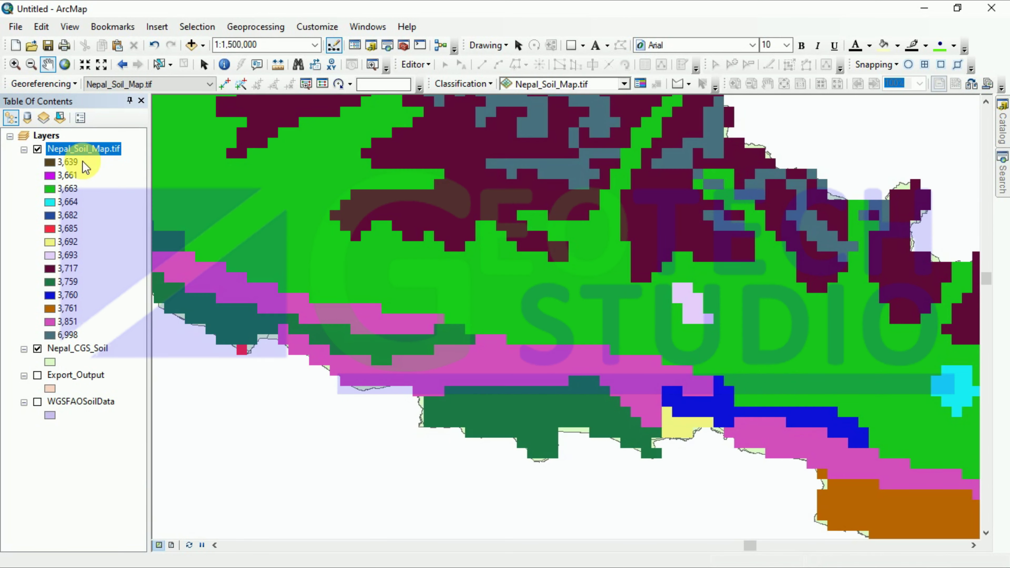
pyautogui.scroll(-1, 525, 350)
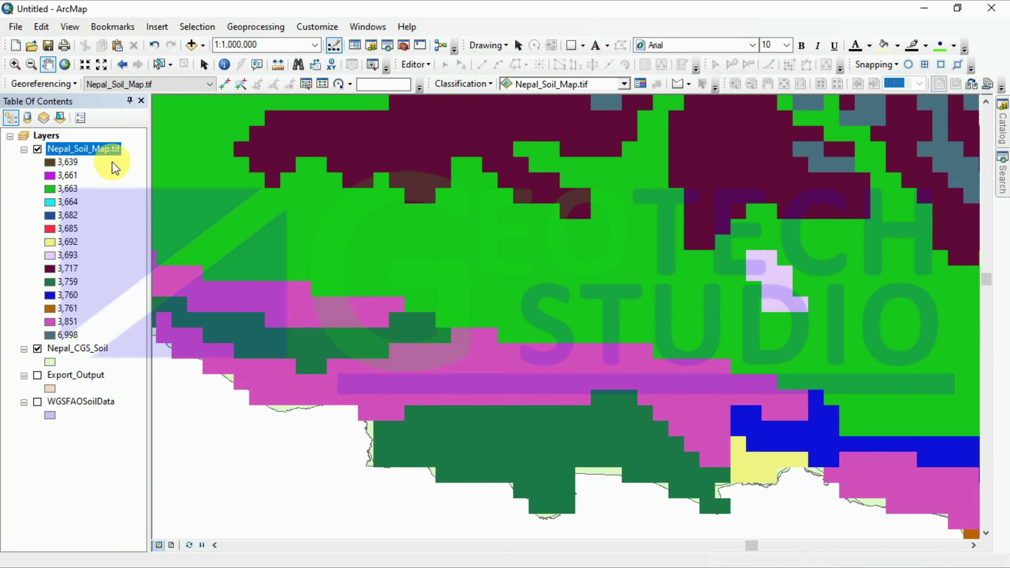
# Review the values and cell counts in the attribute table of Nepal_Soil_Map.tif and close the table.
pyautogui.rightClick(105, 147)
pyautogui.click(147, 189)
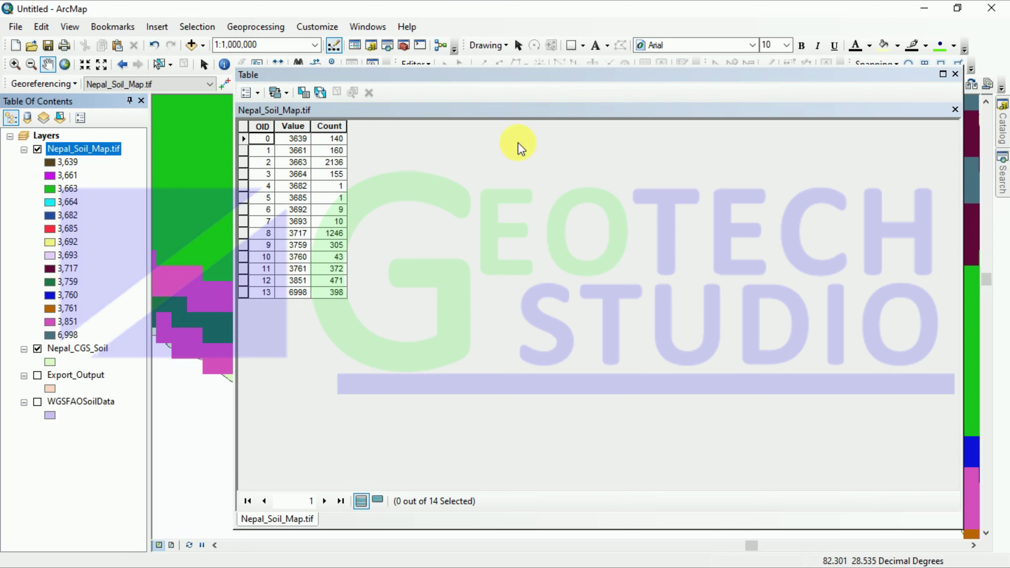
pyautogui.click(957, 75)
# Zoom the map to the full extent of the Nepal_Soil_Map.tif layer.
pyautogui.scroll(-1, 377, 354)
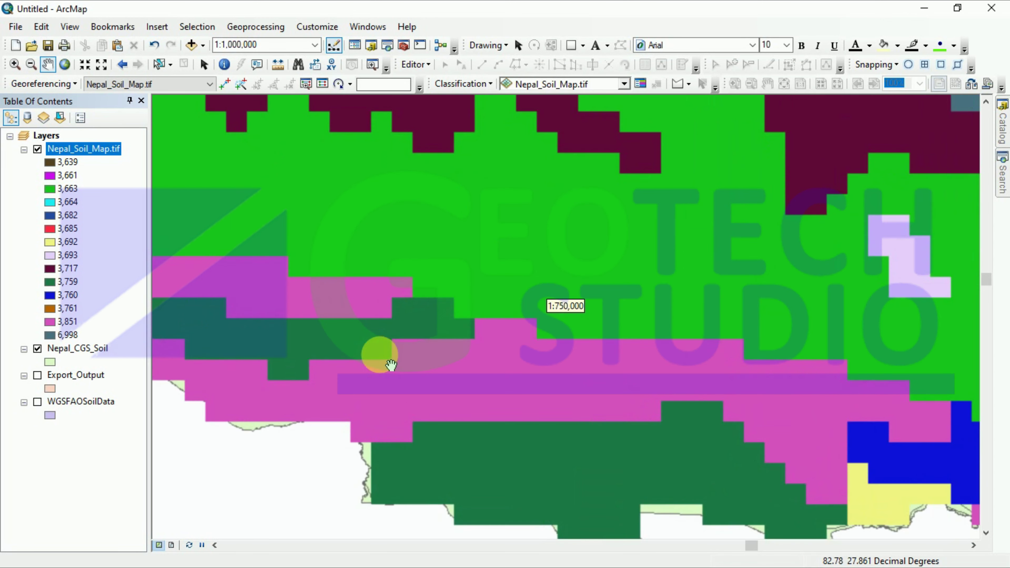
pyautogui.rightClick(85, 153)
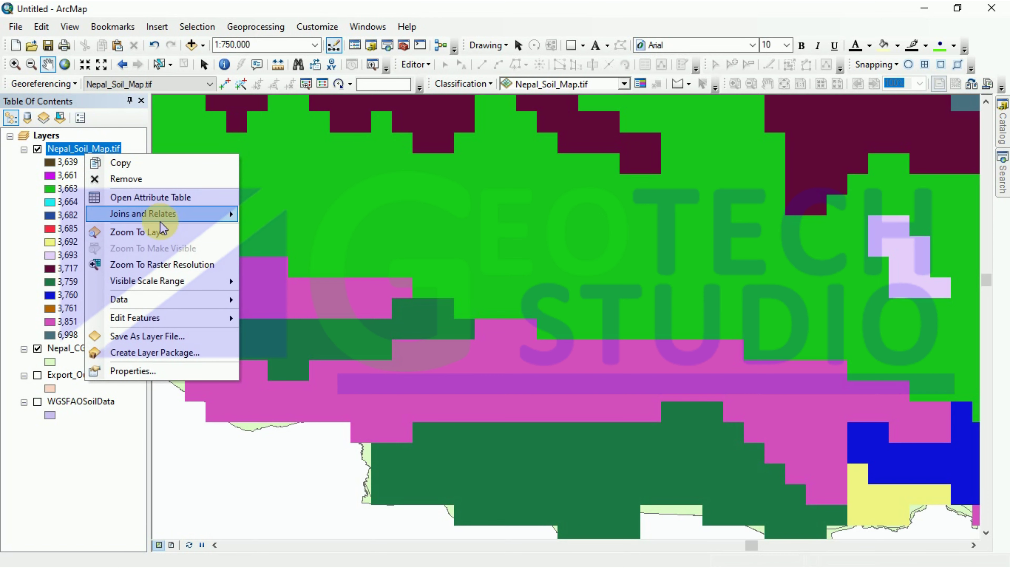
pyautogui.click(161, 231)
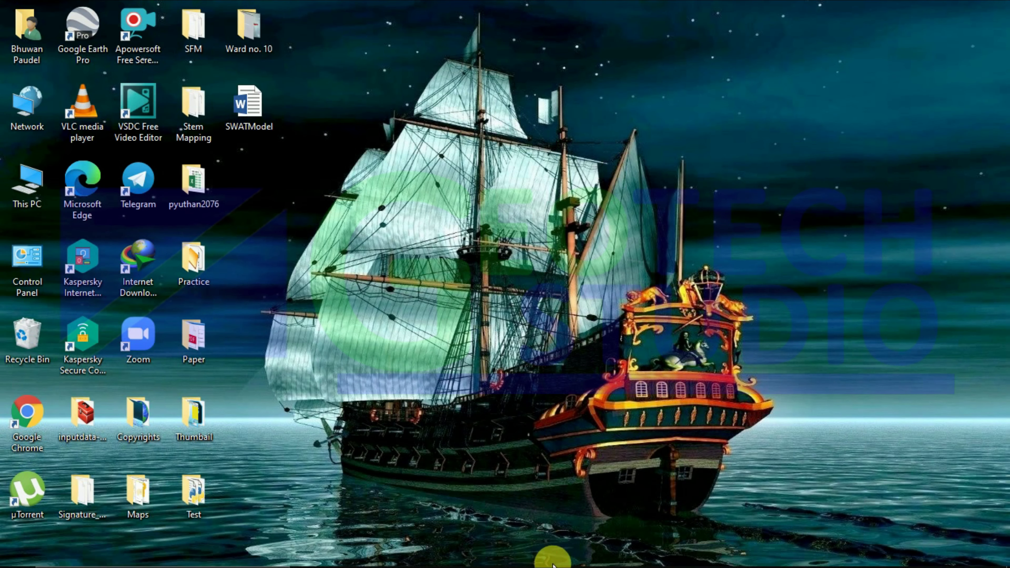
# Switch to ArcMap and remove the plain DSMW layer from the map.
pyautogui.click(457, 555)
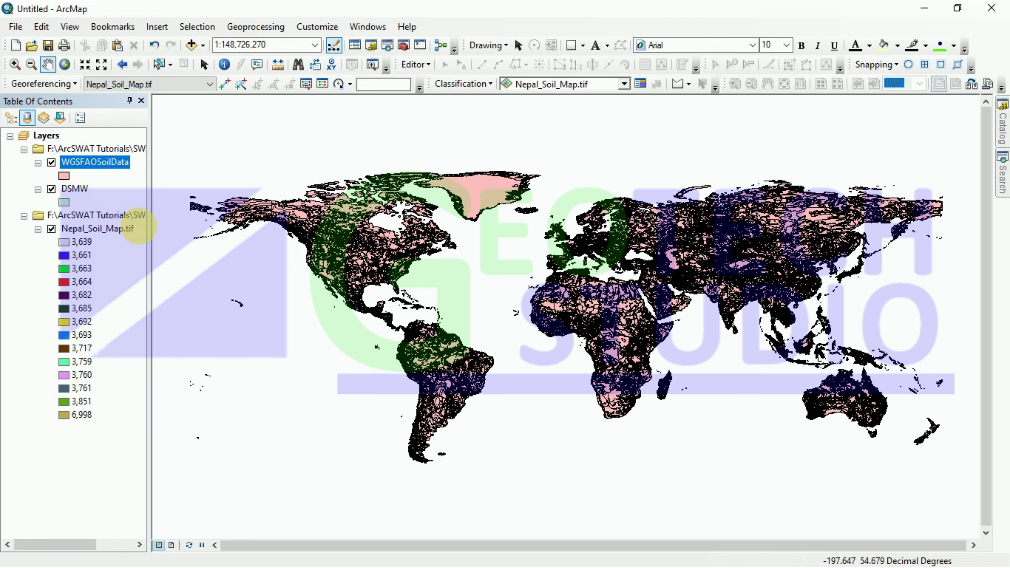
pyautogui.rightClick(71, 190)
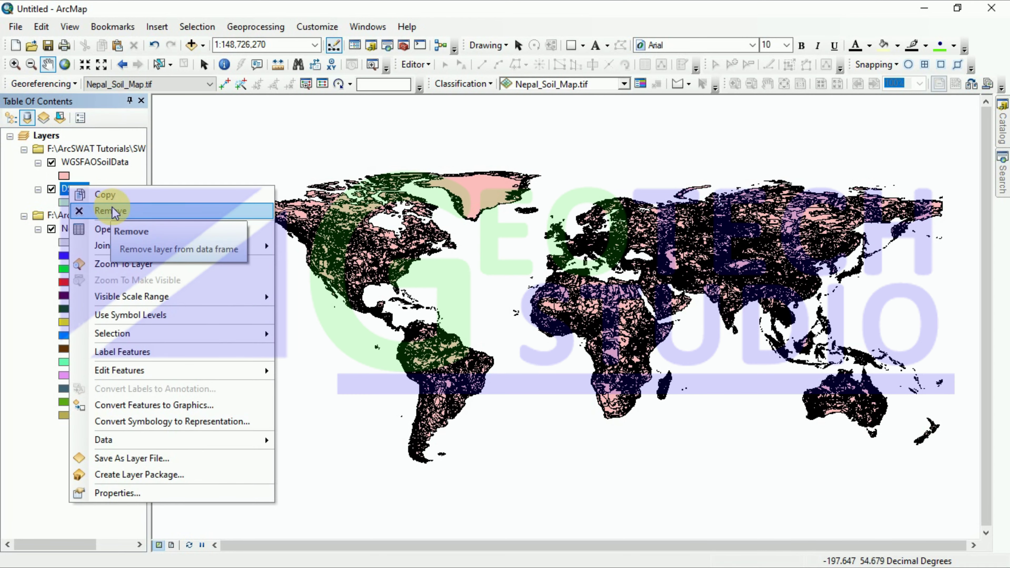
pyautogui.click(115, 213)
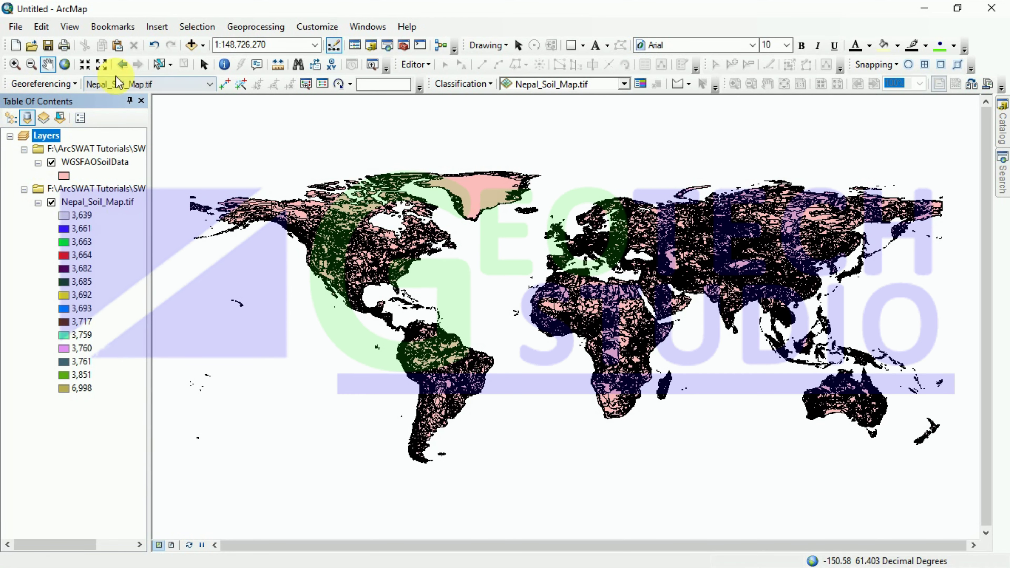
# Add the DSMW.lyr layer file from the DSMW folder to the map.
pyautogui.click(191, 45)
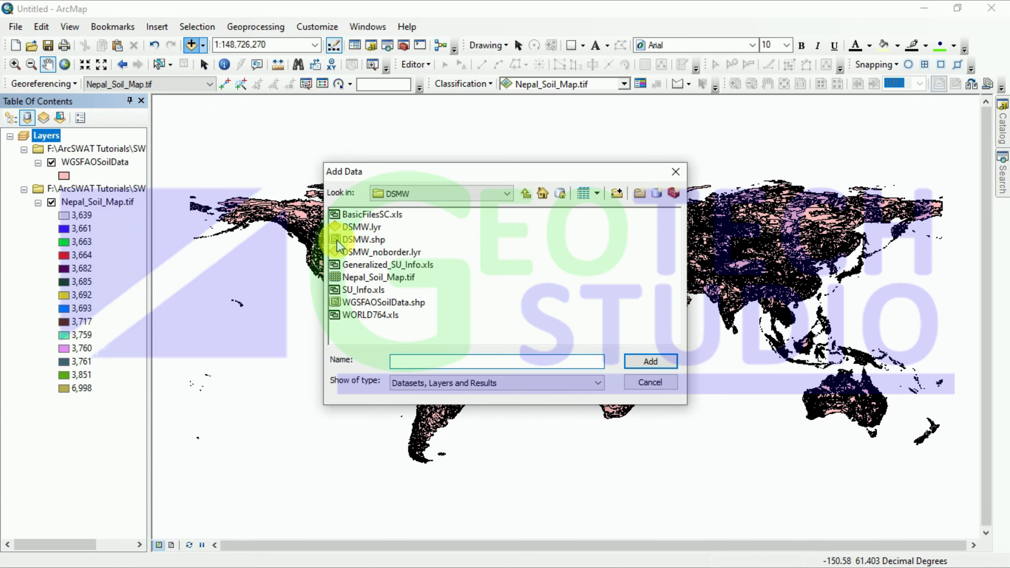
pyautogui.click(360, 227)
pyautogui.click(650, 361)
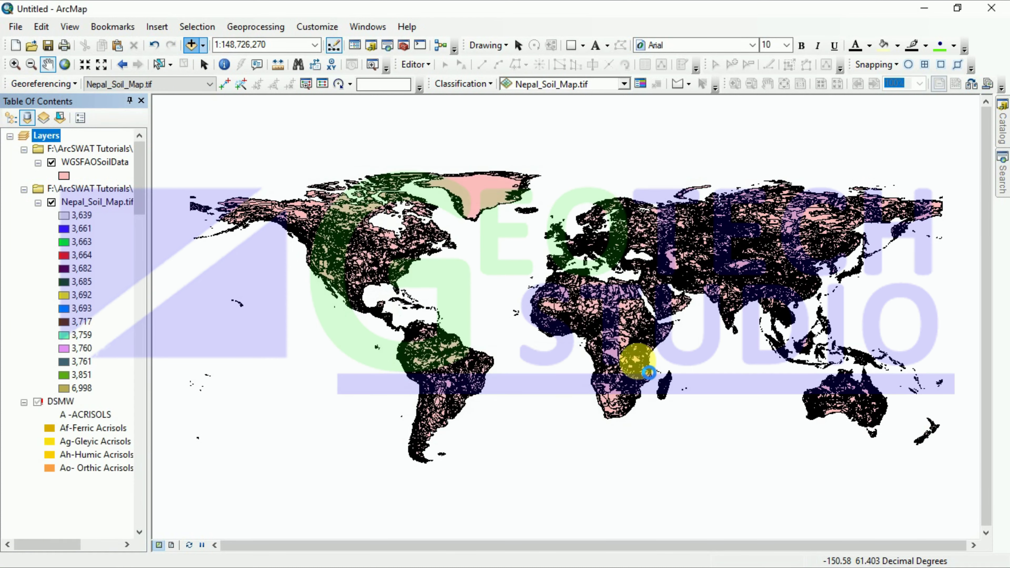
# Repair the broken data source of the added DSMW layer by pointing it to WGSFAOSoilData.shp.
pyautogui.rightClick(64, 403)
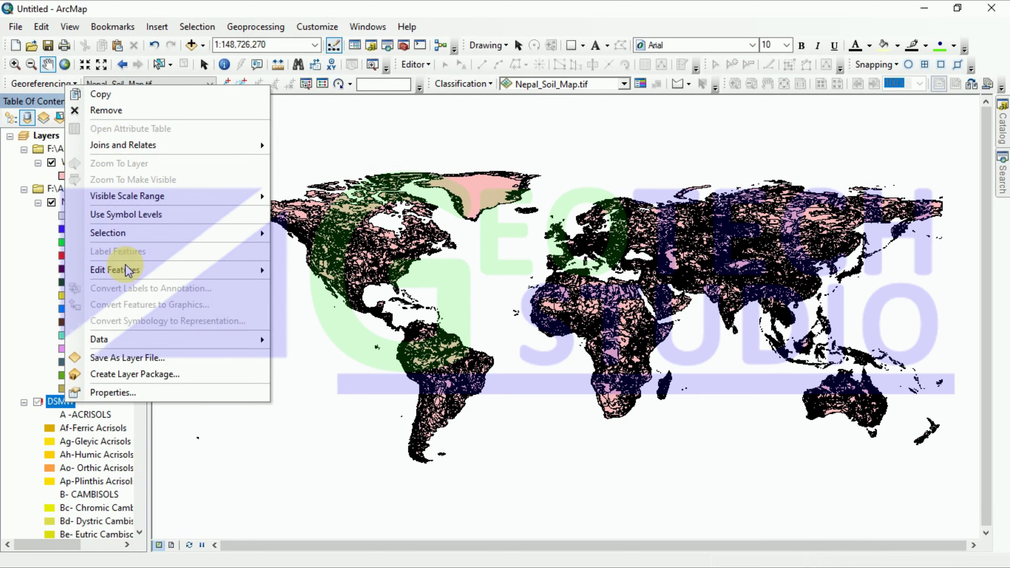
pyautogui.moveTo(259, 340)
pyautogui.click(298, 345)
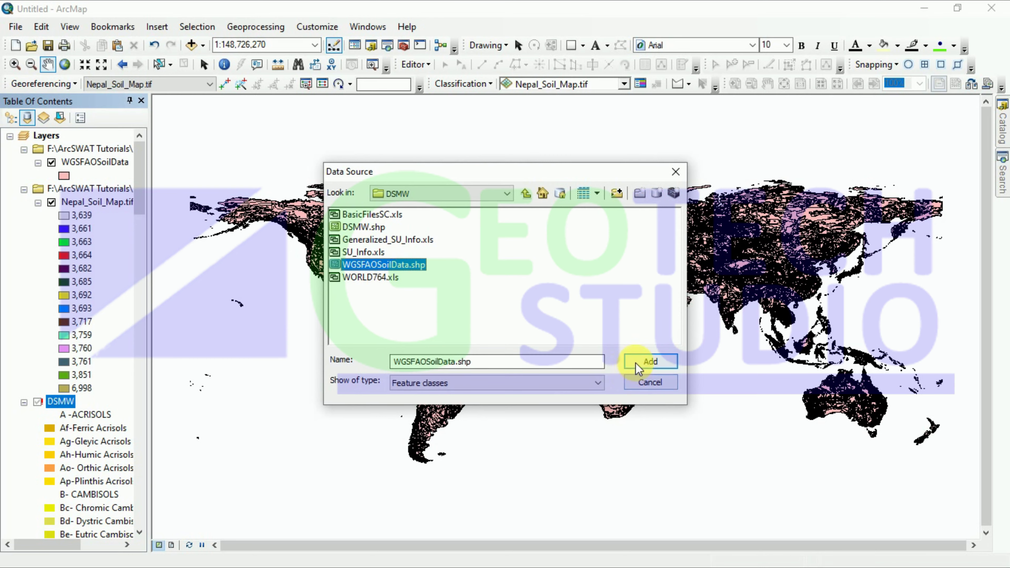
pyautogui.click(646, 361)
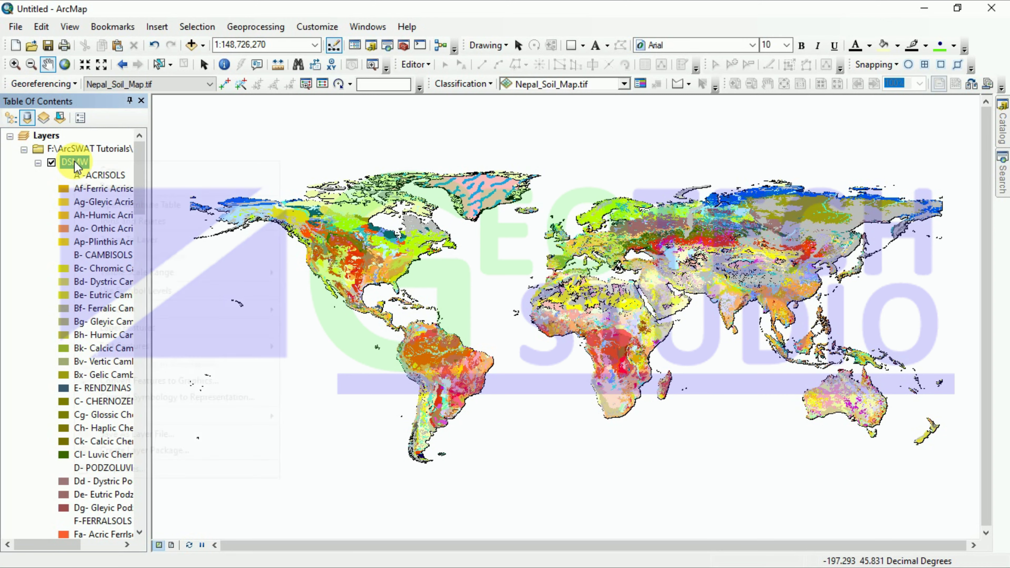
# Examine the FAOSOIL codes in the attribute table of the DSMW layer and close the table.
pyautogui.click(113, 204)
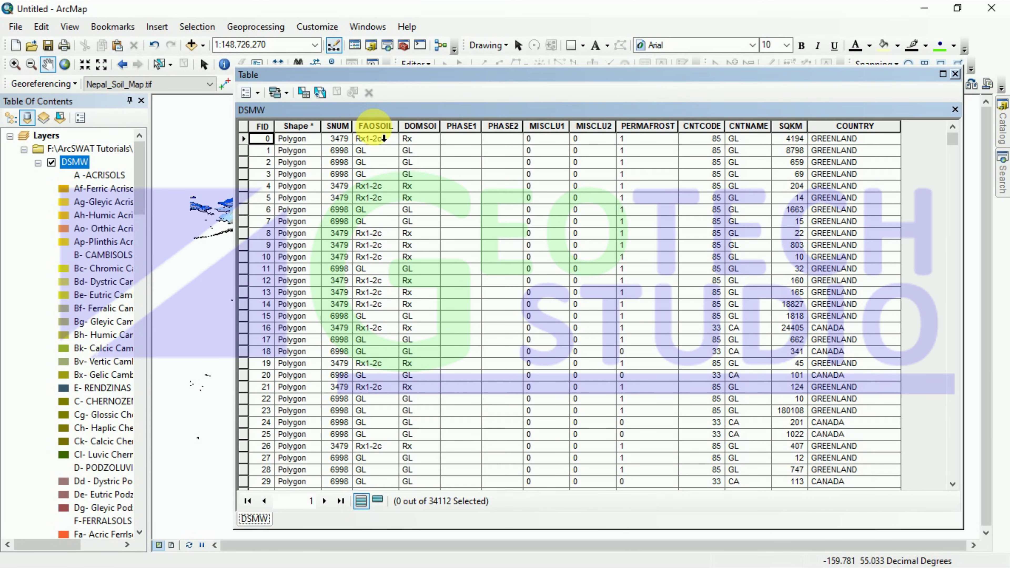
pyautogui.click(374, 126)
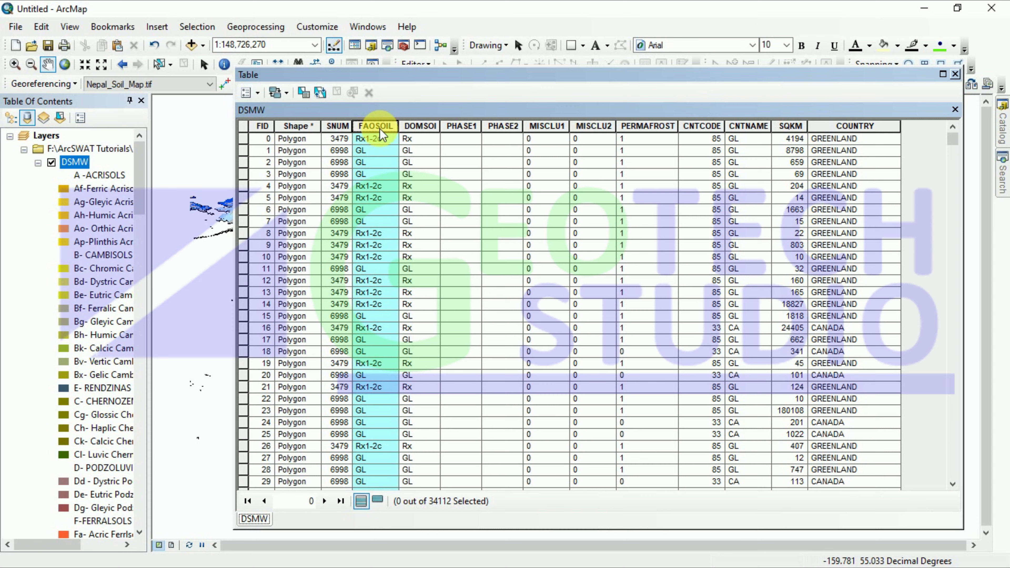
pyautogui.scroll(-20, 359, 175)
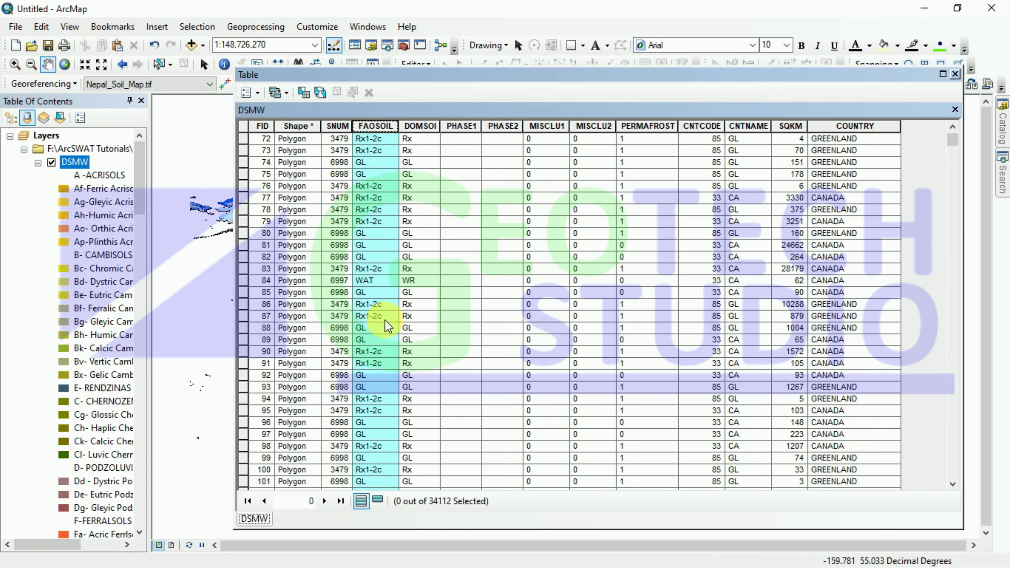
pyautogui.scroll(-20, 385, 321)
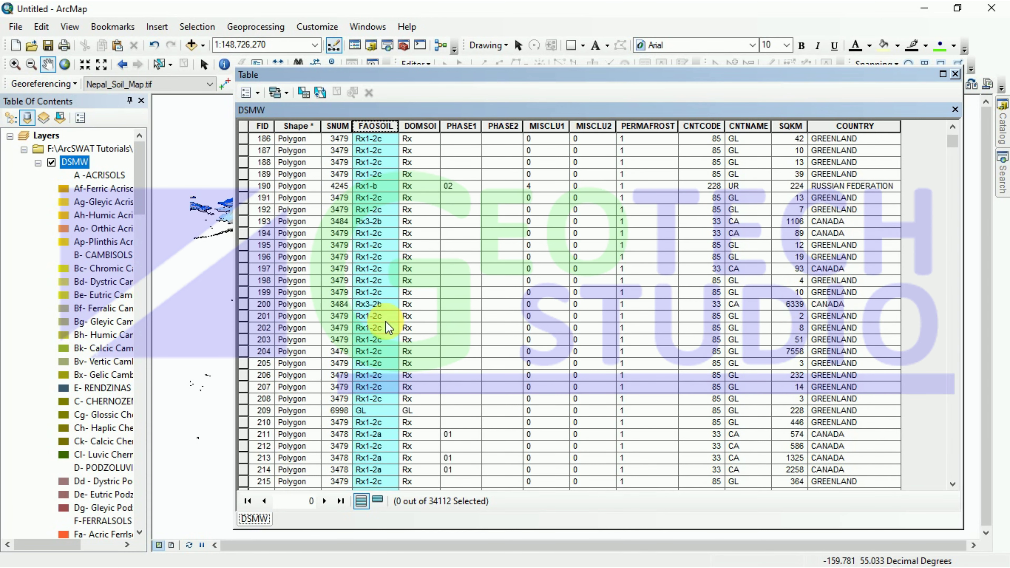
pyautogui.scroll(-20, 378, 307)
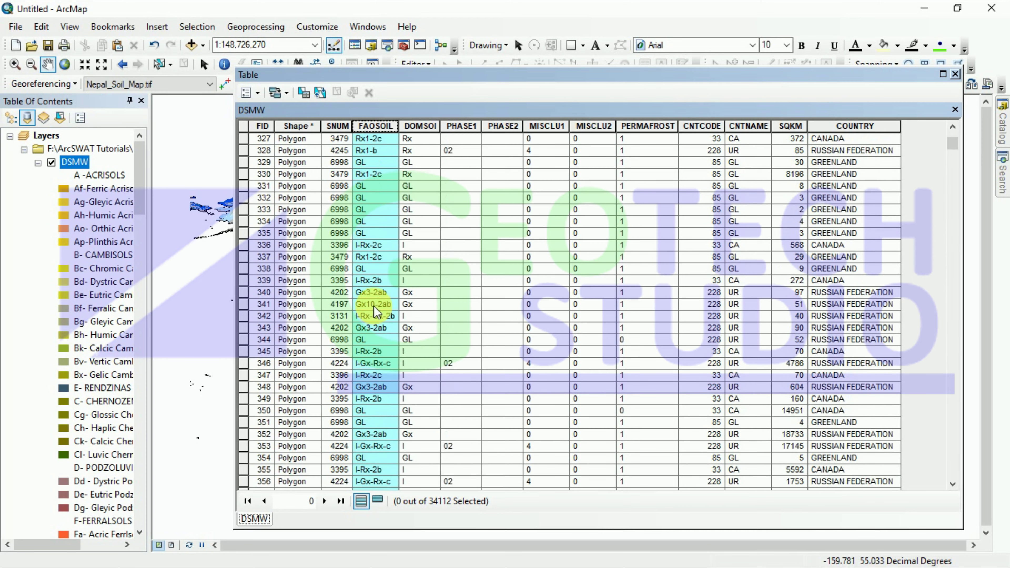
pyautogui.scroll(-18, 363, 319)
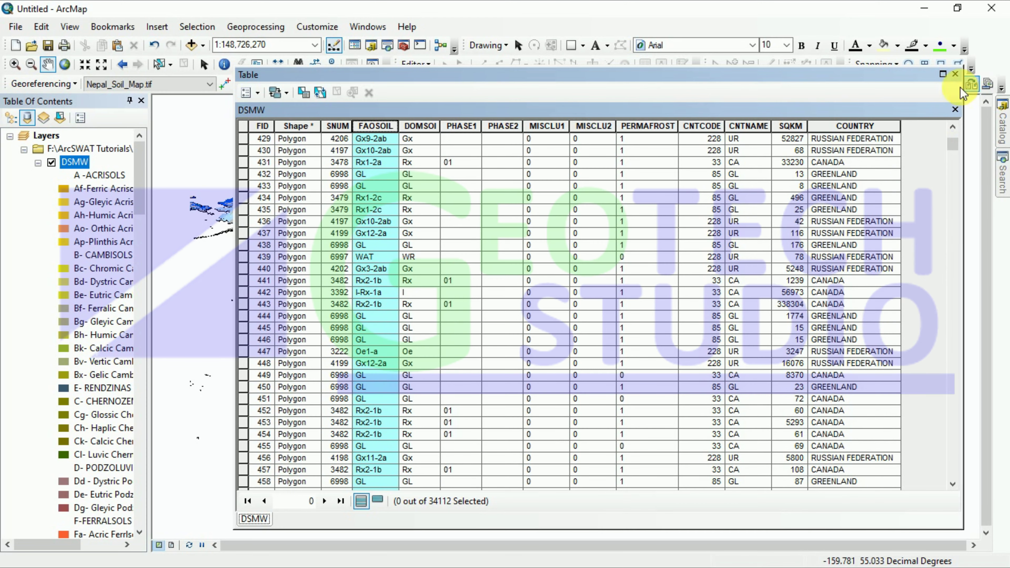
pyautogui.click(957, 74)
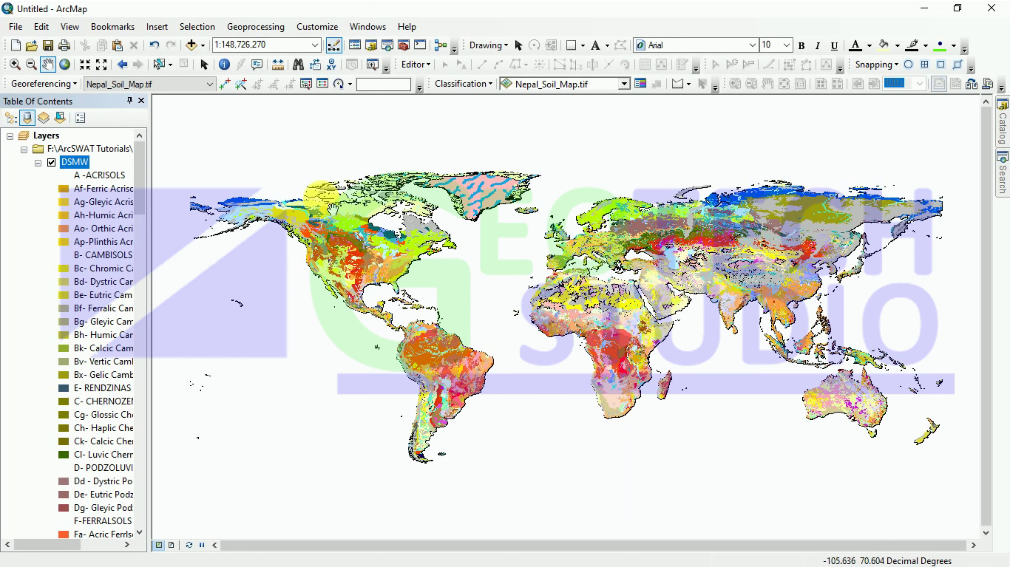
# Look through the DSMW soil legend down to the Nepal_Soil_Map.tif classes, collapsing and expanding the raster's entries.
pyautogui.scroll(-20, 108, 267)
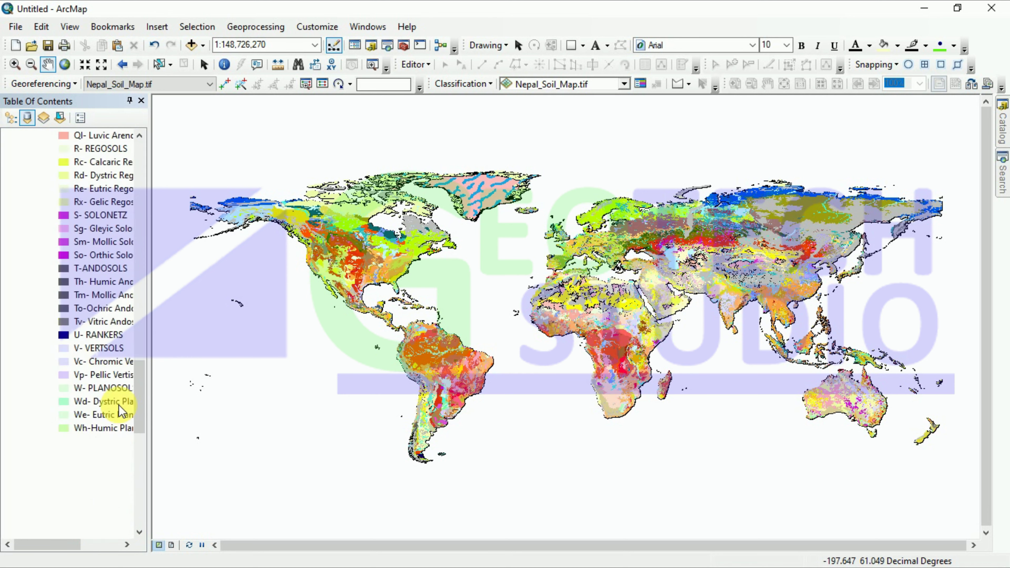
pyautogui.scroll(-3, 117, 411)
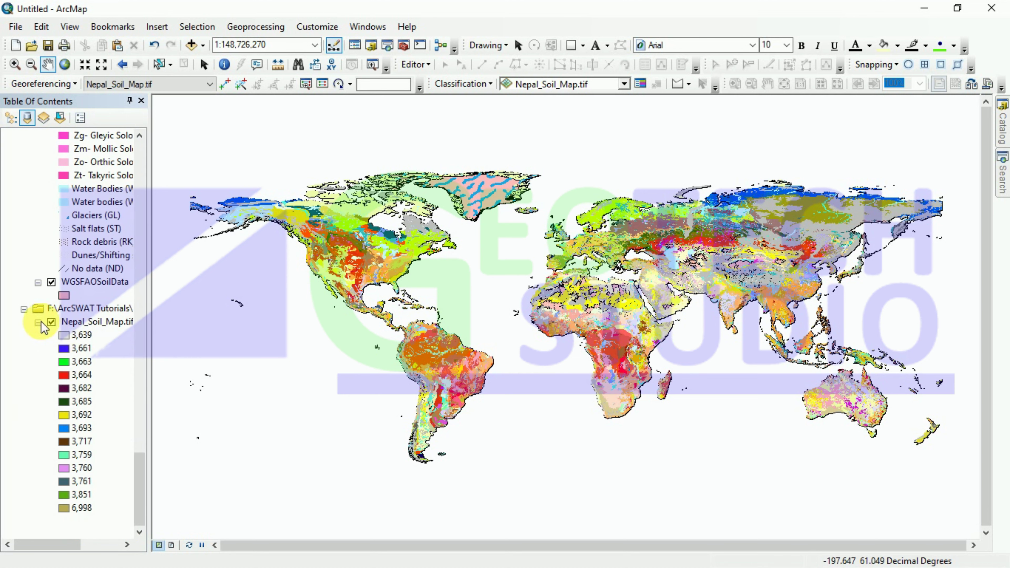
pyautogui.click(24, 310)
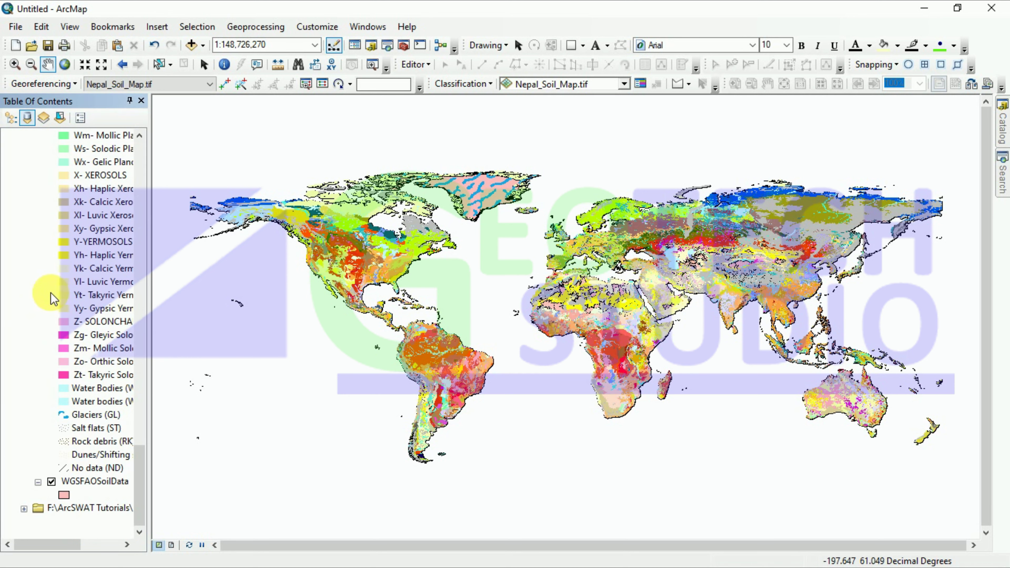
pyautogui.scroll(10, 51, 296)
pyautogui.scroll(-10, 51, 303)
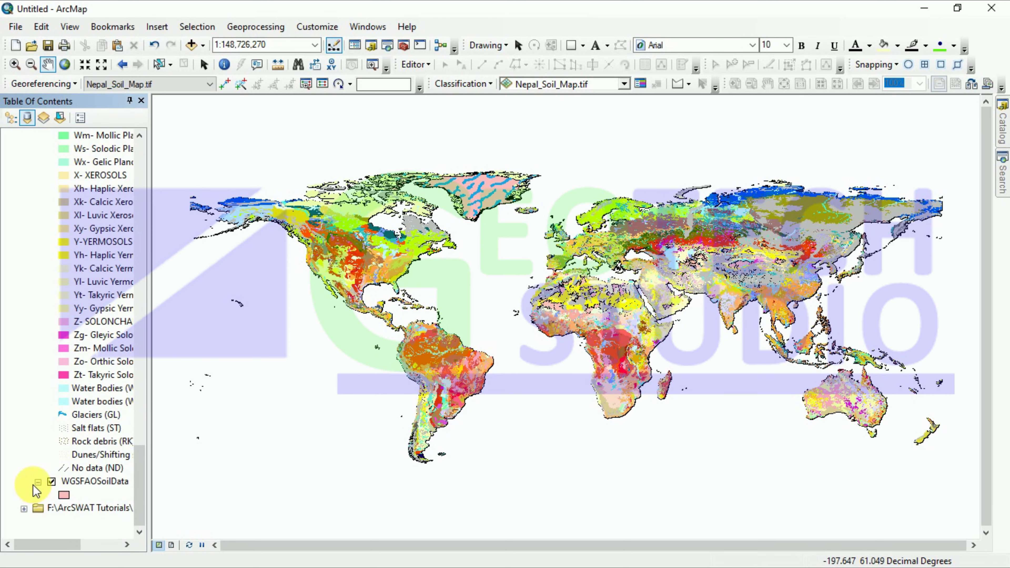
pyautogui.click(24, 509)
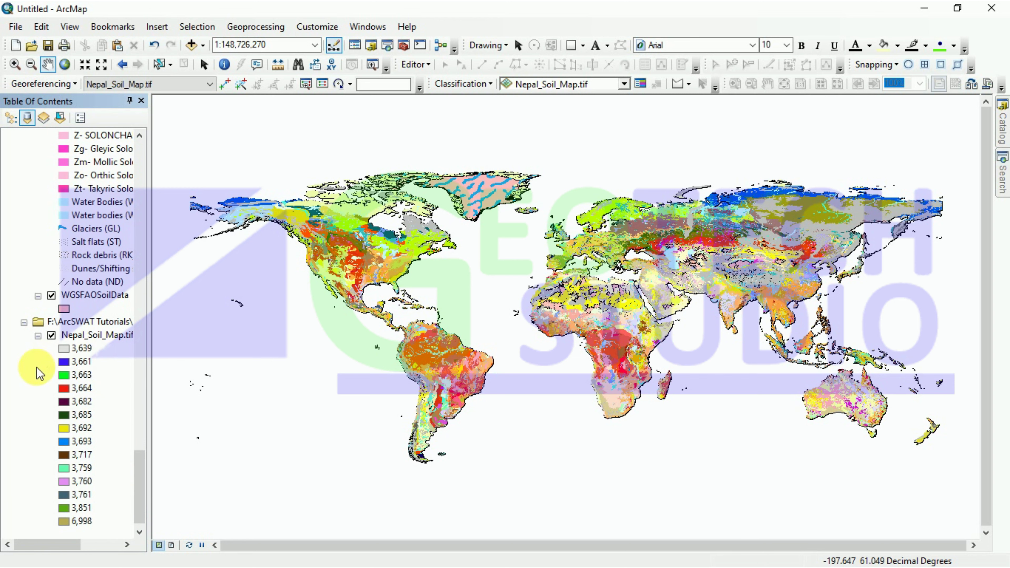
pyautogui.click(38, 334)
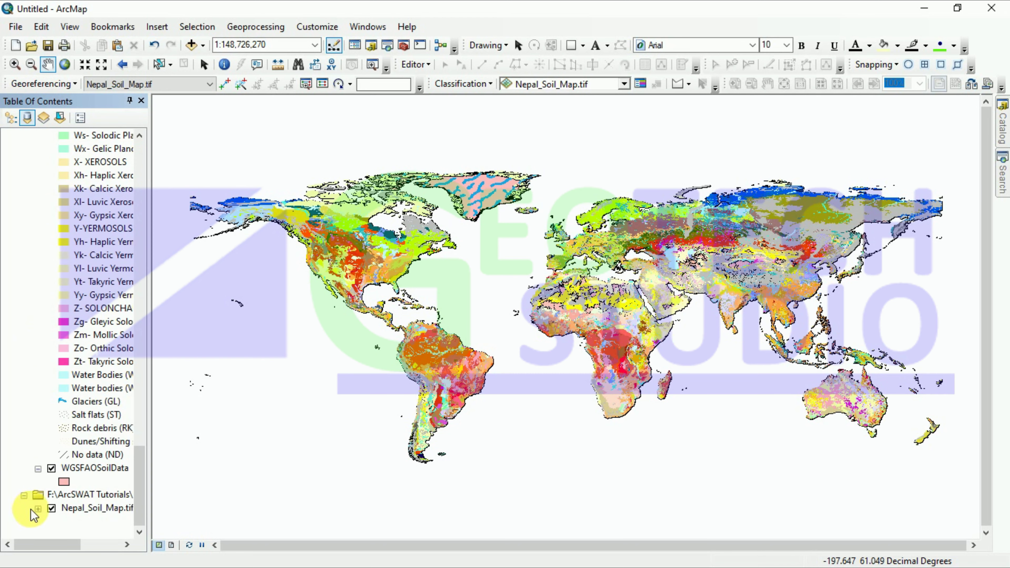
pyautogui.click(37, 509)
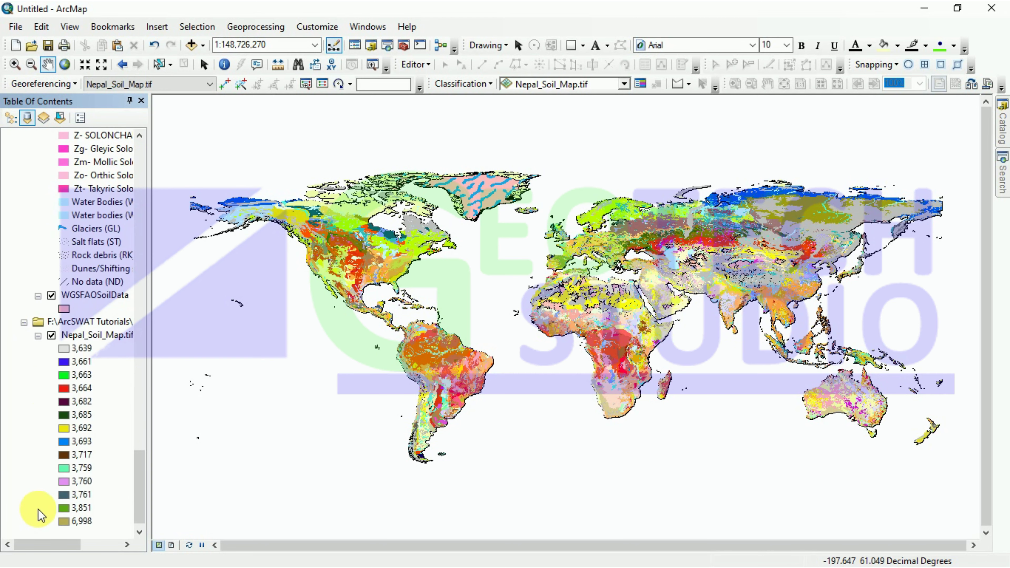
# Check the Value and Count fields in the attribute table of Nepal_Soil_Map.tif and close the table.
pyautogui.rightClick(91, 341)
pyautogui.click(181, 378)
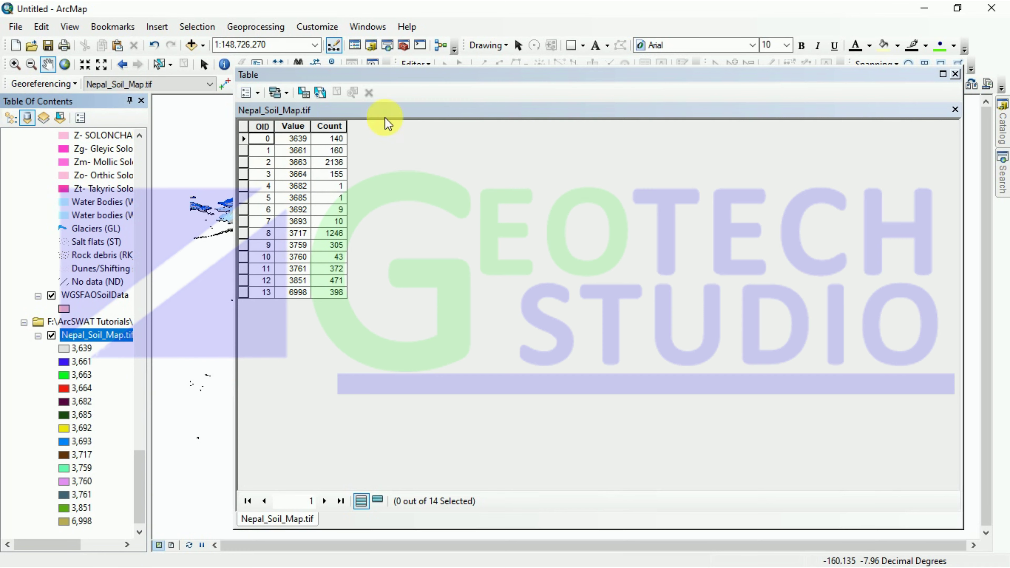
pyautogui.click(955, 74)
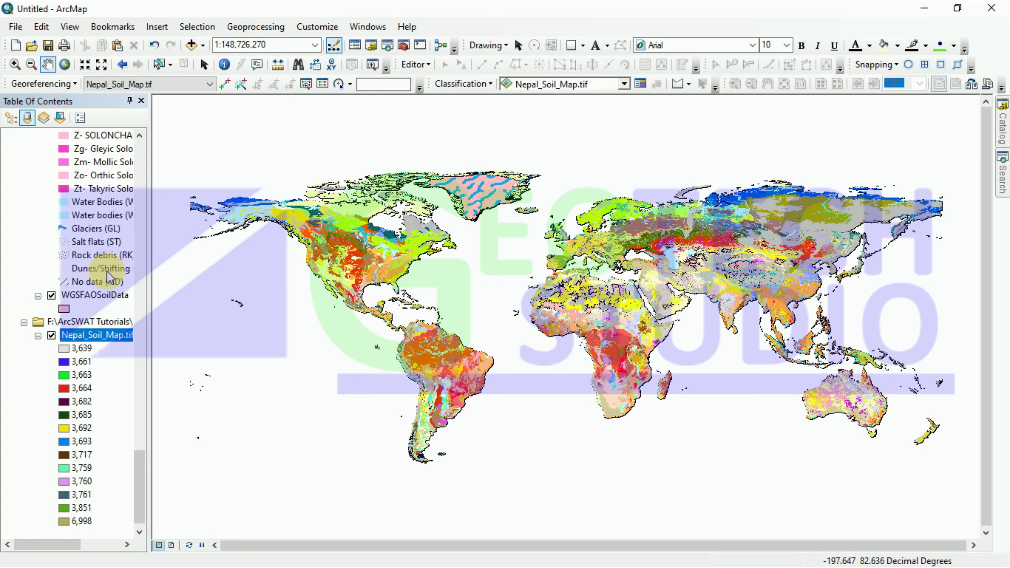
# Remove the source folder group that holds Nepal_Soil_Map.tif from the map.
pyautogui.scroll(2, 92, 270)
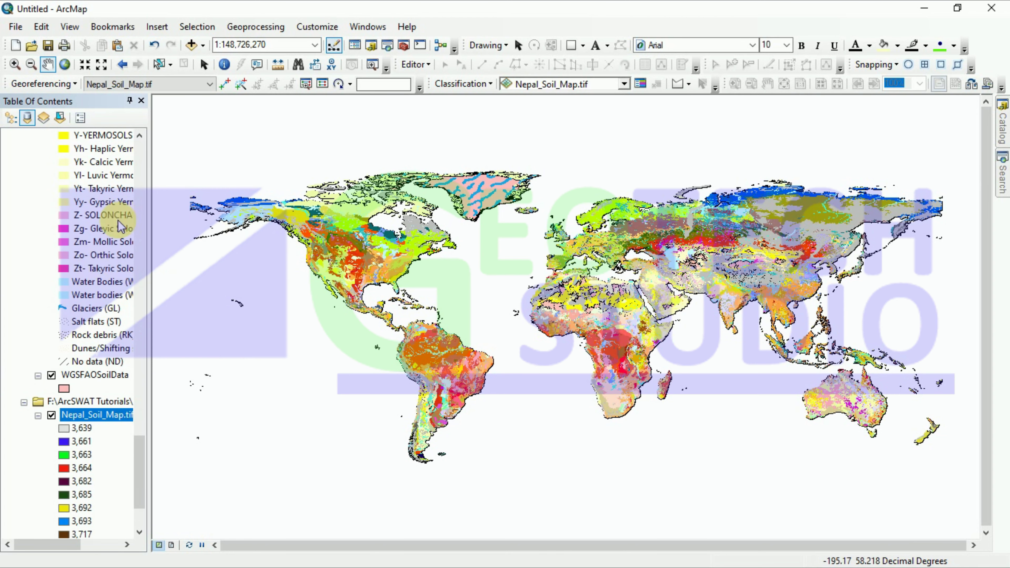
pyautogui.scroll(-2, 116, 284)
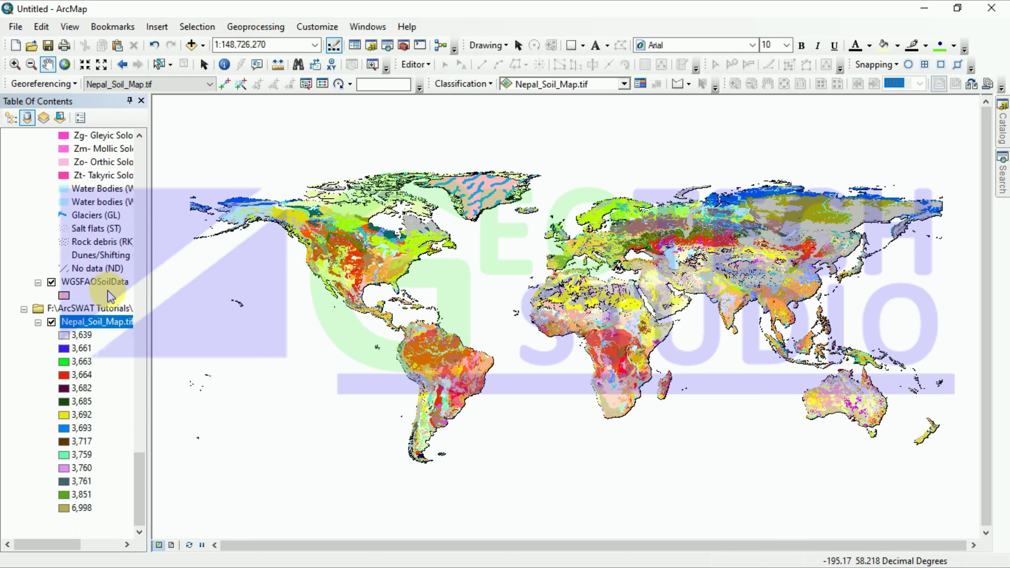
pyautogui.click(78, 329)
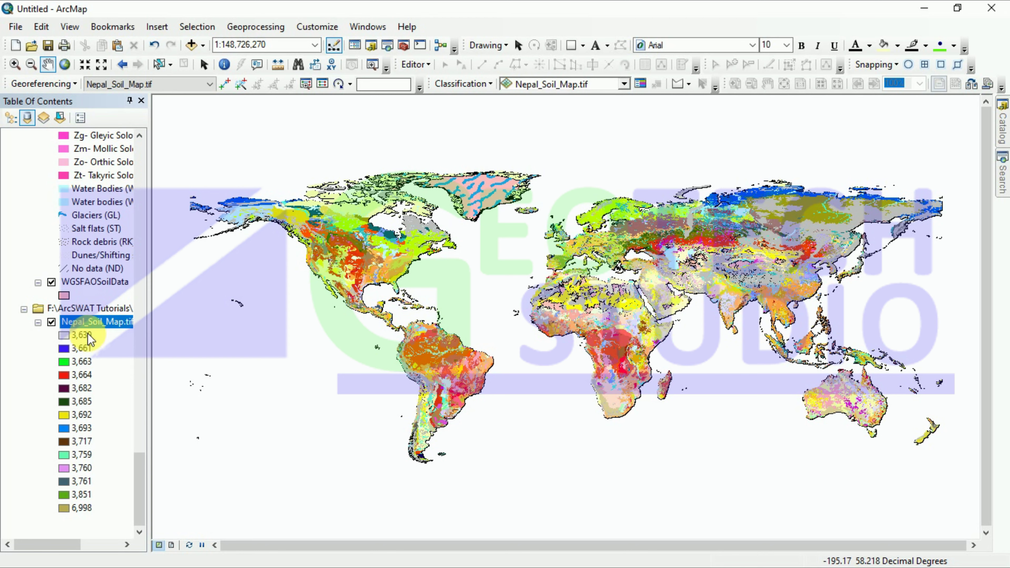
pyautogui.rightClick(79, 312)
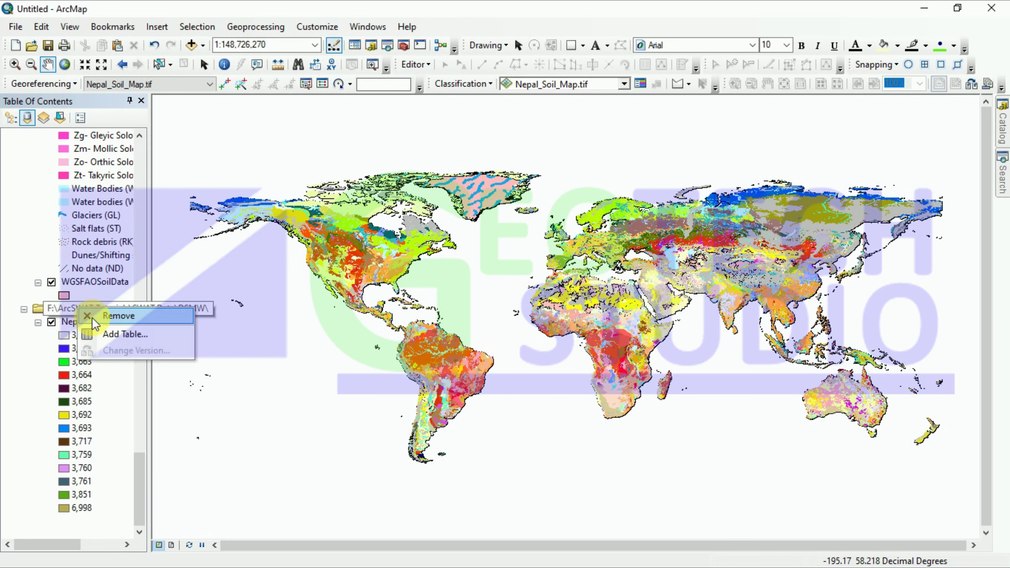
pyautogui.click(115, 315)
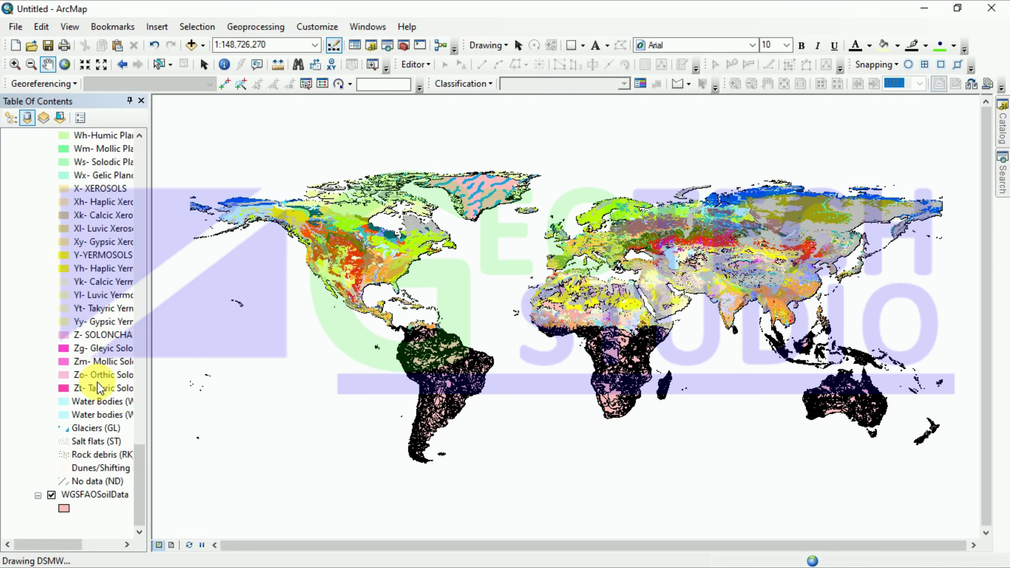
# Hide the DSMW layer so that only WGSFAOSoilData is drawn.
pyautogui.scroll(15, 99, 388)
pyautogui.scroll(15, 59, 357)
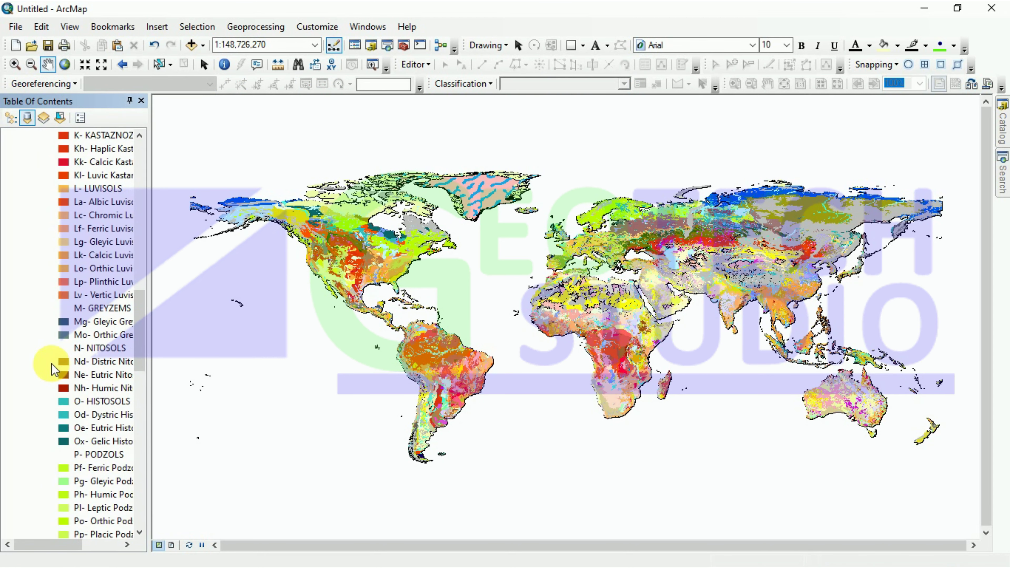
pyautogui.scroll(3, 32, 210)
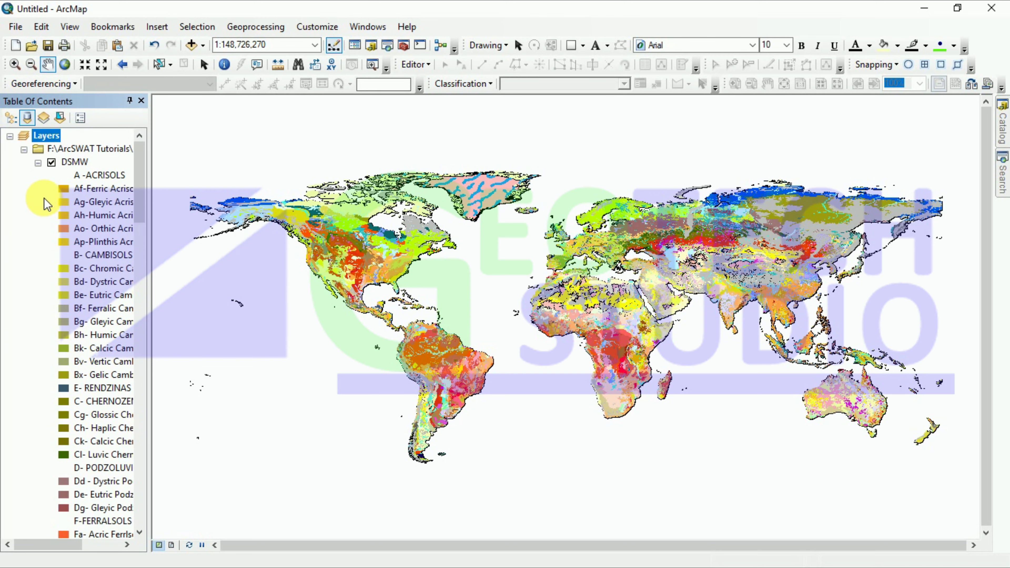
pyautogui.click(51, 162)
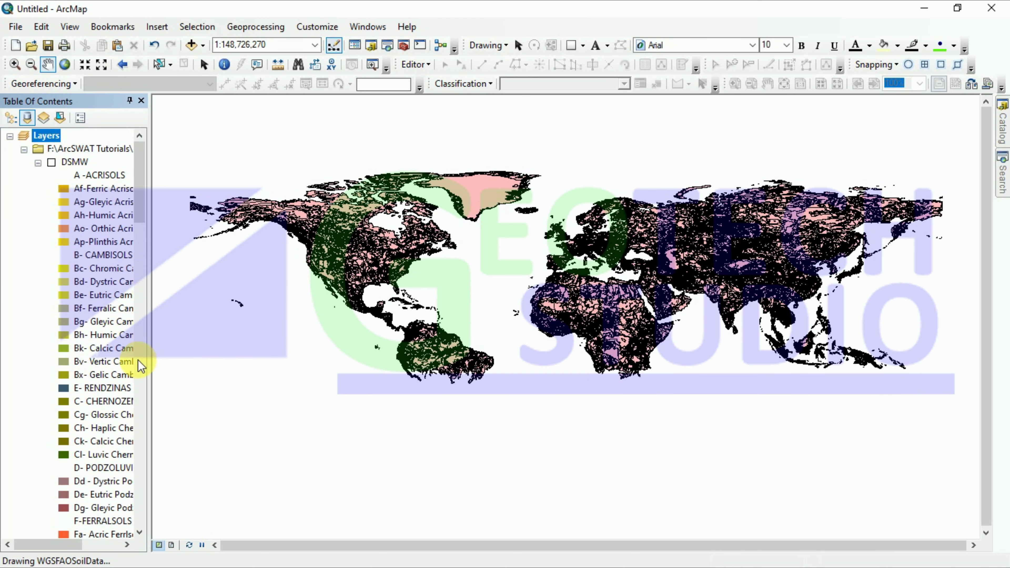
# Add Nepal_Outline.shp from the gadm36_NPL_gpkg folder in F:\Nepal Data to the map, accepting its differing geographic coordinate system.
pyautogui.scroll(-15, 96, 453)
pyautogui.scroll(-20, 86, 483)
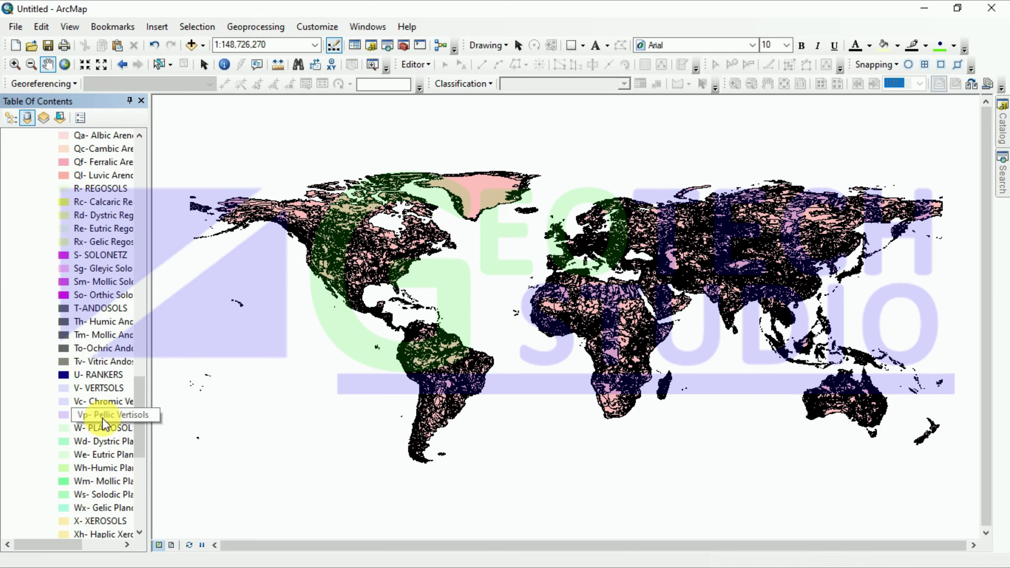
pyautogui.click(191, 45)
pyautogui.click(526, 194)
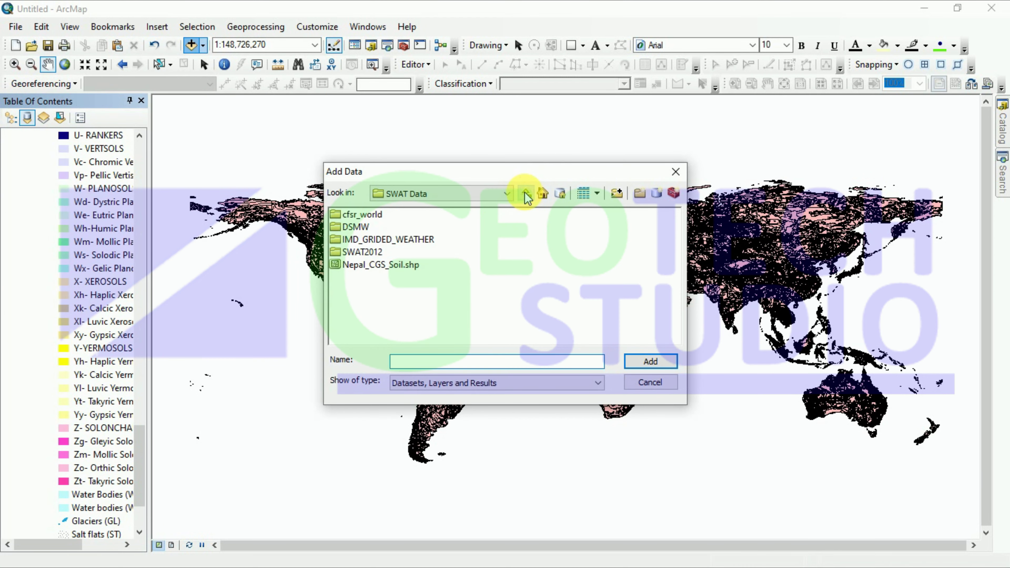
pyautogui.click(526, 194)
pyautogui.click(526, 194)
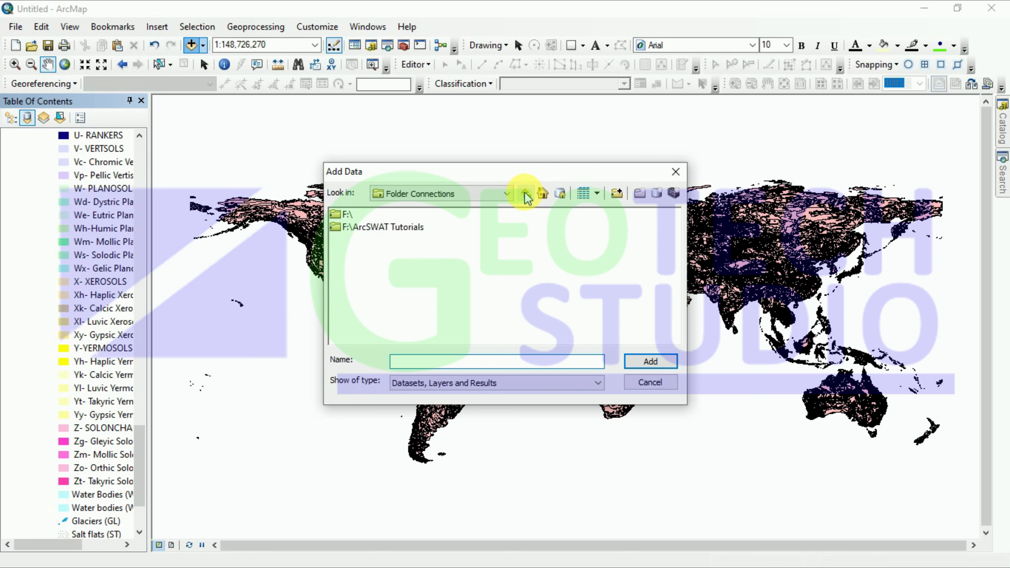
pyautogui.click(526, 194)
pyautogui.doubleClick(396, 229)
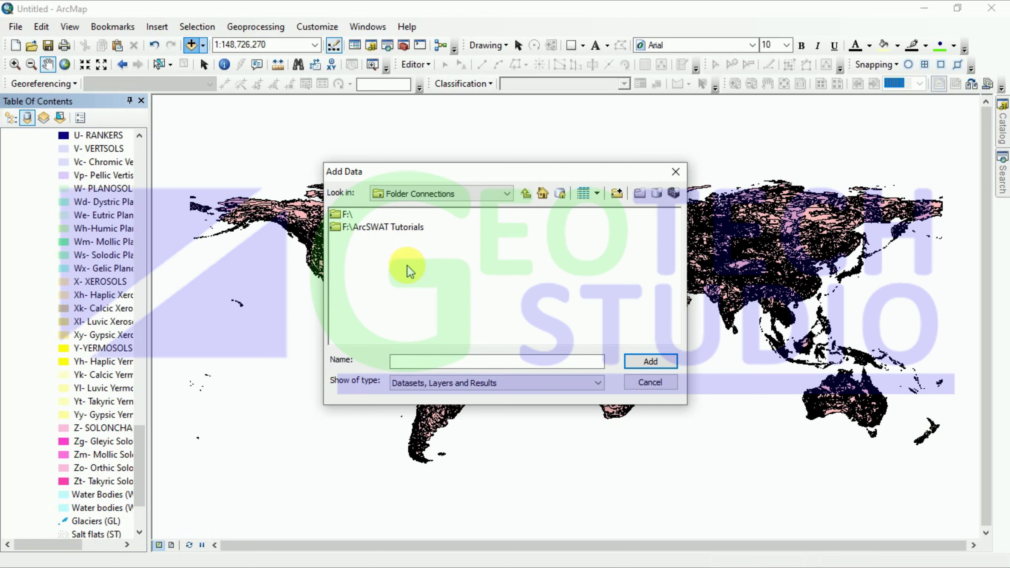
pyautogui.doubleClick(349, 217)
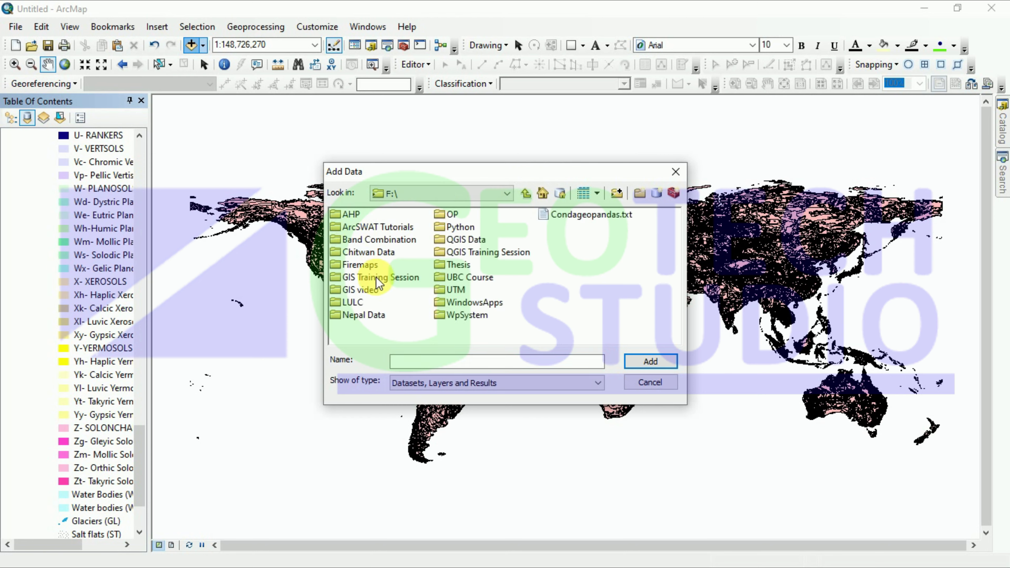
pyautogui.doubleClick(362, 315)
pyautogui.doubleClick(378, 240)
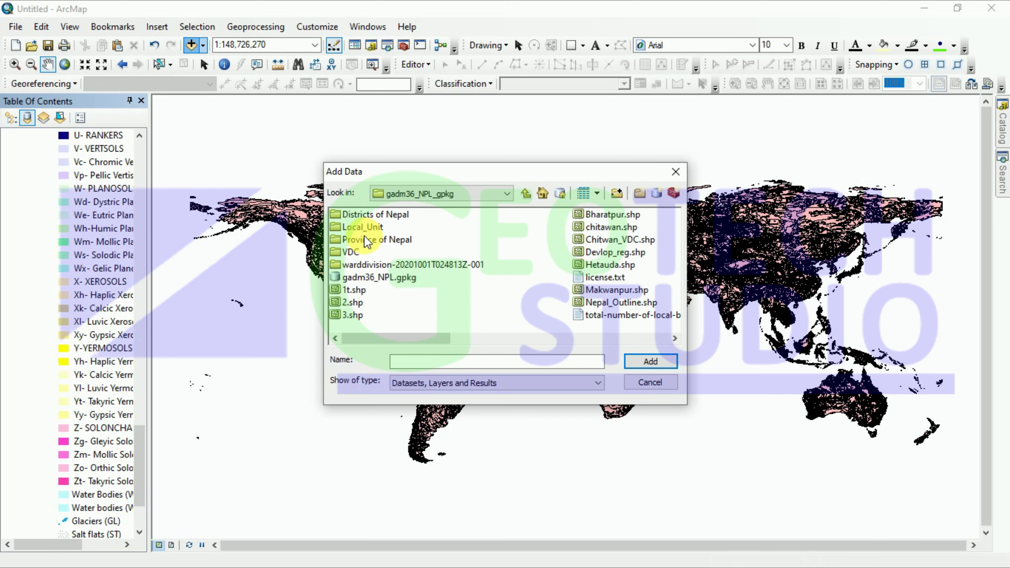
pyautogui.click(608, 306)
pyautogui.click(652, 361)
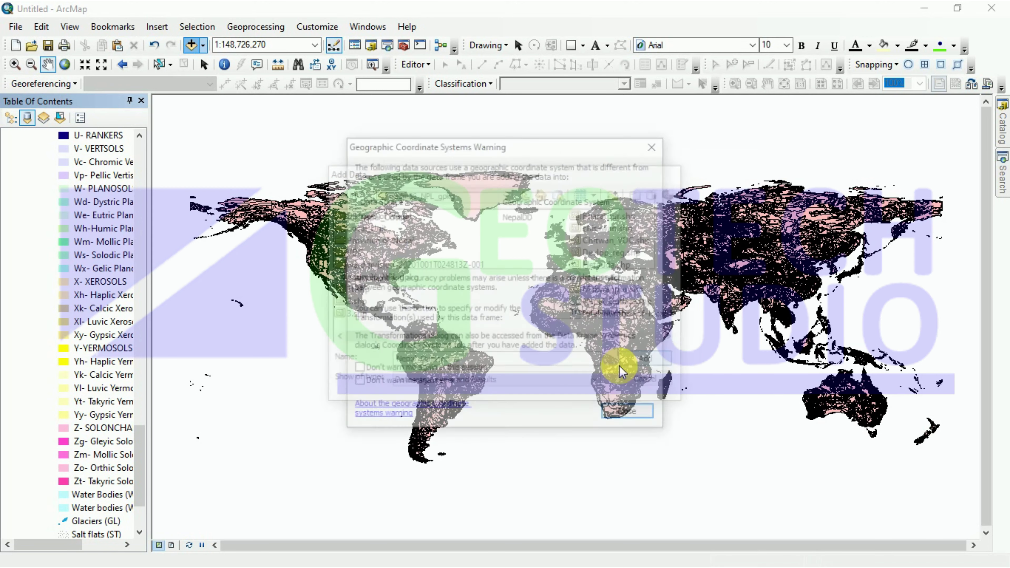
pyautogui.click(622, 409)
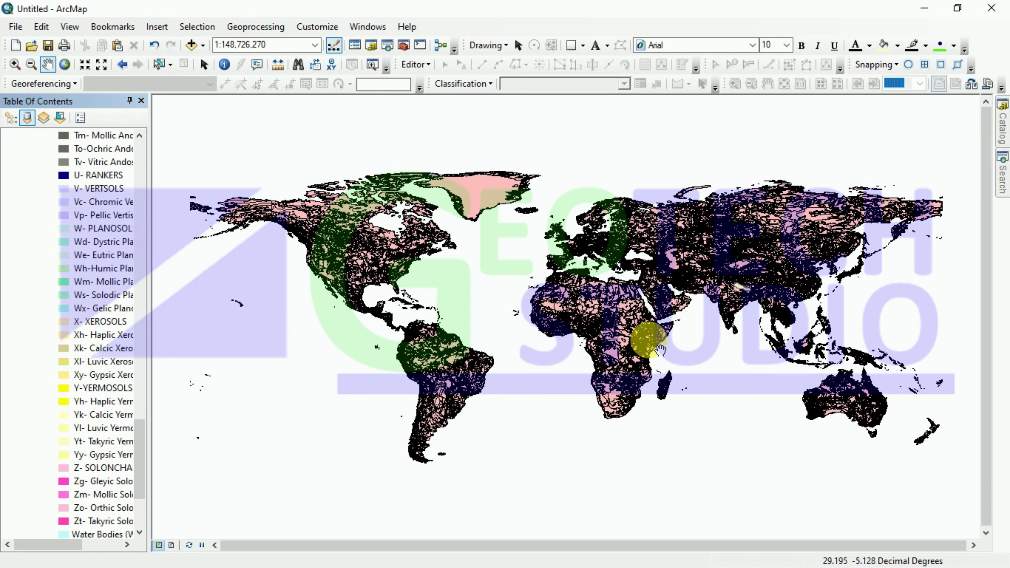
# Set the data frame's coordinate system to GCS_WGS_1984 and accept it without defining a transformation.
pyautogui.scroll(3, 175, 368)
pyautogui.scroll(-3, 295, 404)
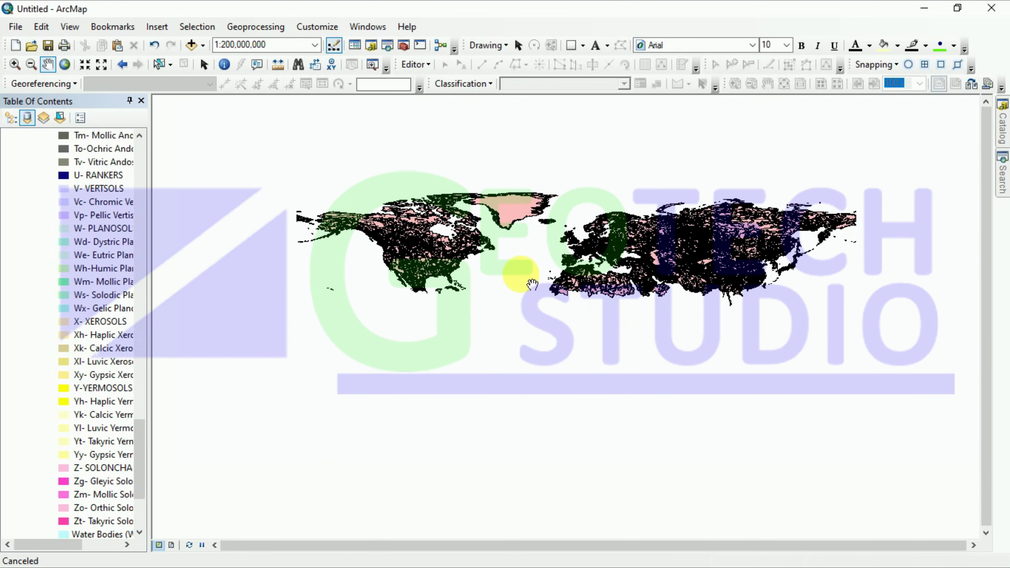
pyautogui.scroll(-2, 85, 473)
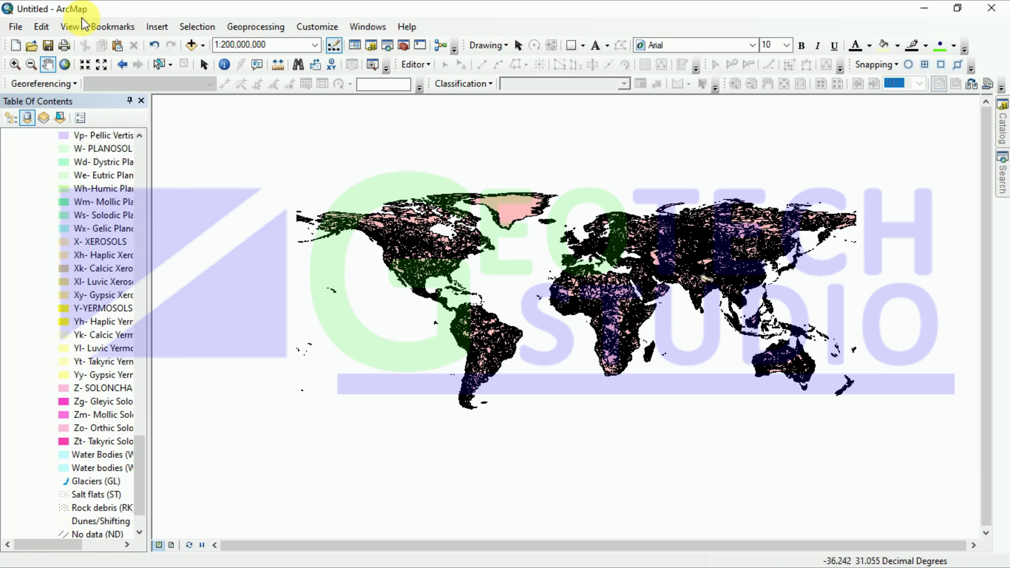
pyautogui.click(70, 26)
pyautogui.click(115, 198)
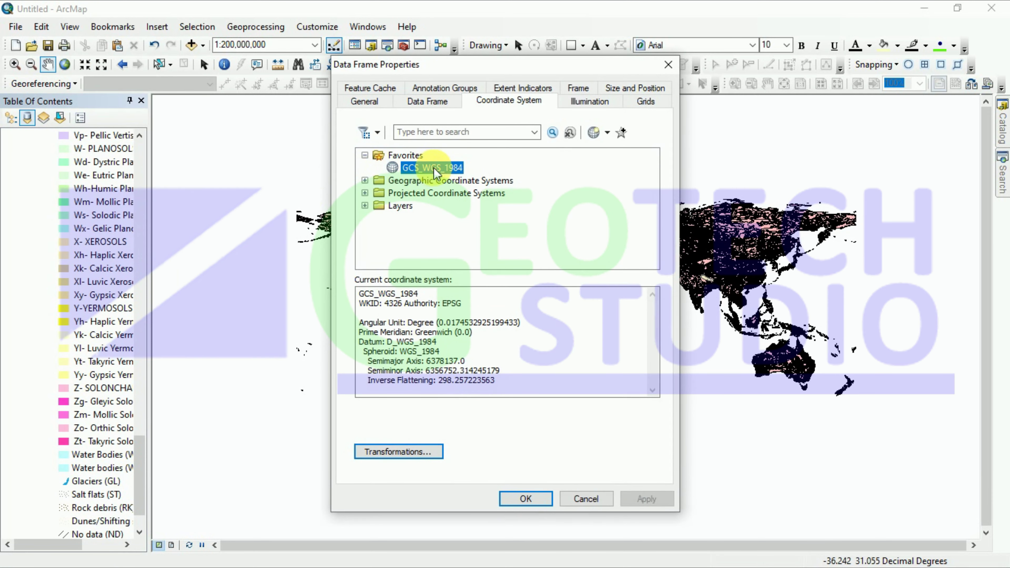
pyautogui.click(525, 498)
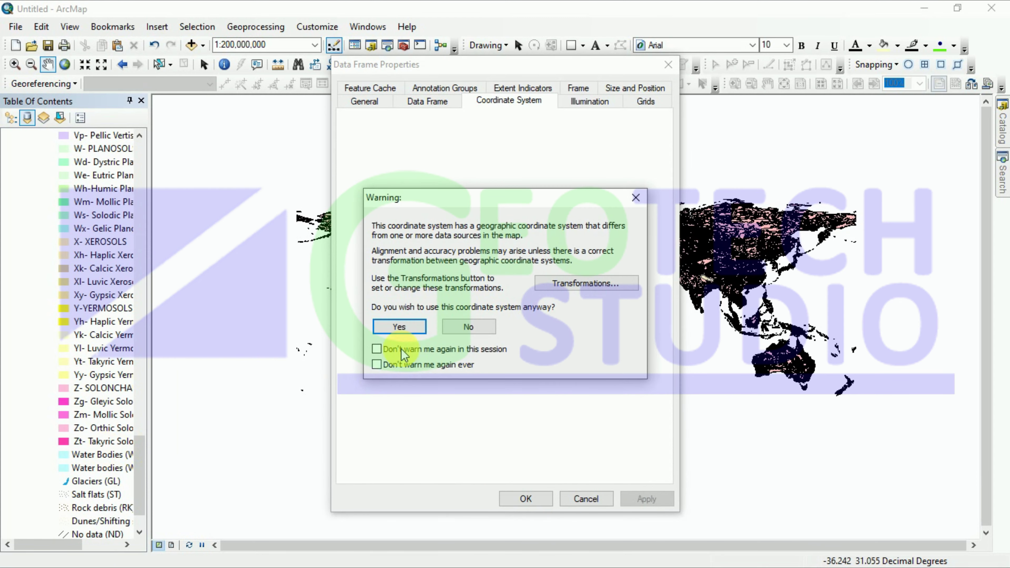
pyautogui.click(396, 324)
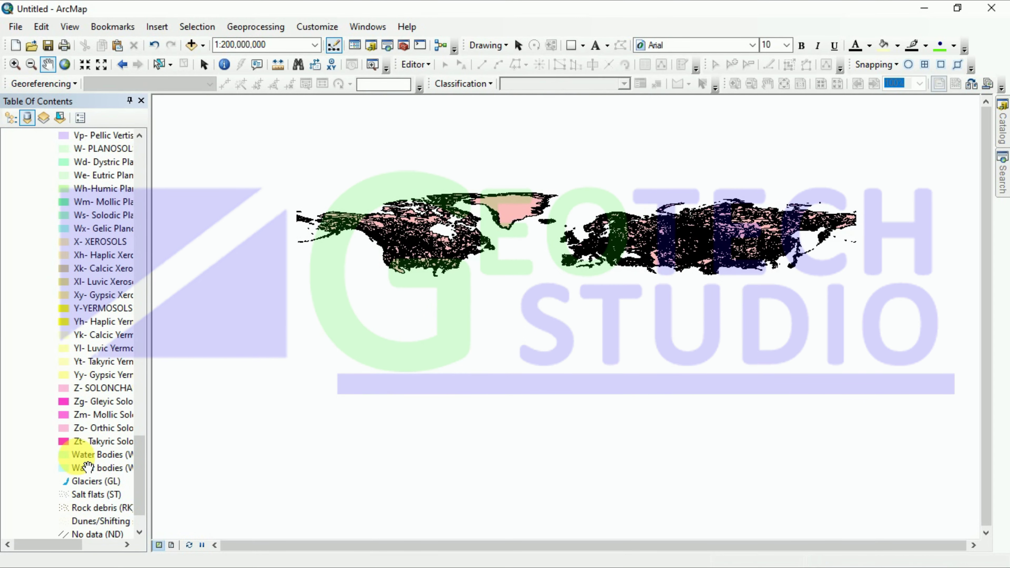
# Export all Nepal_Outline features in the data frame's coordinate system to Export_Output.shp in the DSMW folder and add the result to the map.
pyautogui.scroll(-2, 86, 461)
pyautogui.scroll(18, 78, 449)
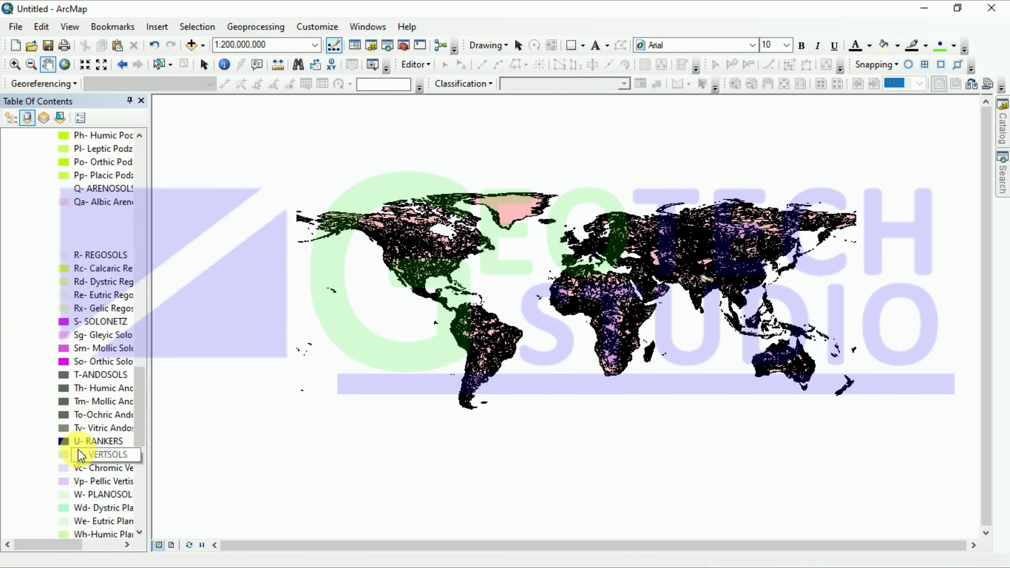
pyautogui.scroll(15, 58, 328)
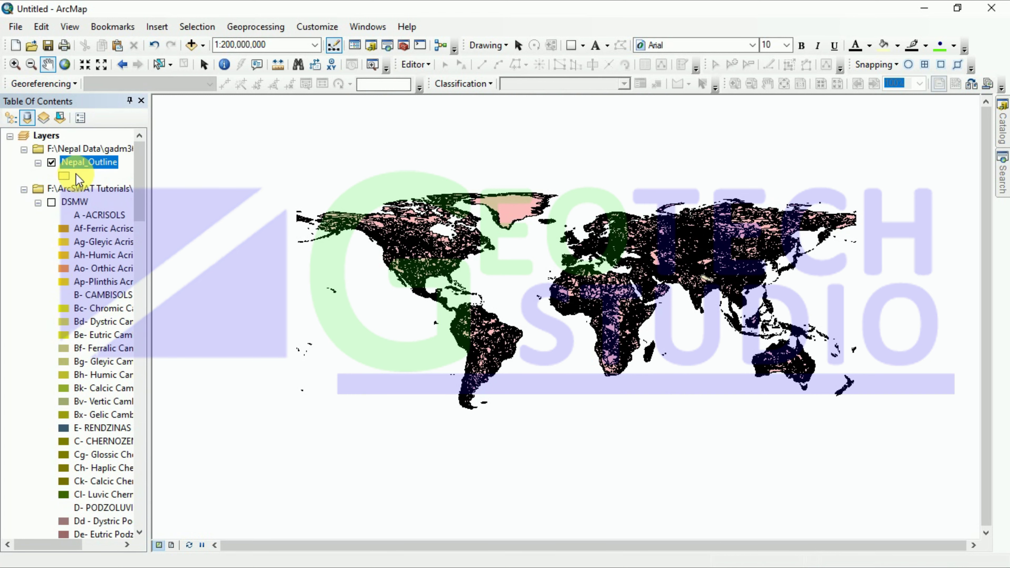
pyautogui.rightClick(78, 159)
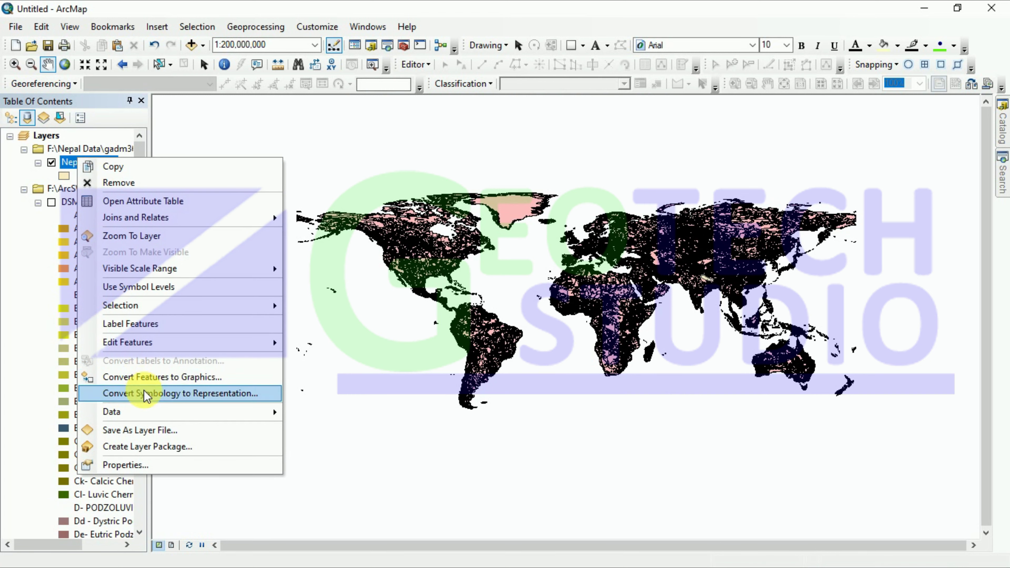
pyautogui.moveTo(192, 416)
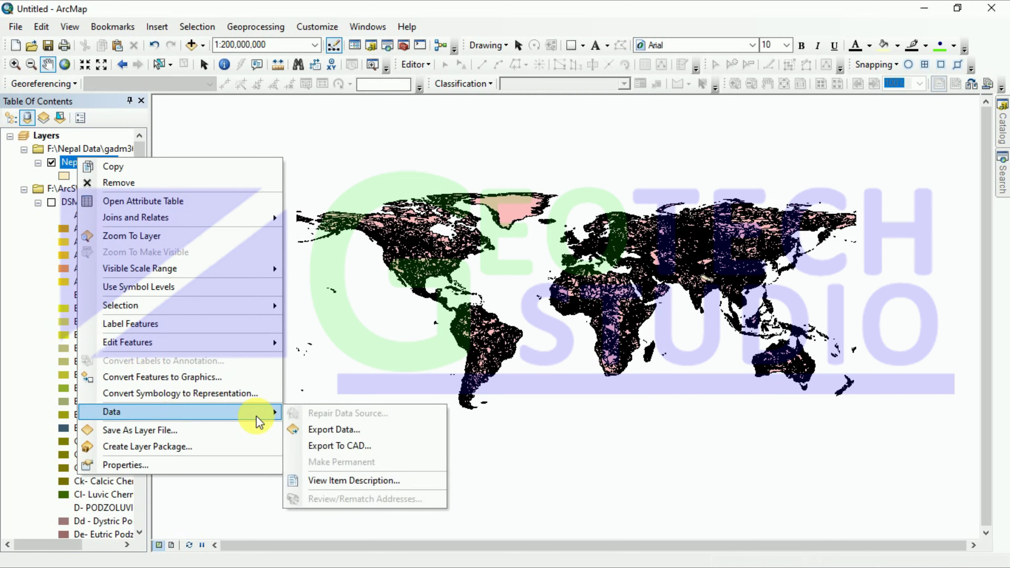
pyautogui.click(316, 428)
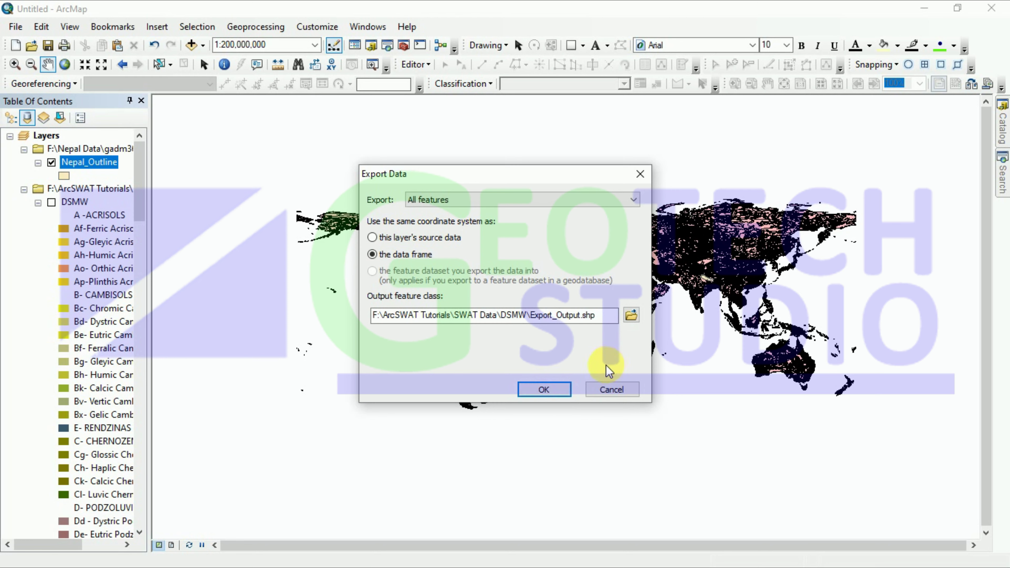
pyautogui.click(560, 390)
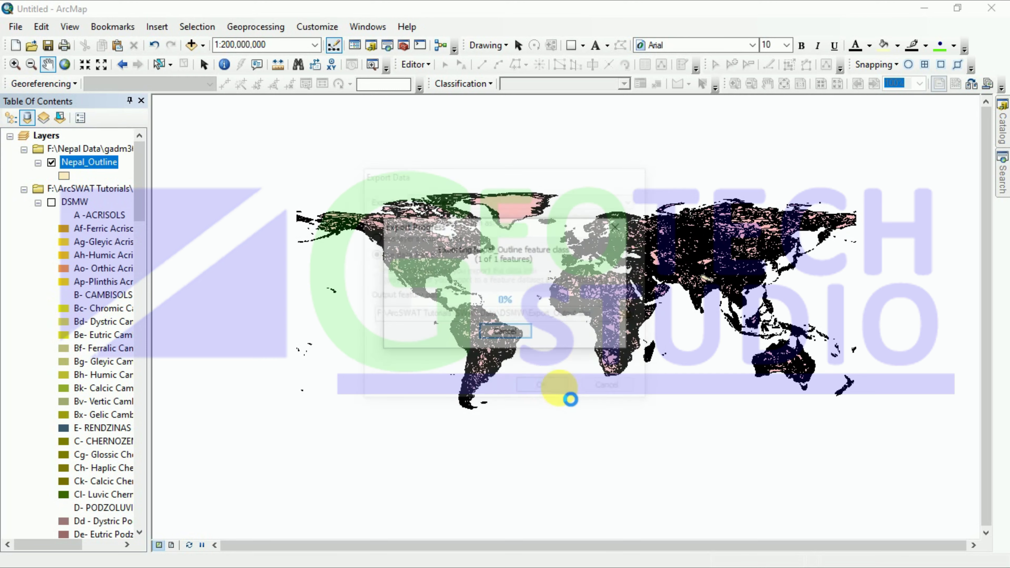
pyautogui.click(557, 341)
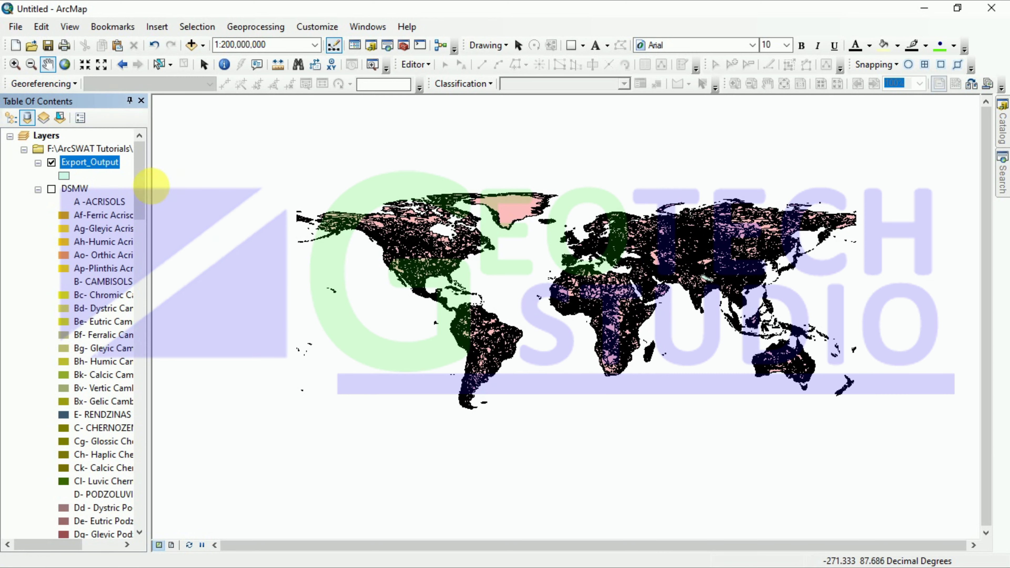
# Remove the F:\Nepal Data source group holding the original Nepal_Outline layer from the map.
pyautogui.scroll(-20, 97, 398)
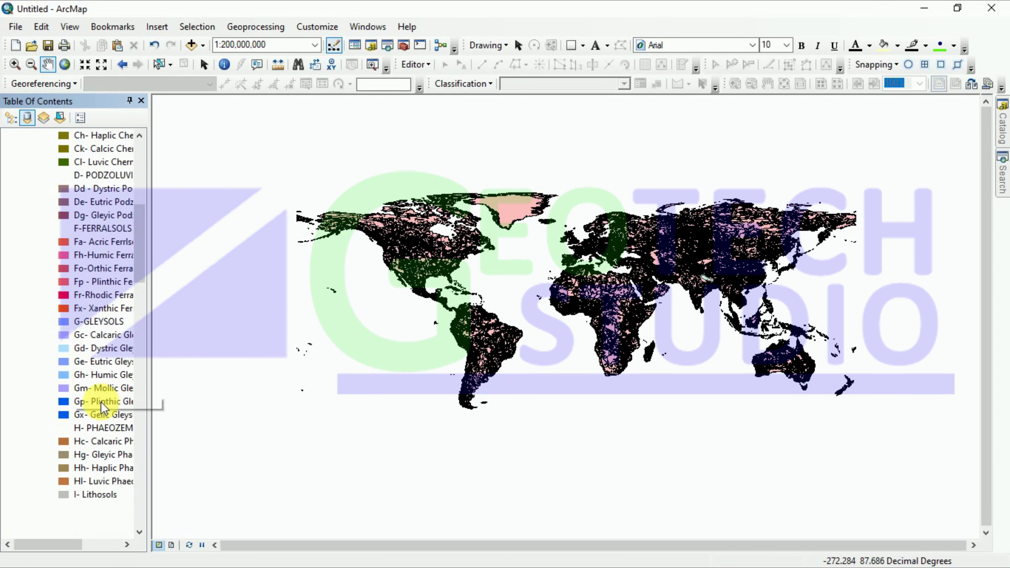
pyautogui.scroll(20, 98, 398)
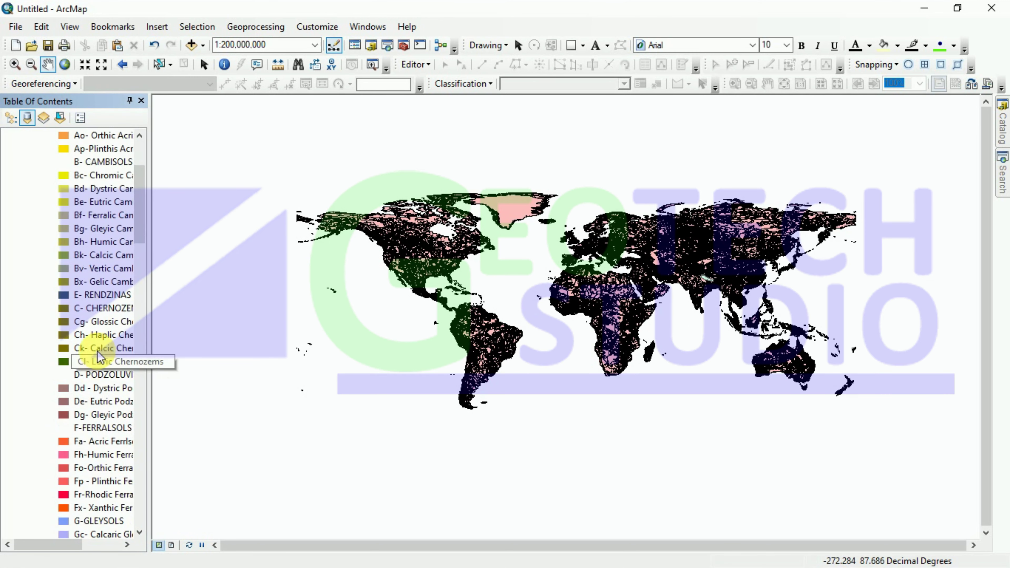
pyautogui.scroll(-20, 77, 205)
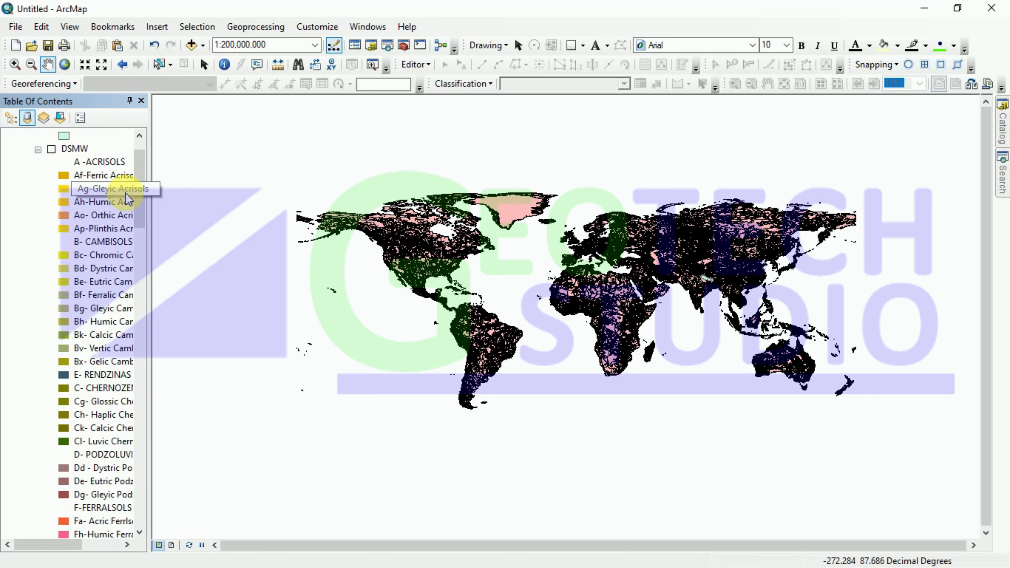
pyautogui.scroll(-10, 156, 439)
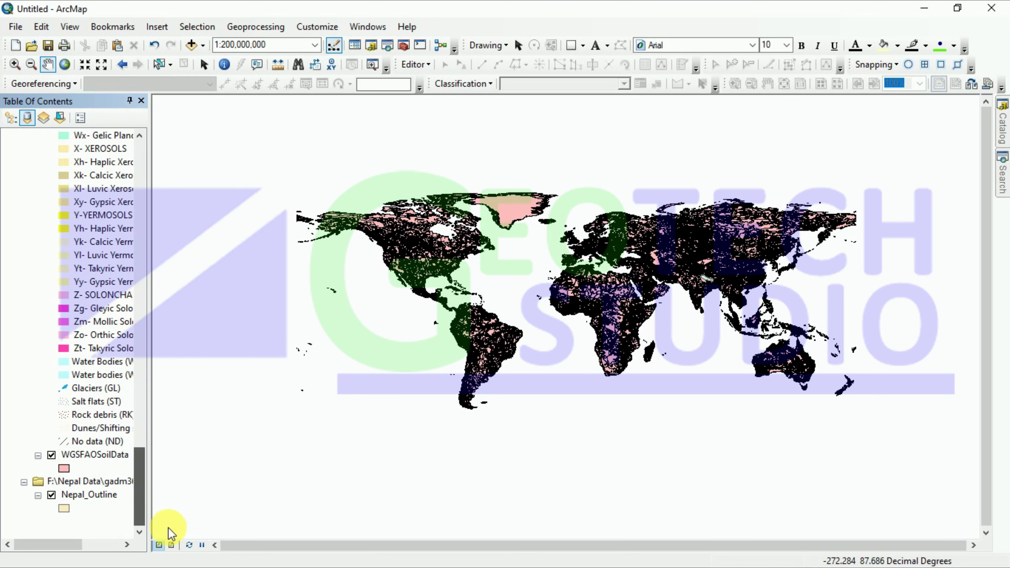
pyautogui.rightClick(91, 482)
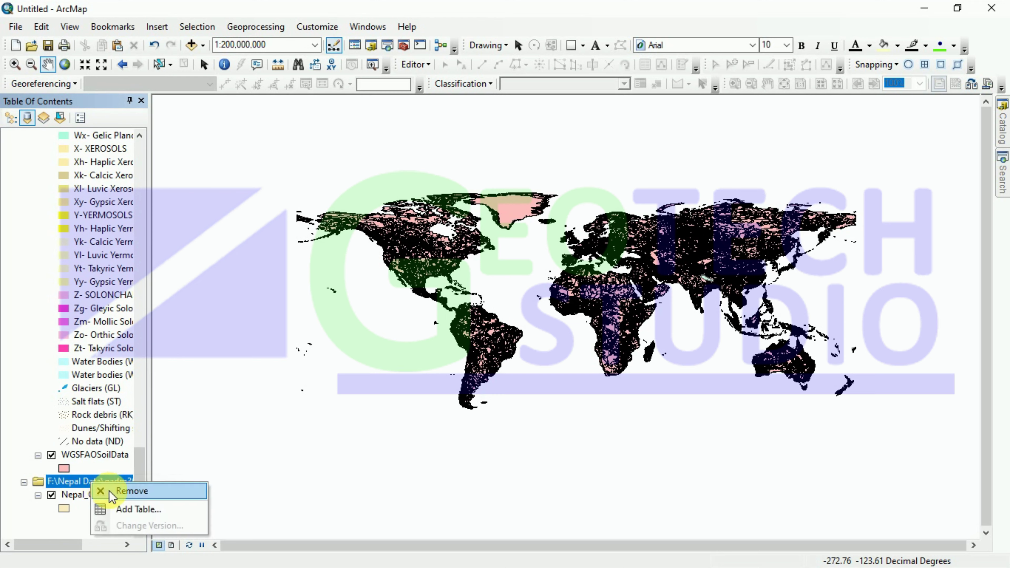
pyautogui.click(128, 491)
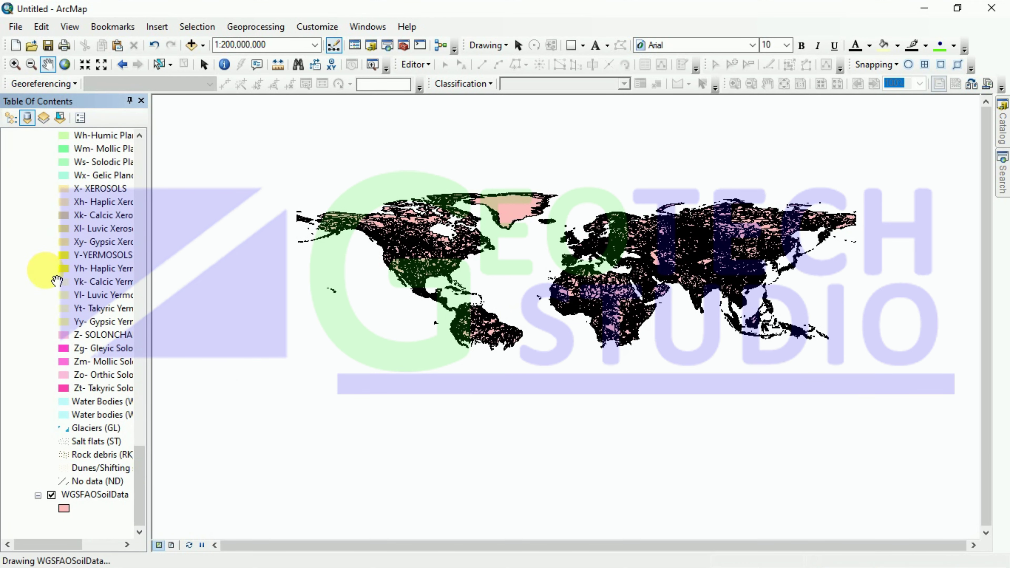
# Set up an Intersect operation with WGSFAOSoilData and Export_Output as the input features.
pyautogui.scroll(20, 56, 270)
pyautogui.scroll(15, 31, 205)
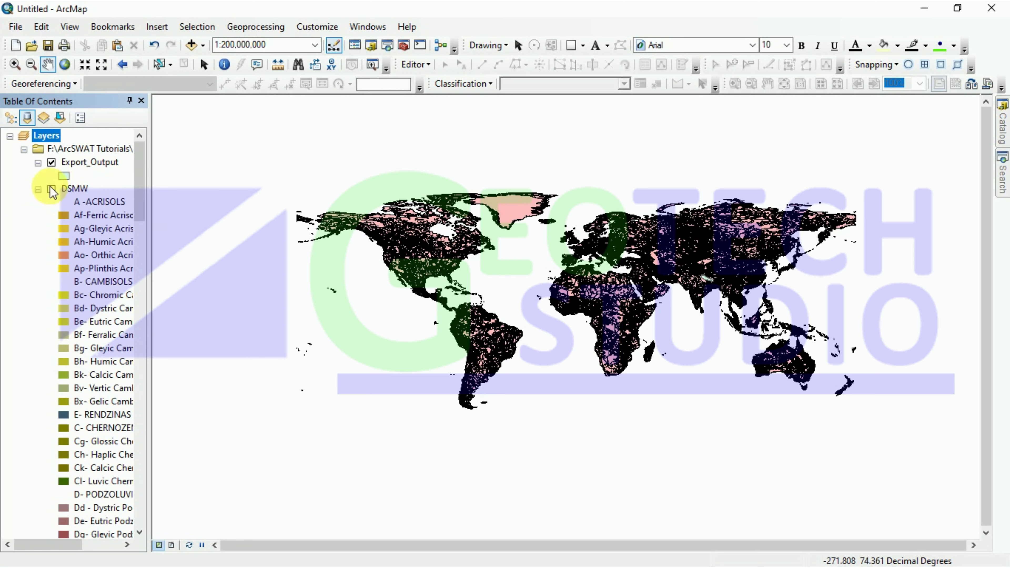
pyautogui.click(270, 27)
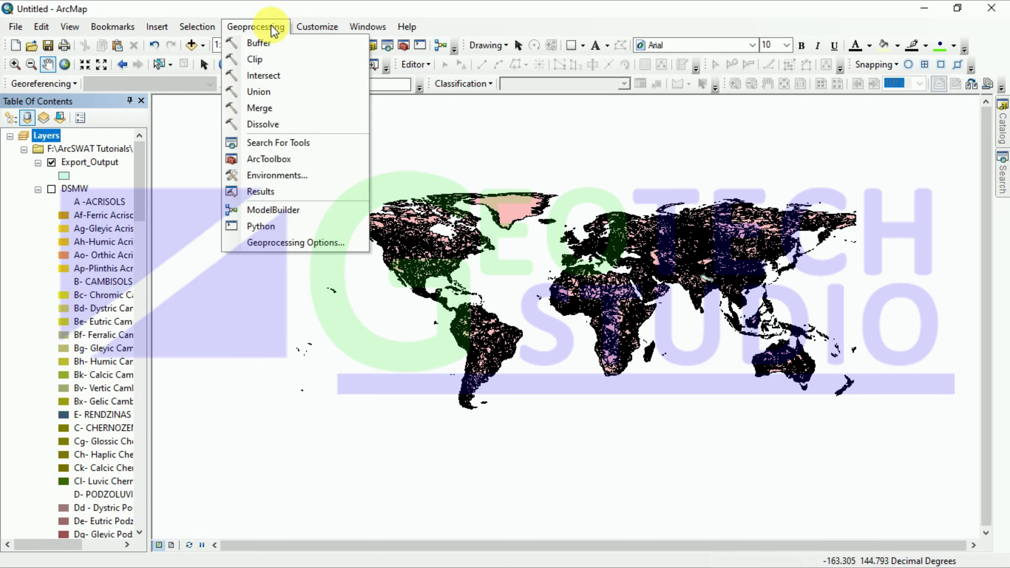
pyautogui.click(263, 75)
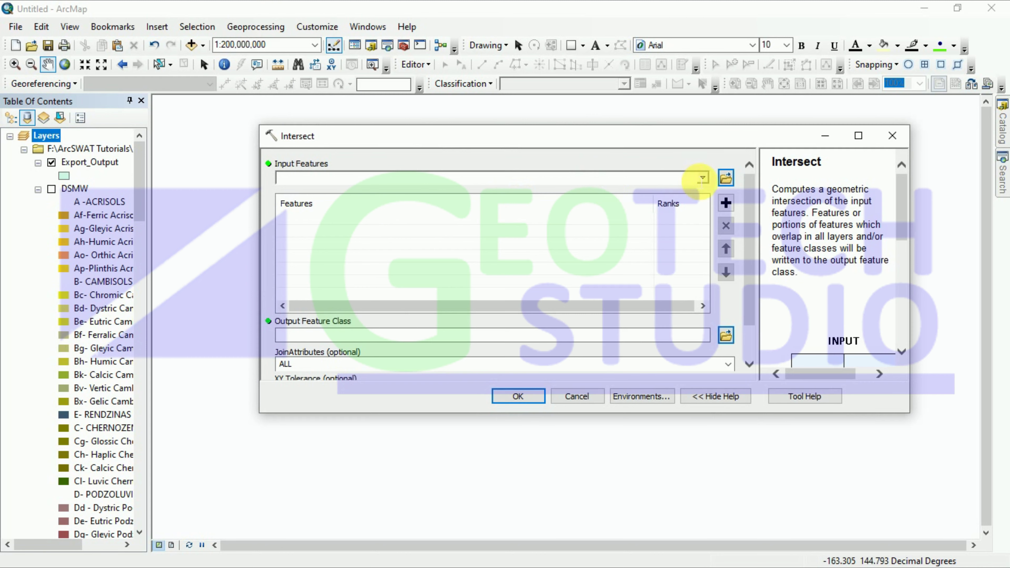
pyautogui.click(703, 177)
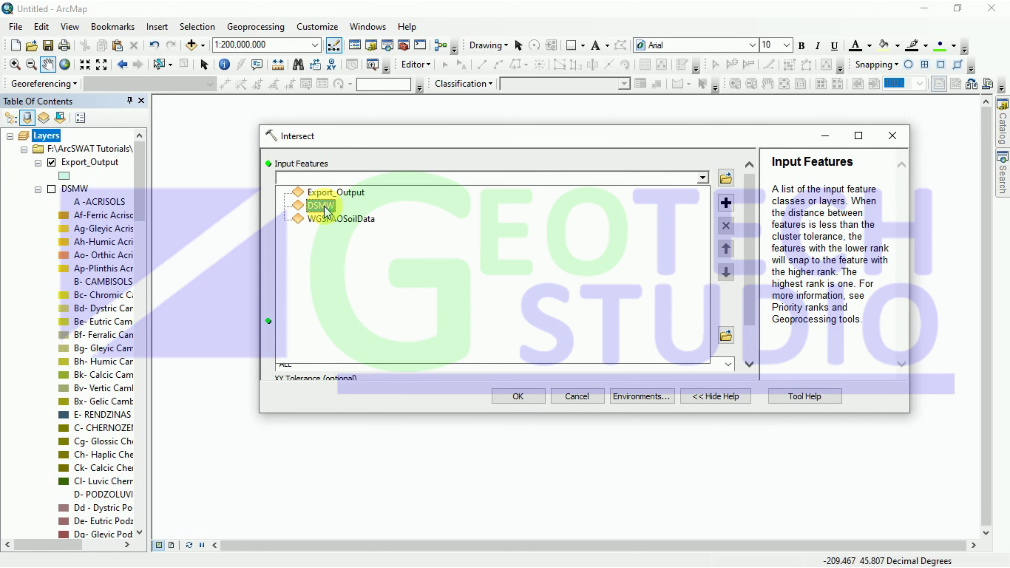
pyautogui.click(329, 222)
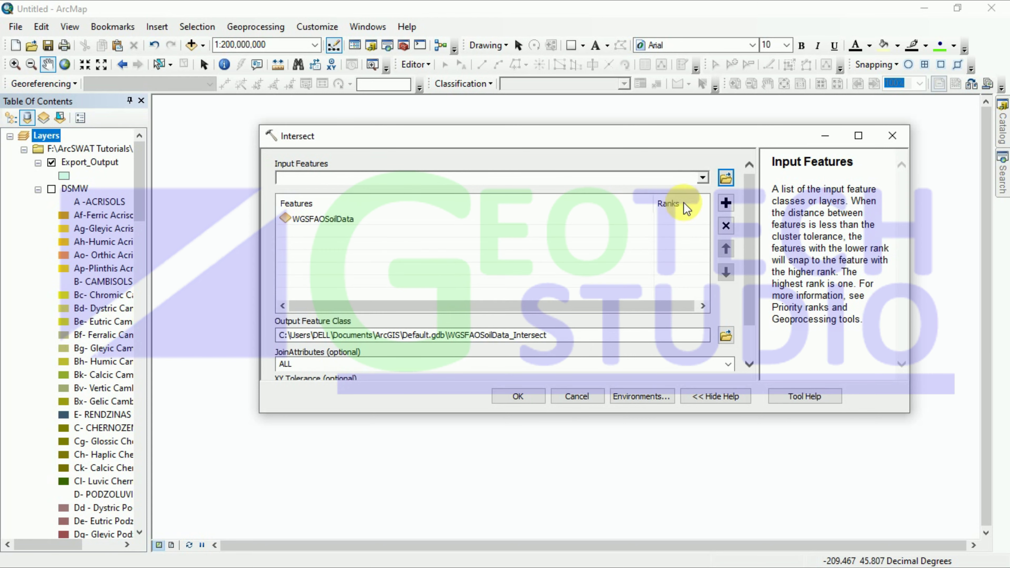
pyautogui.click(703, 178)
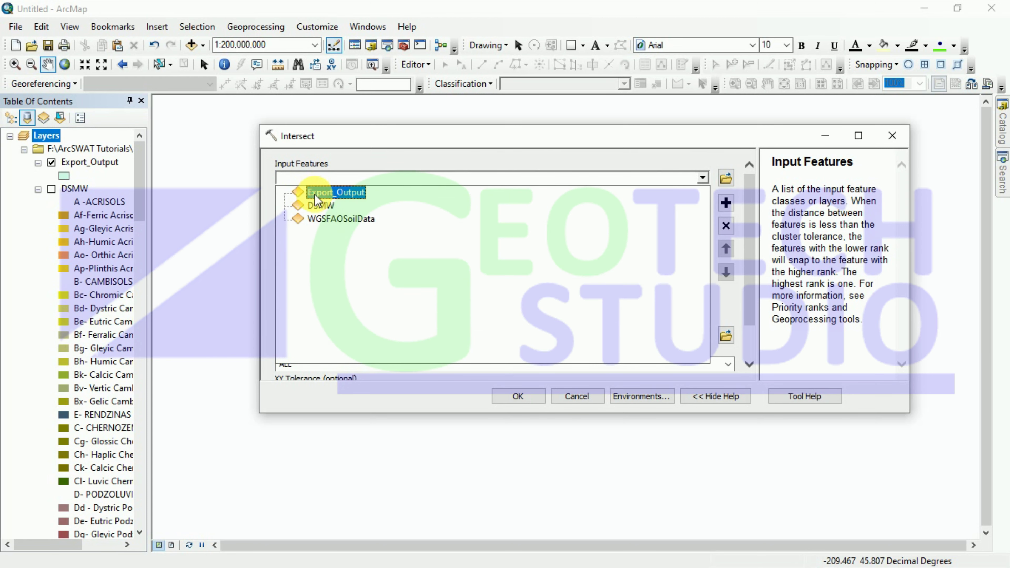
pyautogui.click(336, 193)
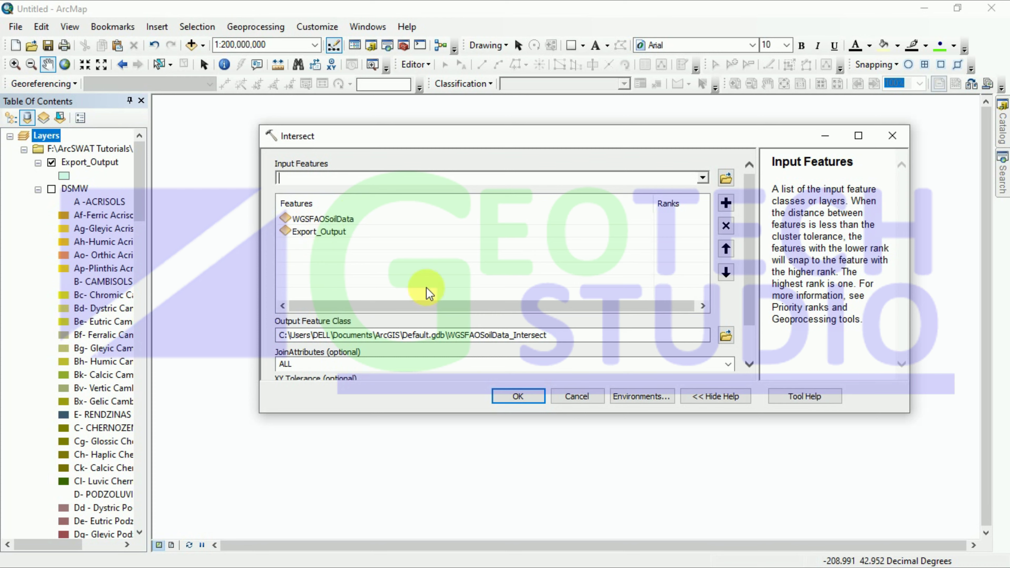
# Save the intersect output as SoilintersectData.shp in the DSMW folder and run the tool with all attributes joined.
pyautogui.click(725, 335)
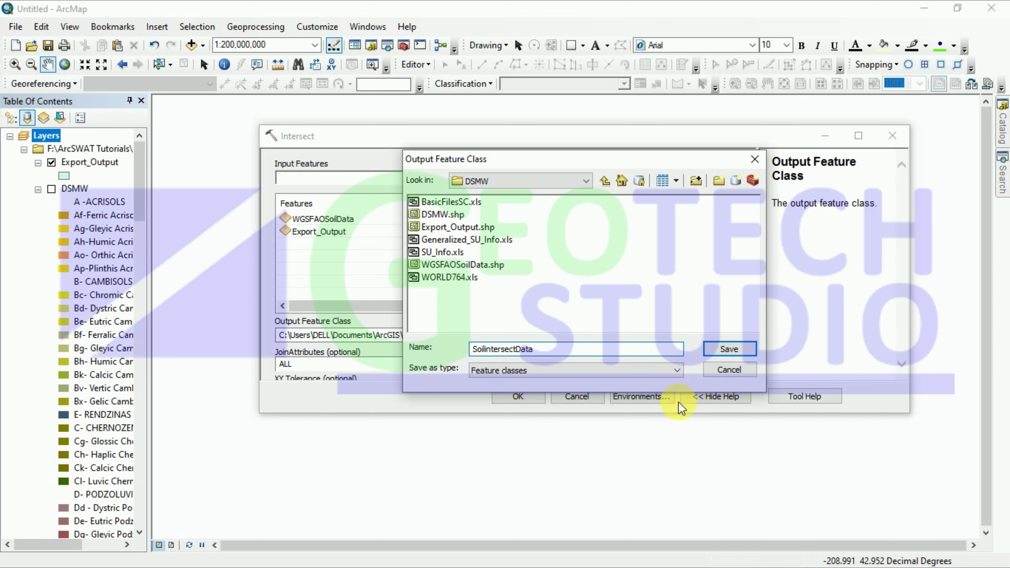
pyautogui.click(726, 350)
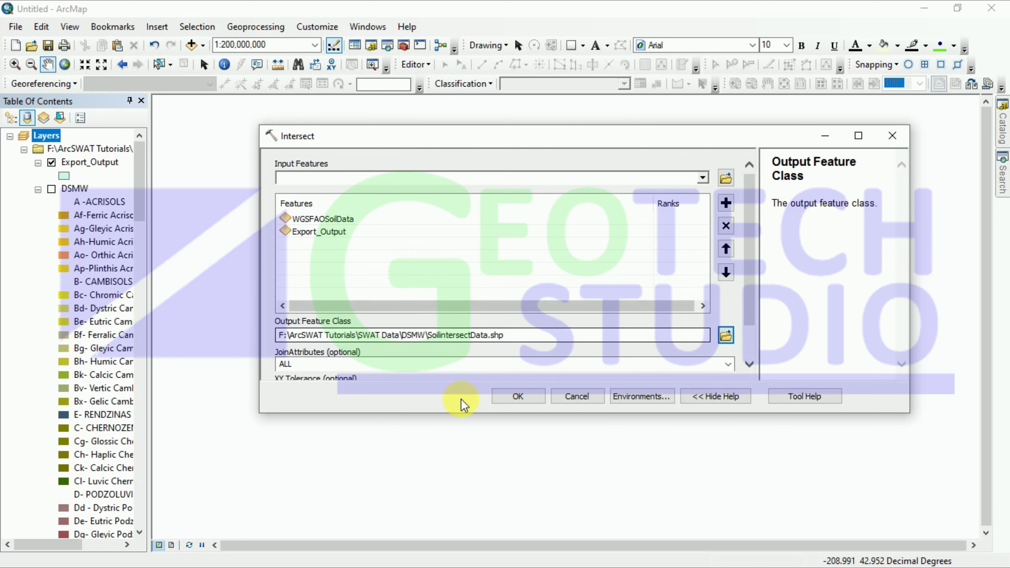
pyautogui.scroll(-1, 444, 334)
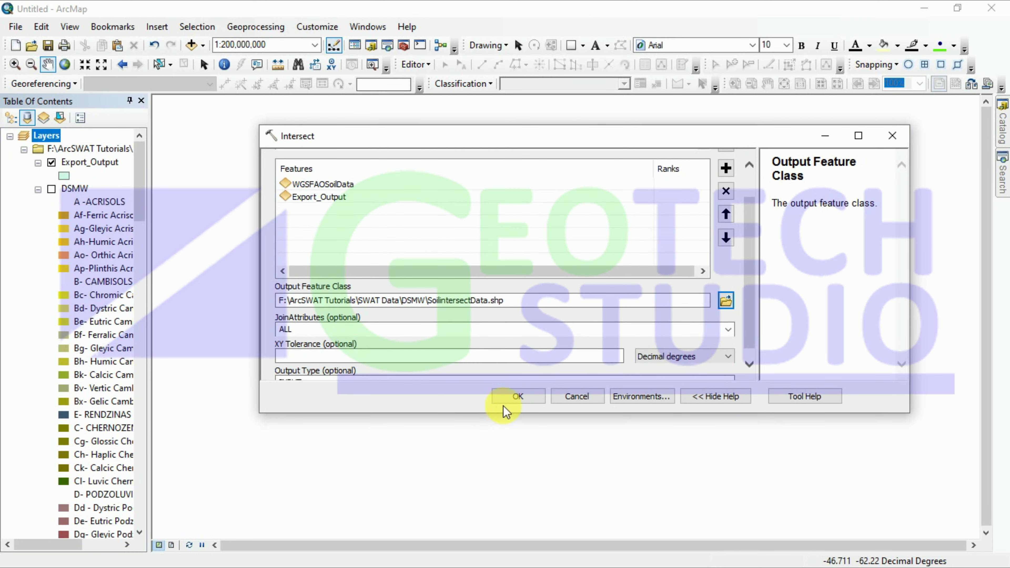
pyautogui.click(513, 400)
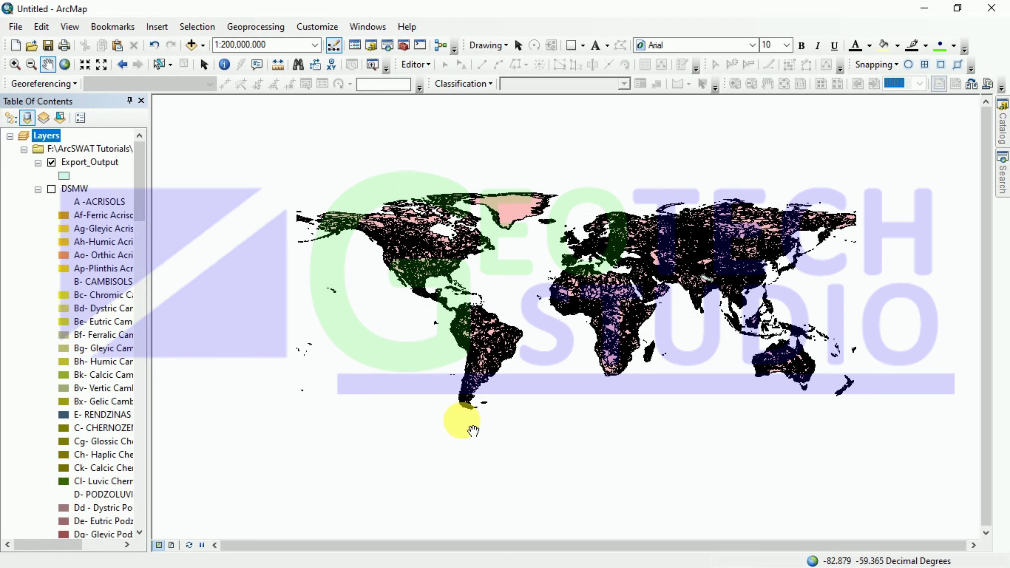
# Check the current session's geoprocessing results for the Intersect run, and close the results list.
pyautogui.click(257, 27)
pyautogui.click(261, 193)
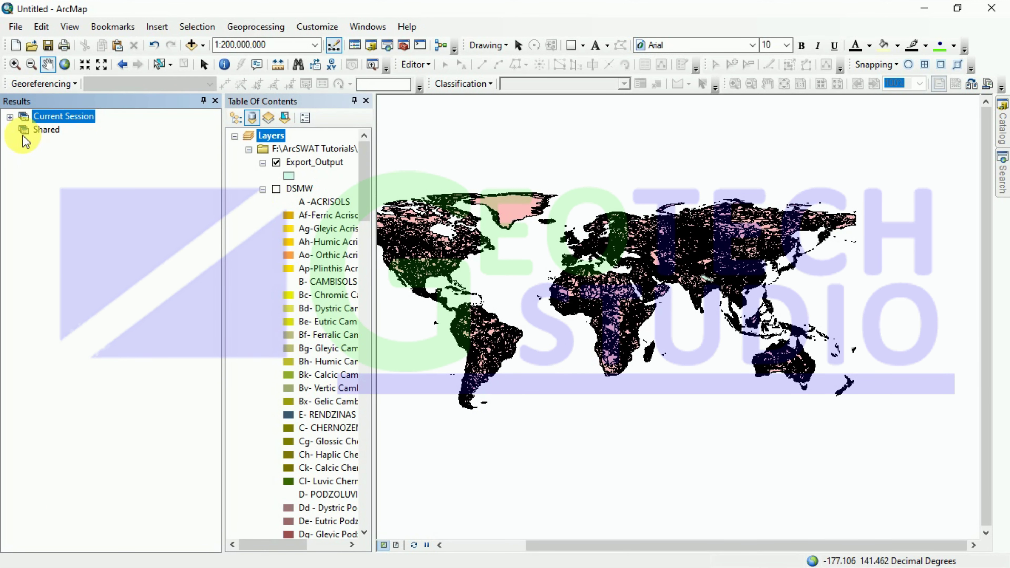
pyautogui.click(9, 117)
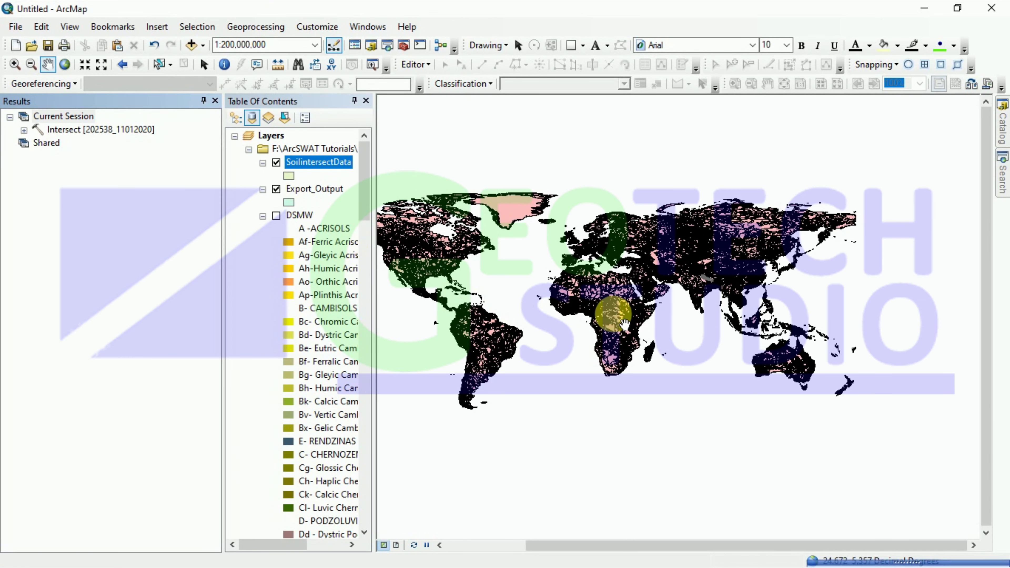
pyautogui.click(10, 116)
pyautogui.click(215, 101)
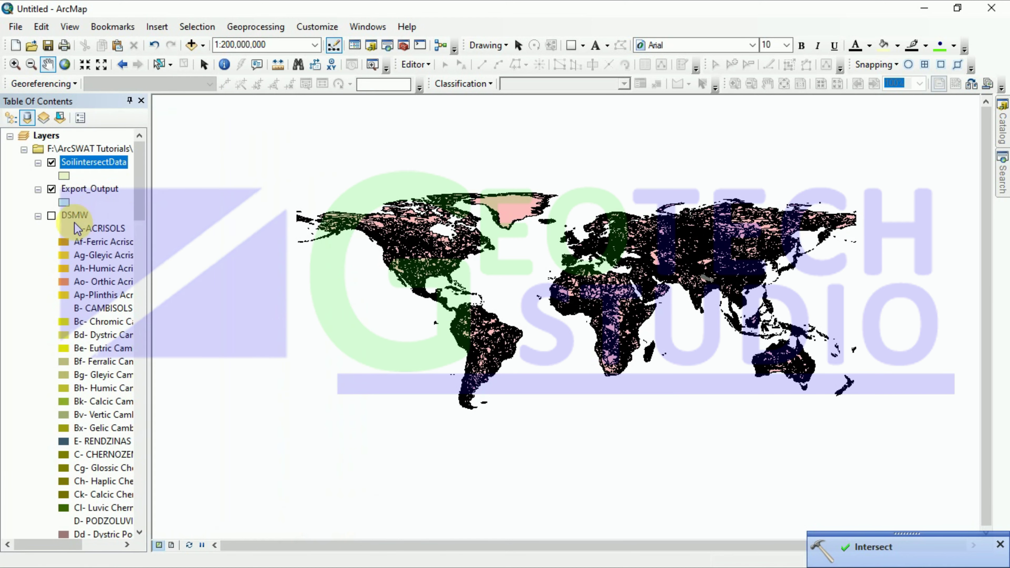
# Remove the Export_Output layer from the map.
pyautogui.rightClick(81, 197)
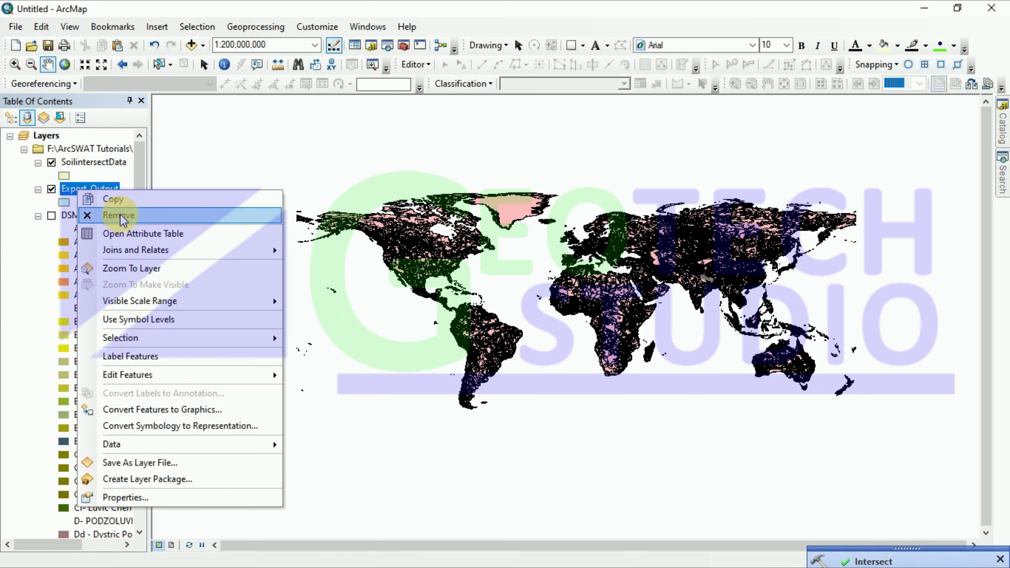
pyautogui.click(102, 215)
pyautogui.scroll(-20, 100, 338)
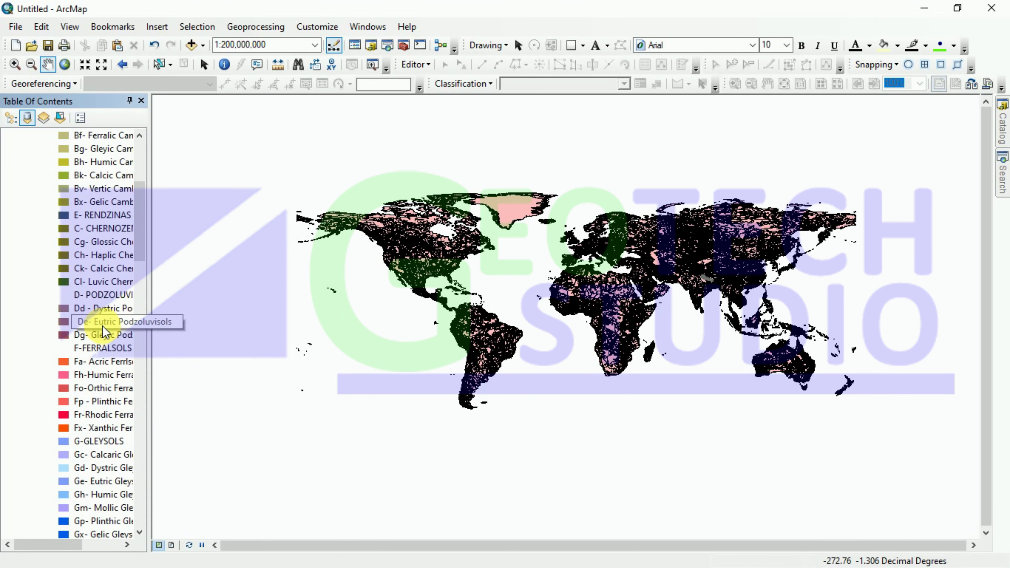
pyautogui.scroll(-20, 98, 348)
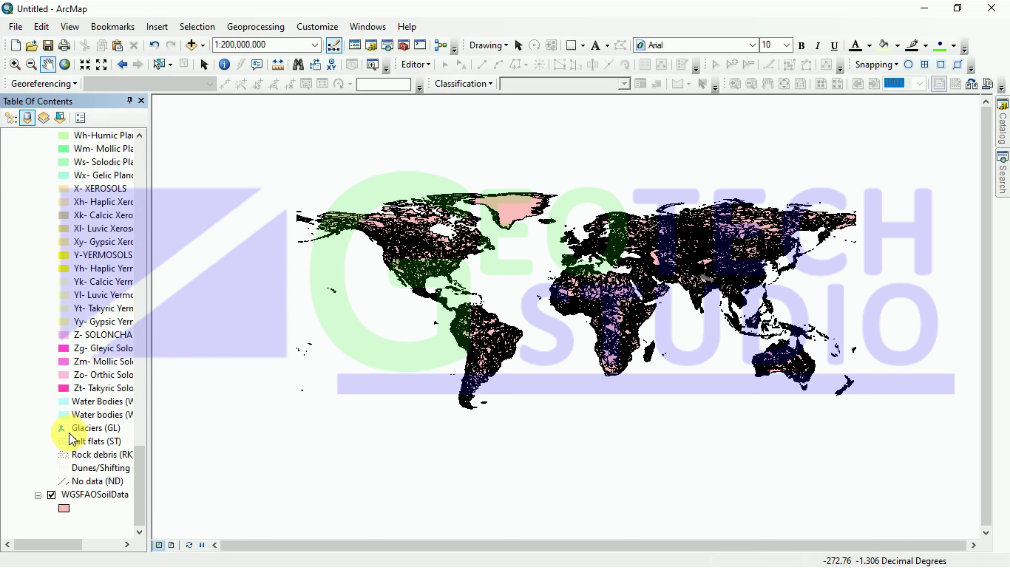
pyautogui.scroll(20, 95, 398)
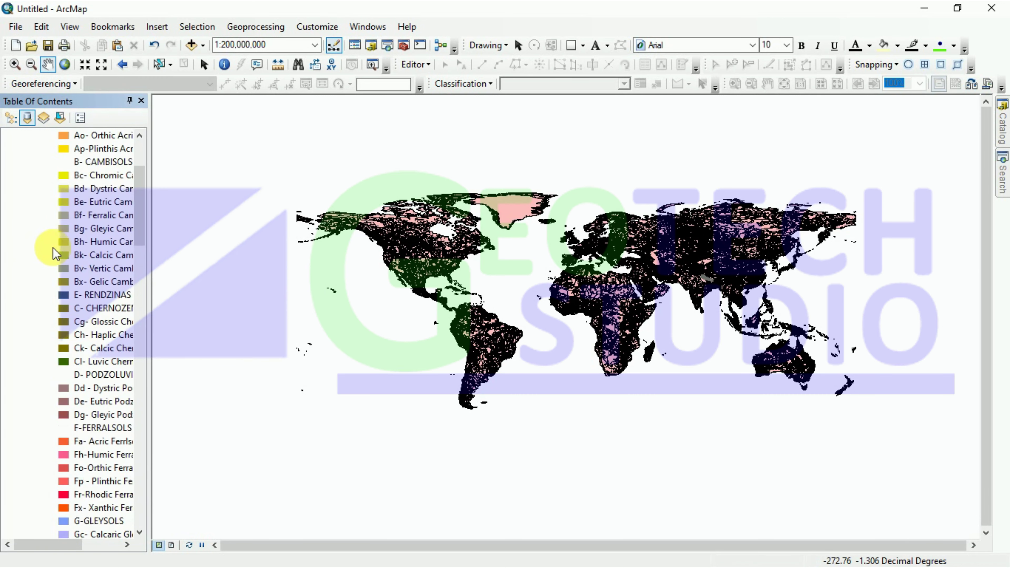
# Open the SoilintersectData attribute table and sort its records in ascending order by SNUM.
pyautogui.click(72, 166)
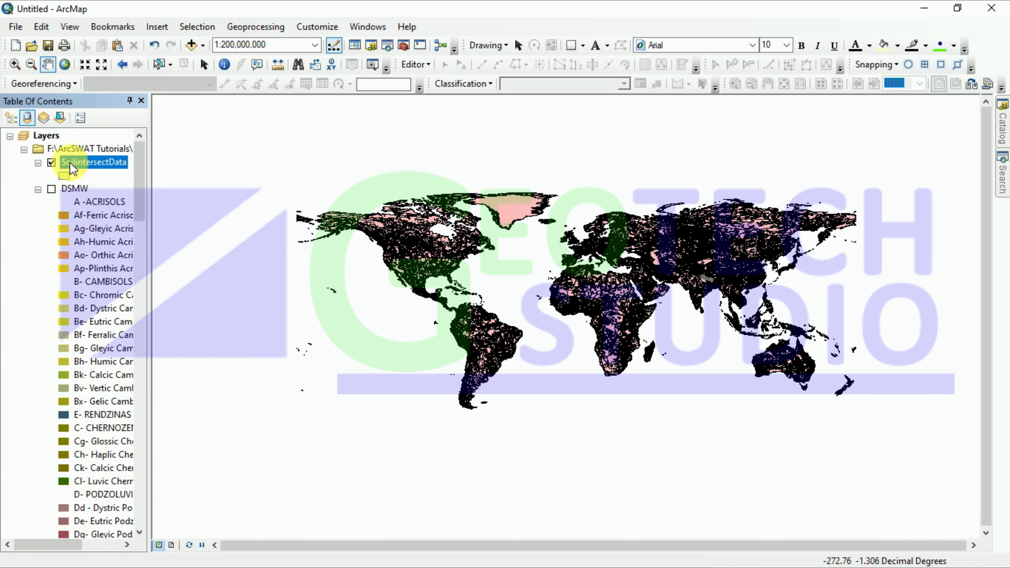
pyautogui.rightClick(73, 167)
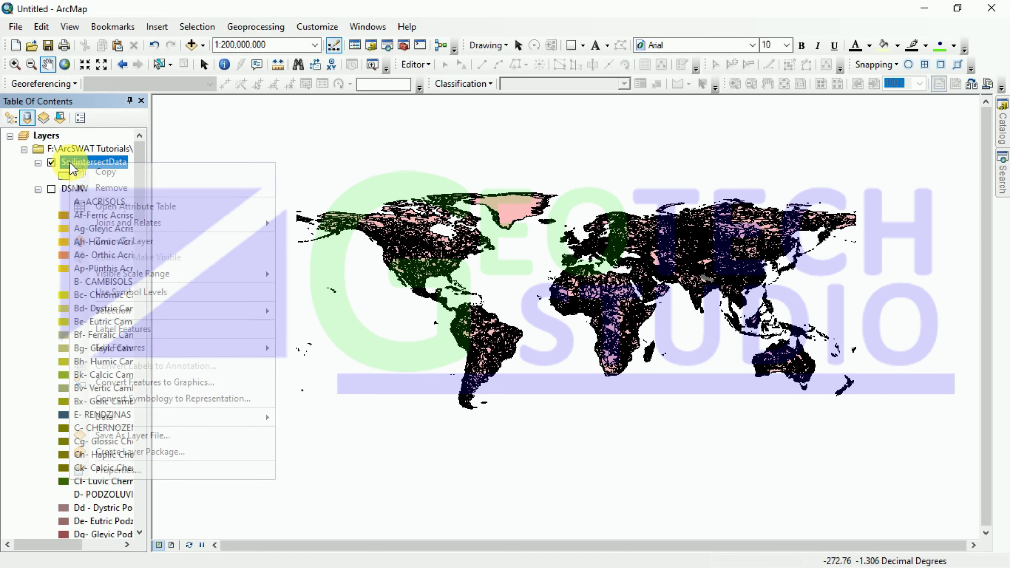
pyautogui.click(137, 205)
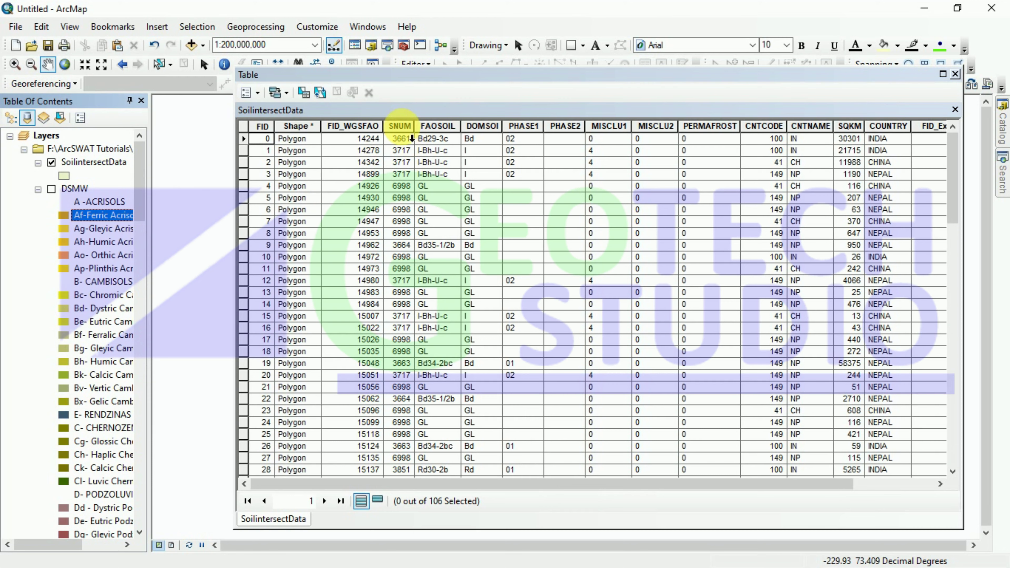
pyautogui.doubleClick(411, 131)
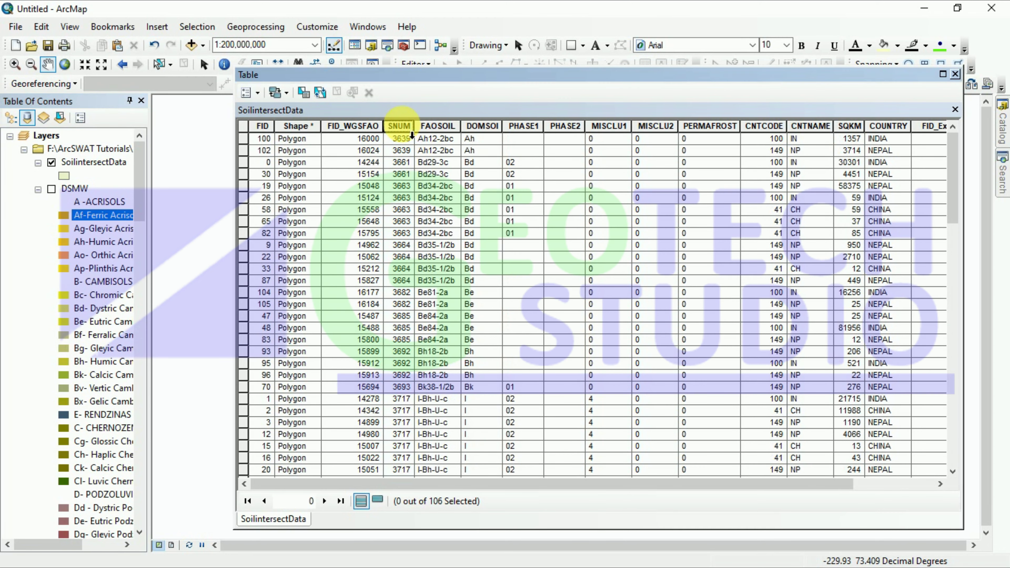
pyautogui.click(403, 127)
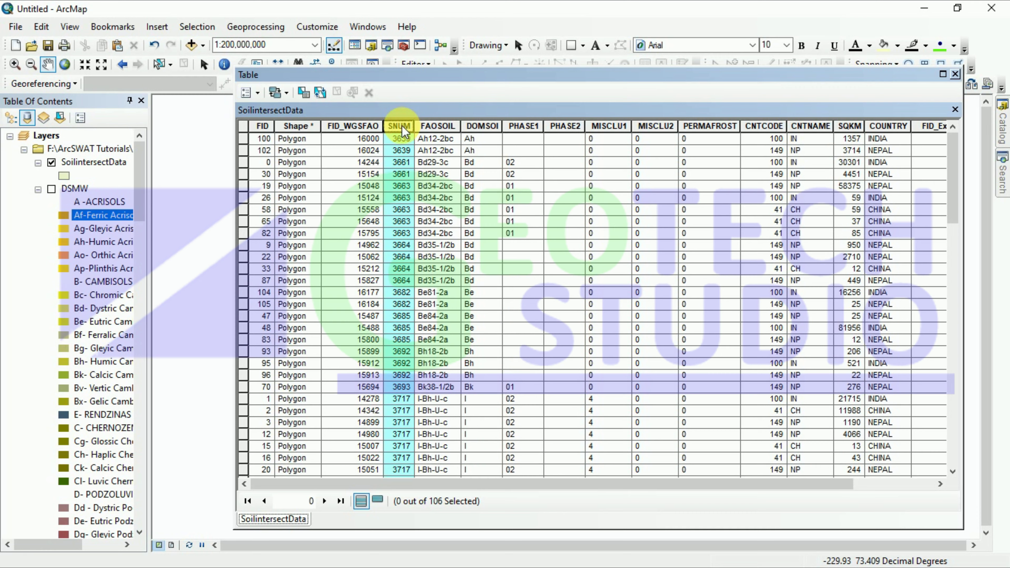
# Examine the SNUM and FAOSOIL values across the SoilintersectData records, and close the table.
pyautogui.scroll(-15, 426, 311)
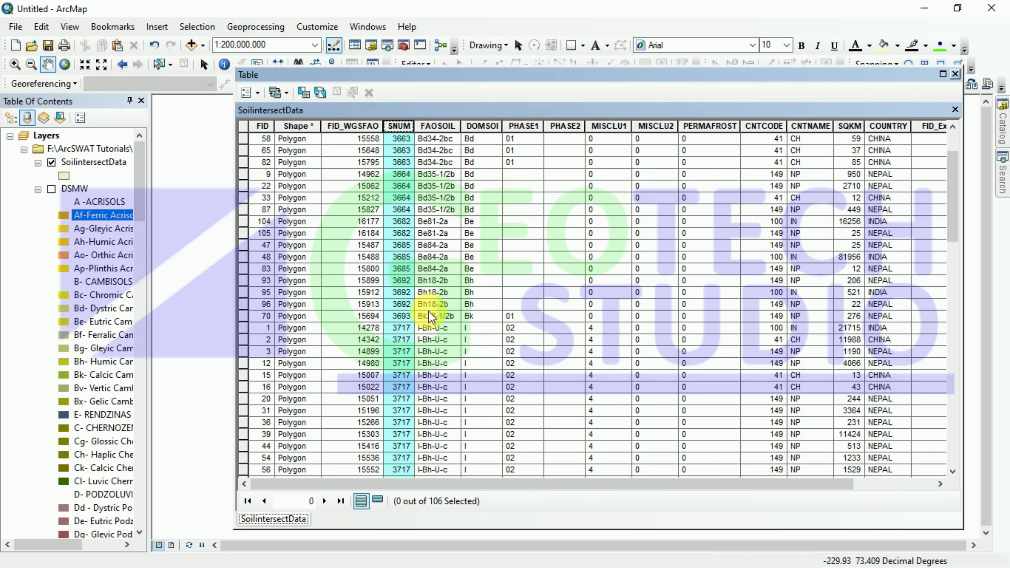
pyautogui.scroll(-12, 406, 316)
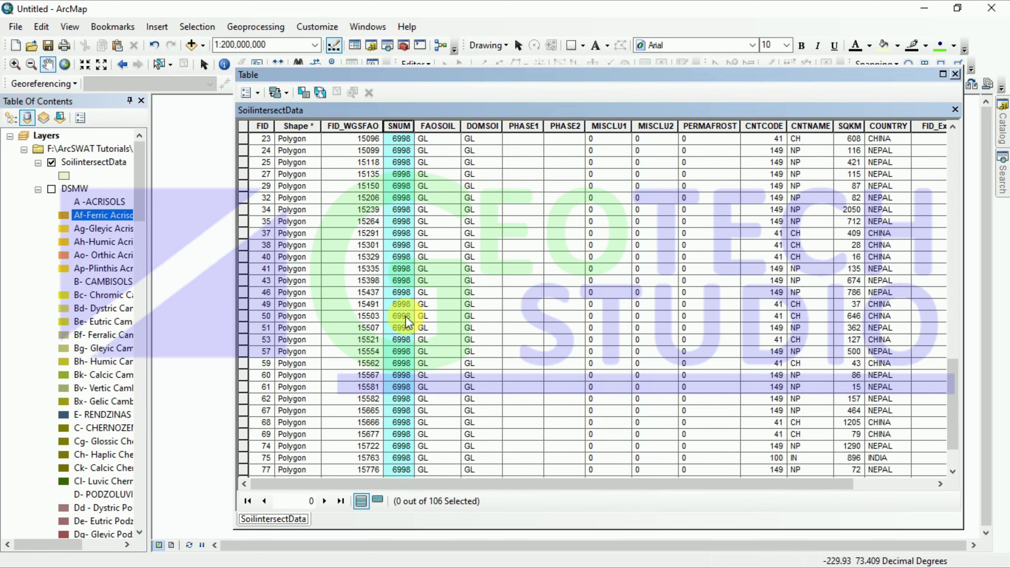
pyautogui.scroll(12, 402, 278)
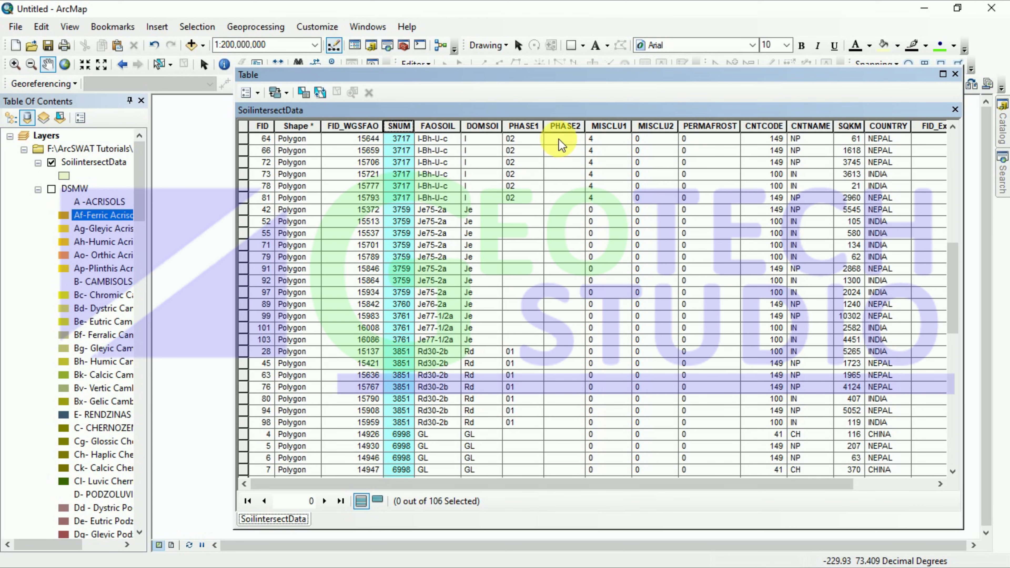
pyautogui.click(437, 127)
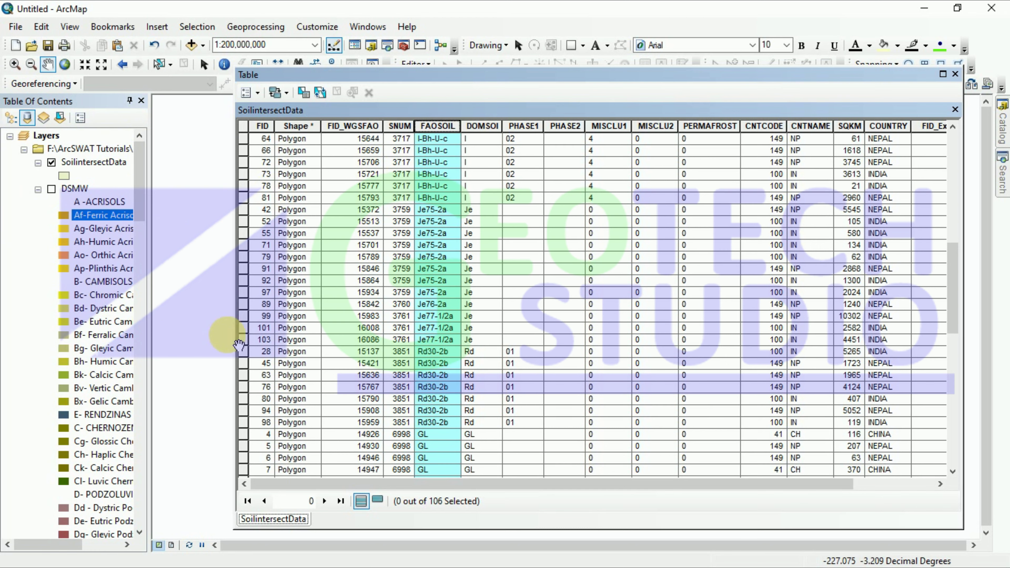
pyautogui.click(954, 74)
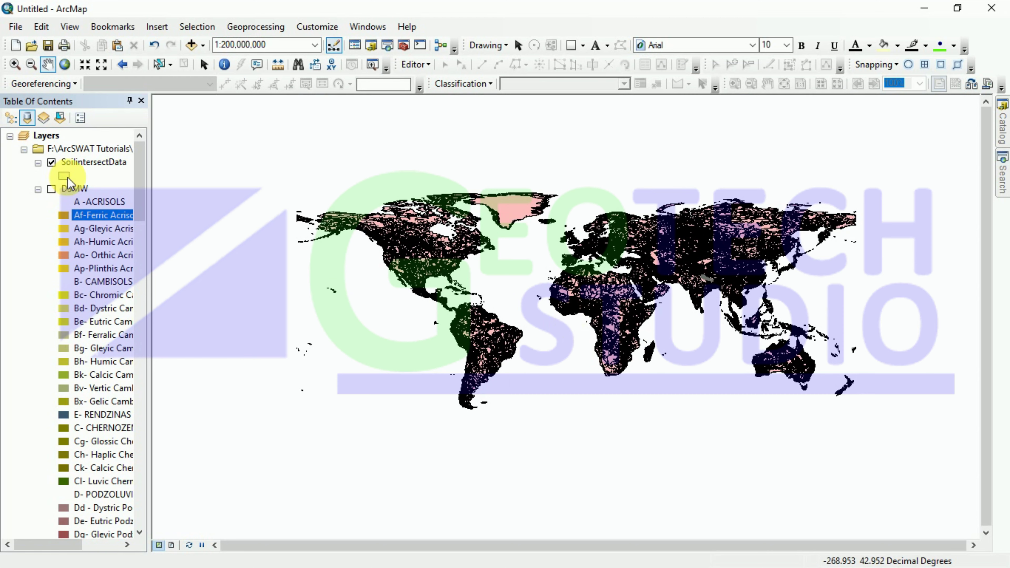
# Turn on the display of the DSMW layer in the map.
pyautogui.click(51, 189)
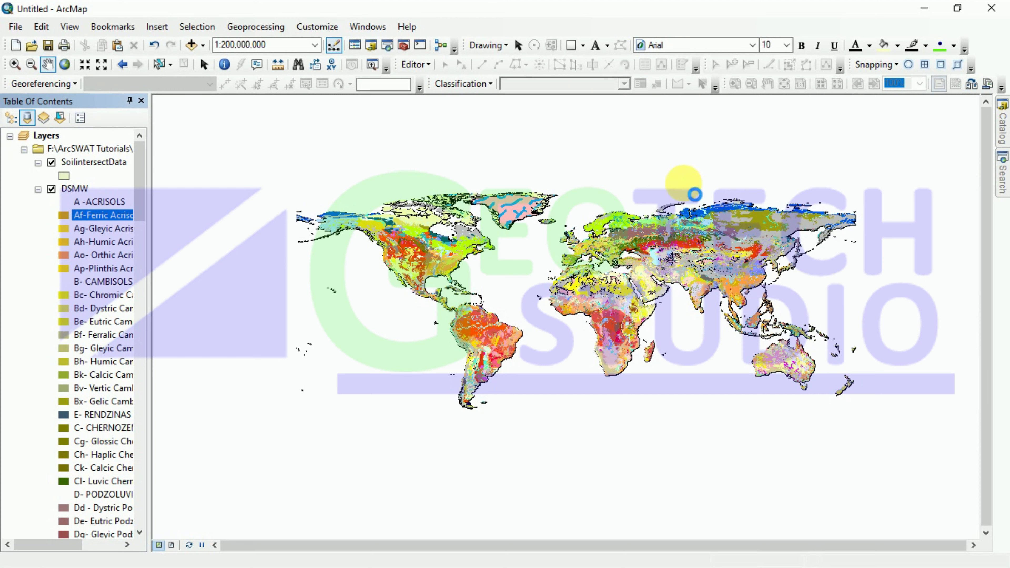
pyautogui.click(606, 72)
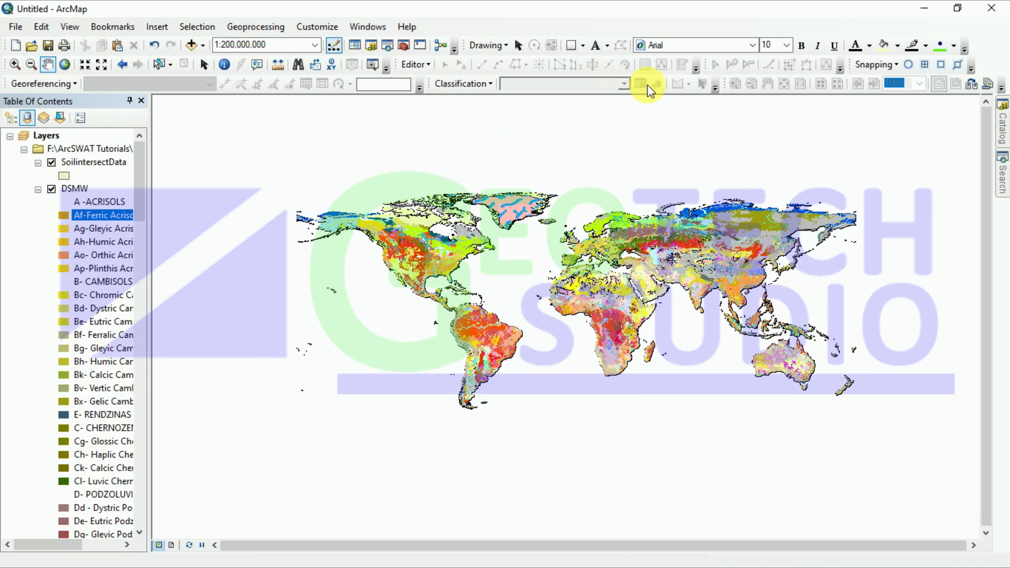
# Find the Polygon to Raster conversion tool by searching for "polygon to raster" and set SoilintersectData as its input features.
pyautogui.click(1002, 169)
pyautogui.click(815, 158)
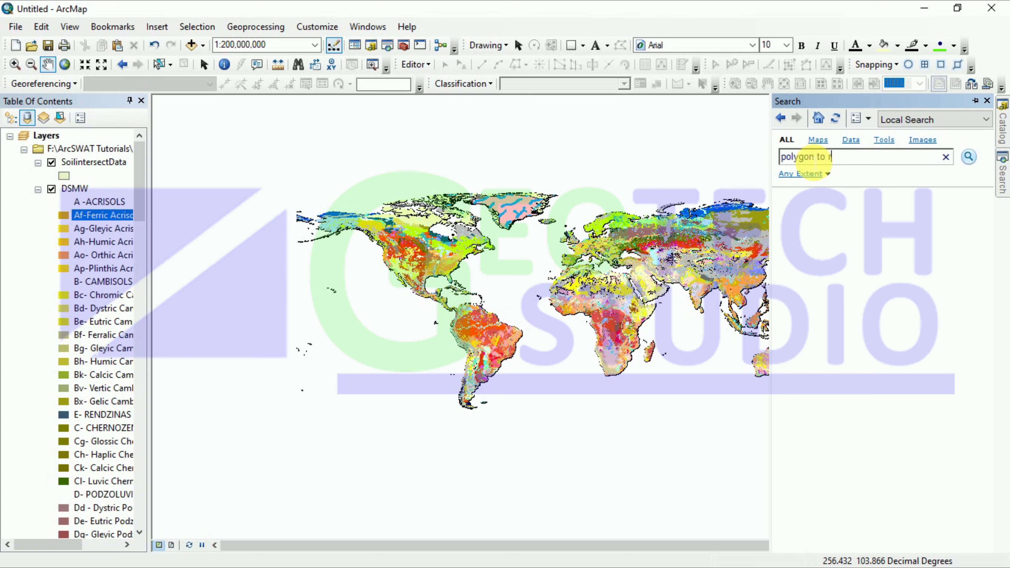
pyautogui.press('Return')
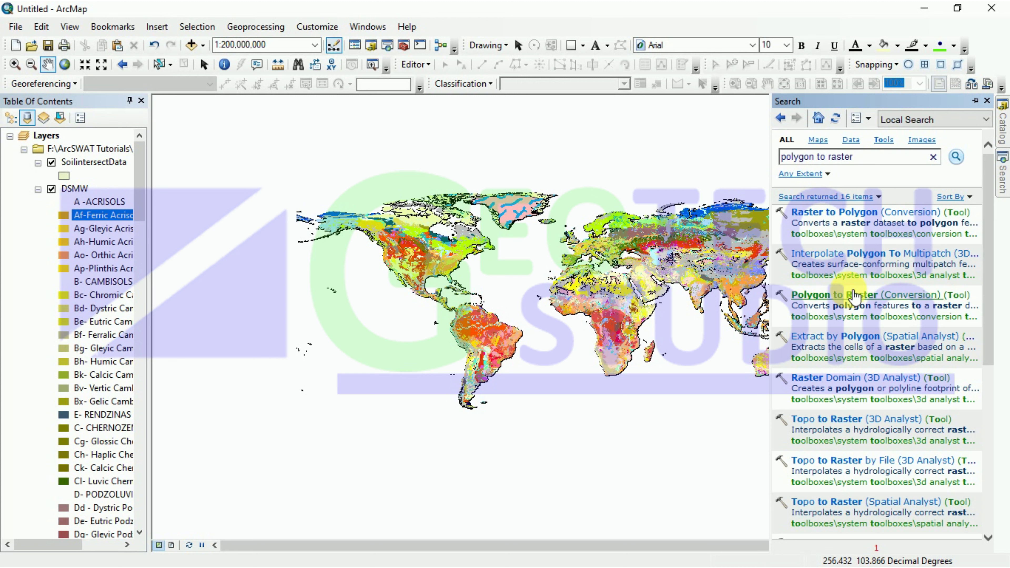
pyautogui.click(857, 299)
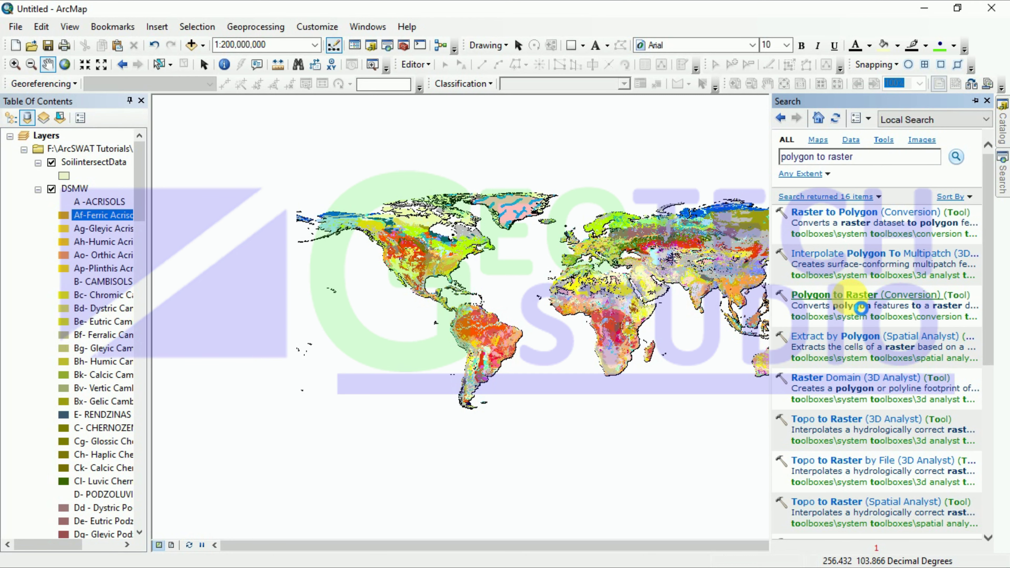
pyautogui.click(859, 306)
pyautogui.click(702, 178)
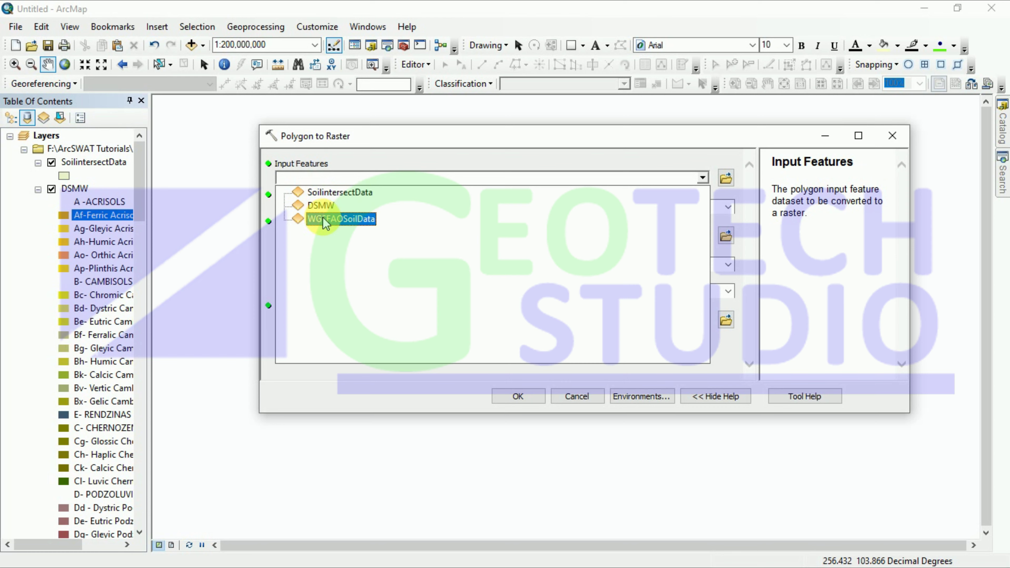
pyautogui.click(330, 193)
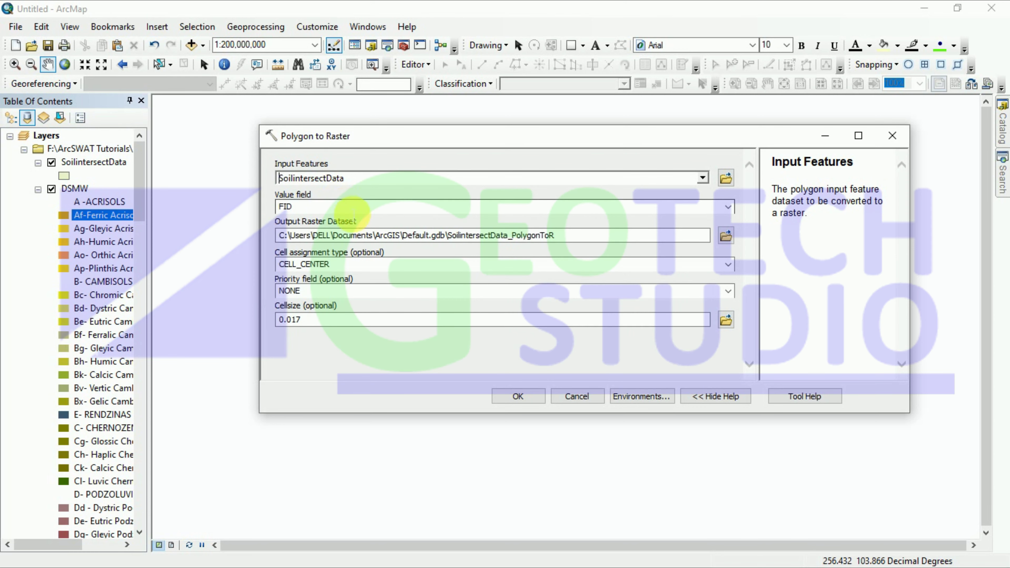
# Convert SoilintersectData to a raster using SNUM as the value field and a cell size of 0.05.
pyautogui.click(726, 207)
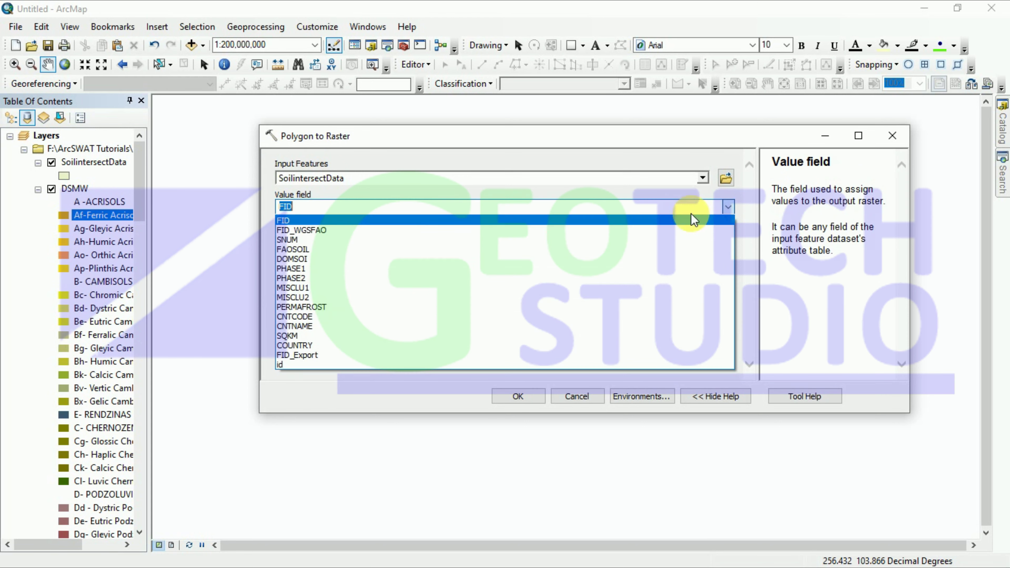
pyautogui.click(294, 239)
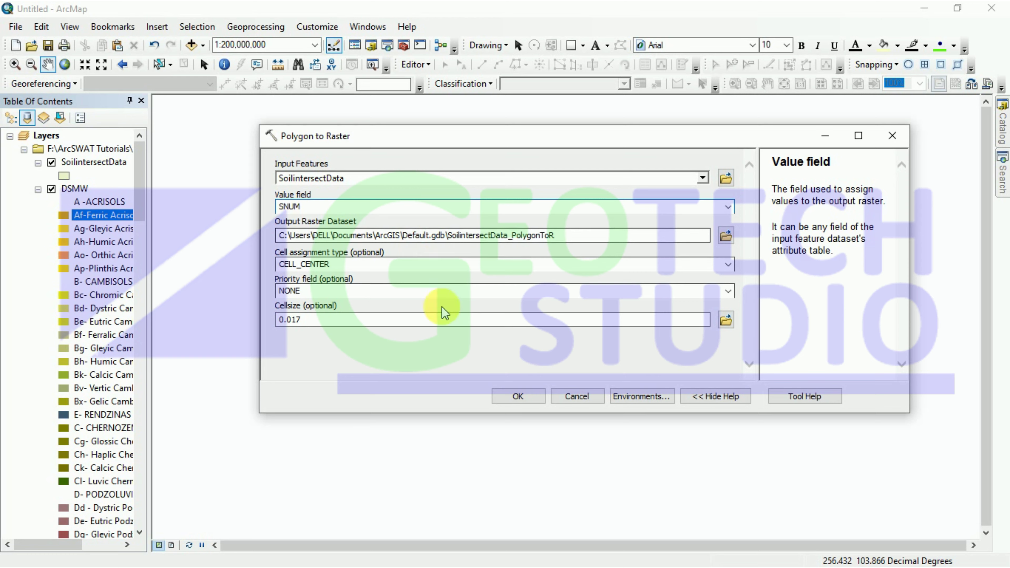
pyautogui.click(309, 319)
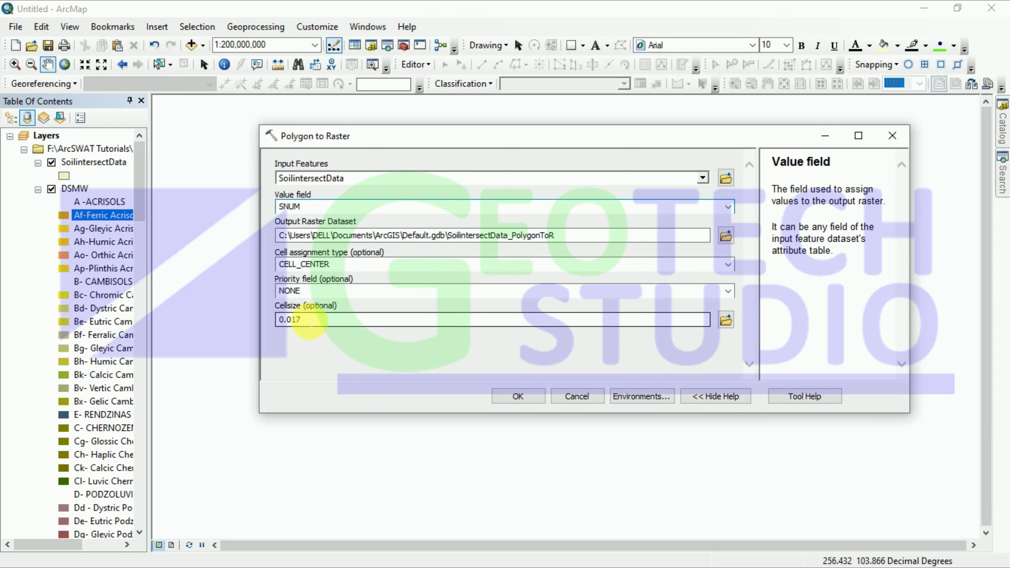
pyautogui.click(309, 327)
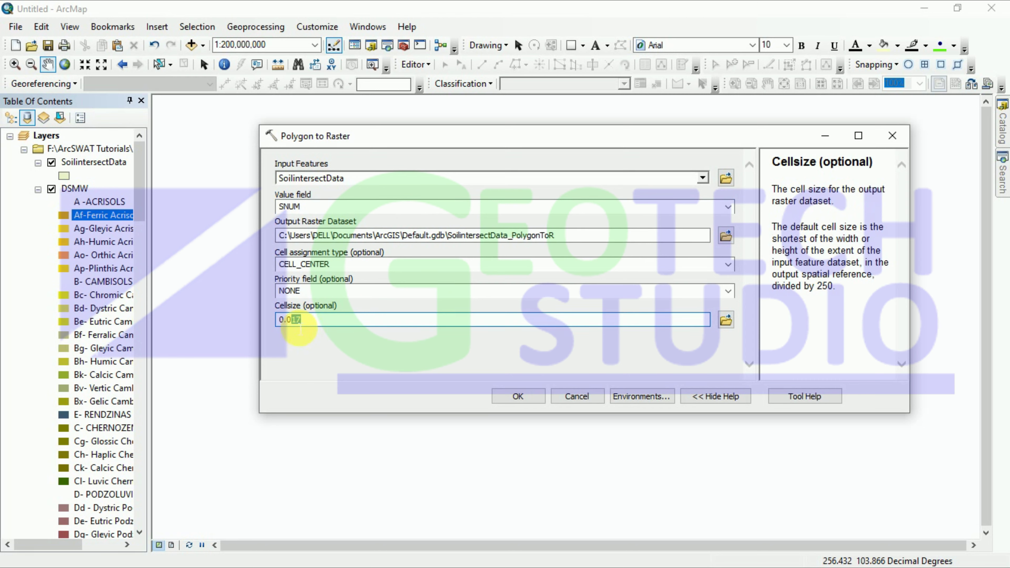
pyautogui.write('5')
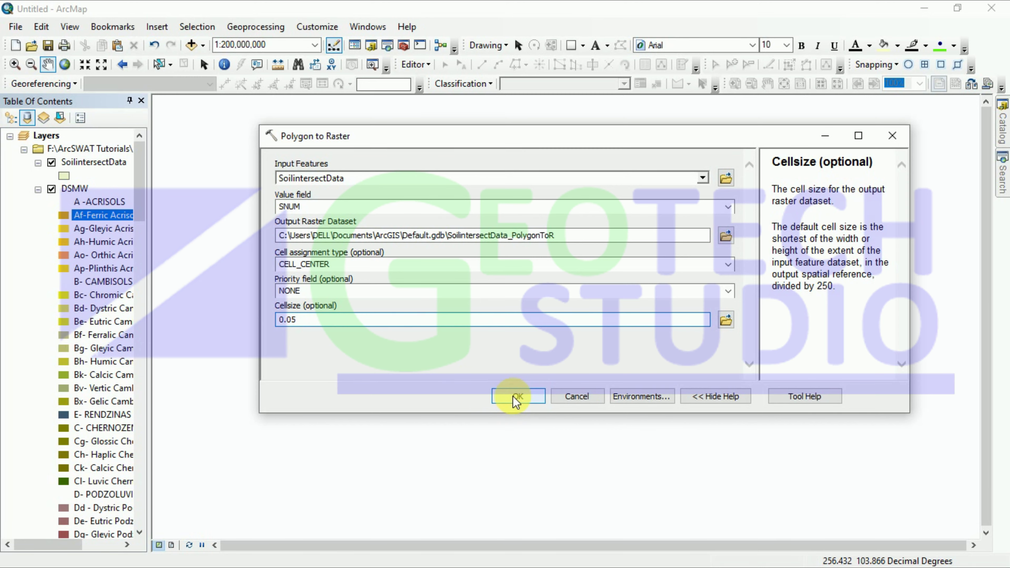
pyautogui.click(514, 401)
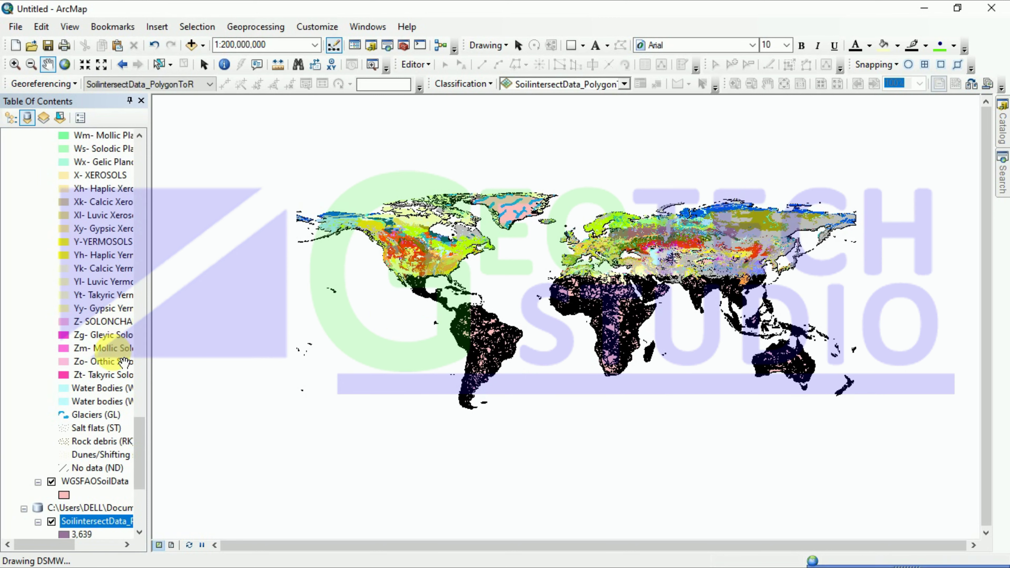
# Open the raster data export settings for the SoilintersectData_PolygonToR layer.
pyautogui.scroll(1, 92, 516)
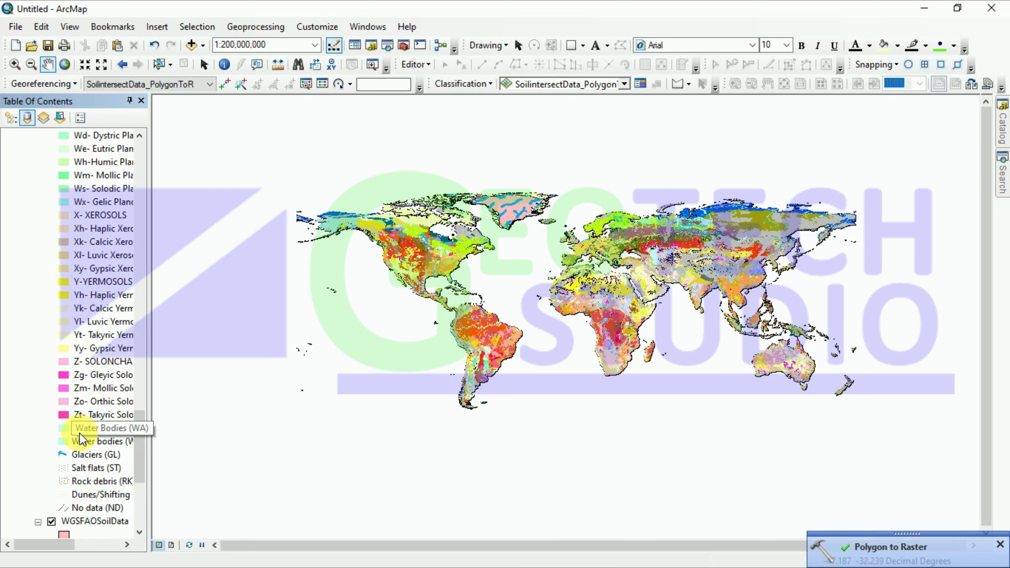
pyautogui.scroll(-4, 83, 450)
pyautogui.scroll(-2, 71, 445)
pyautogui.scroll(20, 74, 398)
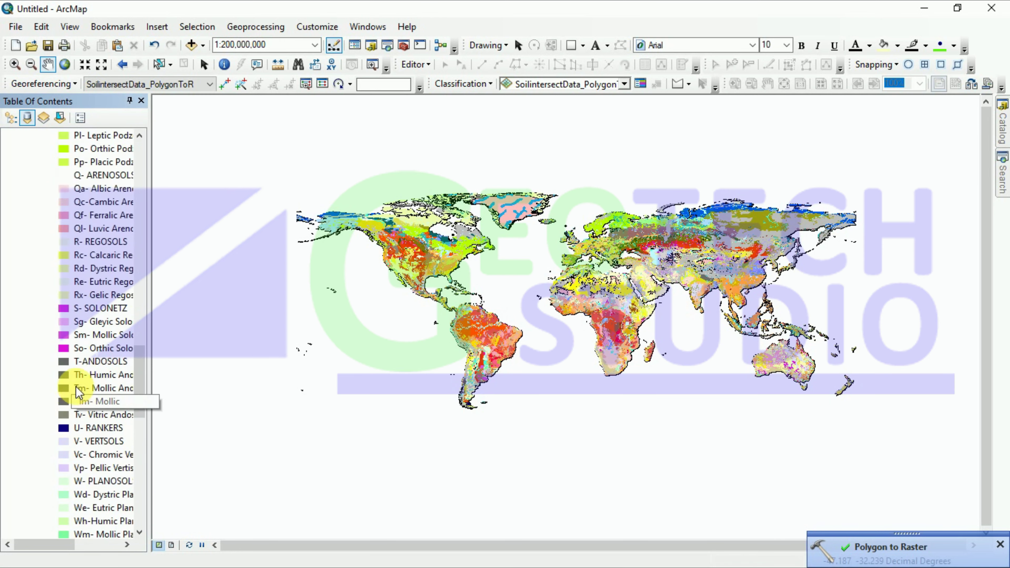
pyautogui.scroll(7, 71, 301)
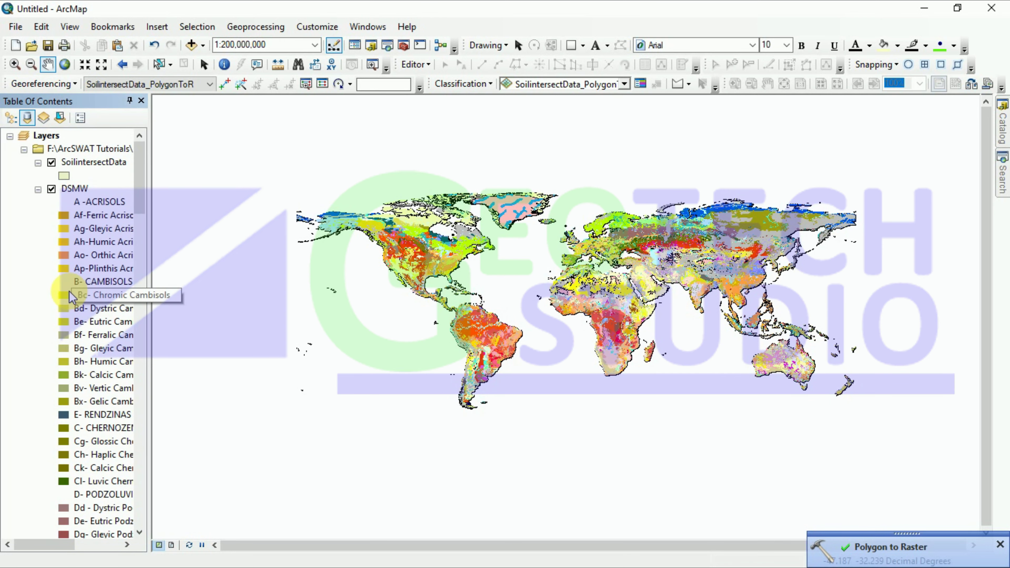
pyautogui.scroll(-20, 72, 297)
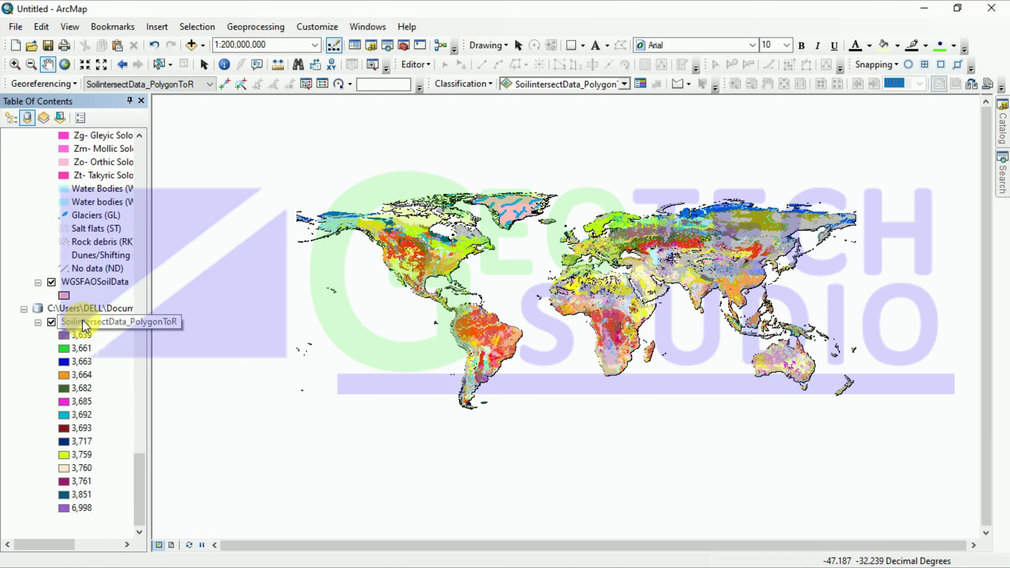
pyautogui.click(84, 322)
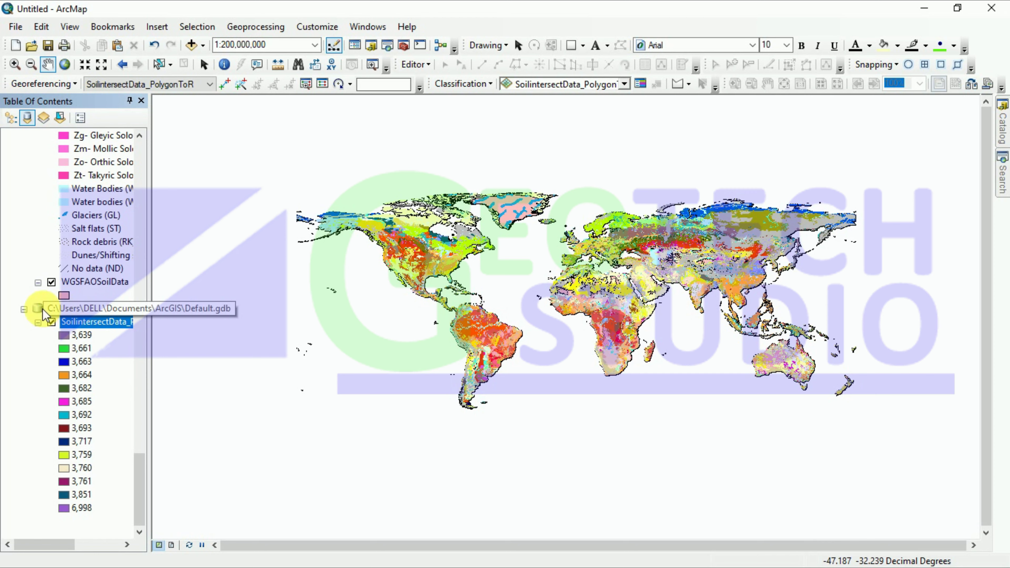
pyautogui.rightClick(79, 323)
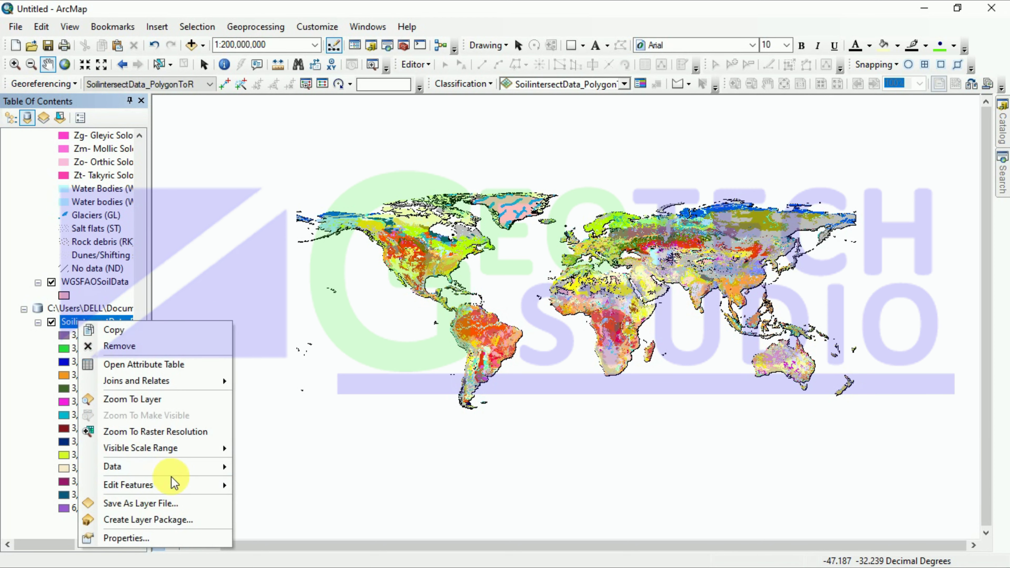
pyautogui.moveTo(199, 467)
pyautogui.click(263, 484)
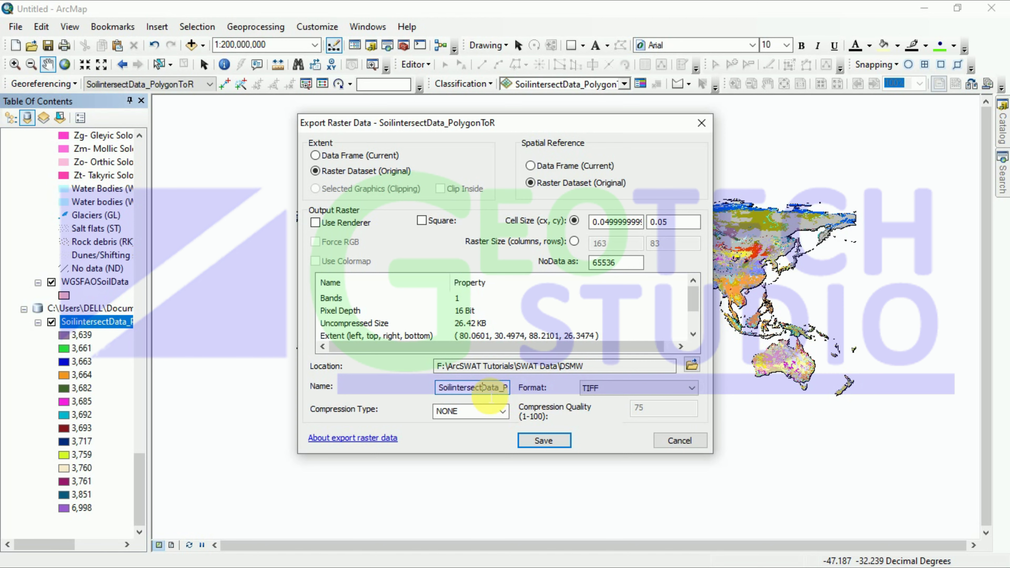
# Export the raster as Soilintersectraster.tif with the data frame's spatial reference, promoting the pixel depth and adding the result to the map.
pyautogui.write('raster')
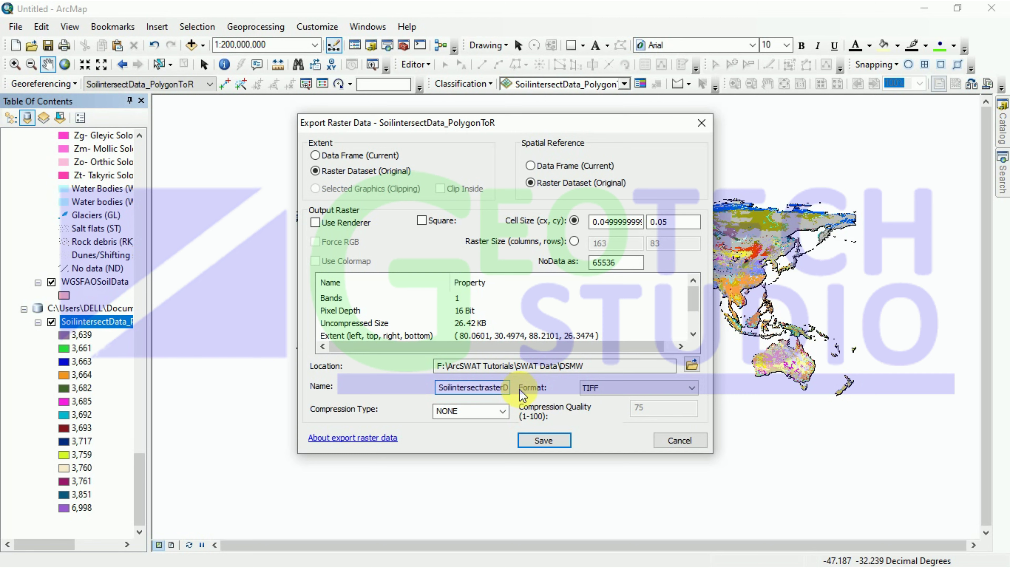
pyautogui.press('Delete')
pyautogui.write('_')
pyautogui.write('.tif')
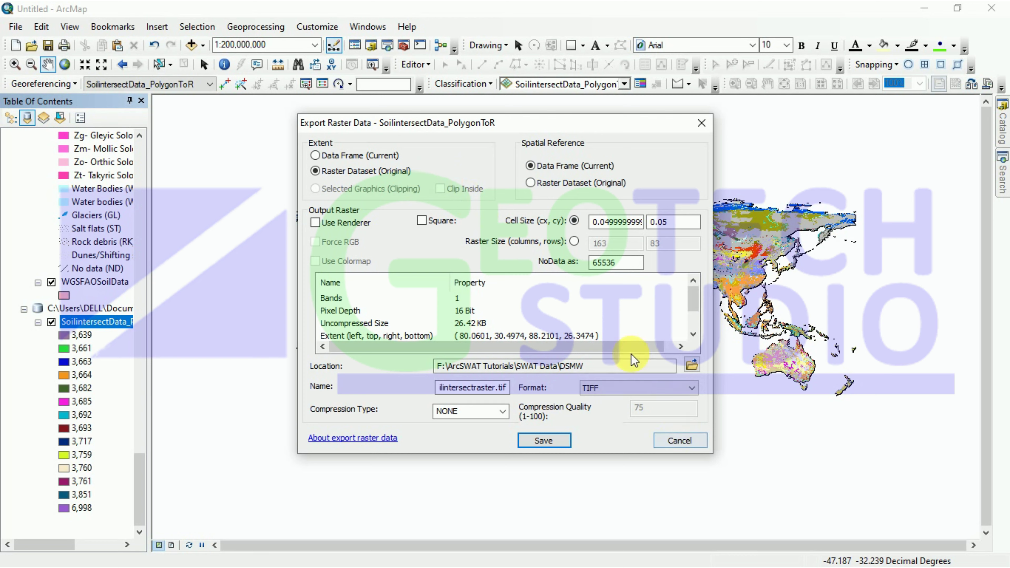
pyautogui.click(529, 444)
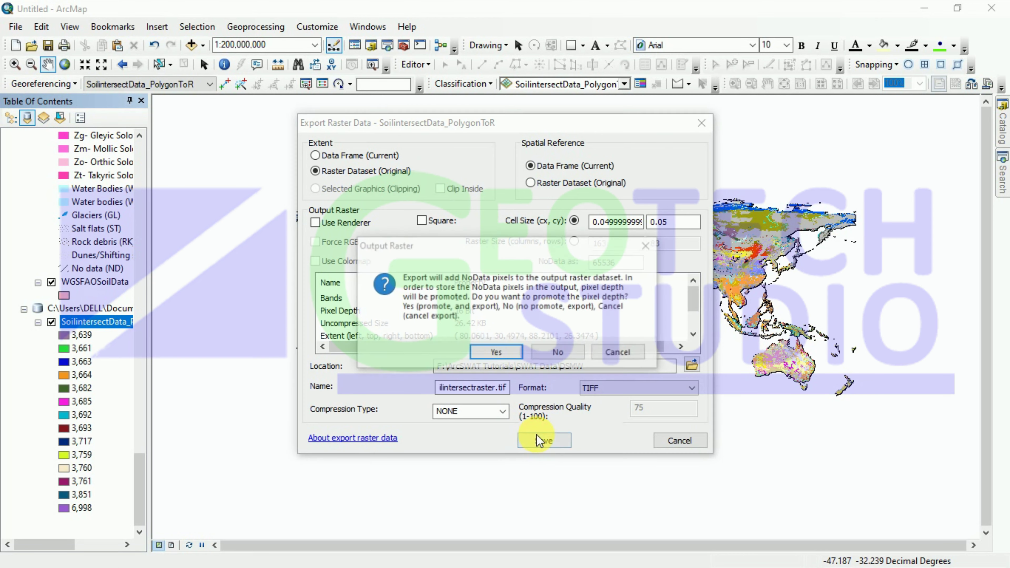
pyautogui.click(493, 352)
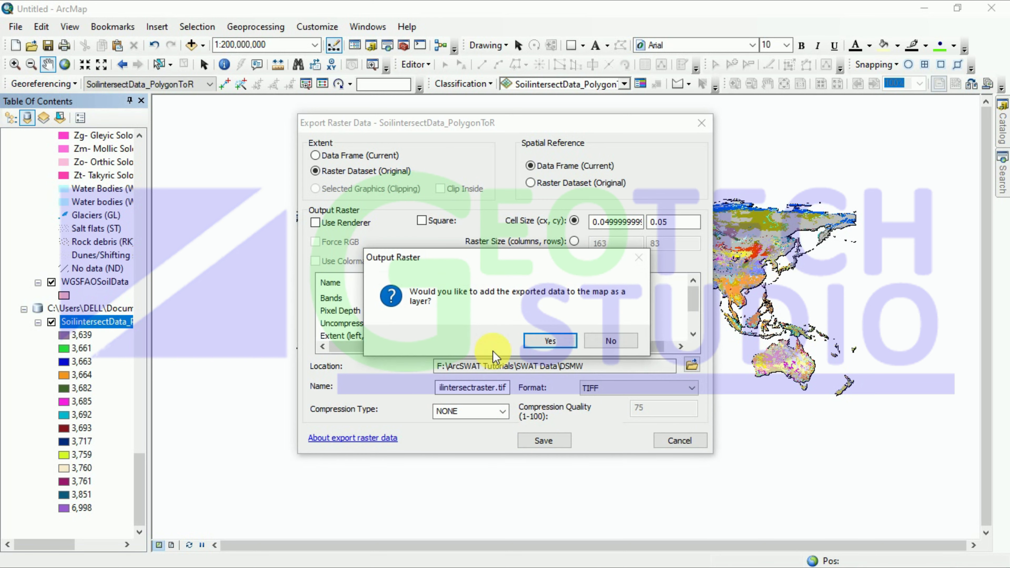
pyautogui.click(540, 345)
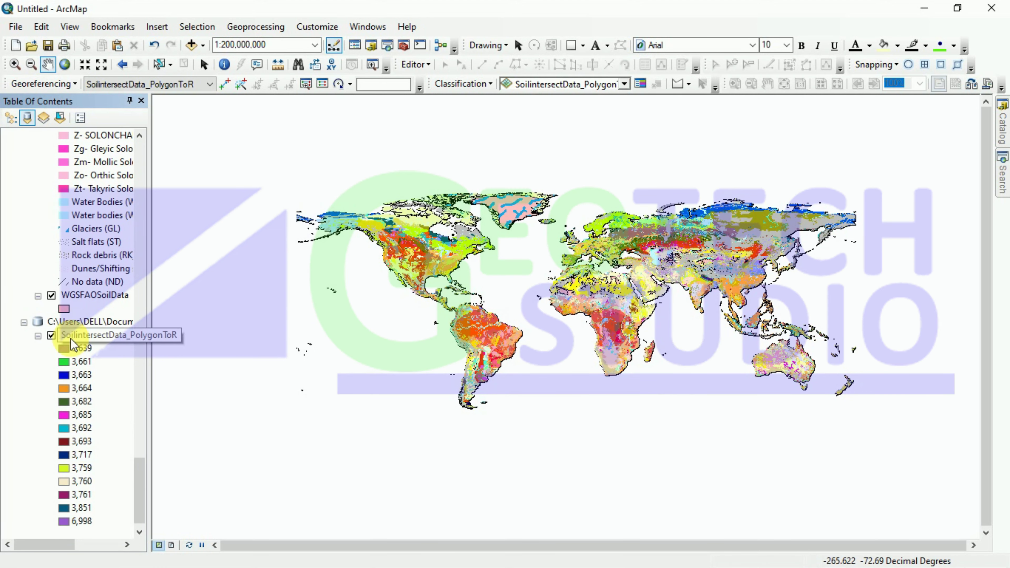
# Remove the Default.gdb group with the SoilintersectData_PolygonToR raster from the map's layers.
pyautogui.rightClick(69, 326)
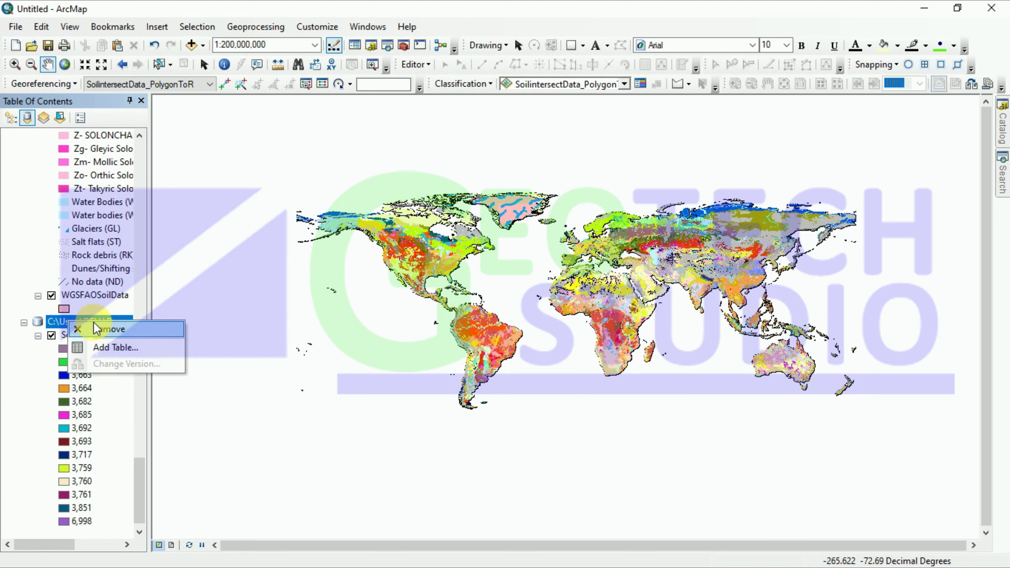
pyautogui.click(87, 331)
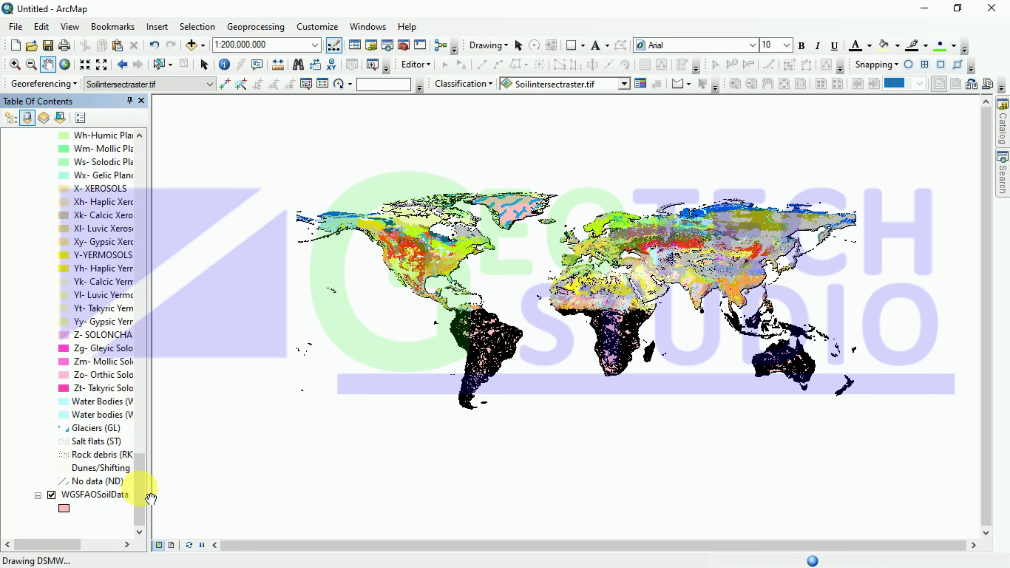
pyautogui.scroll(3, 137, 470)
pyautogui.moveTo(142, 457); pyautogui.dragTo(180, 147)
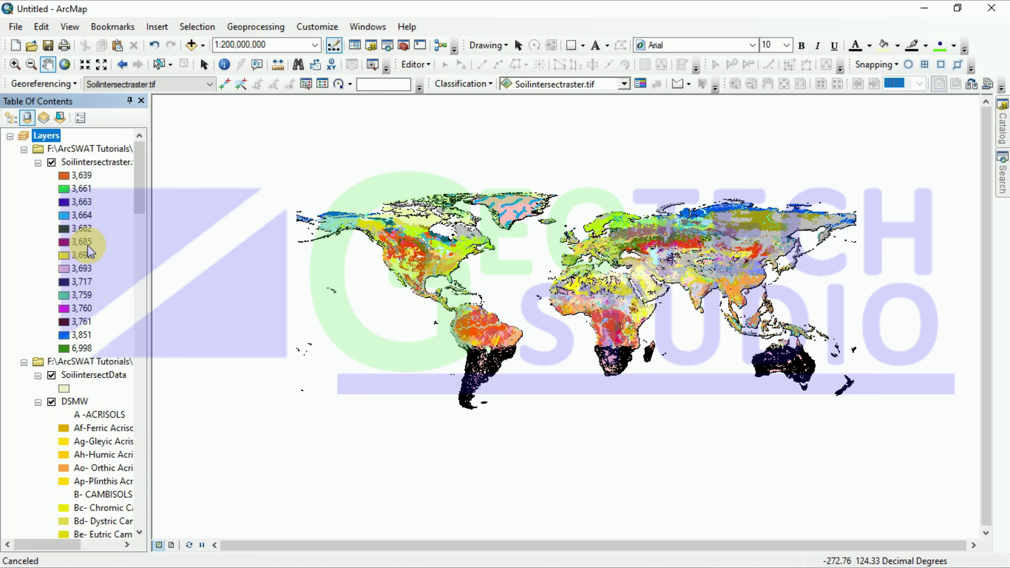
# Open the SoilintersectData attribute table and copy the FAOSOIL value Bd35-1/2b from the record with FID 33.
pyautogui.click(77, 375)
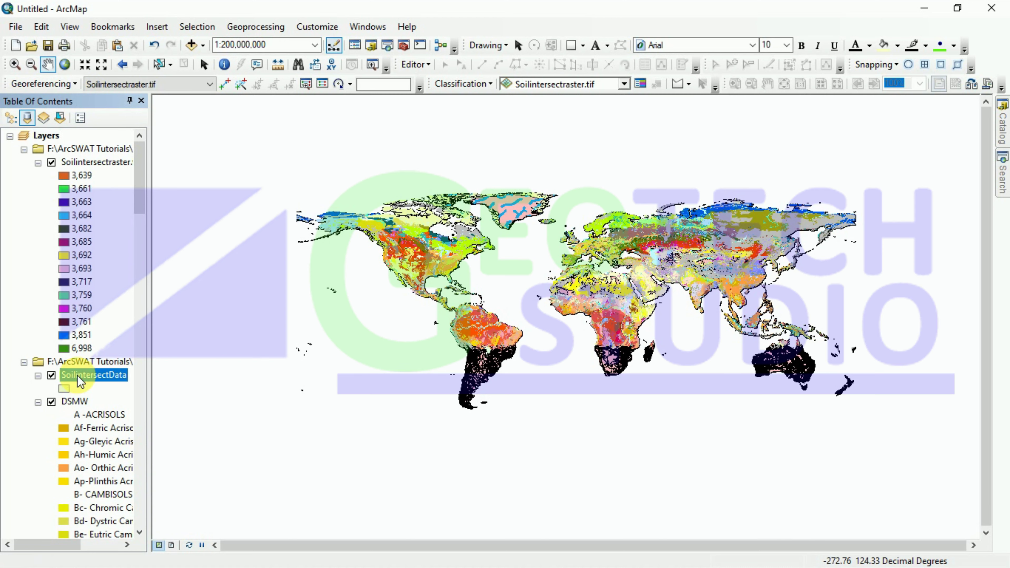
pyautogui.rightClick(79, 380)
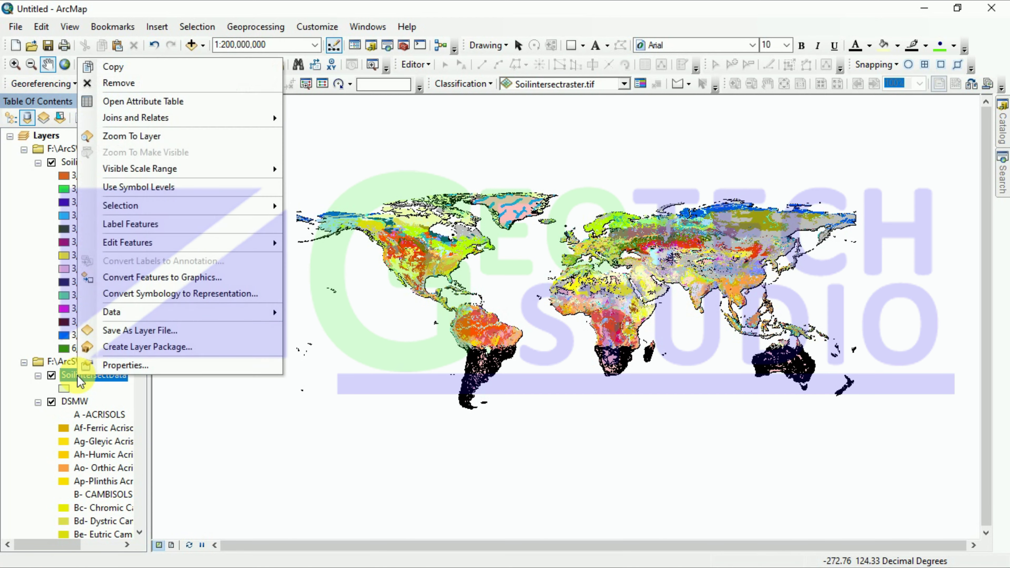
pyautogui.click(107, 102)
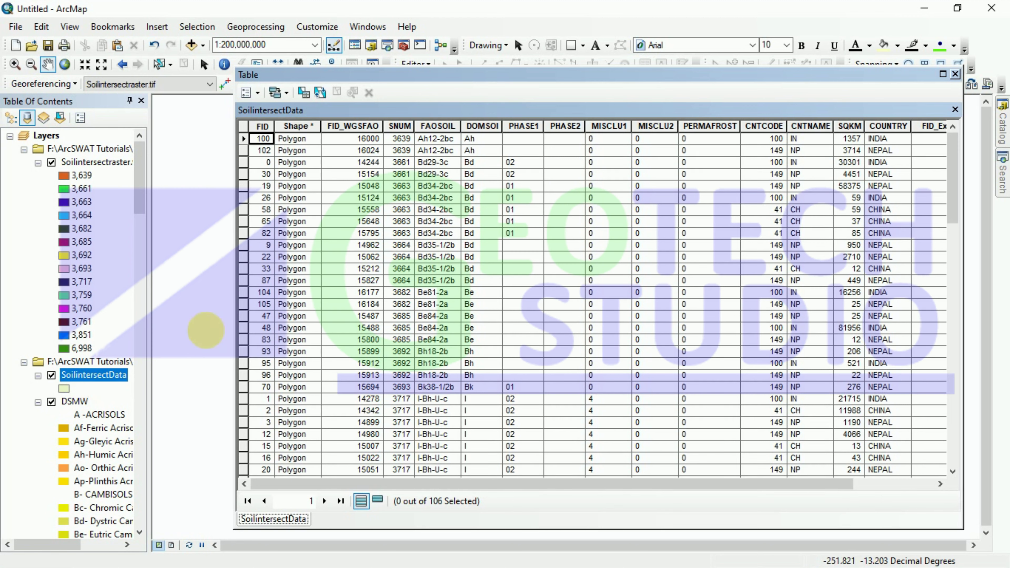
pyautogui.scroll(-1, 430, 254)
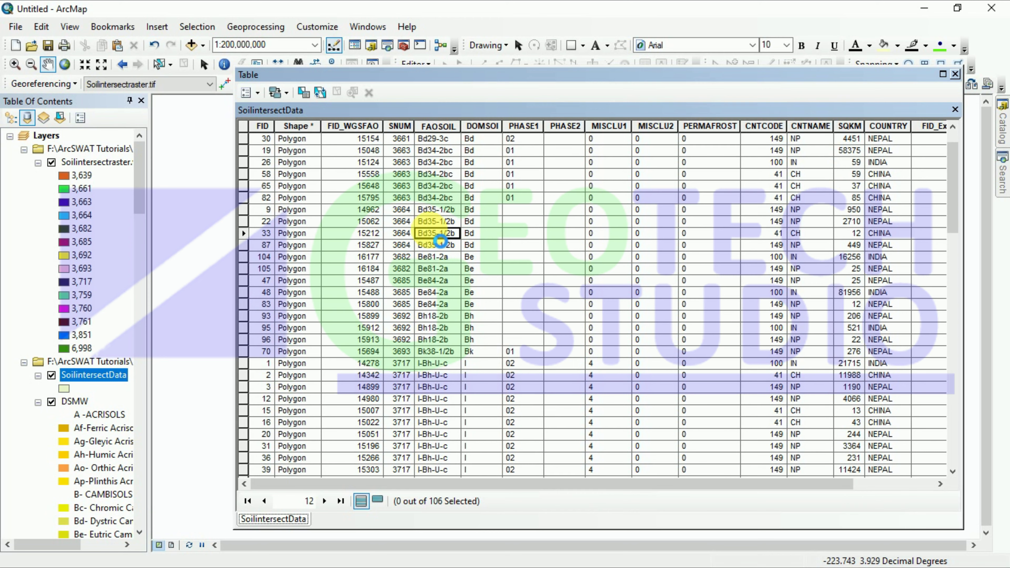
pyautogui.rightClick(433, 241)
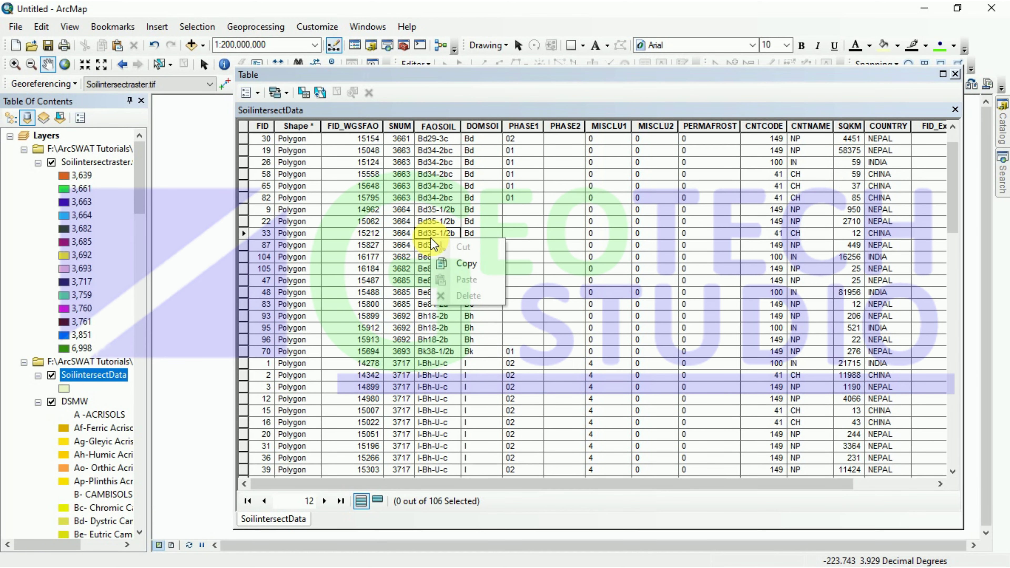
pyautogui.click(462, 264)
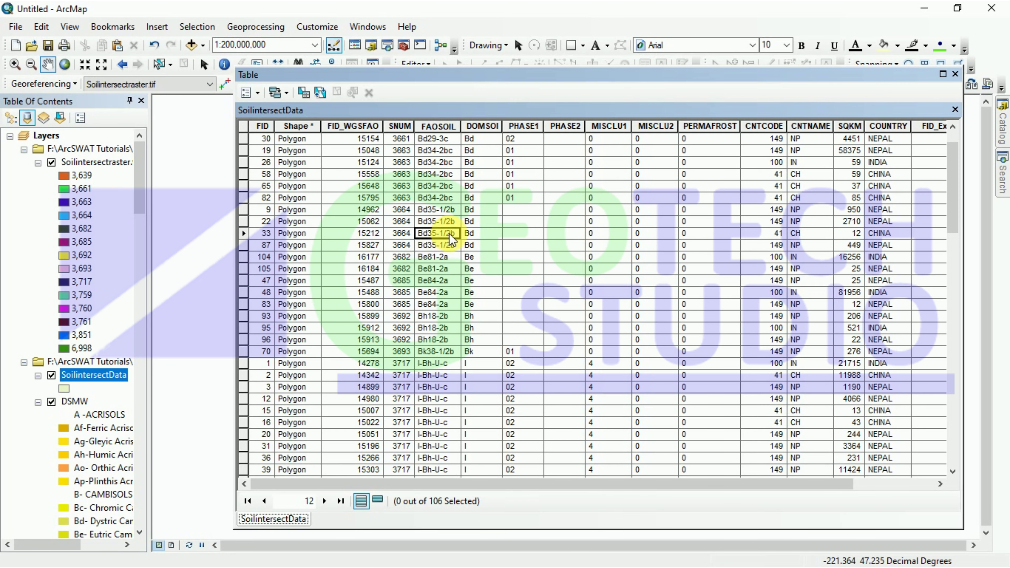
# Switch to File Explorer and open the folder C:\SWAT\ArcSWAT.
pyautogui.click(927, 8)
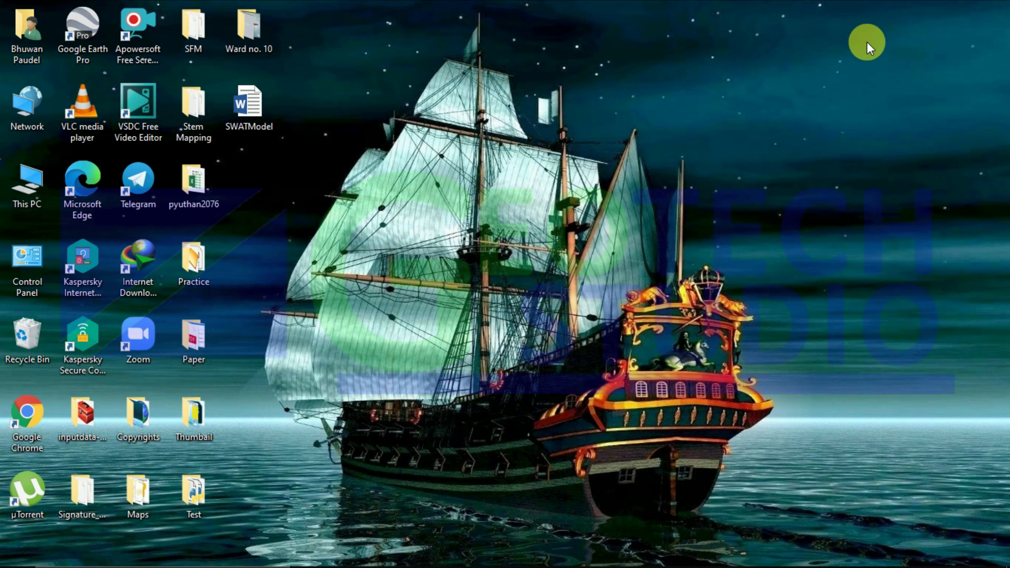
pyautogui.doubleClick(6, 204)
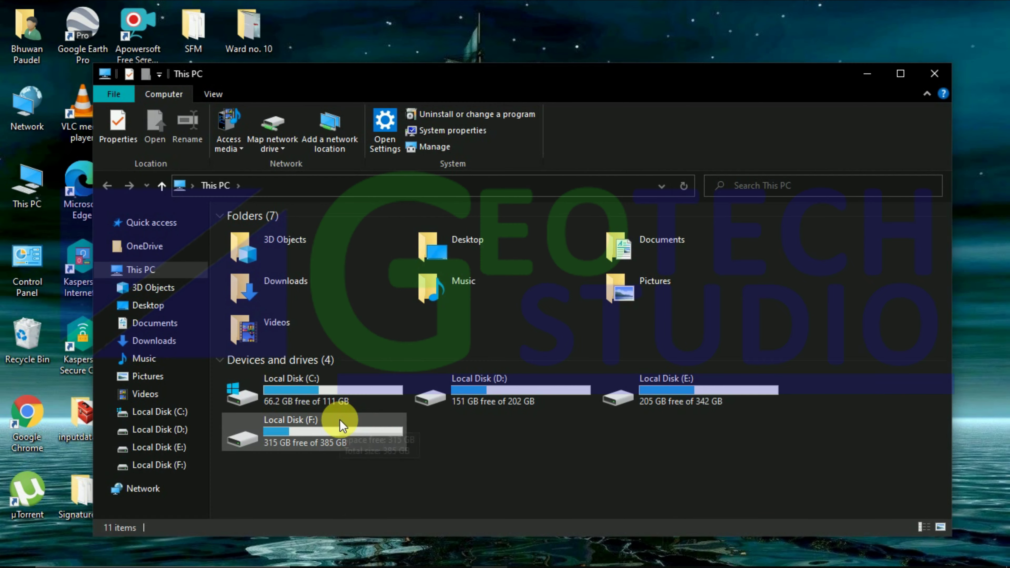
pyautogui.moveTo(340, 421)
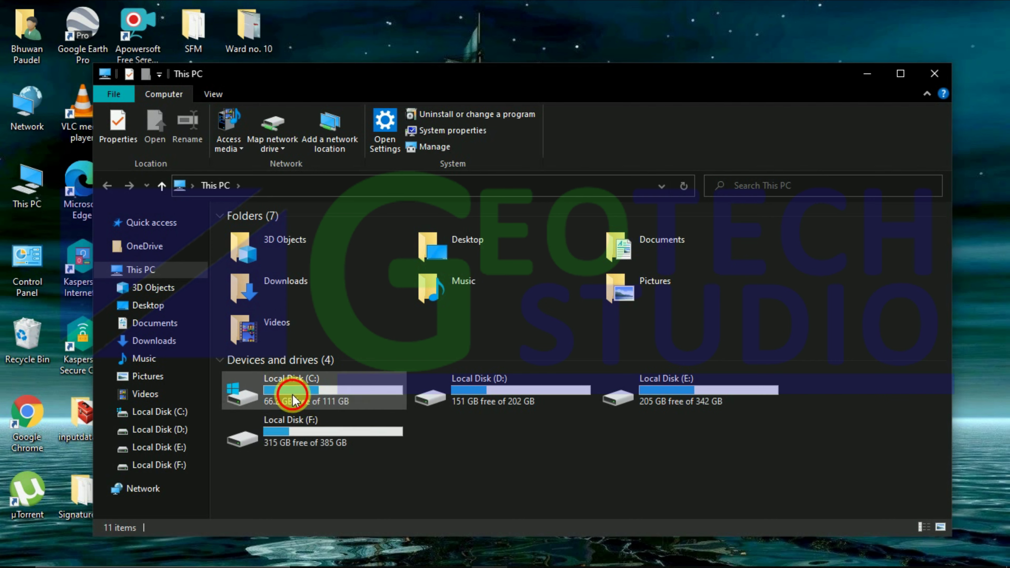
pyautogui.doubleClick(289, 387)
pyautogui.doubleClick(286, 327)
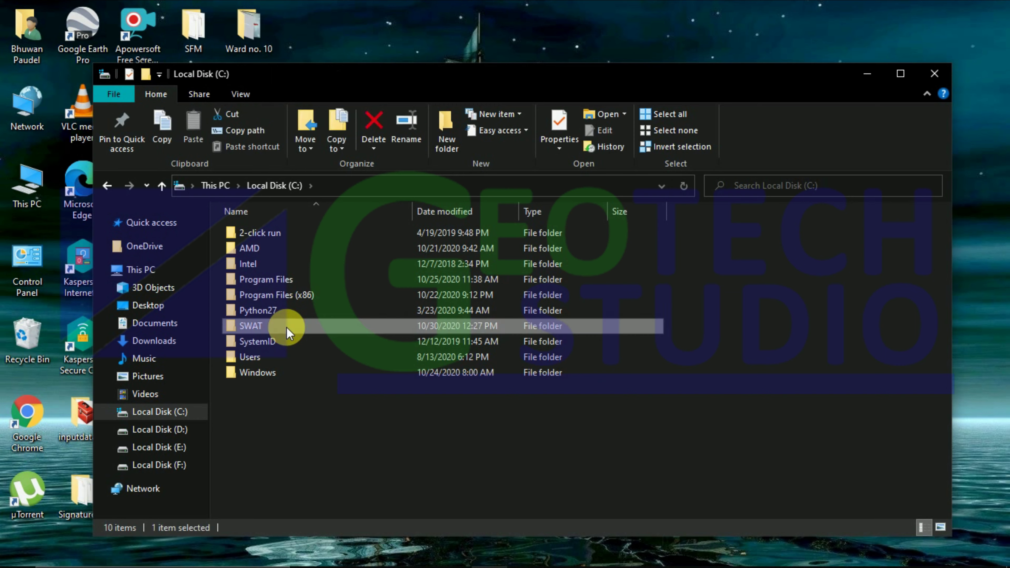
pyautogui.doubleClick(271, 232)
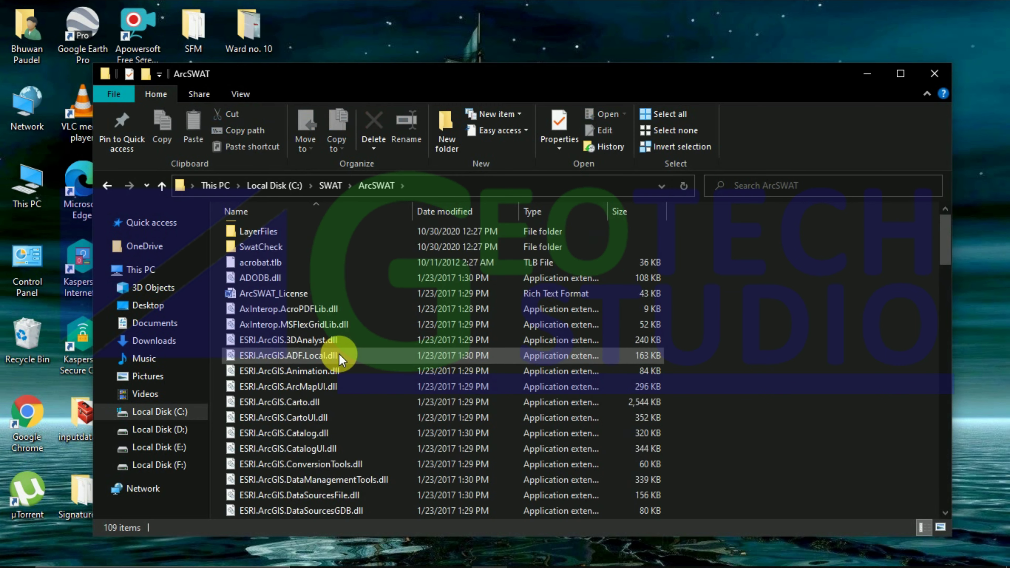
# Open the SWAT2012 database from the Databases folder in Access and go to the usersoil entry among its tables.
pyautogui.scroll(-6, 336, 397)
pyautogui.scroll(6, 337, 416)
pyautogui.scroll(1, 335, 414)
pyautogui.doubleClick(266, 247)
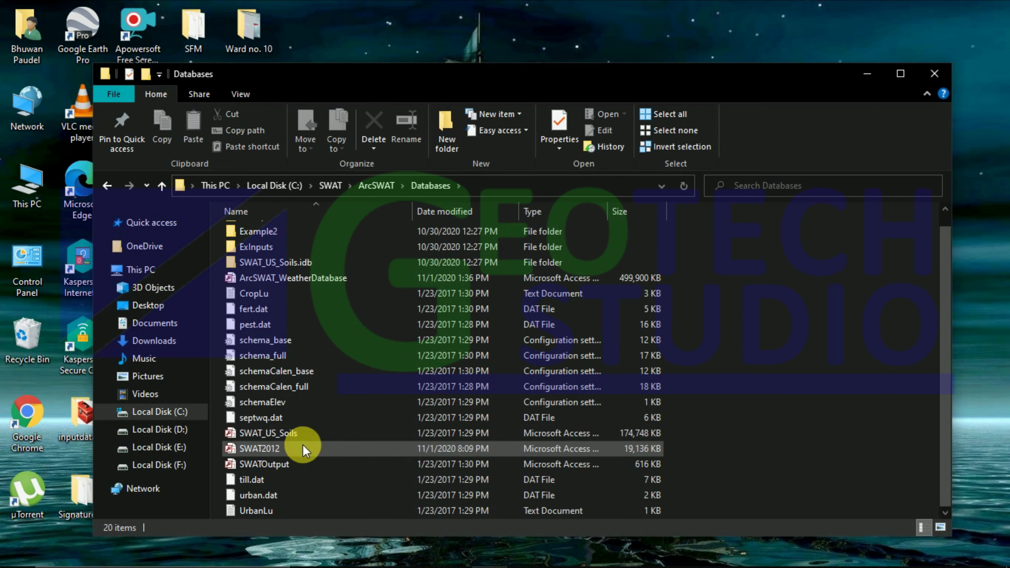
pyautogui.doubleClick(326, 447)
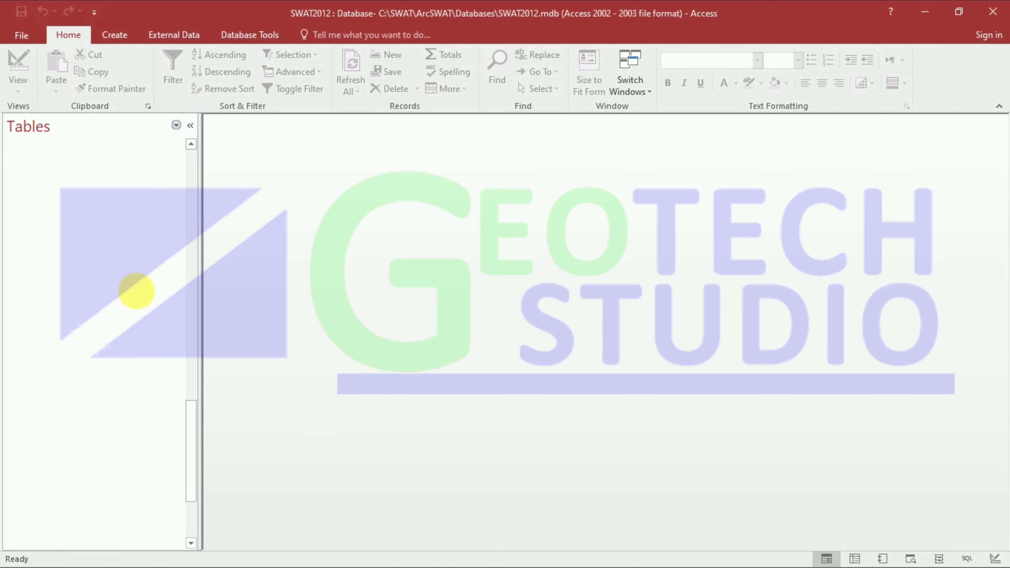
pyautogui.scroll(-3, 128, 249)
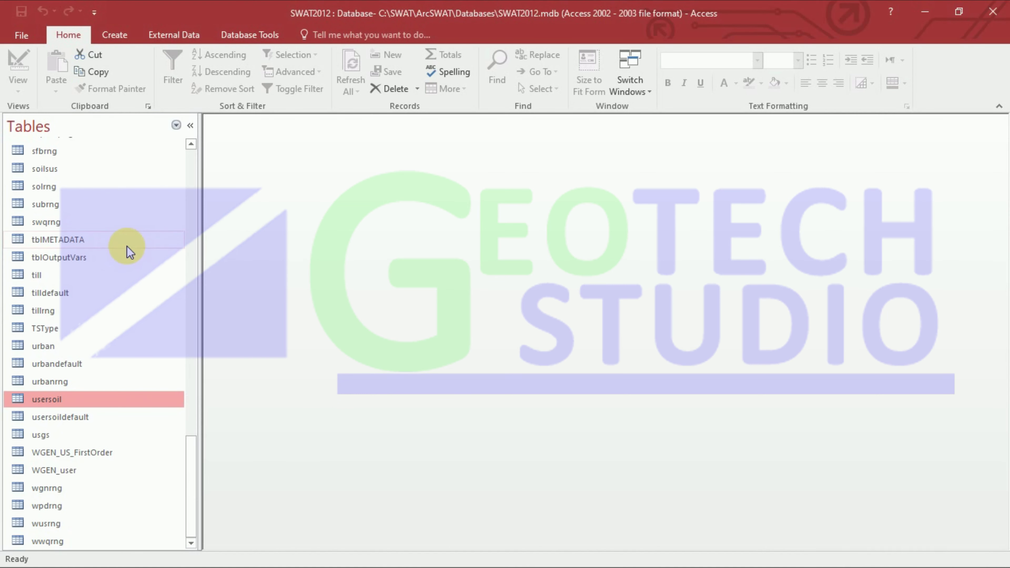
# Open the usersoil table and search its current field for the soil code Bd35-1/2b.
pyautogui.doubleClick(61, 400)
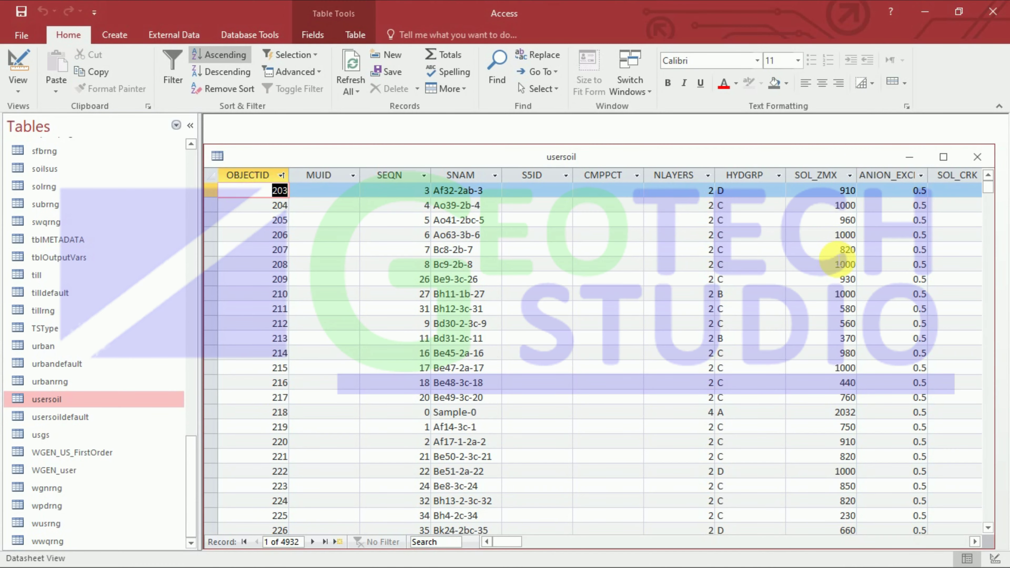
pyautogui.hotkey('ctrl', 'f')
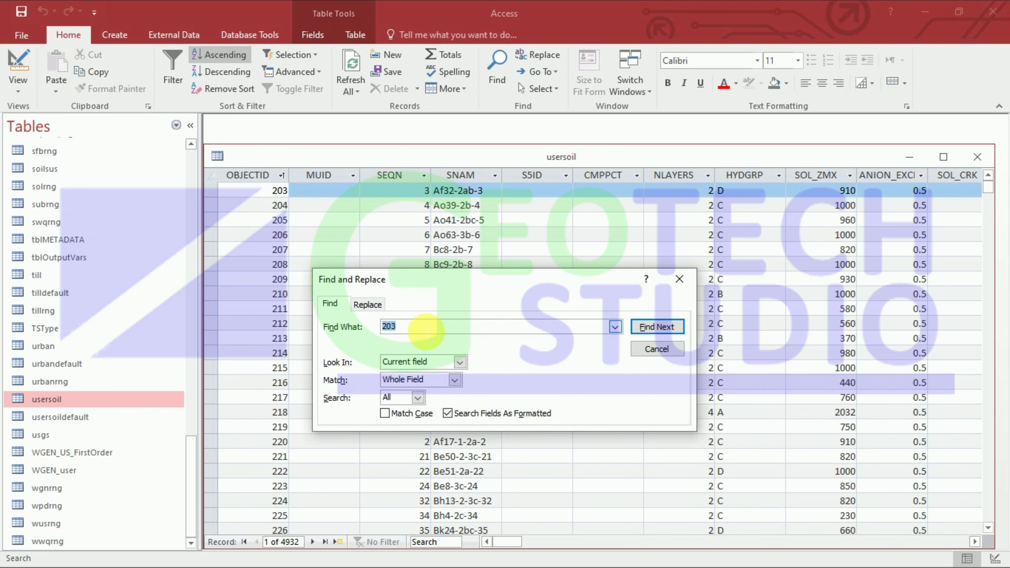
pyautogui.click(646, 330)
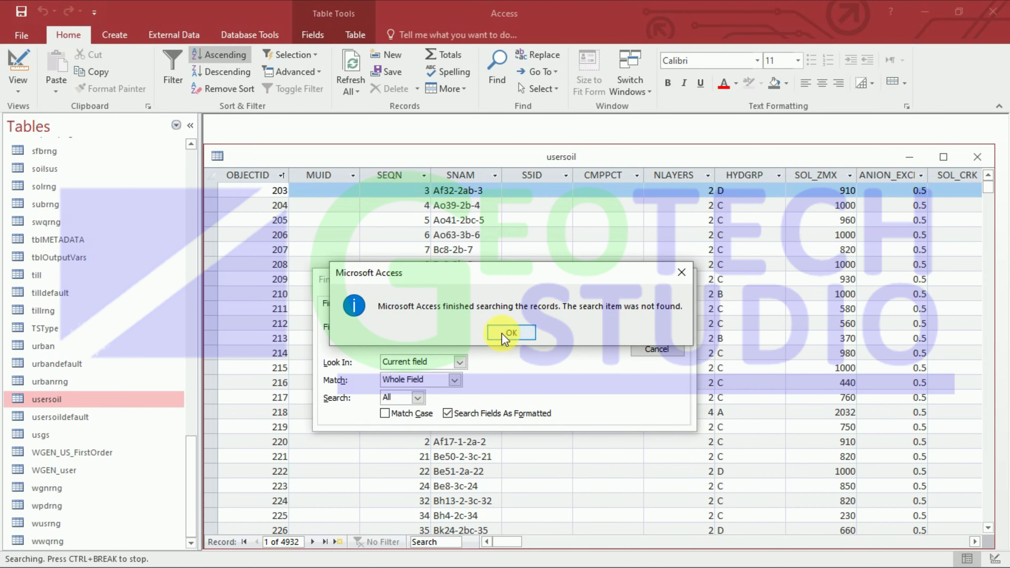
pyautogui.click(518, 332)
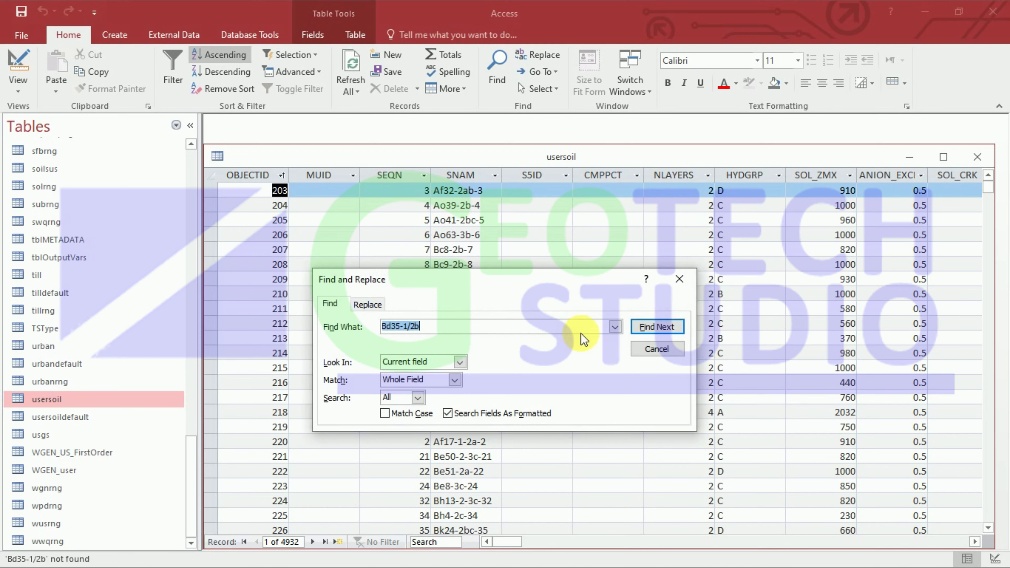
pyautogui.click(679, 279)
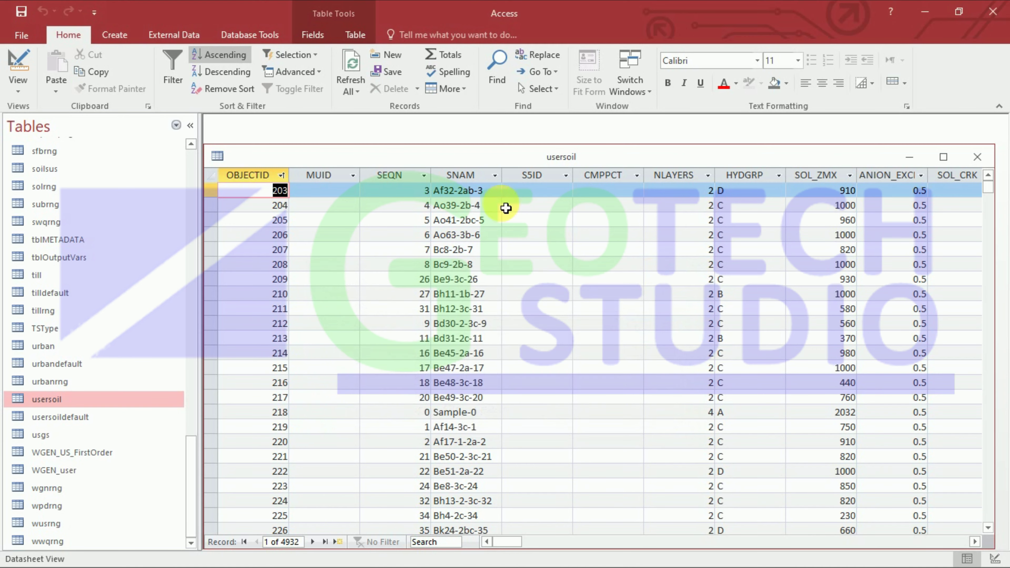
# Try to filter usersoil's SNAM column to values that begin with the copied FAO soil code.
pyautogui.click(494, 176)
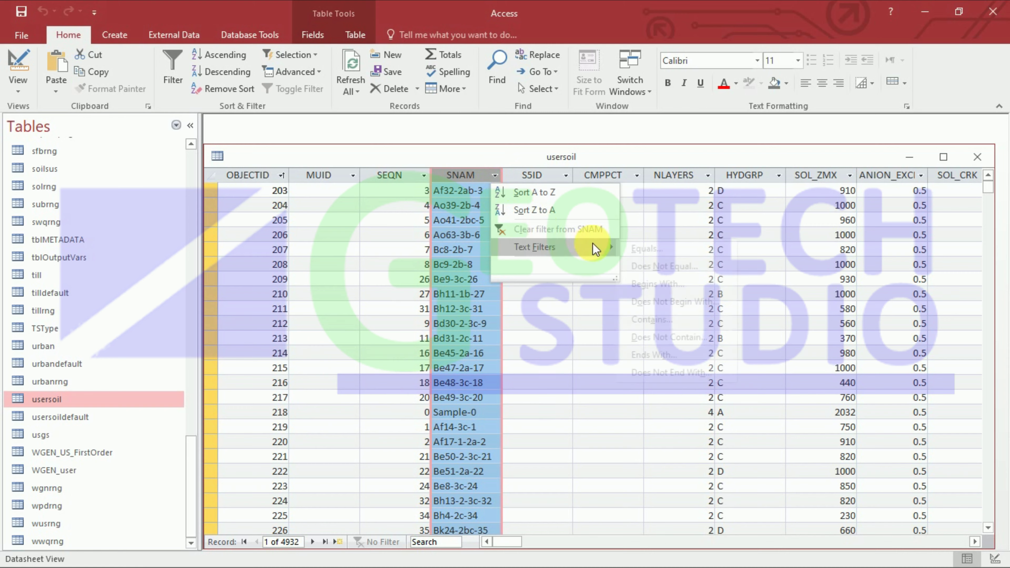
pyautogui.moveTo(594, 246)
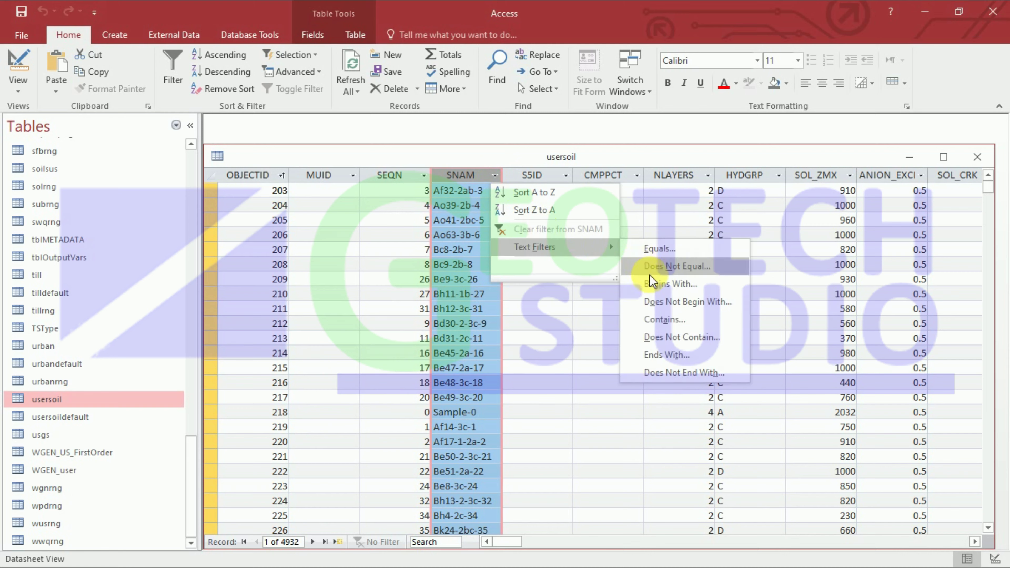
pyautogui.click(655, 283)
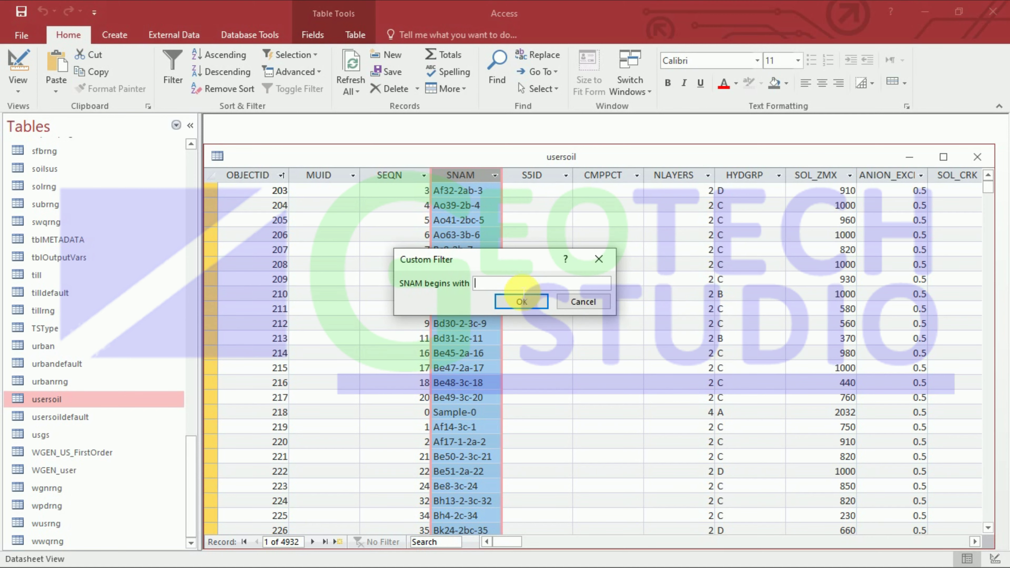
pyautogui.write('Be45-13b')
pyautogui.click(525, 300)
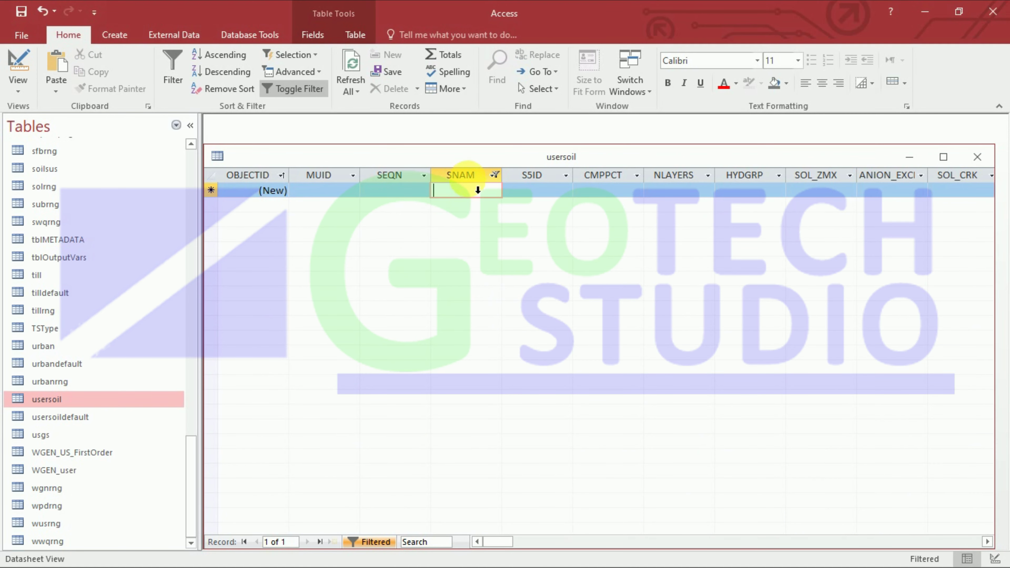
# Try to filter the SNAM column to values that contain Bd35-1/2b.
pyautogui.click(470, 187)
pyautogui.click(495, 176)
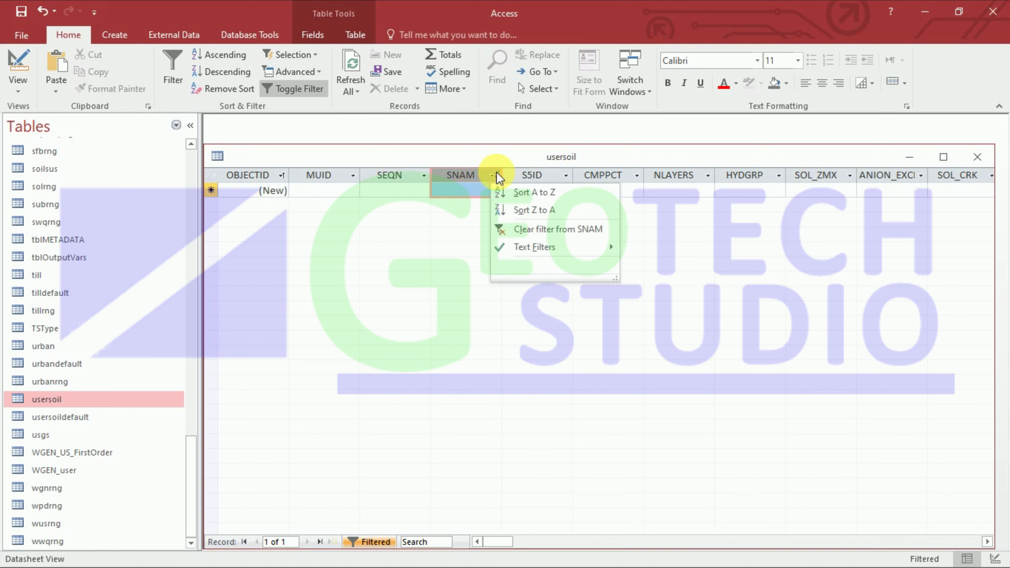
pyautogui.moveTo(559, 248)
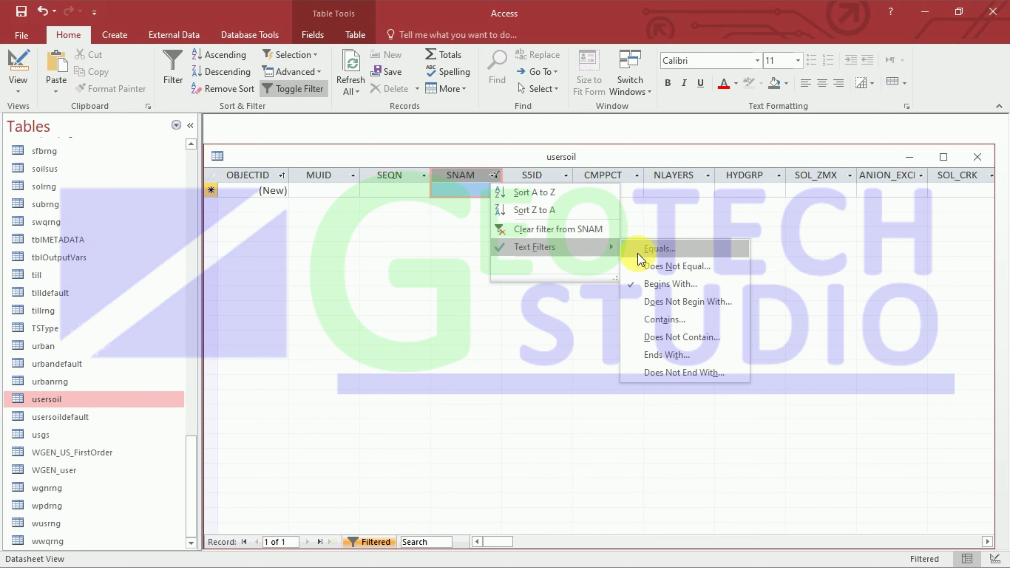
pyautogui.click(671, 323)
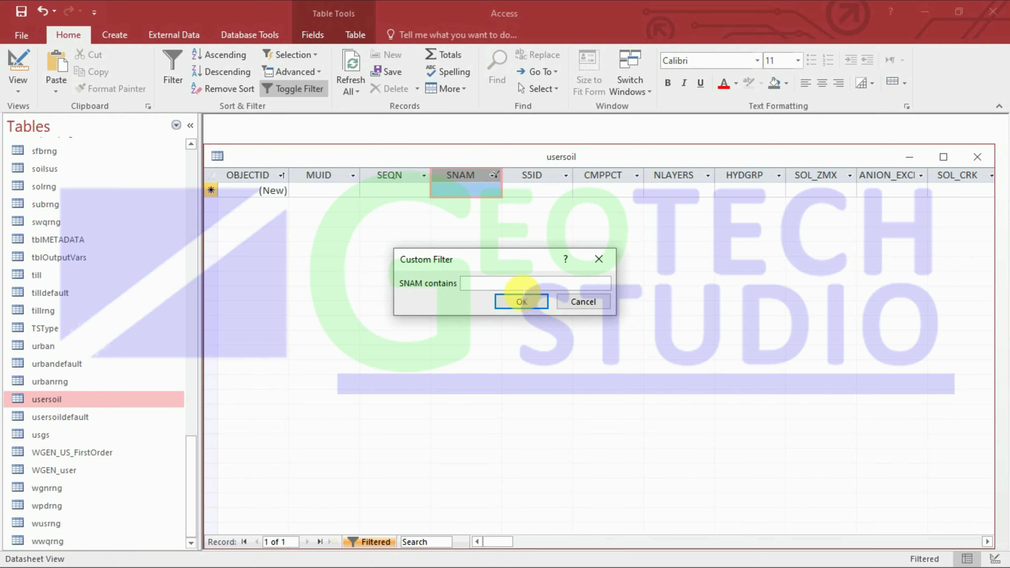
pyautogui.click(521, 301)
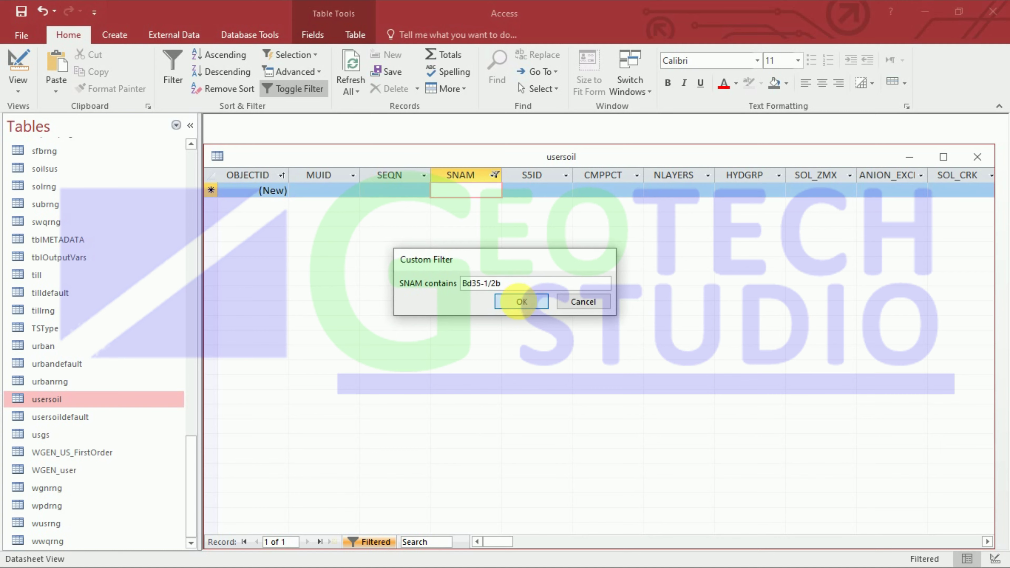
# Try to filter the SNAM column to values equal to Bd35-1/2b.
pyautogui.click(471, 179)
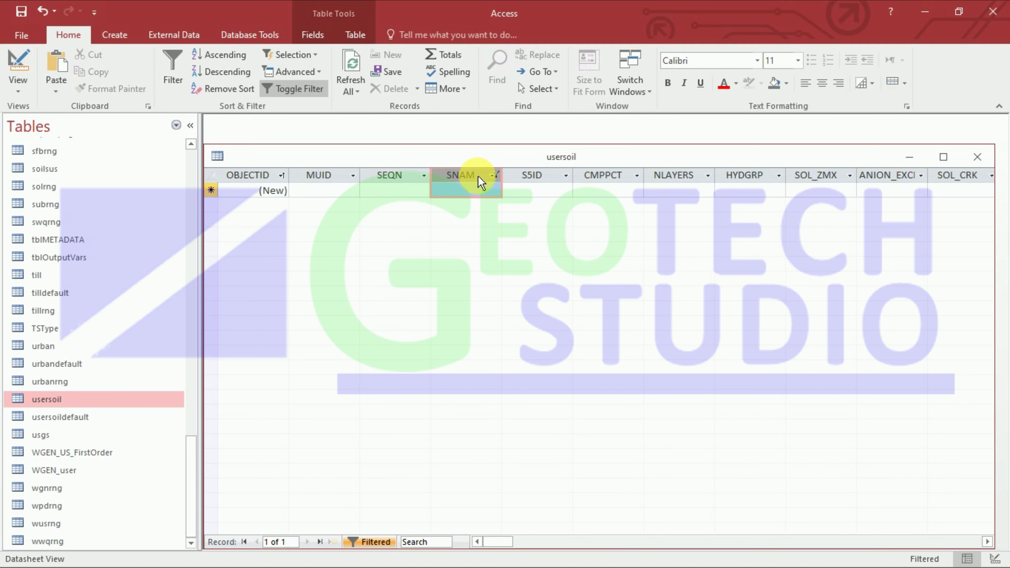
pyautogui.click(494, 175)
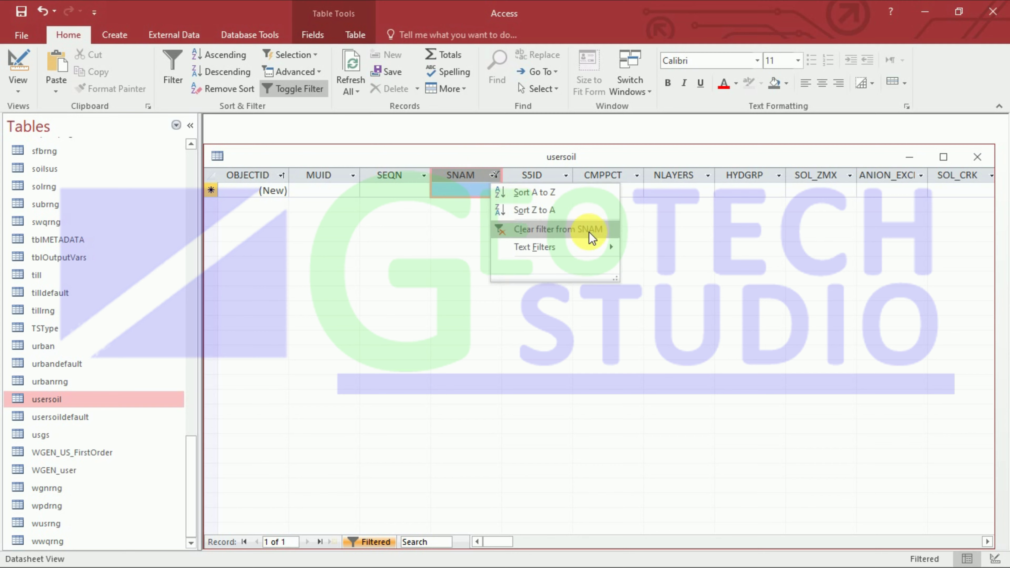
pyautogui.moveTo(607, 245)
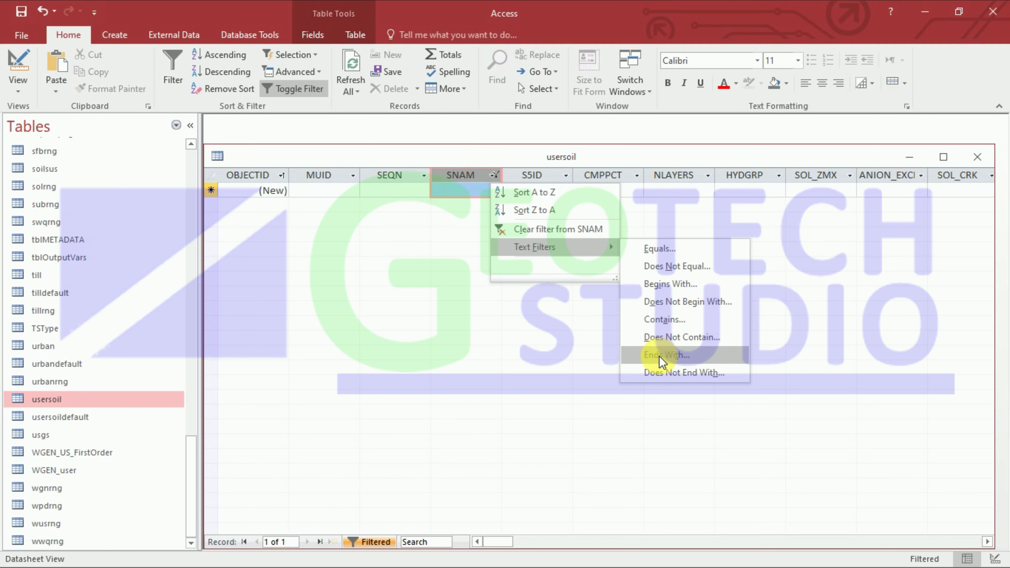
pyautogui.click(654, 255)
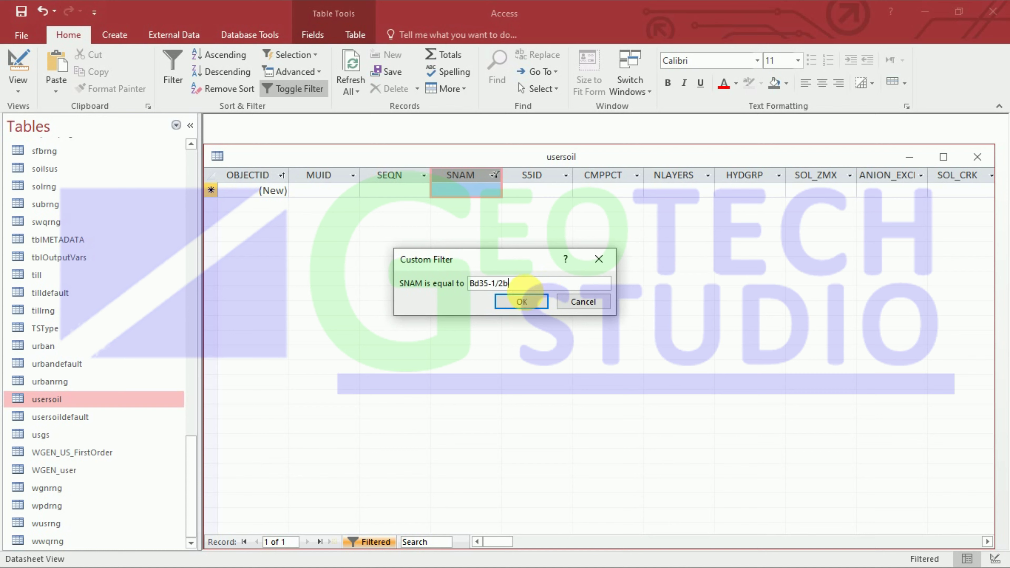
pyautogui.click(521, 301)
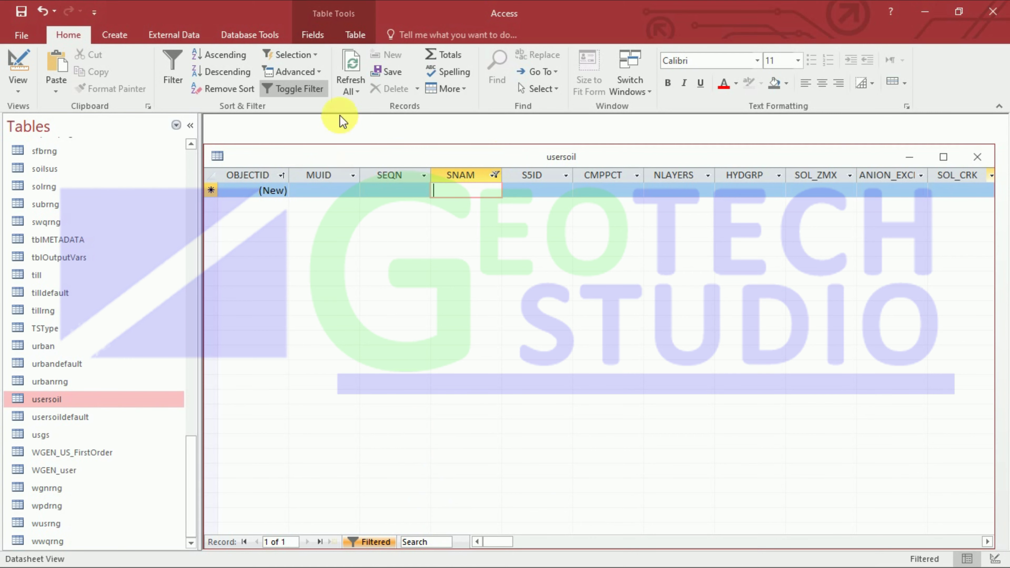
# Refresh the filtered usersoil records and close the database without saving the table's design changes.
pyautogui.click(354, 59)
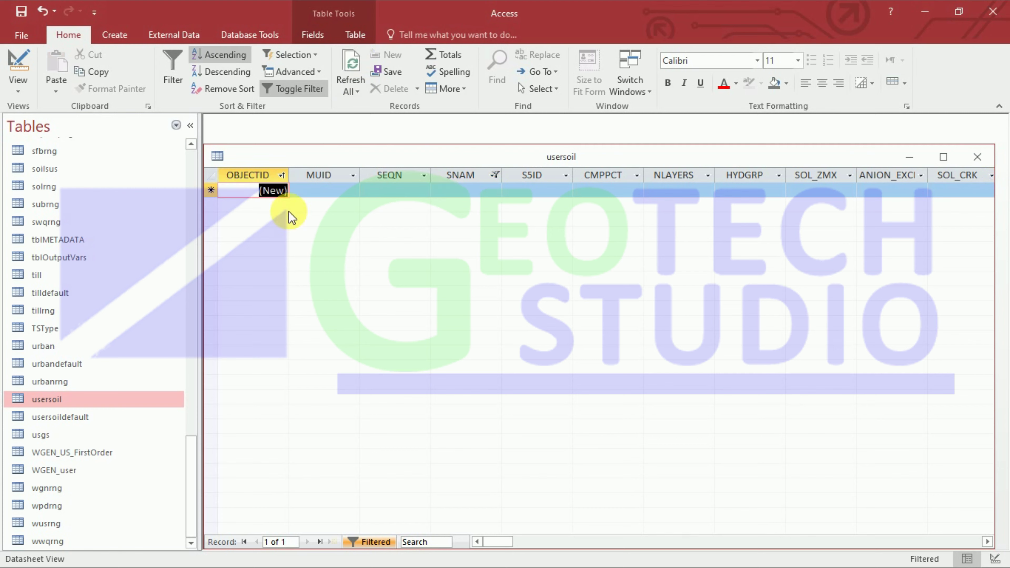
pyautogui.click(59, 399)
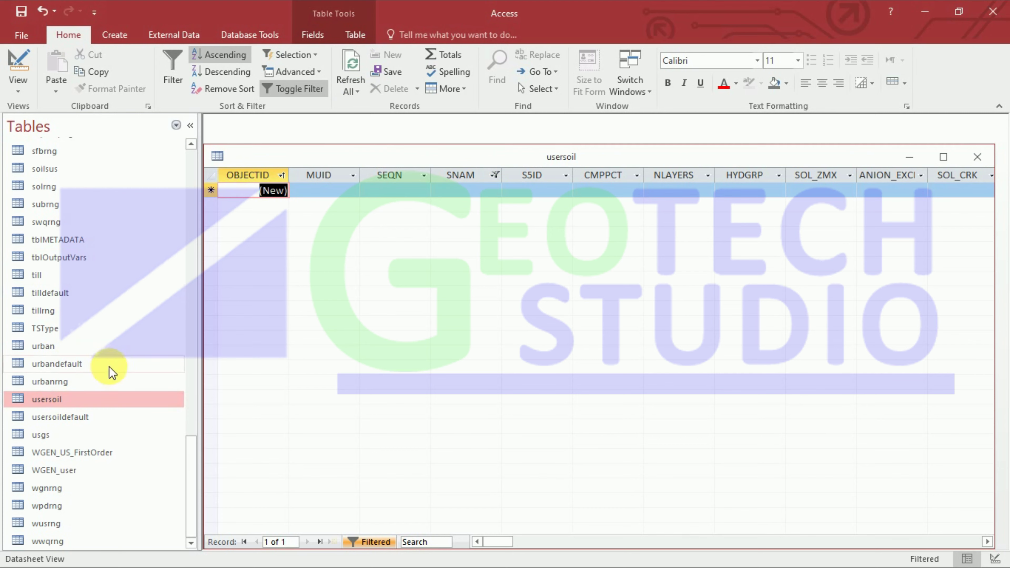
pyautogui.click(992, 11)
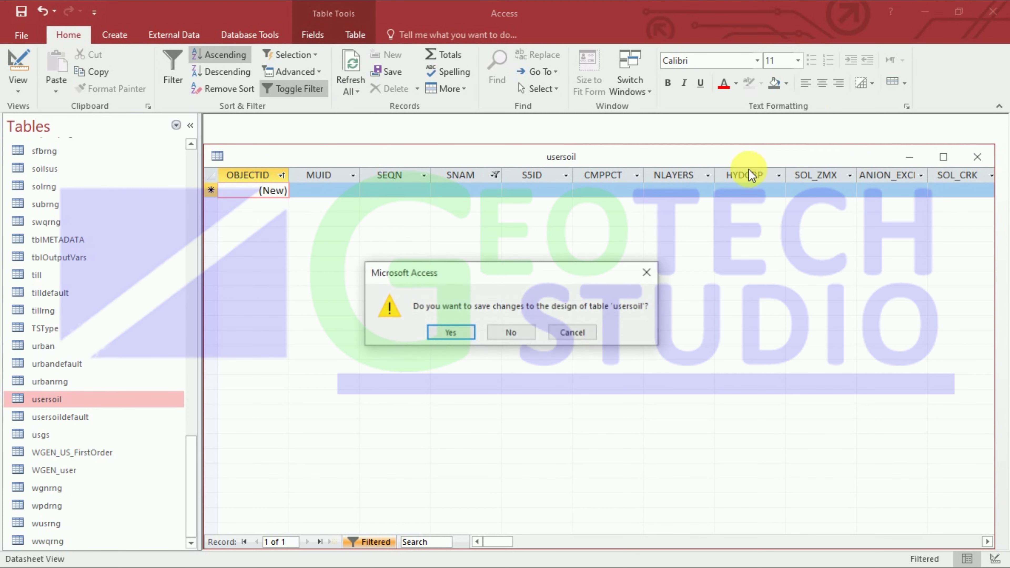
pyautogui.click(511, 335)
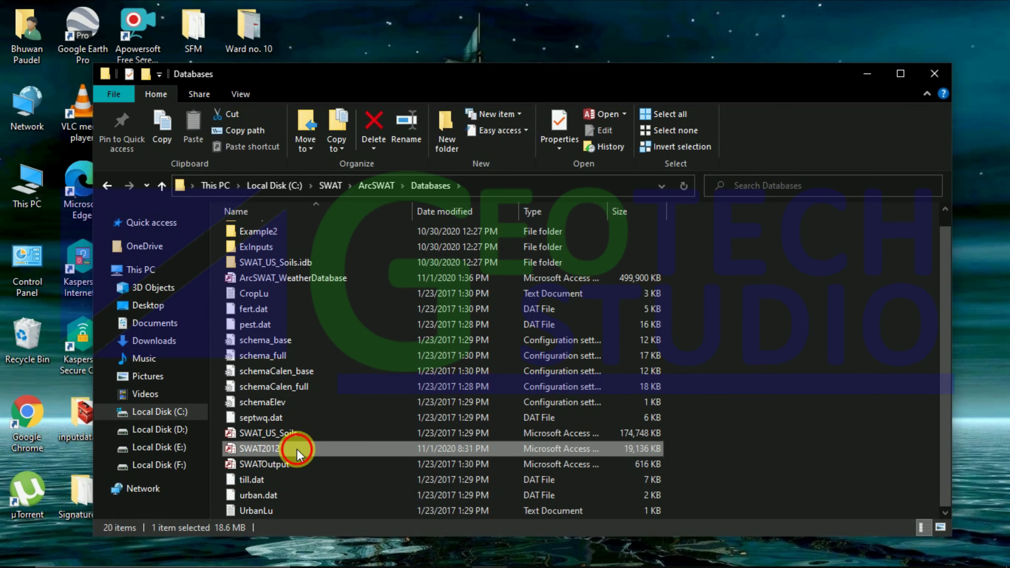
# Reopen the SWAT2012 database from the Databases folder and open its usersoil table.
pyautogui.doubleClick(297, 449)
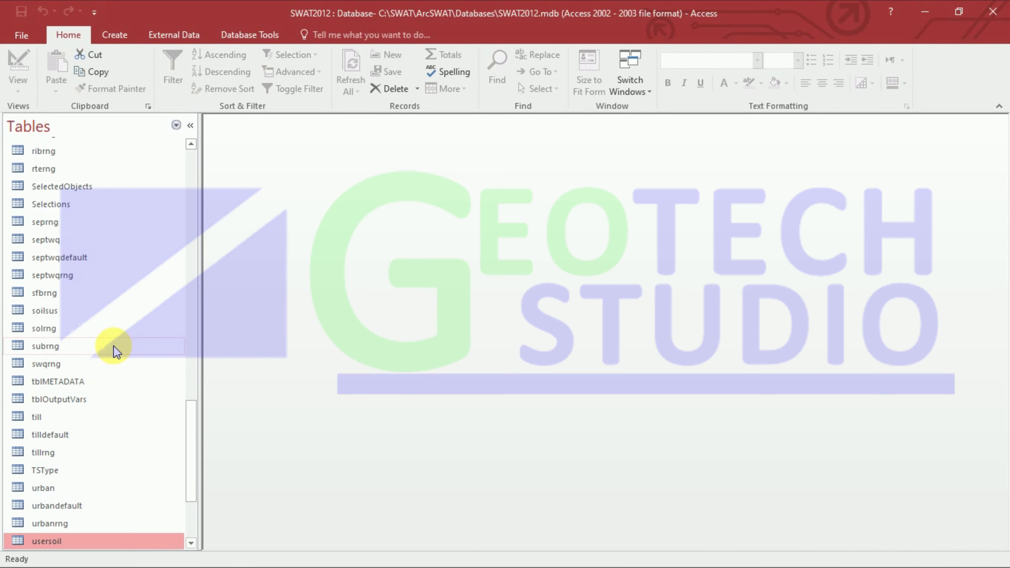
pyautogui.scroll(-3, 115, 351)
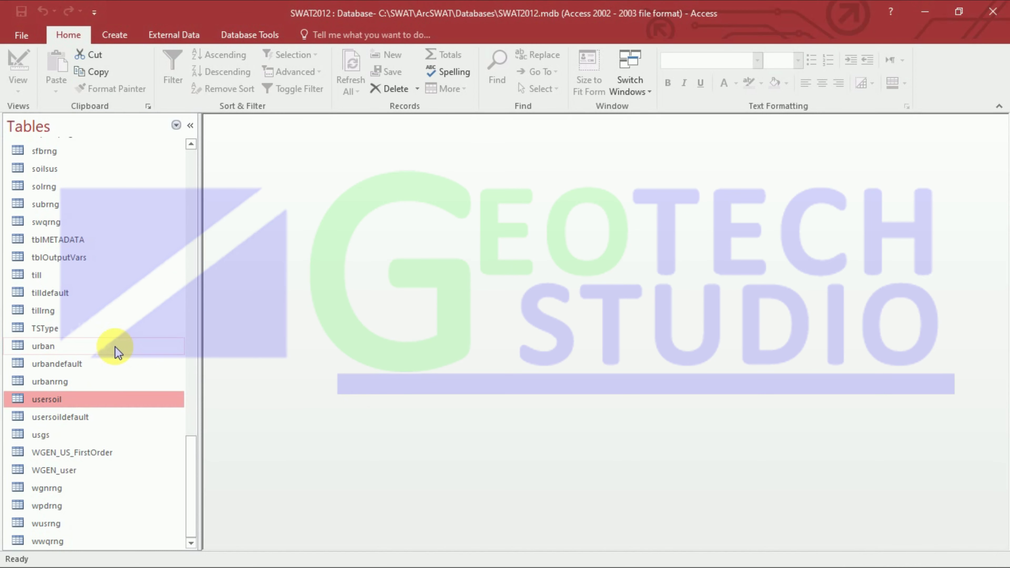
pyautogui.doubleClick(80, 400)
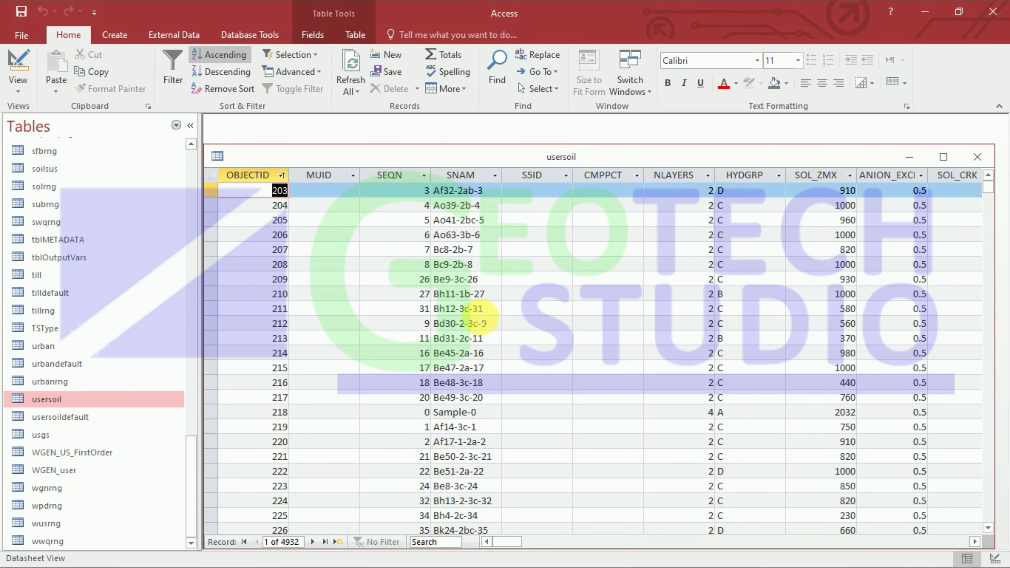
# Look through the SNAM column of the usersoil table for the soil code Bd35-1/2b.
pyautogui.scroll(-1, 481, 317)
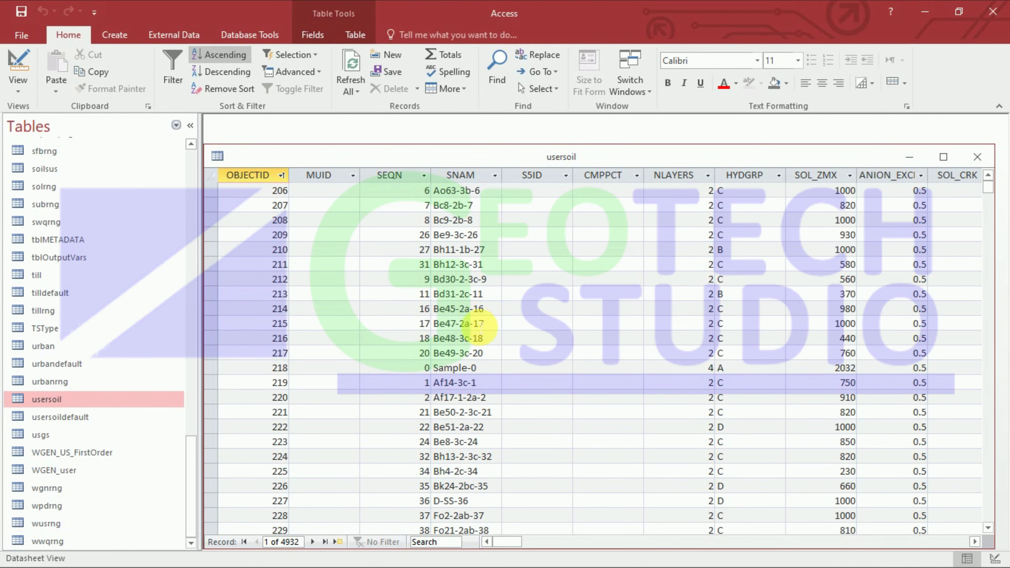
pyautogui.scroll(1, 481, 323)
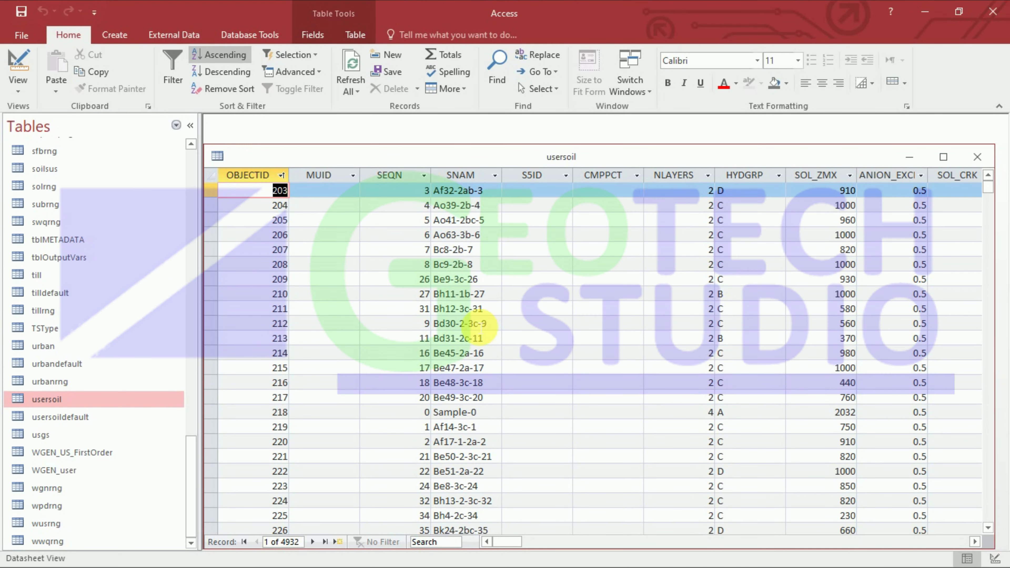
pyautogui.scroll(-4, 481, 323)
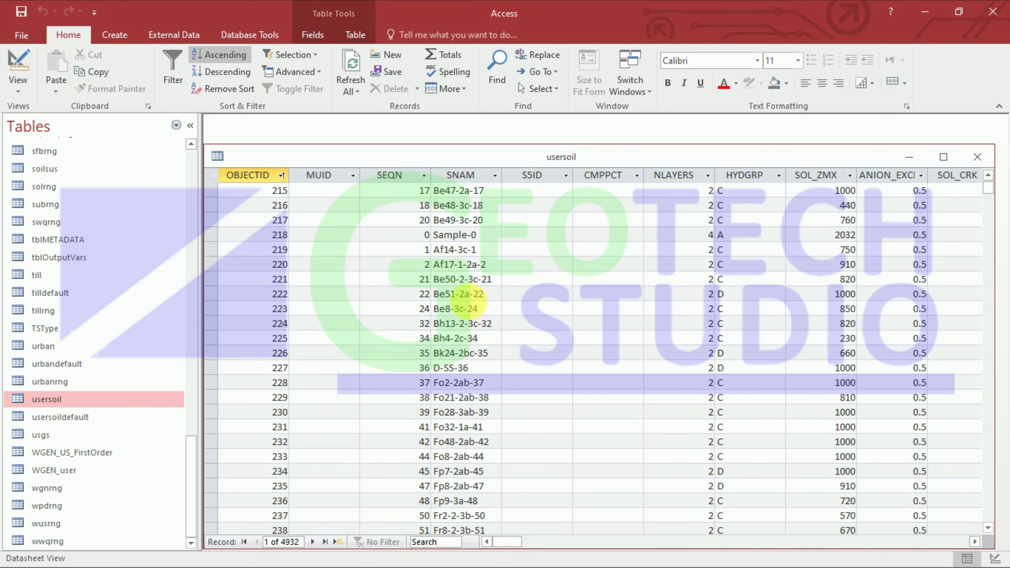
pyautogui.scroll(-18, 471, 345)
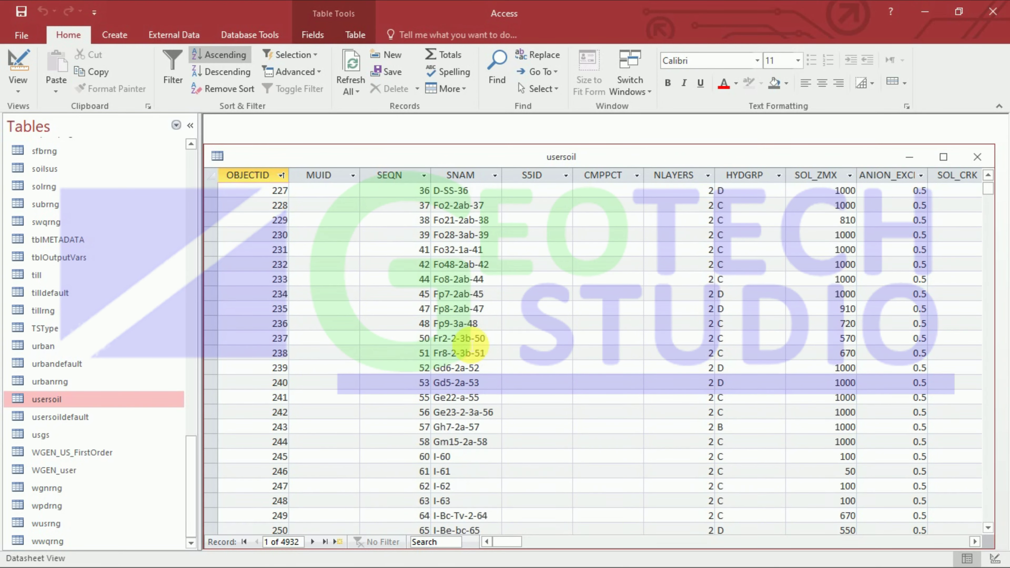
pyautogui.scroll(-20, 471, 346)
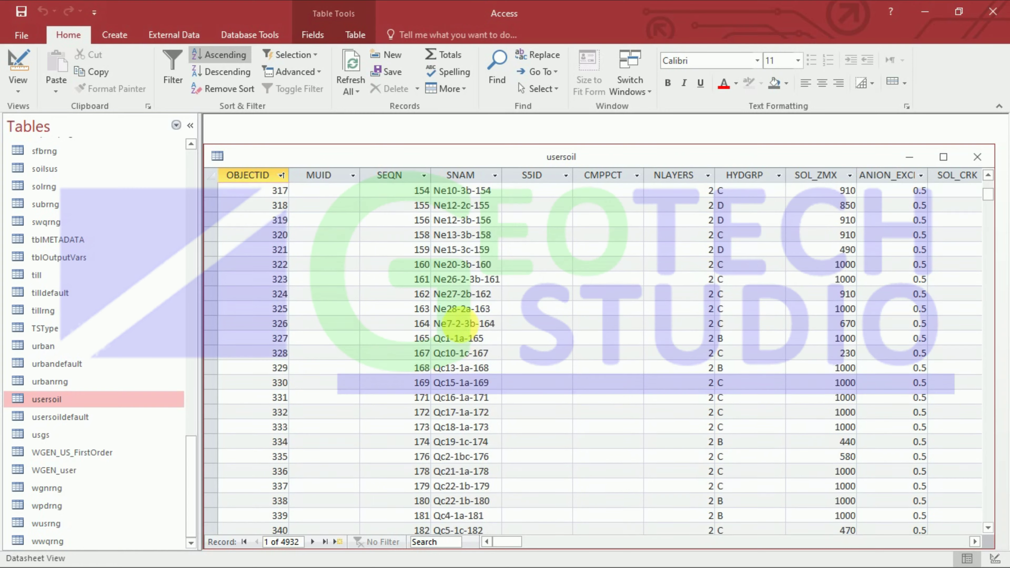
pyautogui.scroll(-20, 466, 329)
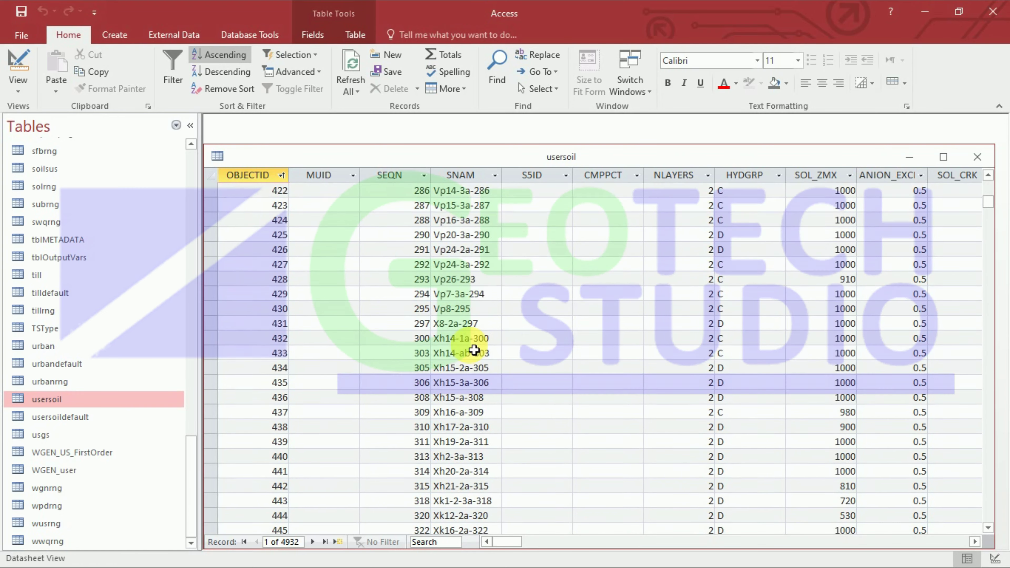
pyautogui.scroll(-20, 475, 346)
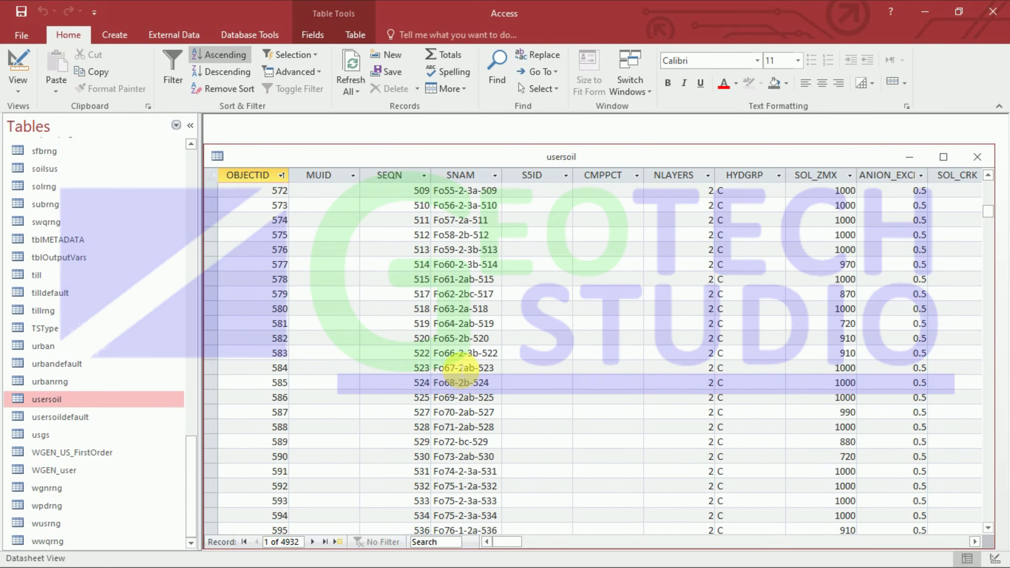
pyautogui.scroll(-20, 451, 395)
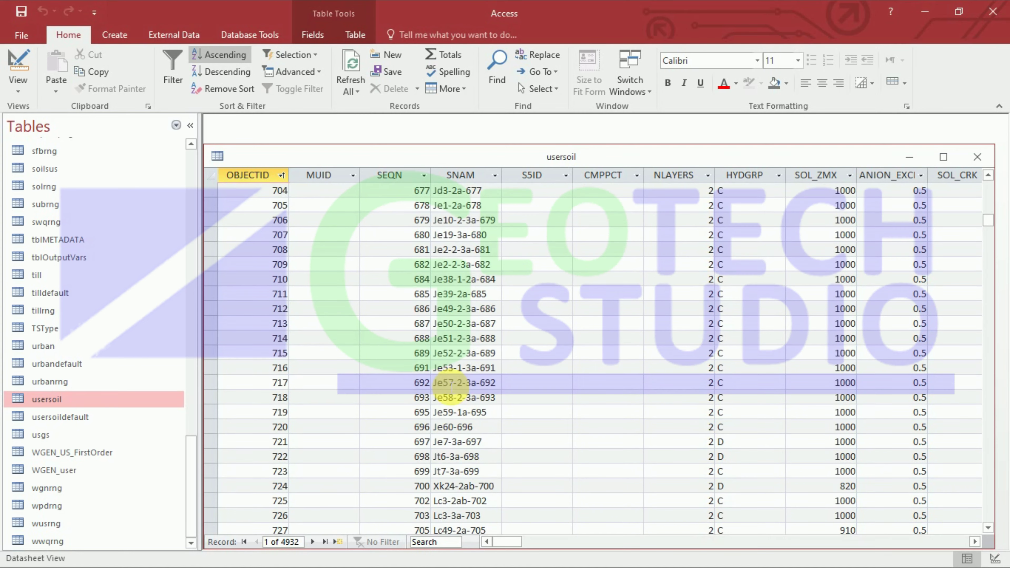
pyautogui.scroll(-20, 446, 379)
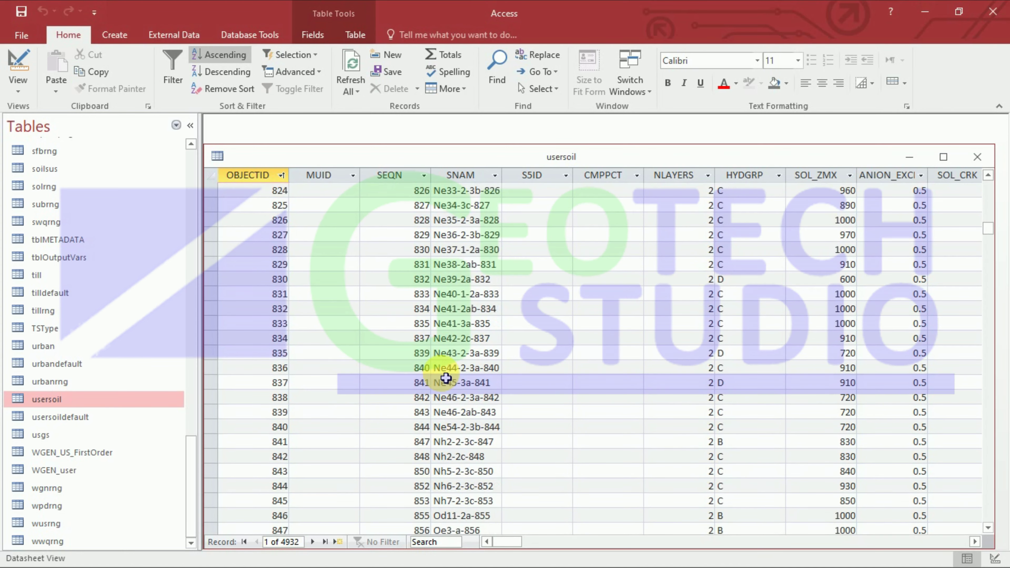
pyautogui.scroll(-20, 446, 378)
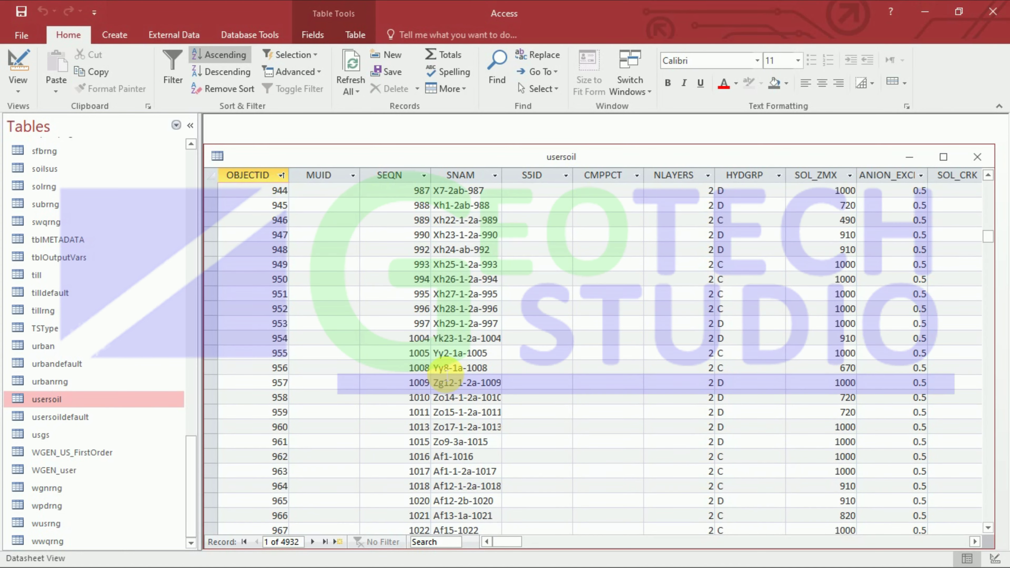
# Sort the usersoil table by the SNAM column from A to Z.
pyautogui.click(495, 175)
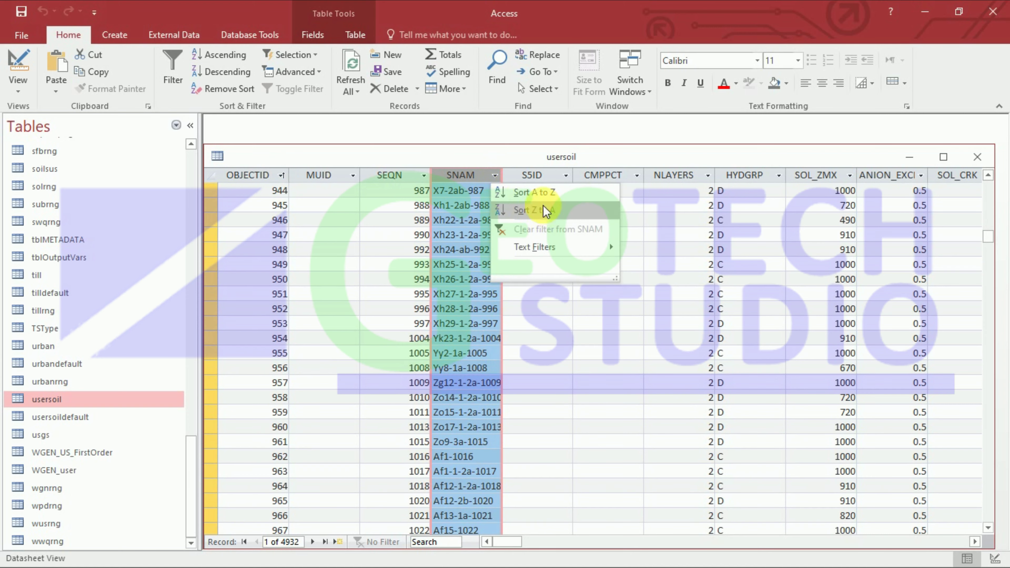
pyautogui.click(533, 195)
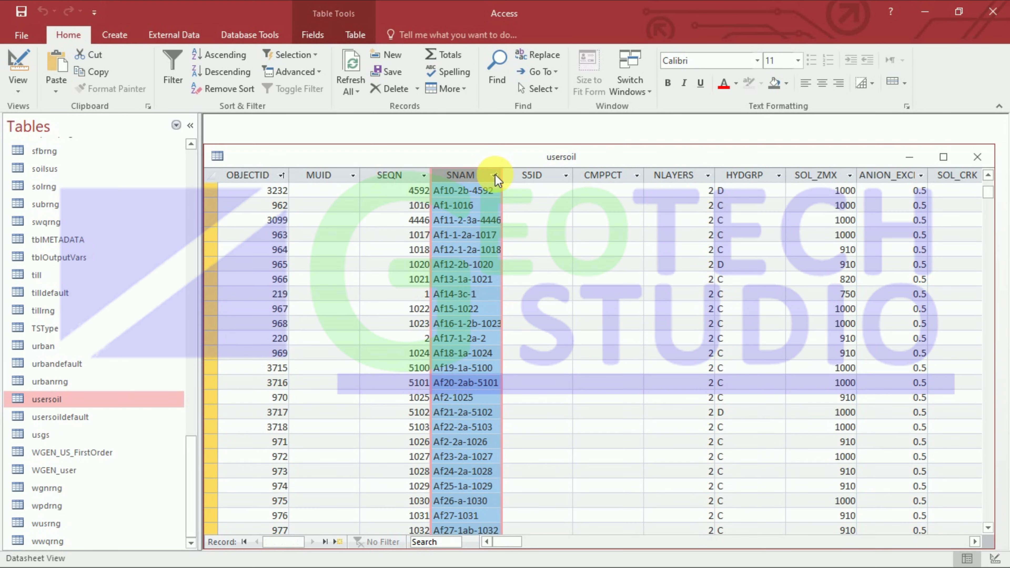
pyautogui.click(494, 174)
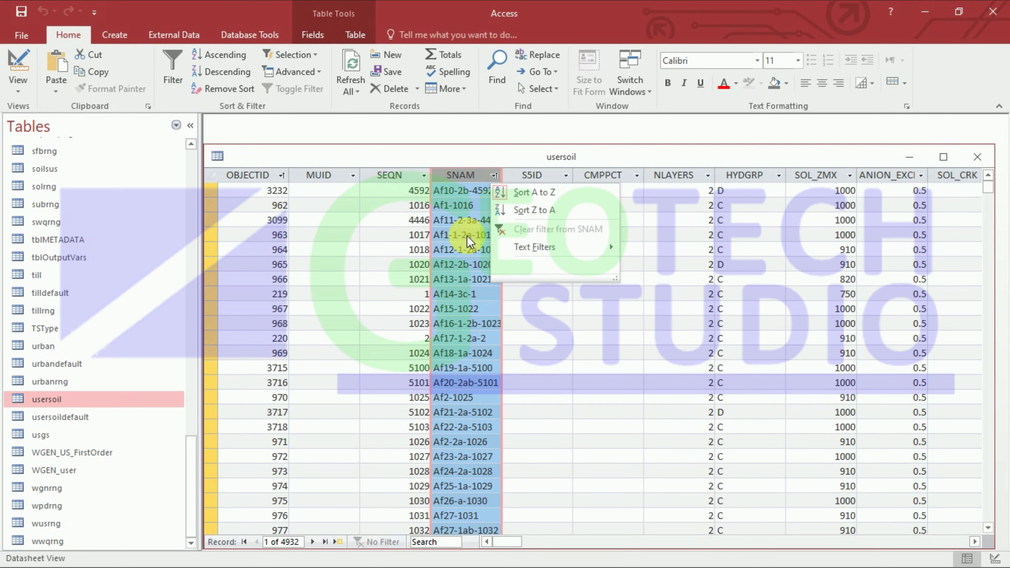
pyautogui.click(548, 322)
# Locate the Bd35-1-2b soil in the sorted SNAM column and select its whole record.
pyautogui.scroll(-20, 480, 305)
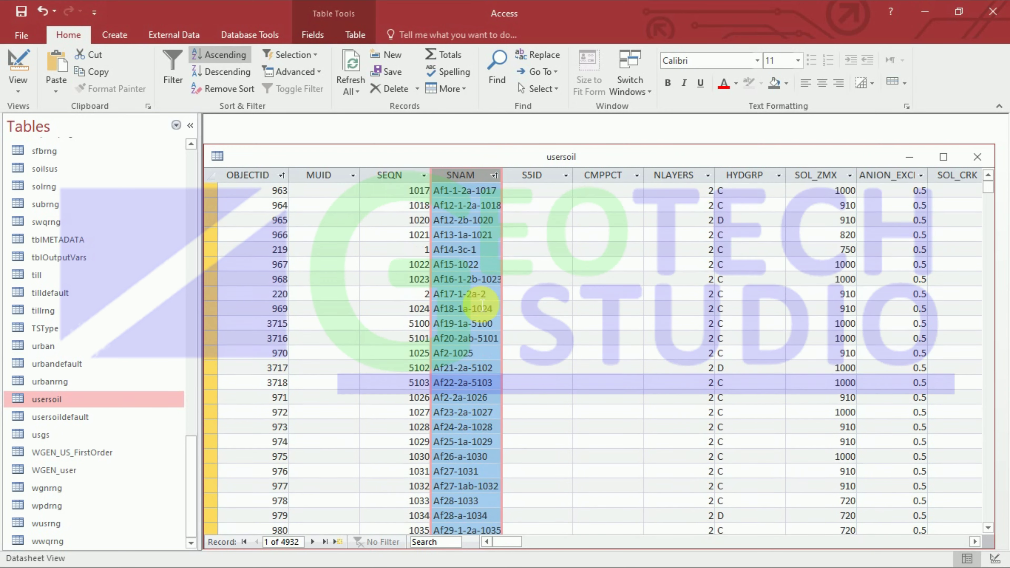
pyautogui.scroll(-20, 481, 304)
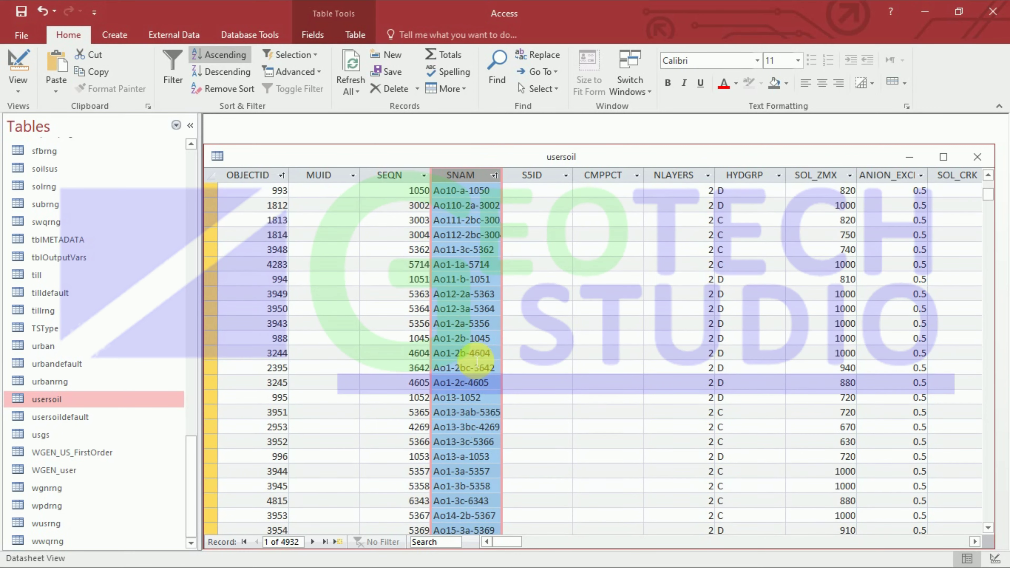
pyautogui.scroll(-20, 488, 318)
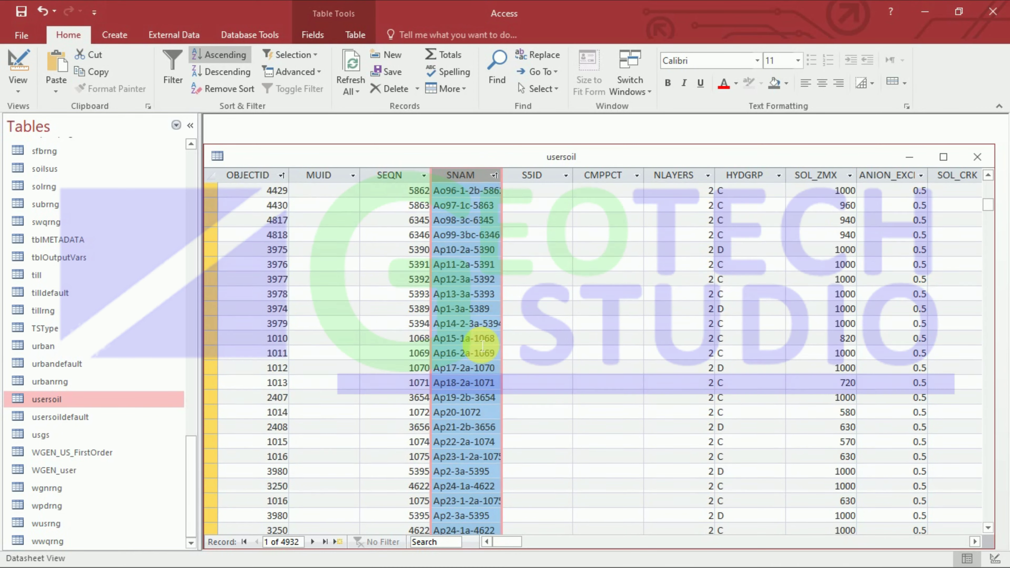
pyautogui.scroll(-12, 472, 360)
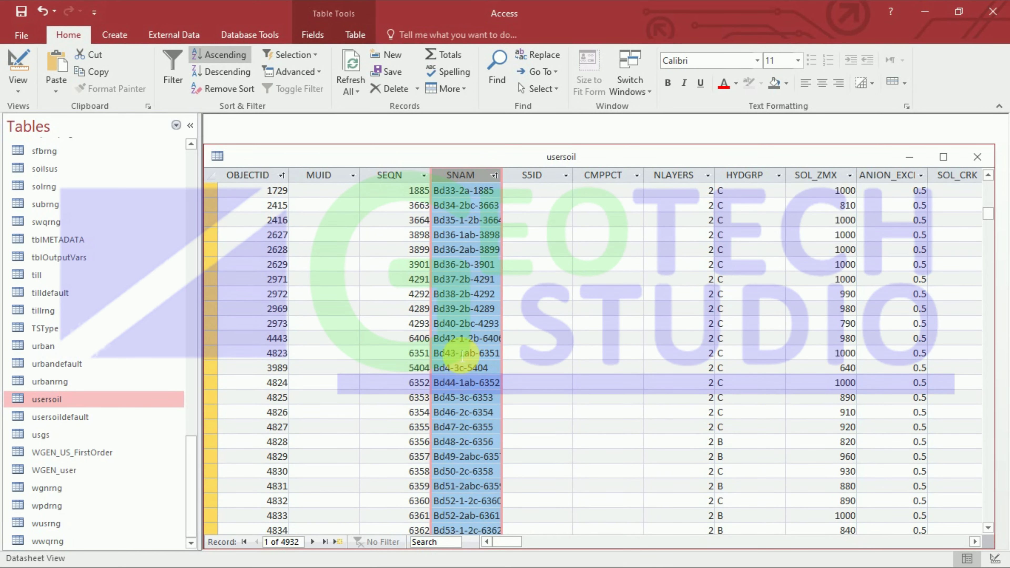
pyautogui.scroll(1, 463, 360)
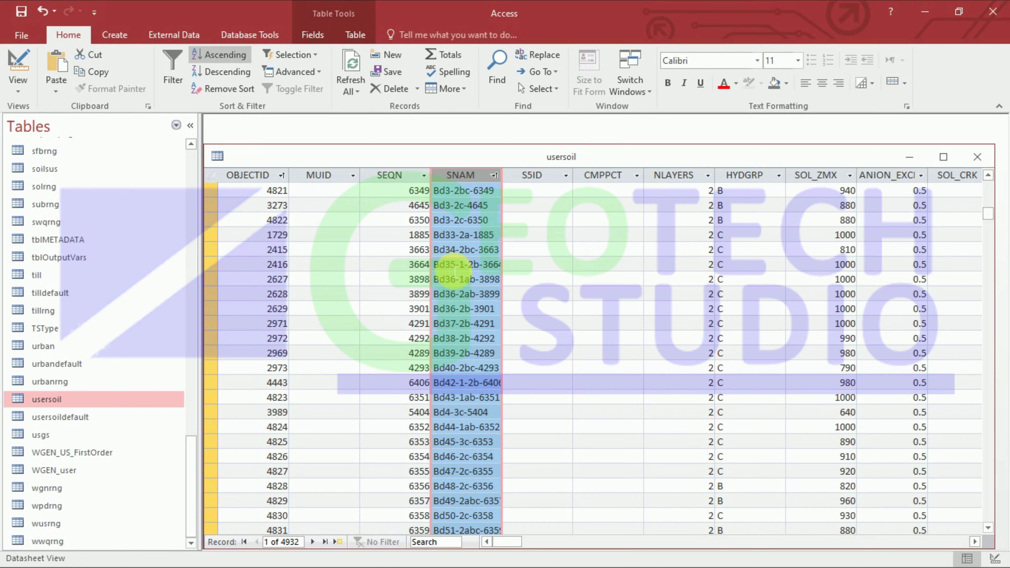
pyautogui.click(210, 264)
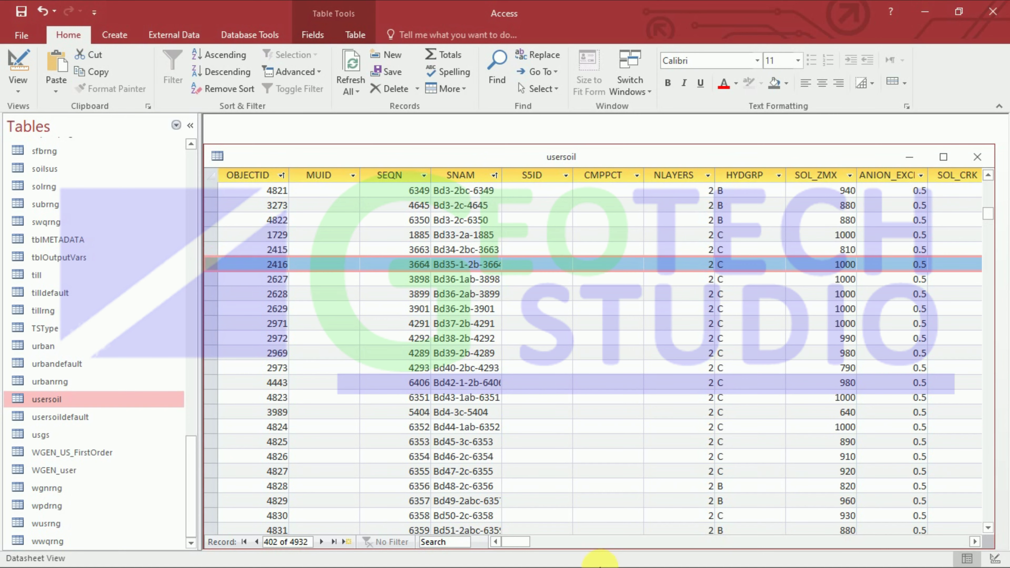
# Switch to ArcMap and compare the Bd35-1/2b rows' SNUM and FAOSOIL values in the SoilintersectData table with the selected usersoil record.
pyautogui.click(925, 11)
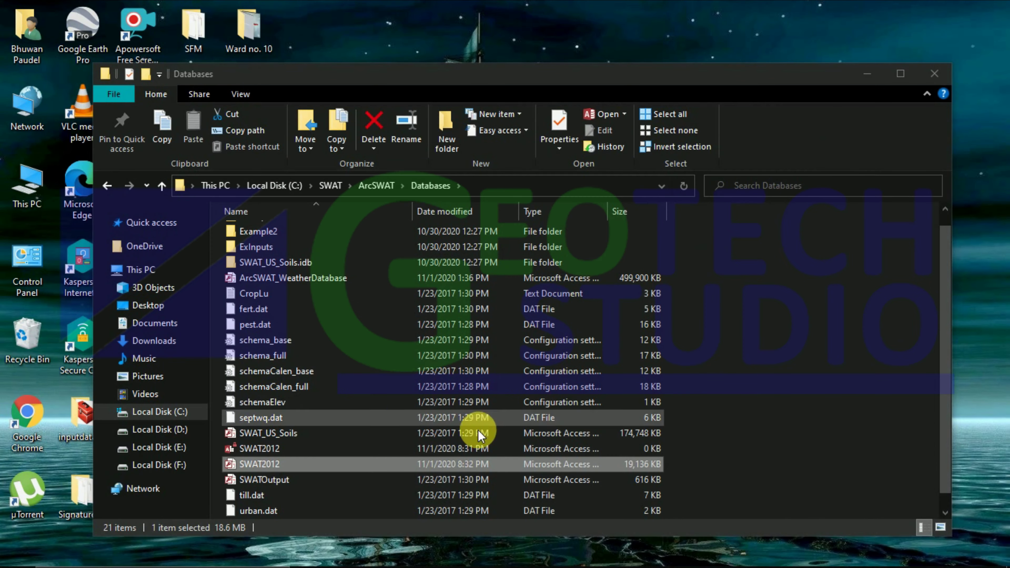
pyautogui.moveTo(490, 555)
pyautogui.click(458, 554)
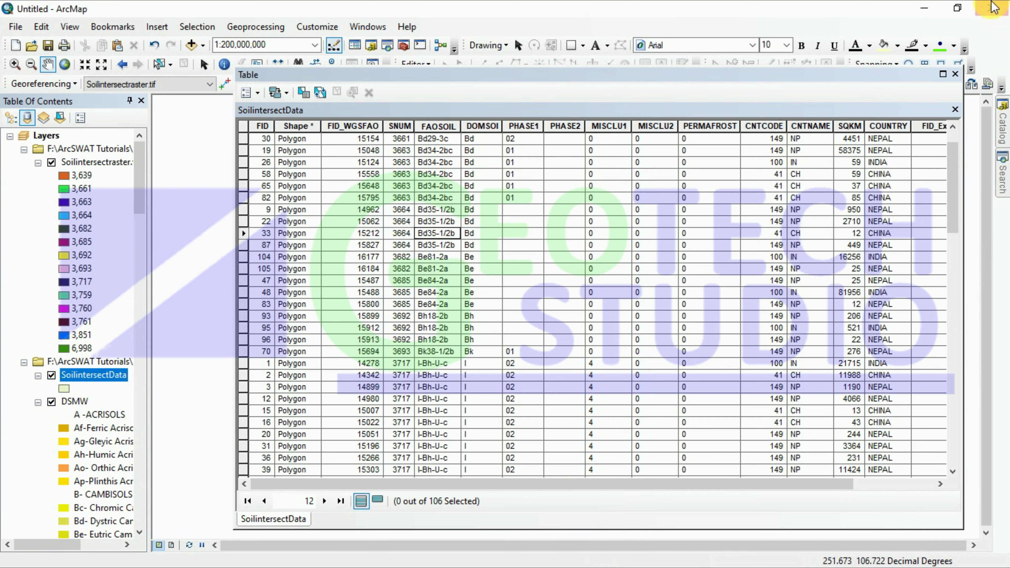
# Return to Access and highlight the number 3664 at the end of the Bd35-1-2b record's SNAM value.
pyautogui.click(924, 8)
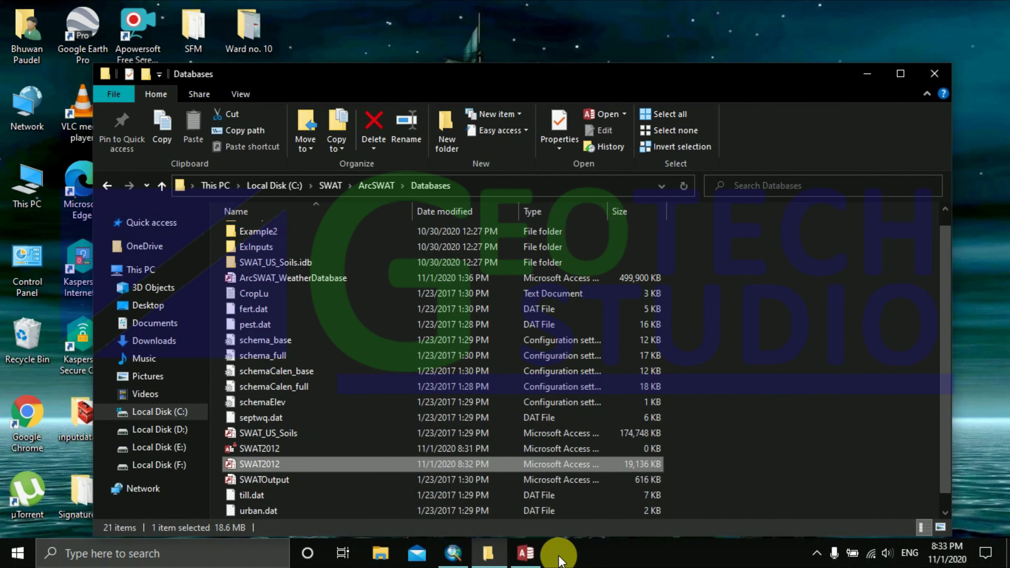
pyautogui.click(531, 548)
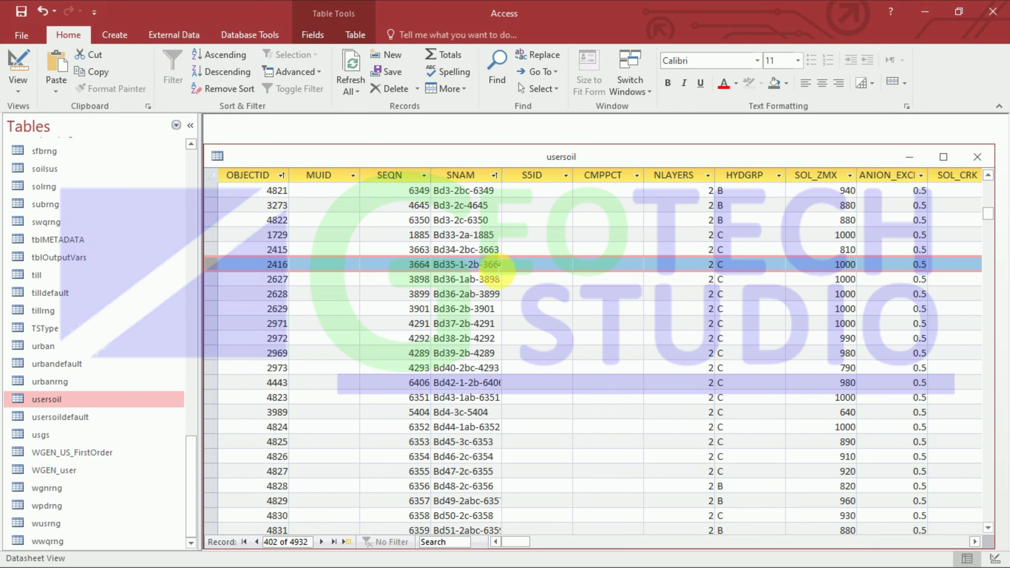
pyautogui.doubleClick(491, 266)
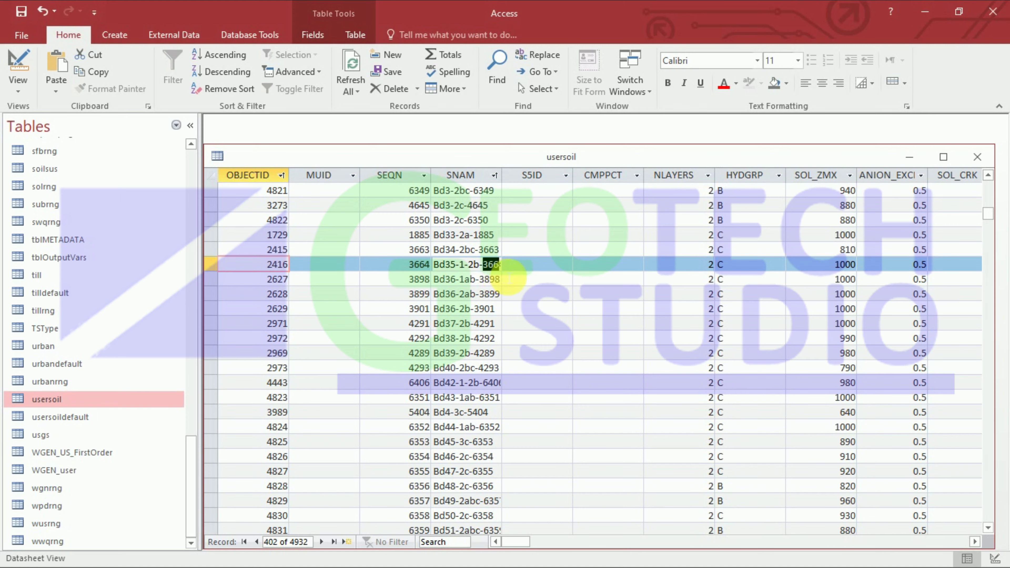
# Switch to ArcMap and highlight the 3,664 class label of the Soilintersectraster layer in the legend.
pyautogui.click(925, 11)
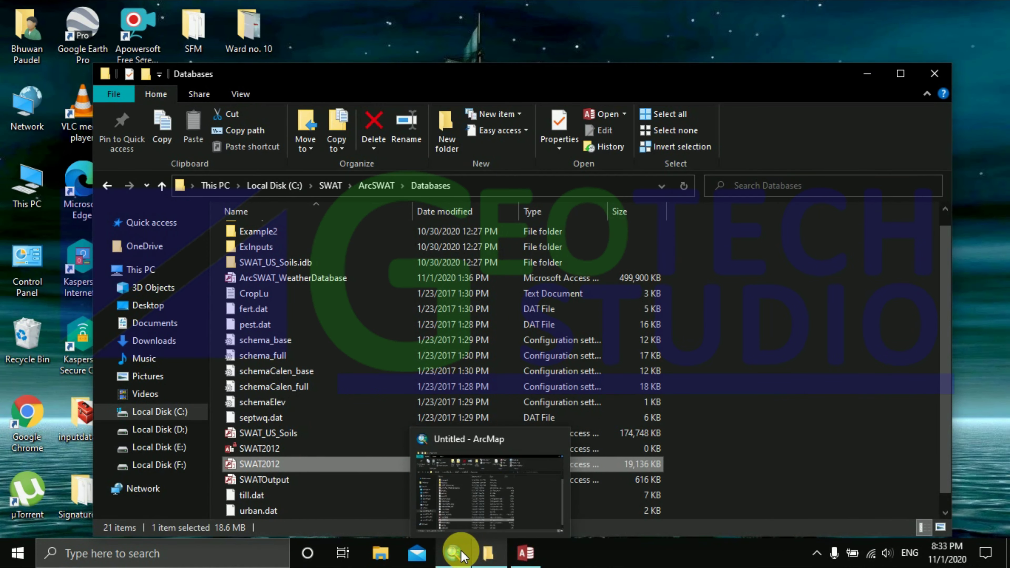
pyautogui.click(461, 550)
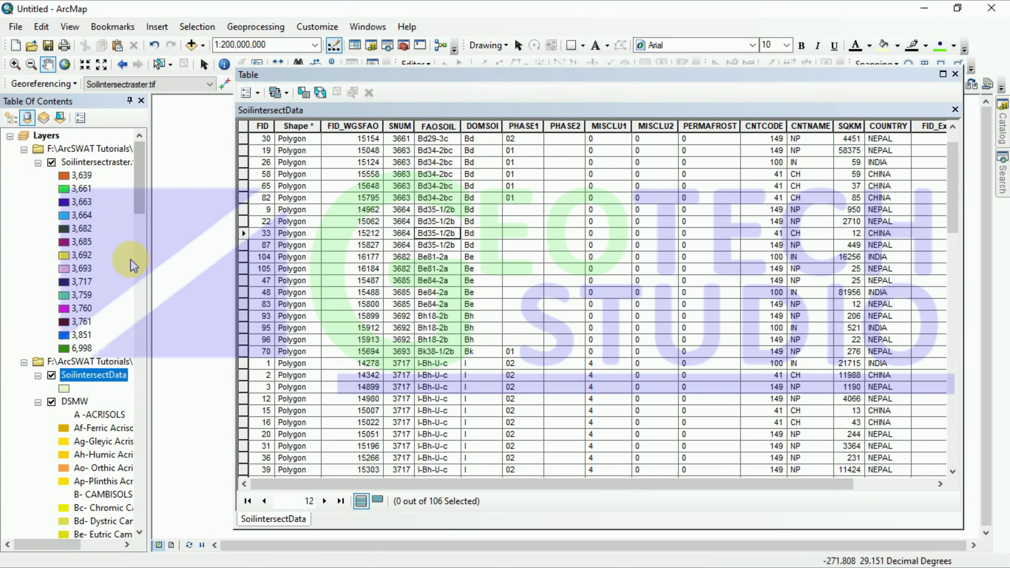
pyautogui.click(84, 215)
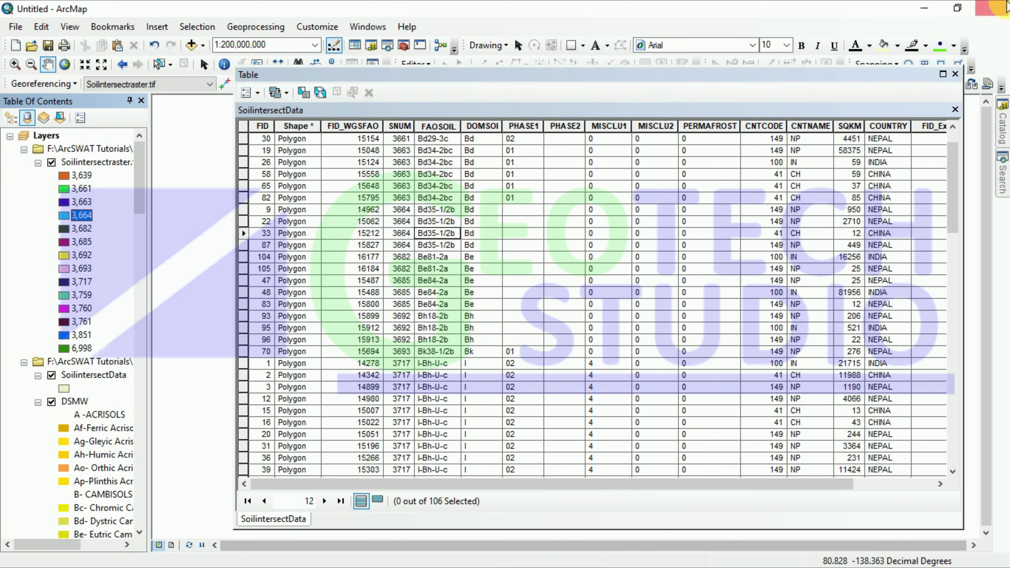
# Return to Access and examine the soil property columns of the Bd35-1-2b record across to SOL_PH10.
pyautogui.click(923, 8)
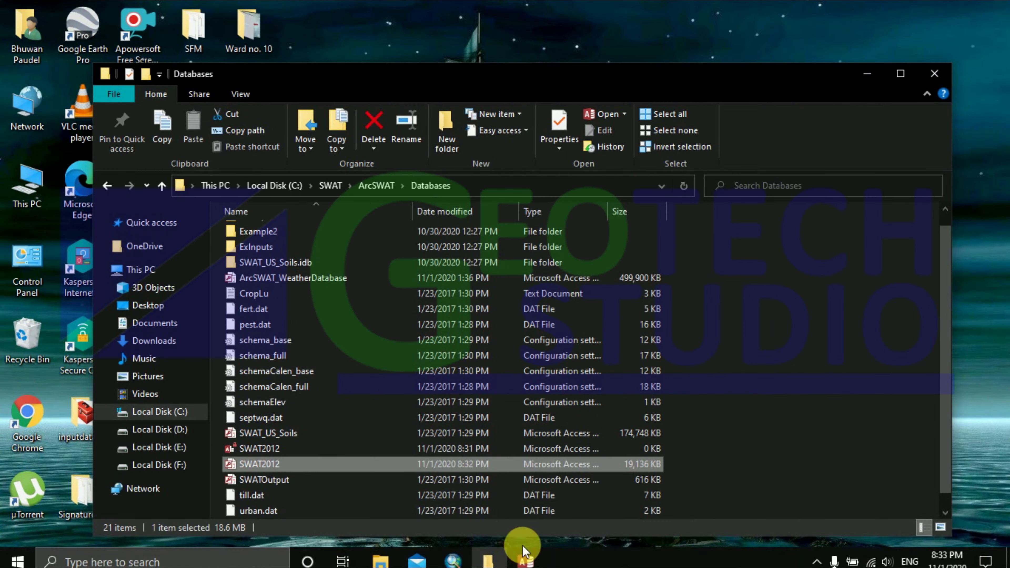
pyautogui.click(529, 553)
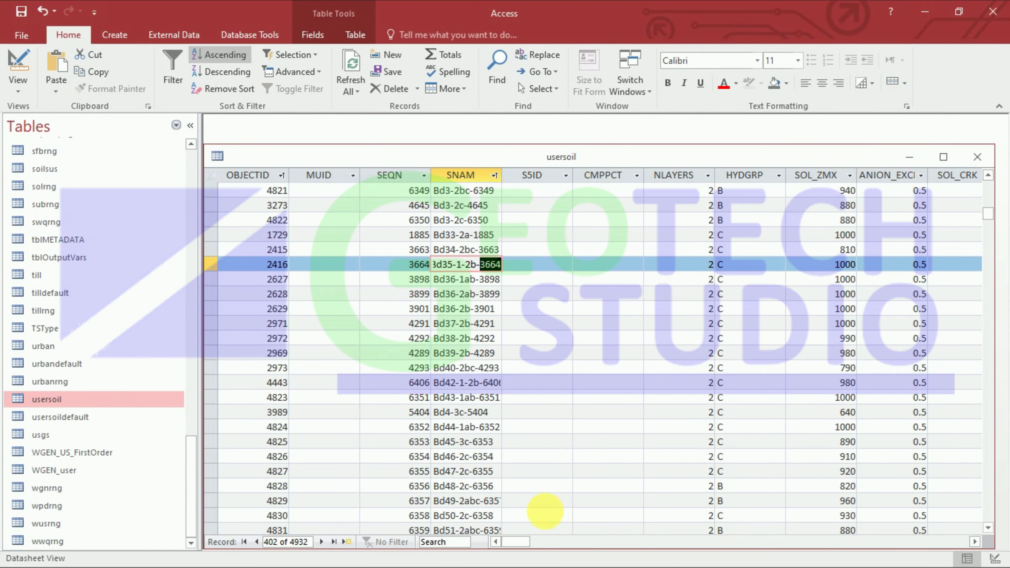
pyautogui.moveTo(525, 541); pyautogui.dragTo(550, 547)
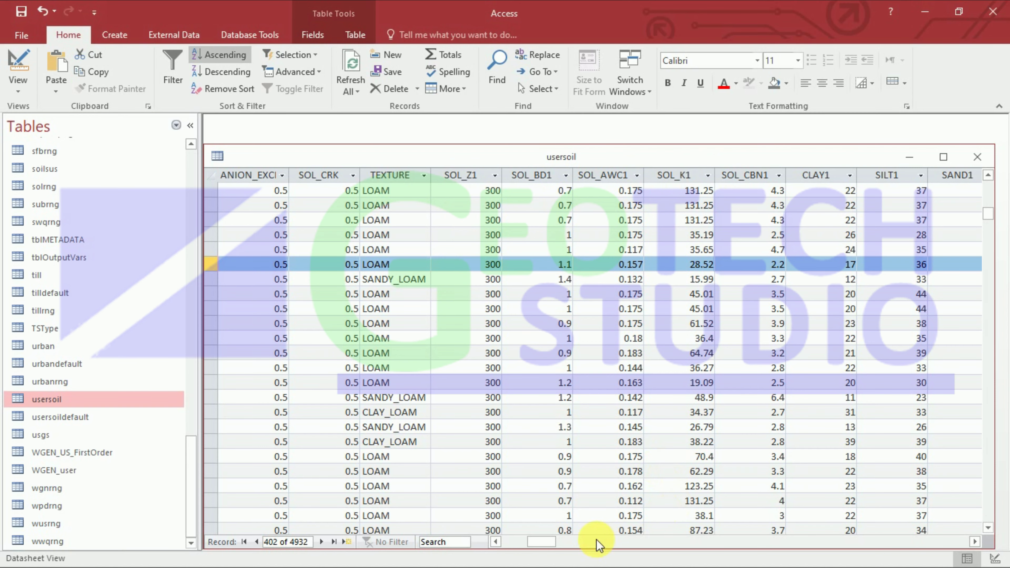
pyautogui.moveTo(537, 543); pyautogui.dragTo(932, 549)
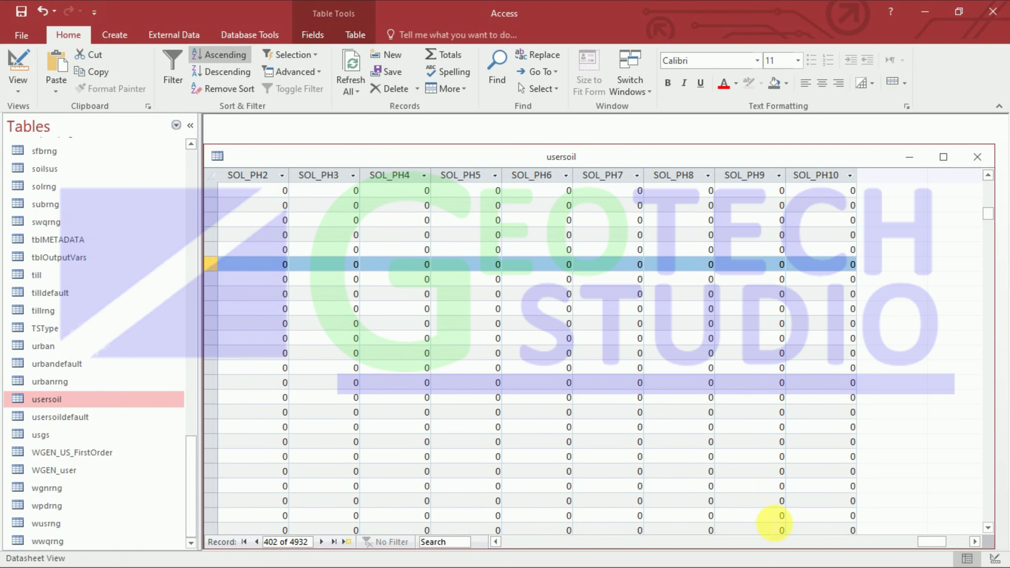
pyautogui.moveTo(931, 545); pyautogui.dragTo(793, 542)
pyautogui.click(576, 255)
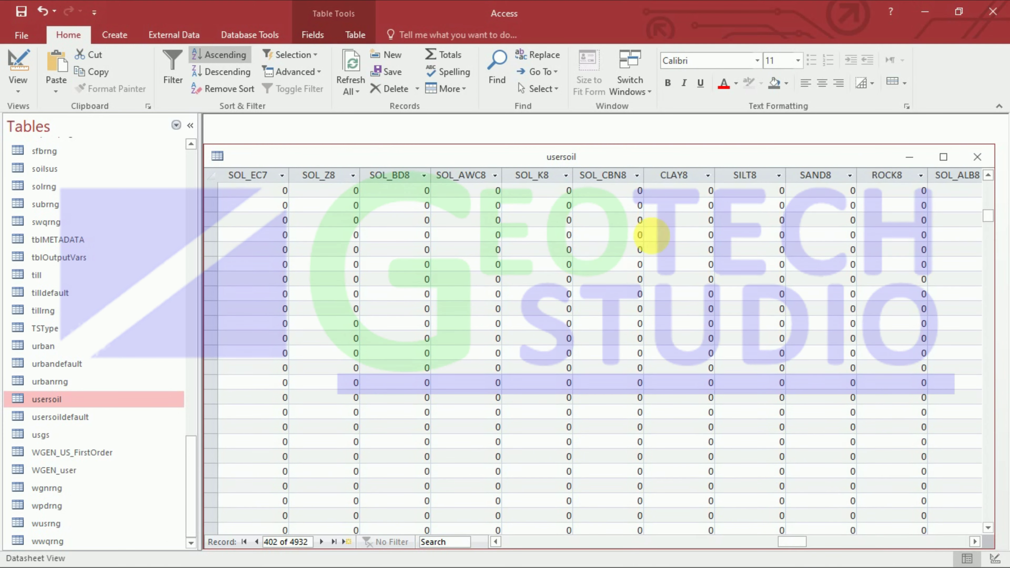
# Close the database without saving the usersoil design changes, close the Databases folder and switch back to ArcMap.
pyautogui.hotkey('ctrl', 'w')
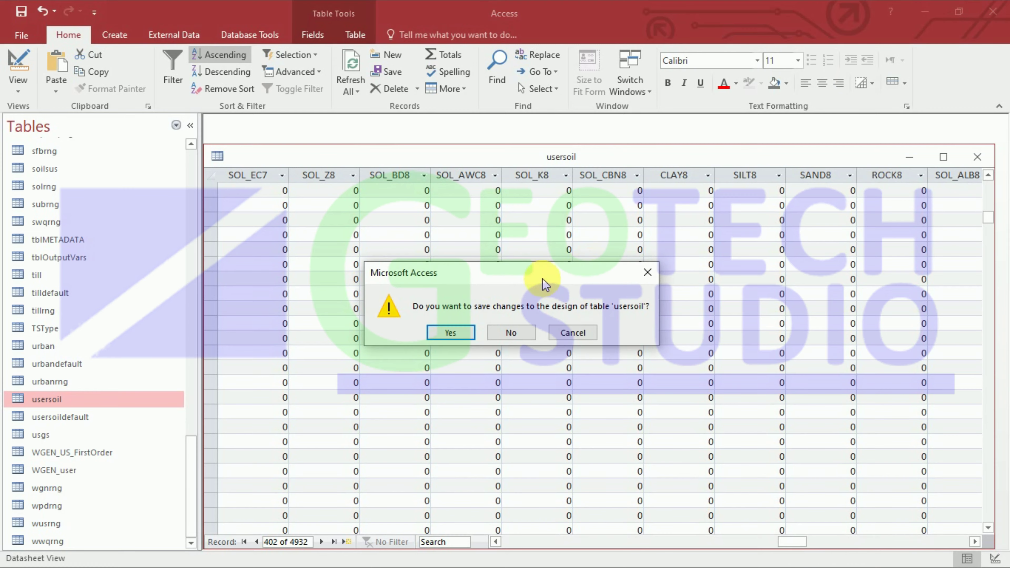
pyautogui.click(510, 331)
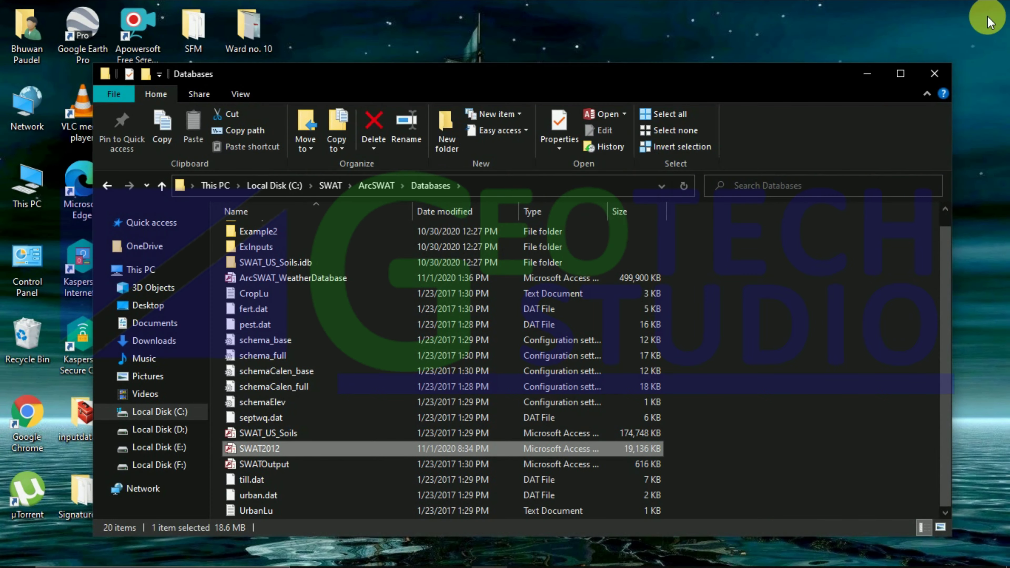
pyautogui.click(934, 74)
pyautogui.moveTo(453, 551)
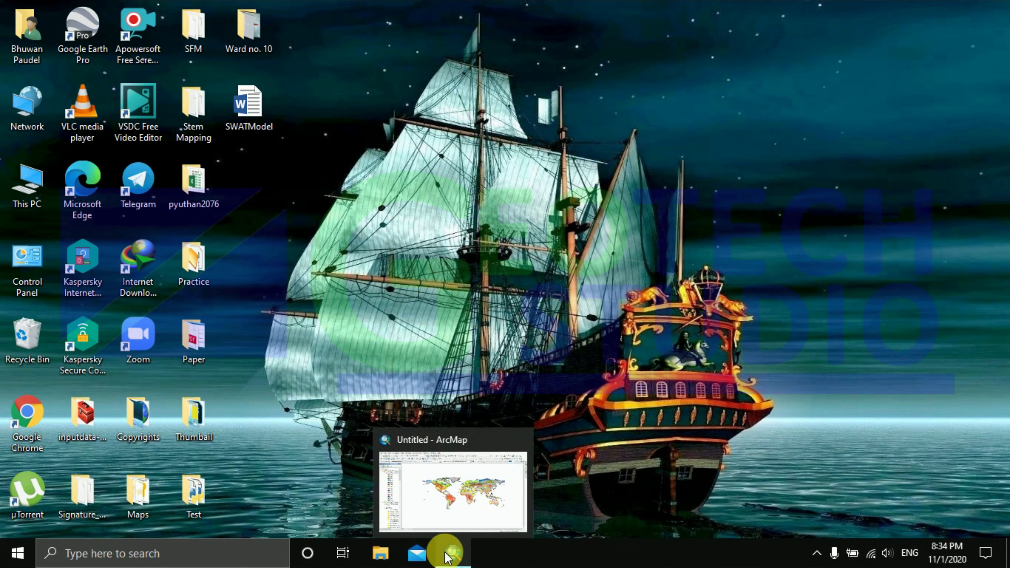
pyautogui.click(463, 497)
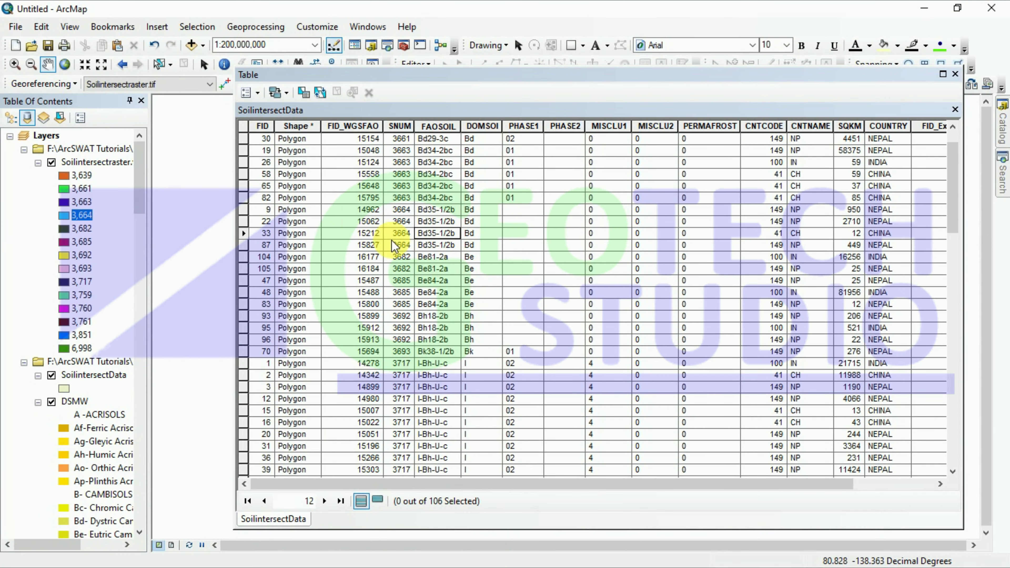